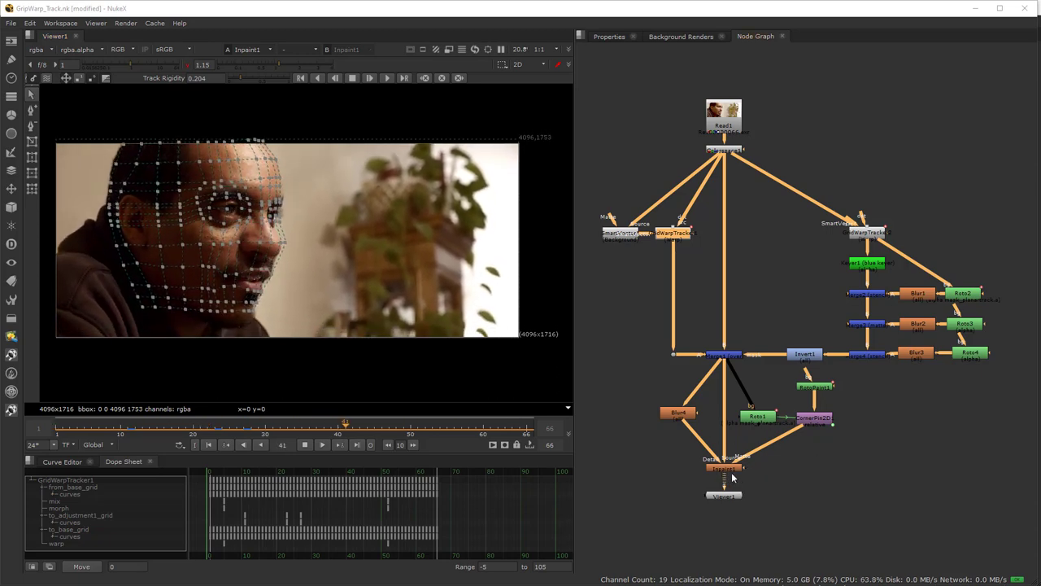
Examine the finished face-tracking node tree and its GridWarpTracker node.
scroll(722, 470, "up", 5)
scroll(736, 471, "down", 5)
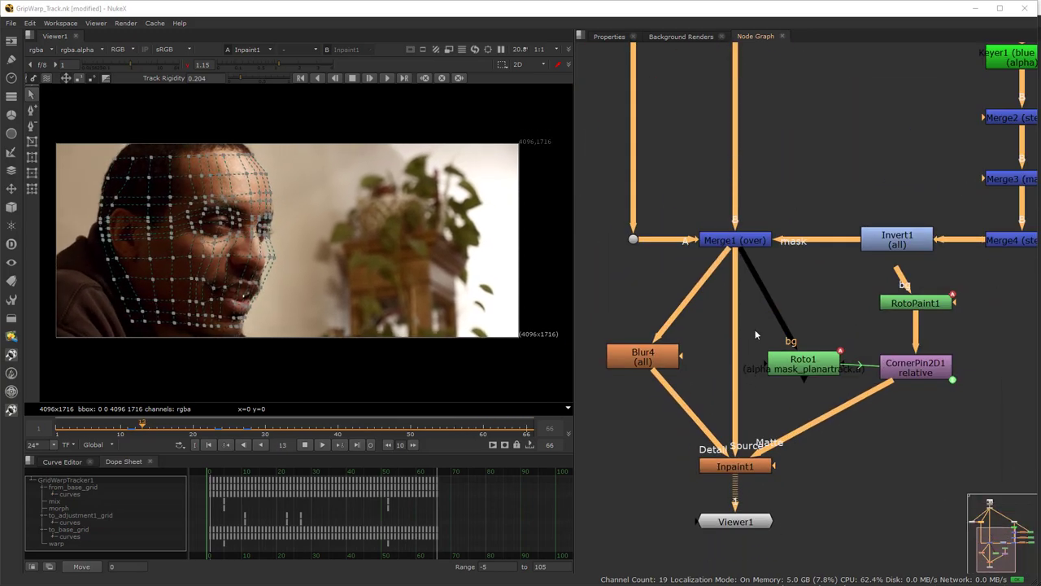
middle_click_drag(755, 330, 720, 537)
middle_click_drag(669, 231, 778, 353)
scroll(712, 351, "up", 2)
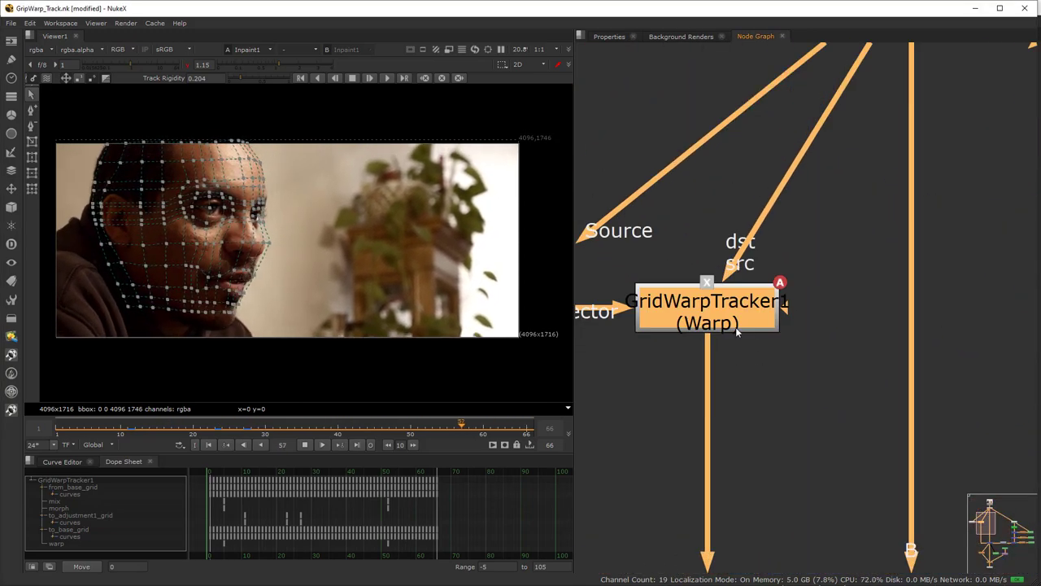
scroll(722, 362, "down", 5)
scroll(734, 375, "up", 6)
scroll(740, 367, "down", 2)
scroll(740, 368, "down", 4)
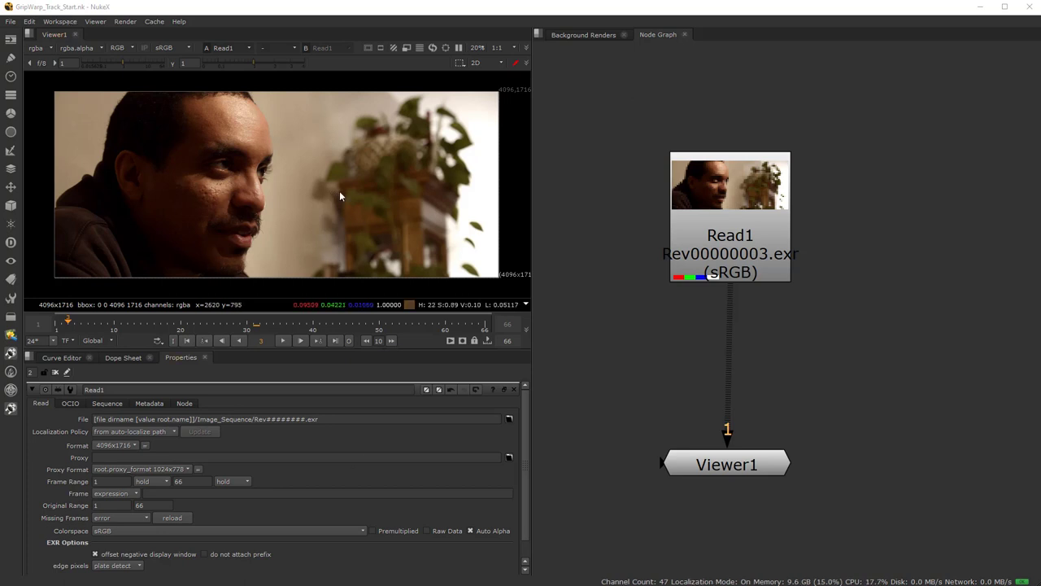
Select the Read node and inspect its image sequence file path.
left_click_drag(704, 192, 700, 193)
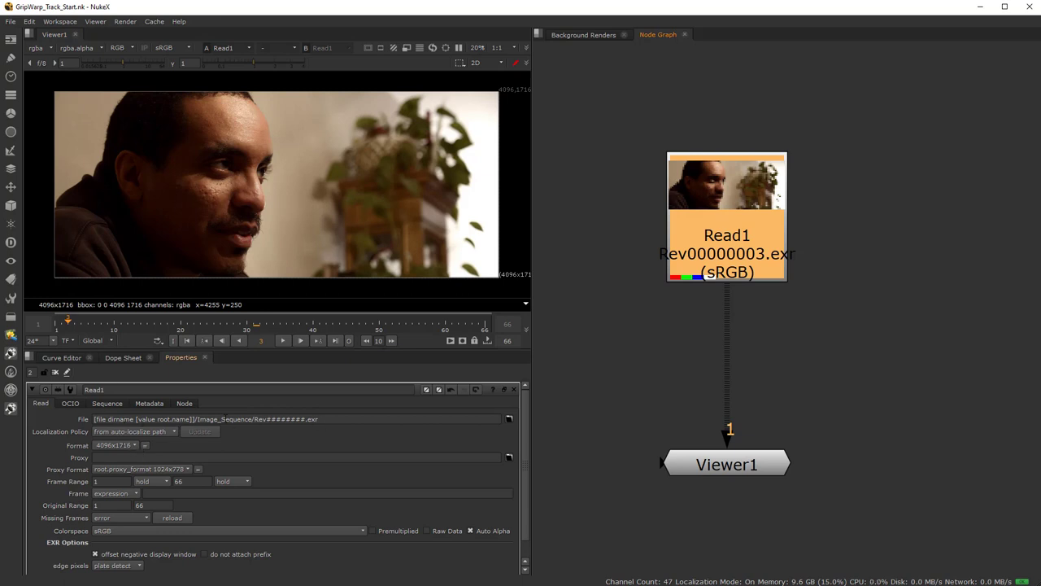
left_click_drag(105, 419, 195, 419)
left_click(197, 419)
scroll(183, 484, "down", 1)
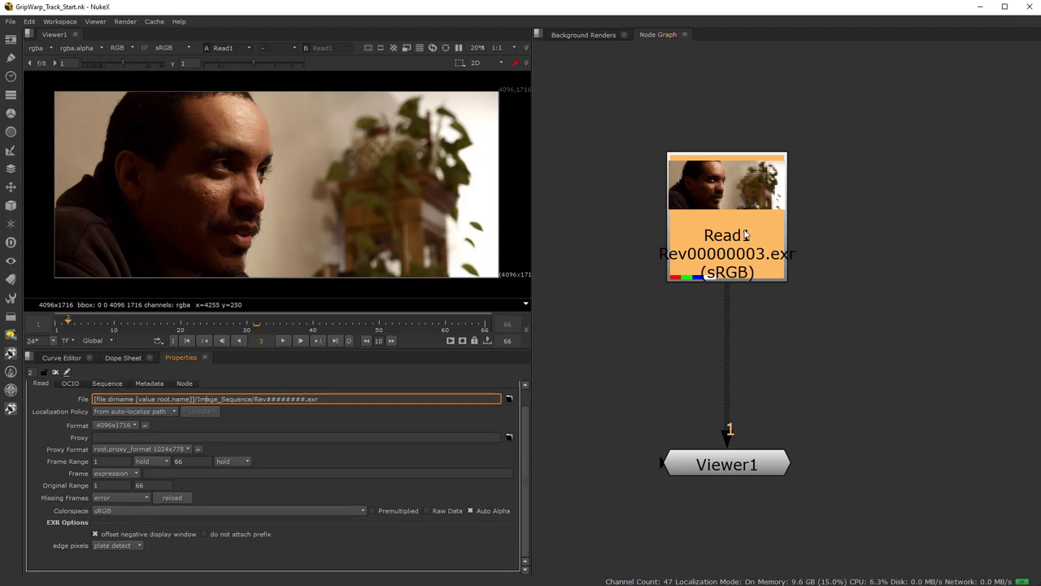
Move the Read node higher in the node graph and add a GridWarpTracker node beside its connection to the viewer.
left_click_drag(745, 235, 743, 197)
left_click(822, 366)
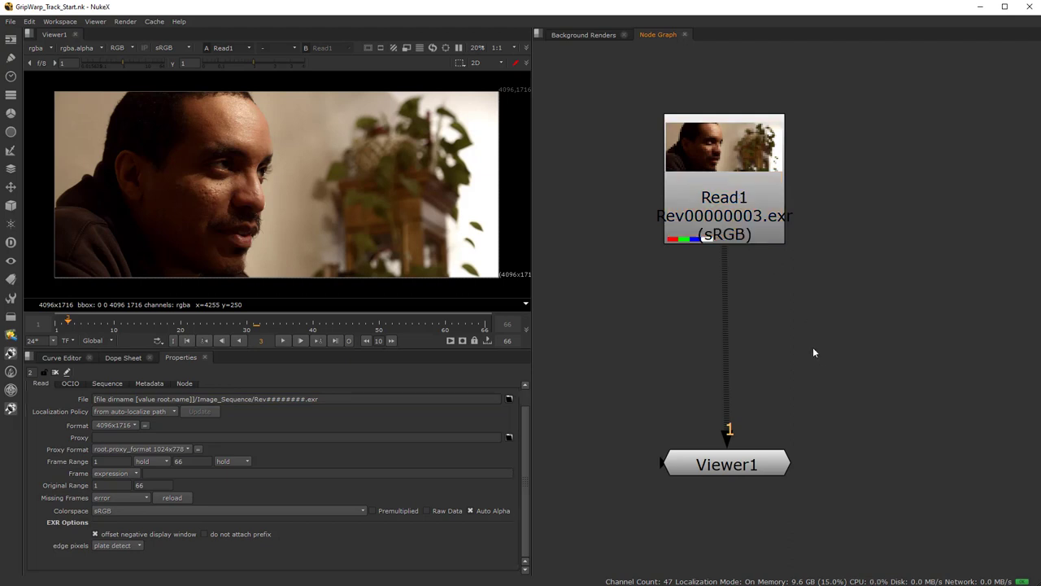
key("Tab")
type("grip")
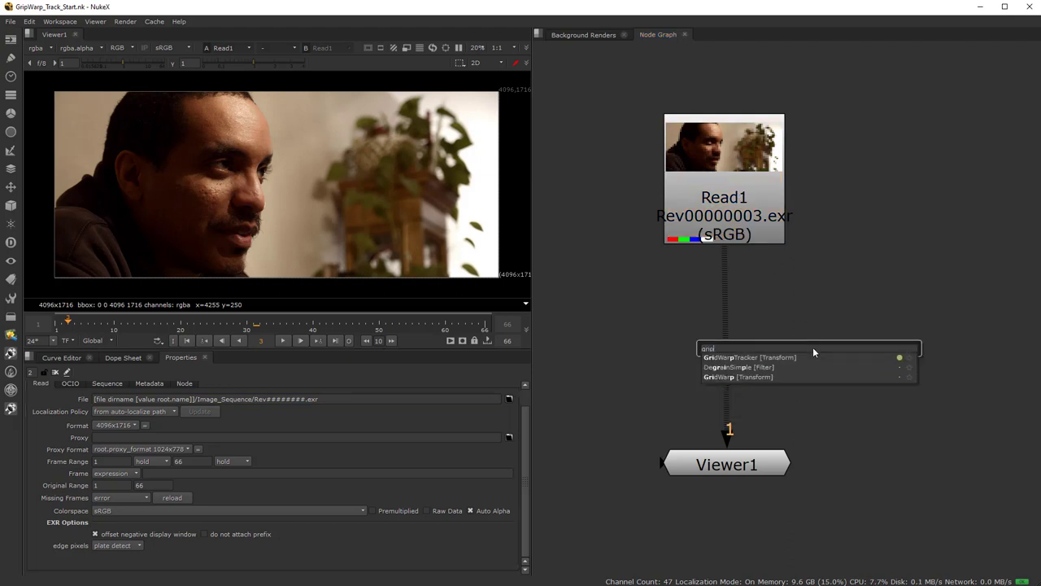
left_click(771, 356)
left_click_drag(812, 375, 851, 369)
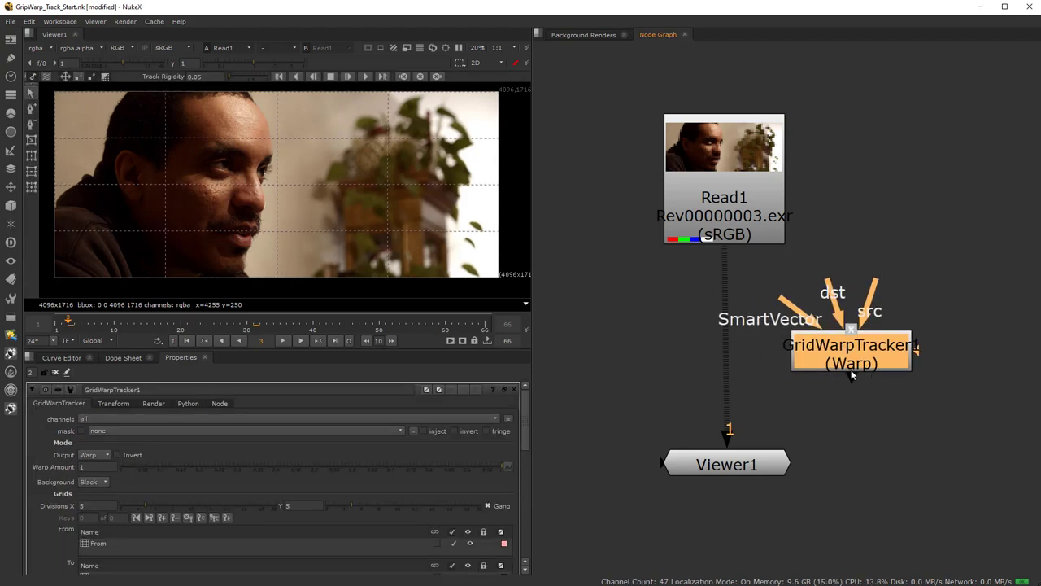
left_click(614, 358)
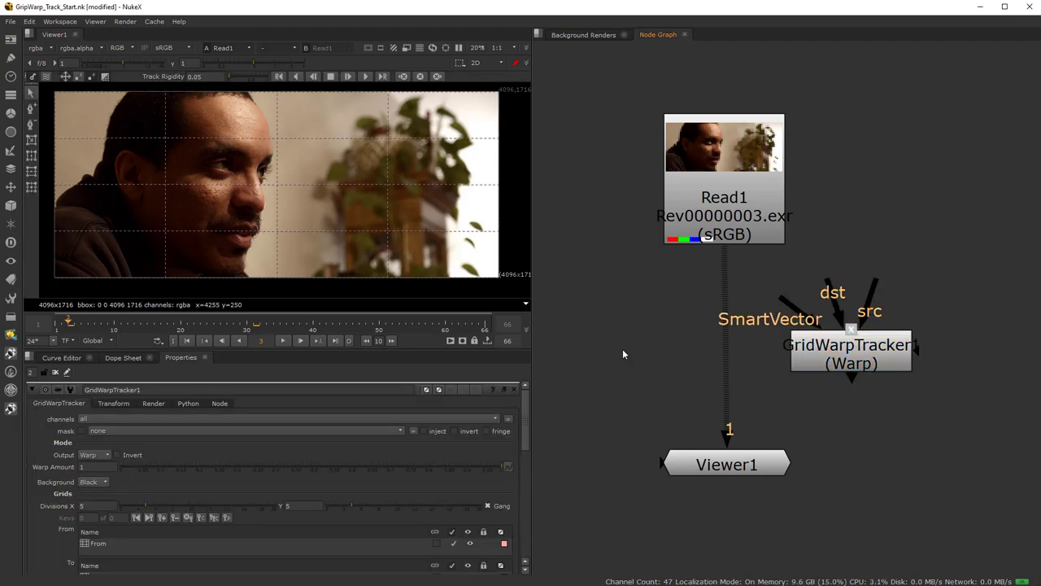
key("Tab")
type("gr")
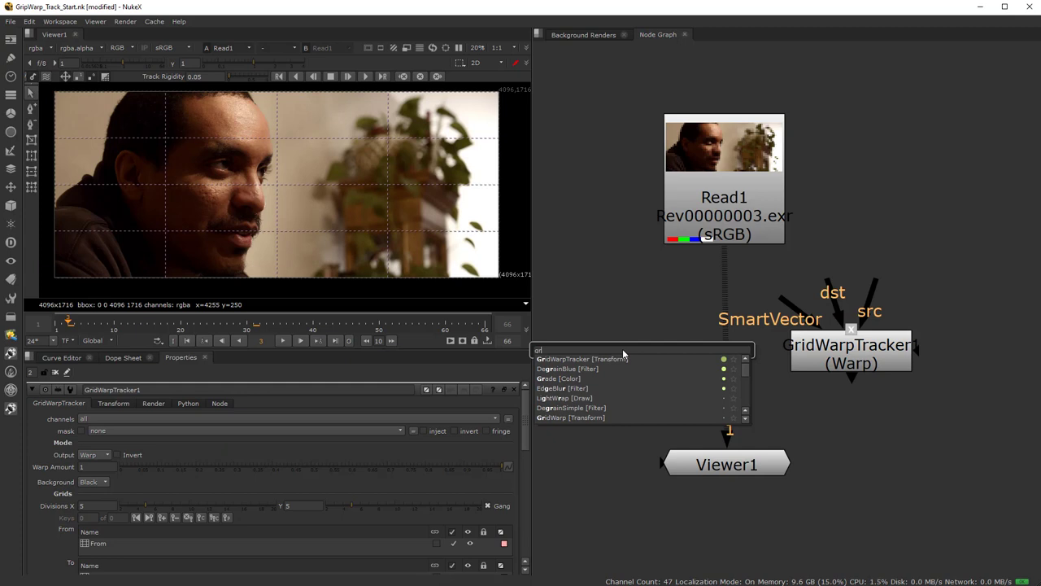
key("BackSpace")
key("BackSpace")
key("Escape")
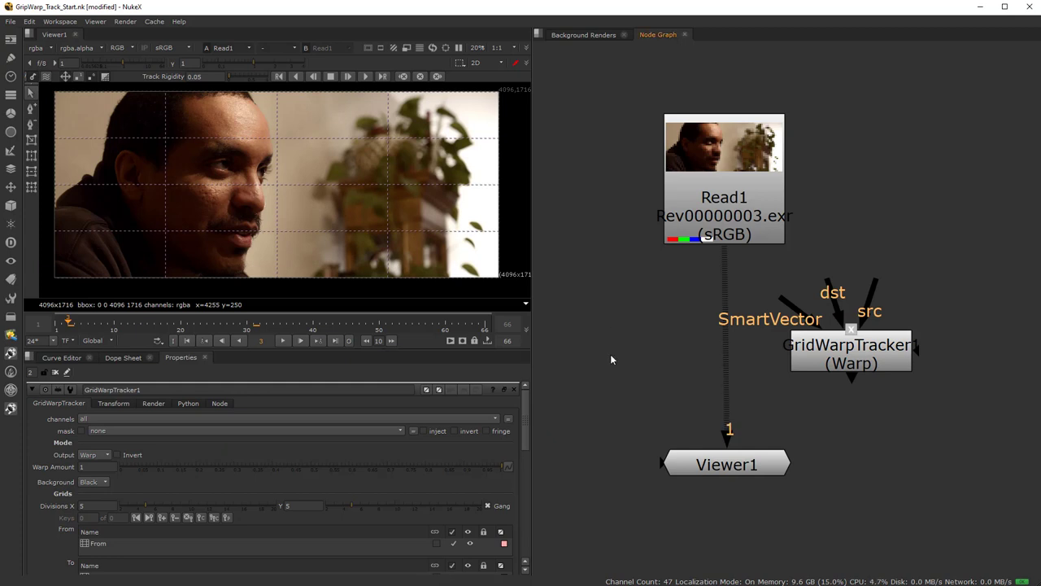
Add a GridWarp node to the node graph, on the opposite side of the viewer connection from the GridWarpTracker.
key("Tab")
type("grid")
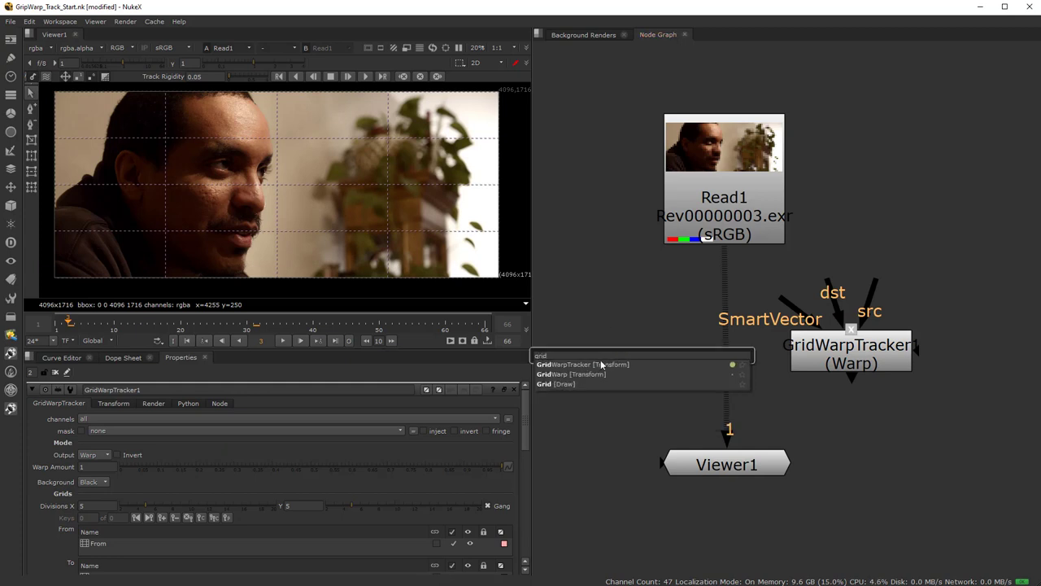
left_click(597, 374)
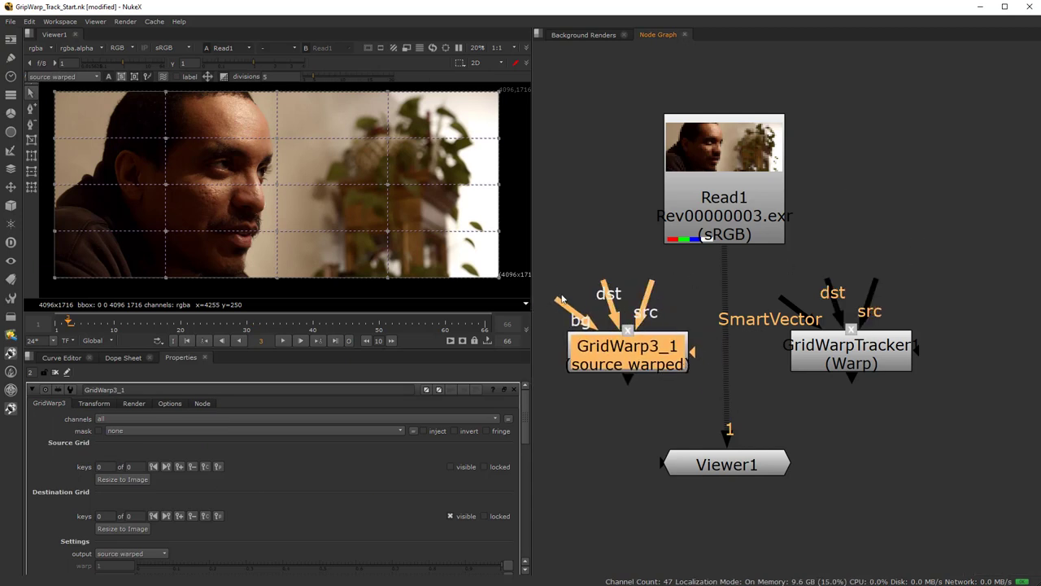
Compare the GridWarp's bg input with the GridWarpTracker's SmartVector input, and delete the GridWarp node.
left_click_drag(560, 301, 546, 270)
left_click(774, 307)
mouse_move(783, 300)
left_mouse_down()
mouse_move(799, 286)
mouse_move(779, 309)
left_mouse_up()
left_click(662, 356)
key("Delete")
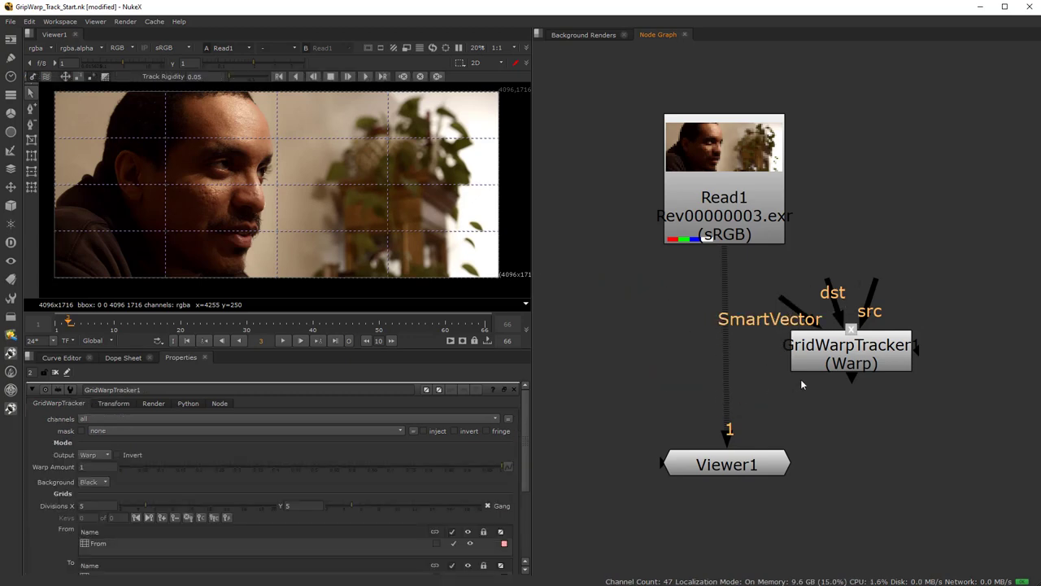
Insert the GridWarpTracker node between the Read node and the viewer, aligned directly below the Read node.
left_click_drag(831, 351, 717, 367)
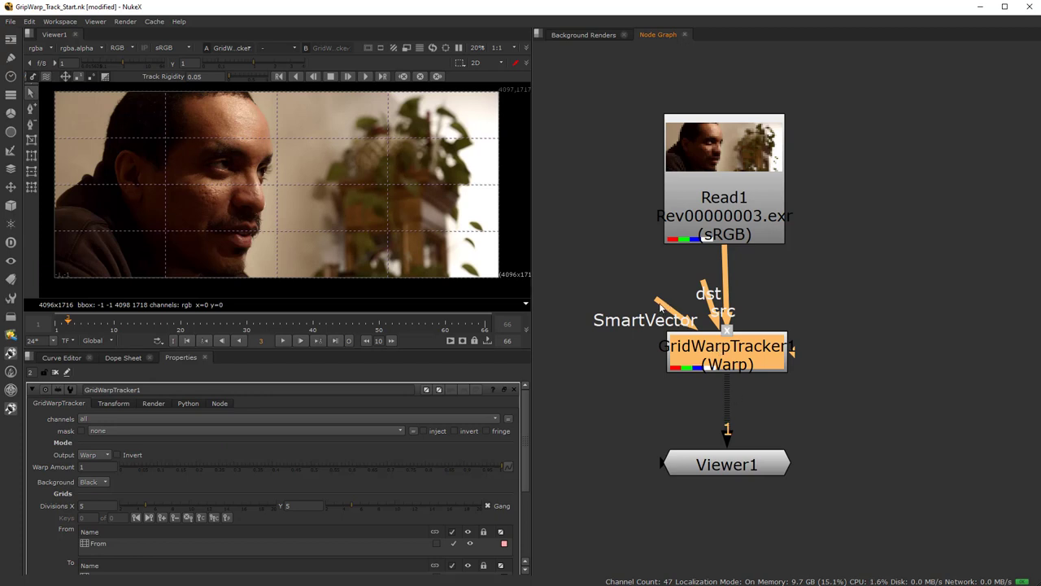
scroll(656, 383, "down", 4)
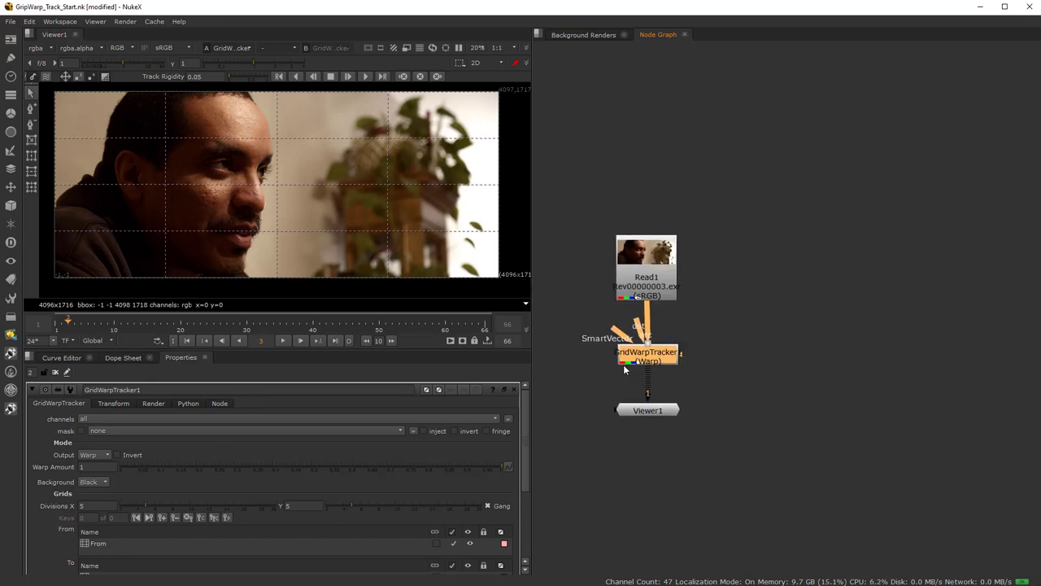
scroll(625, 370, "up", 3)
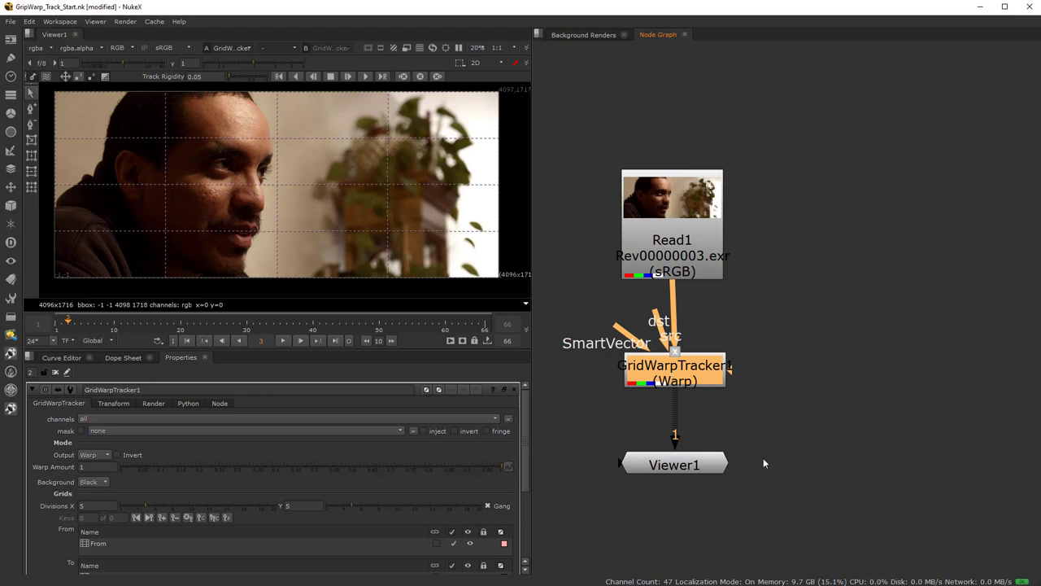
left_click_drag(672, 368, 669, 379)
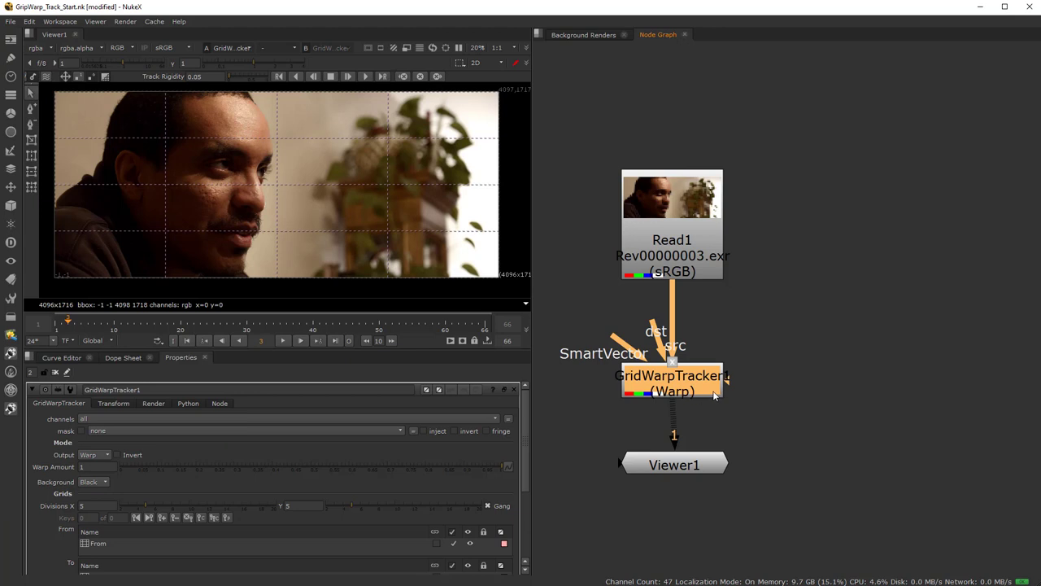
Add a SmartVector node beside the node tree and connect its Source input to the Read node.
left_click(809, 307)
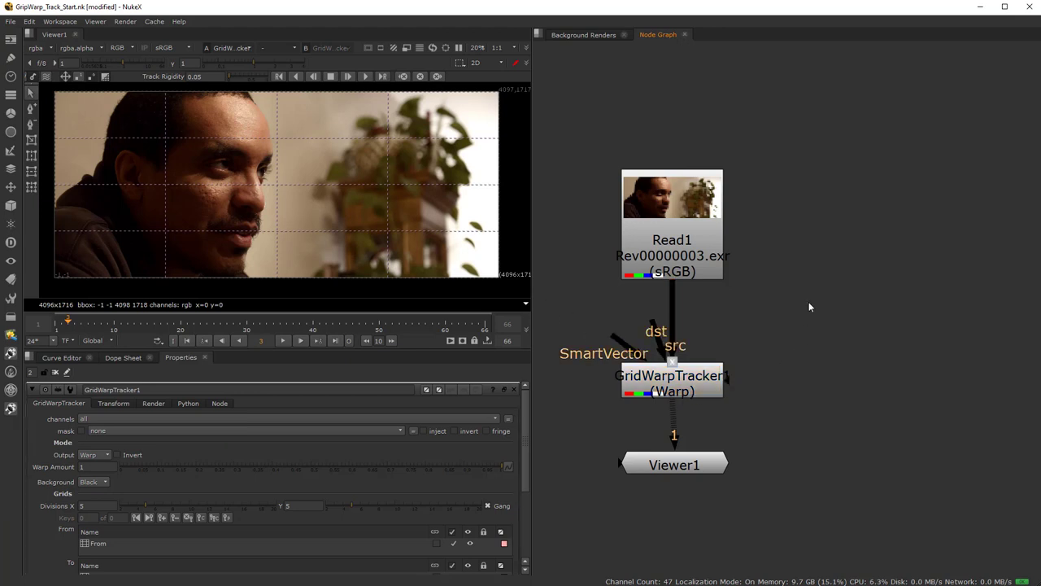
key("Tab")
type("smark")
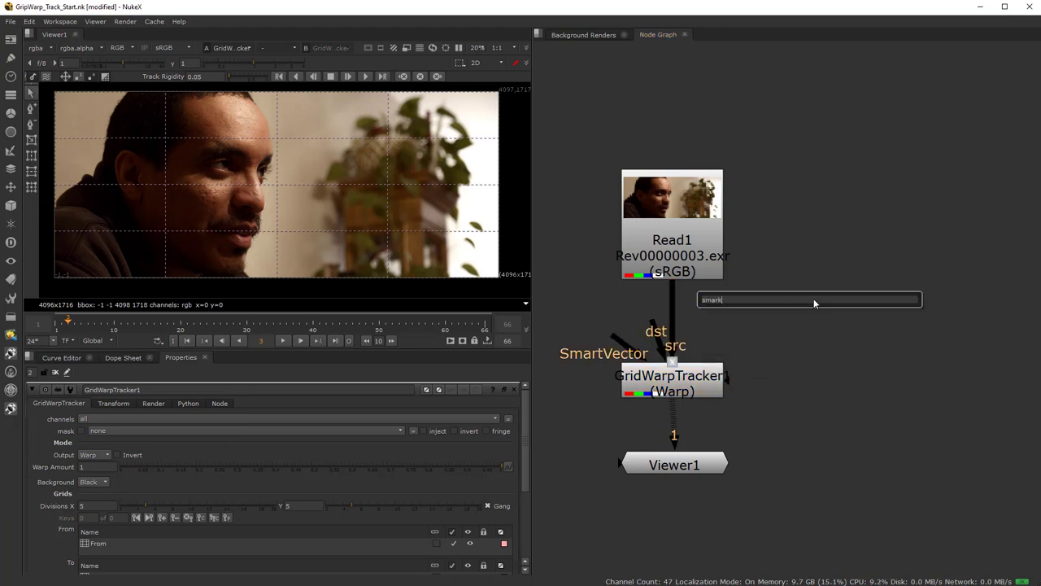
key("BackSpace")
type("t")
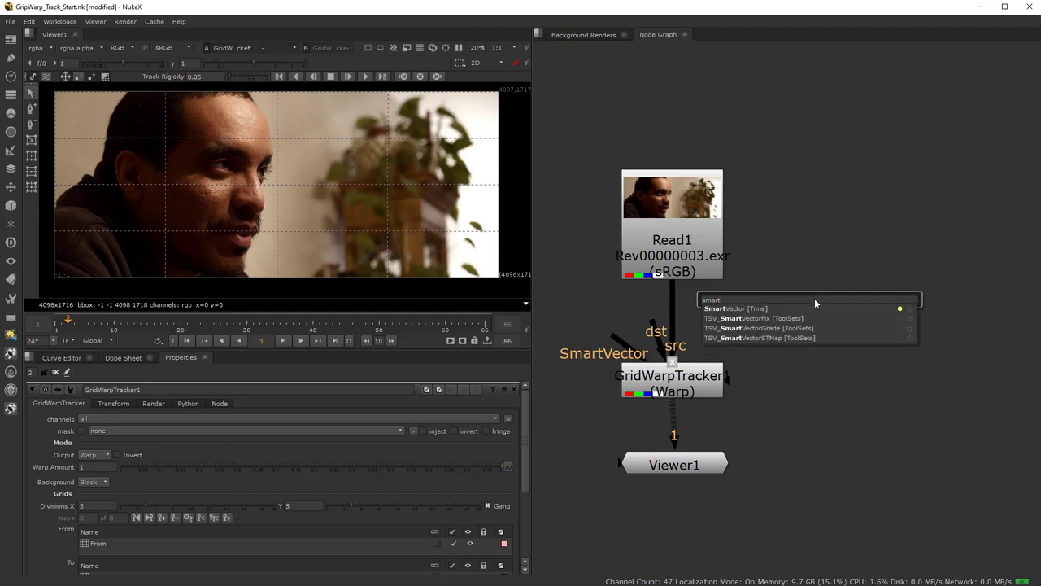
left_click(772, 309)
left_click_drag(808, 309, 863, 333)
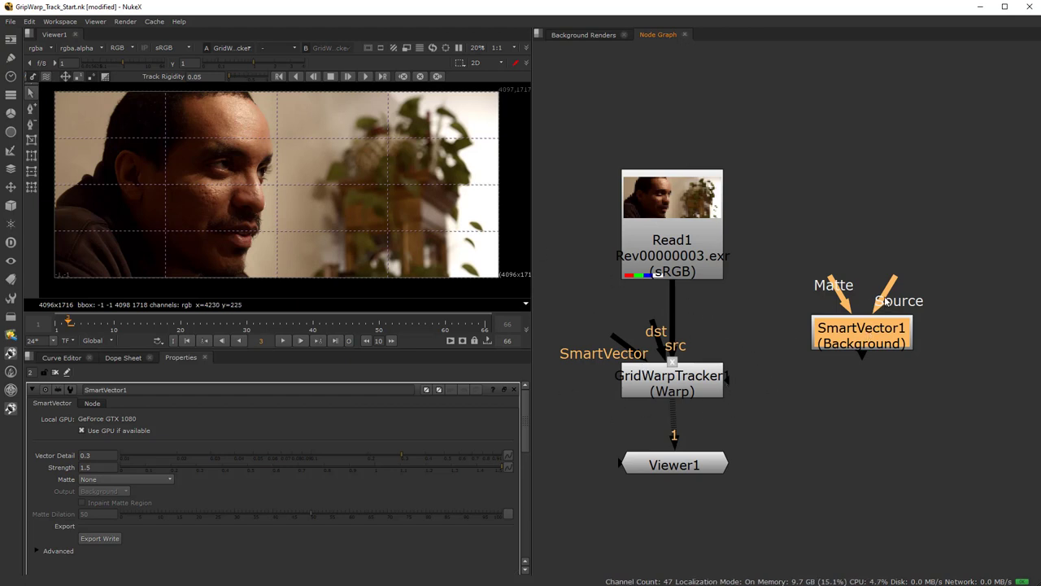
left_click_drag(886, 299, 696, 215)
left_click_drag(851, 339, 851, 352)
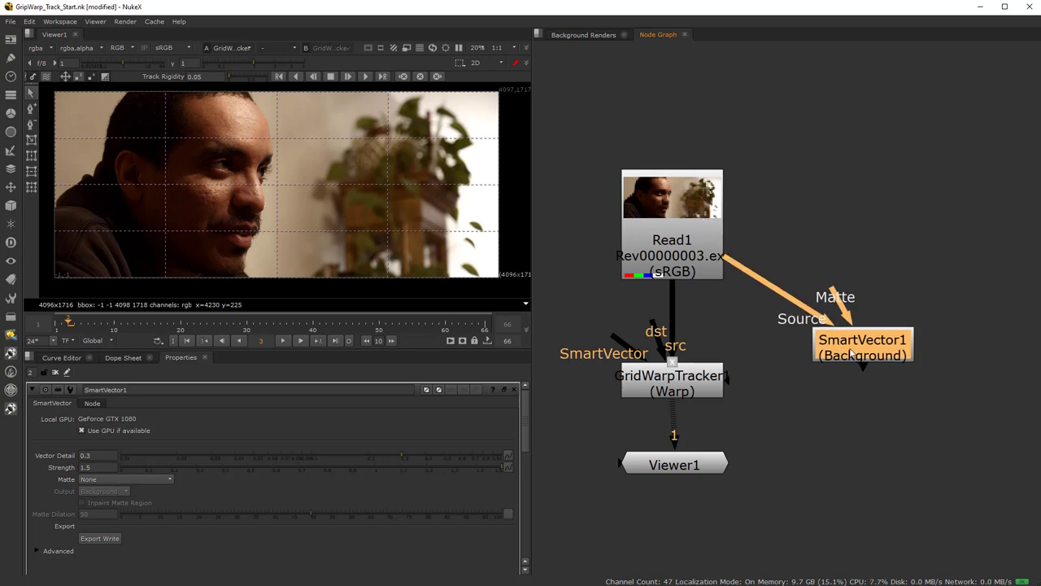
Raise the SmartVector node's Vector Detail to 0.405.
scroll(95, 456, "down", 1)
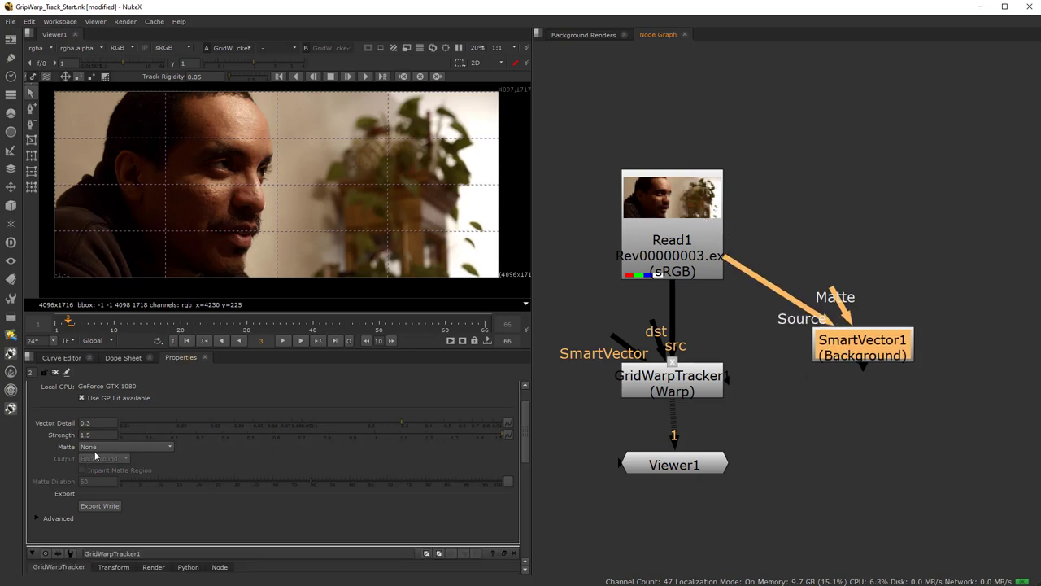
left_click(415, 423)
left_click(421, 425)
Connect the viewer to the SmartVector node and display its smartvector_f01_v01 layer at frame 26.
left_click_drag(675, 421, 861, 350)
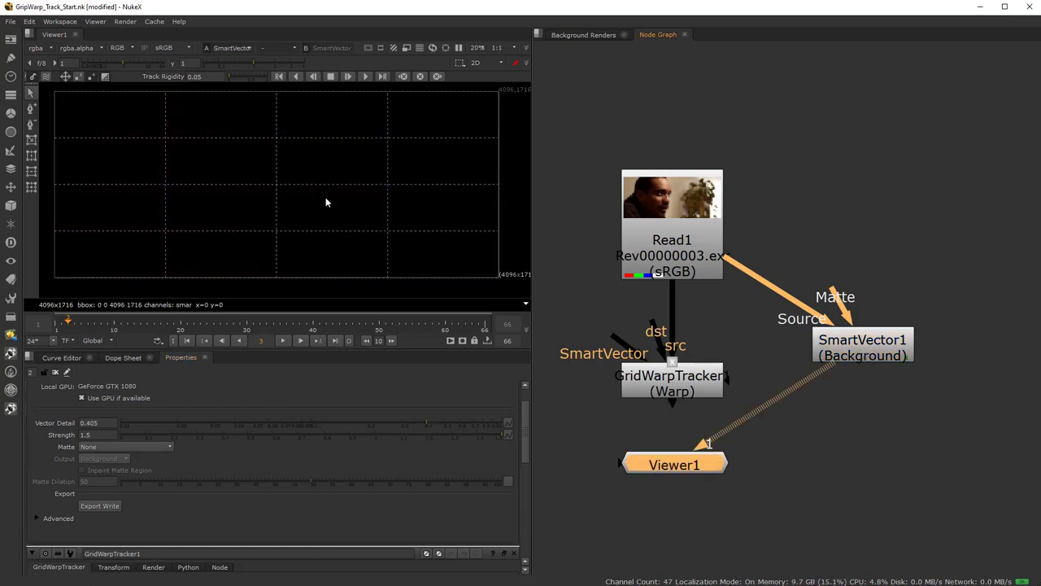
scroll(242, 196, "down", 3)
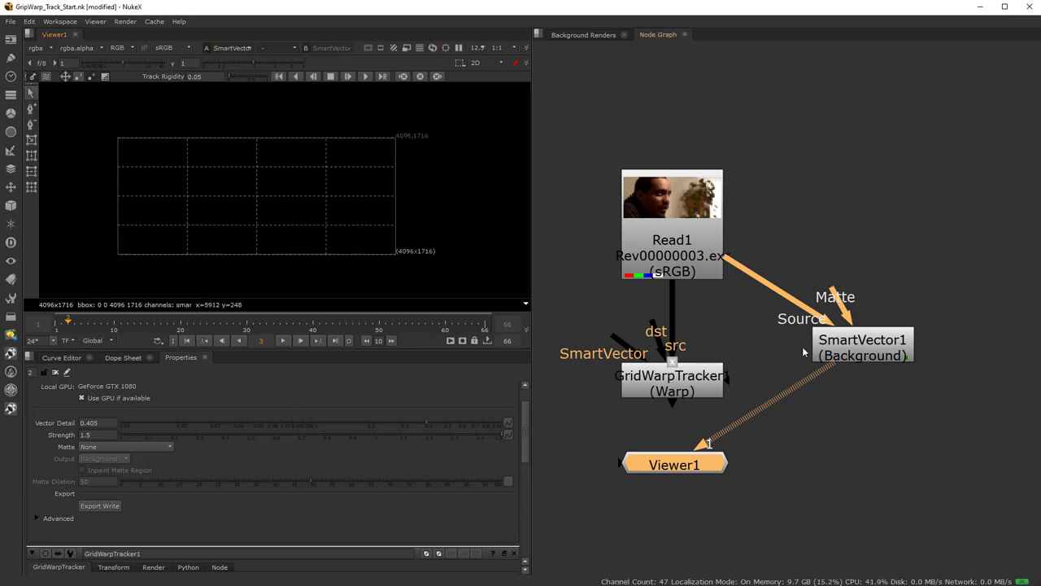
double_click(817, 350)
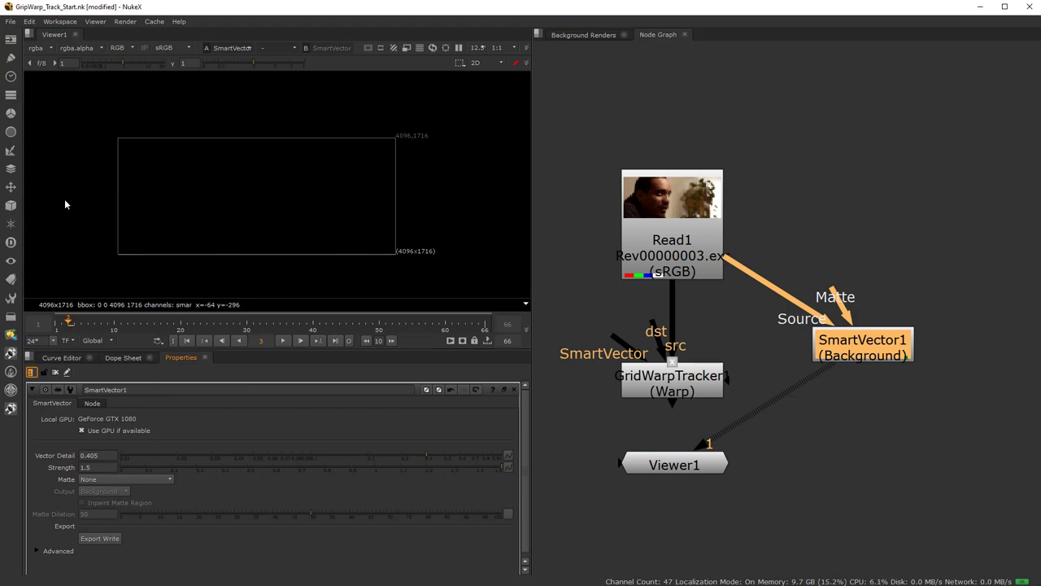
left_click(49, 49)
left_click(71, 100)
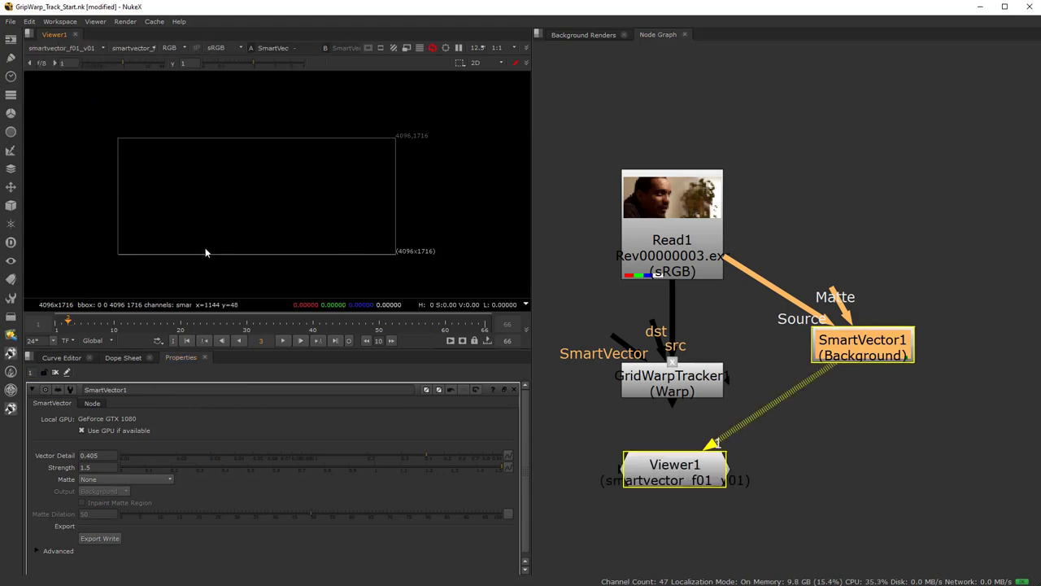
left_click(220, 322)
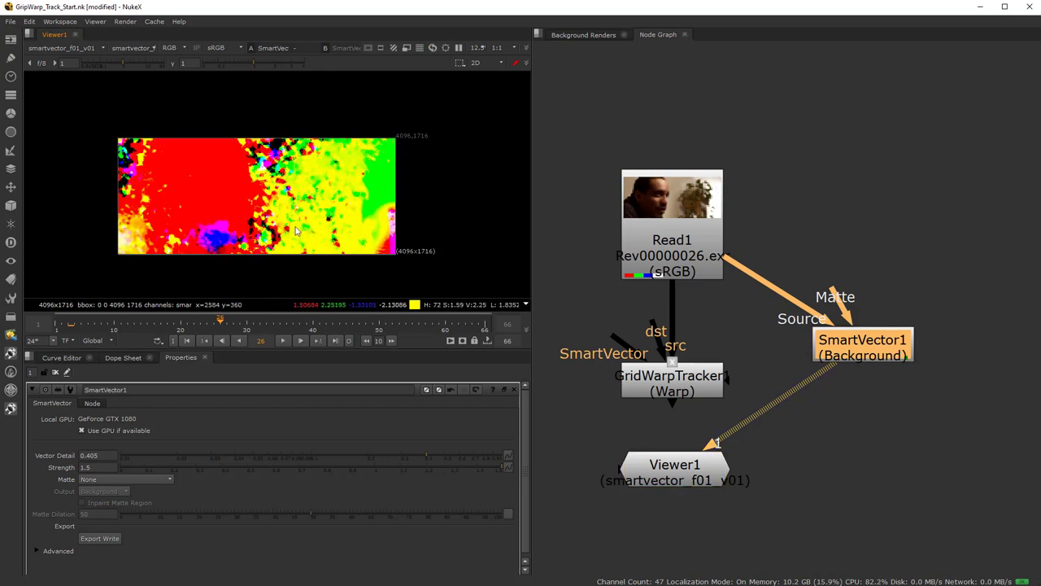
key("f")
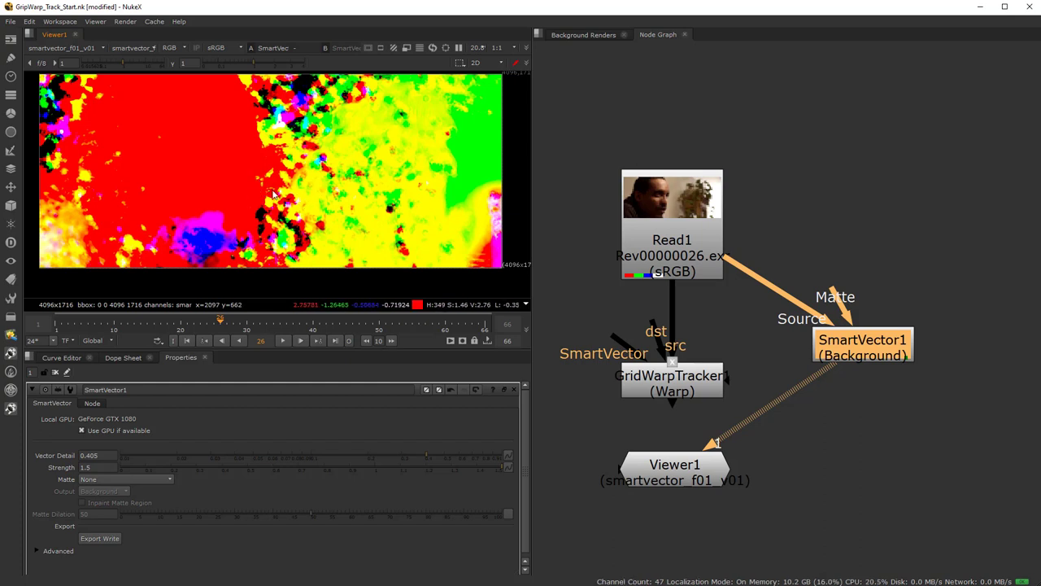
Return the viewer to the rgba layer of the GridWarpTracker node and shift the SmartVector node slightly away from the tree.
left_click(59, 51)
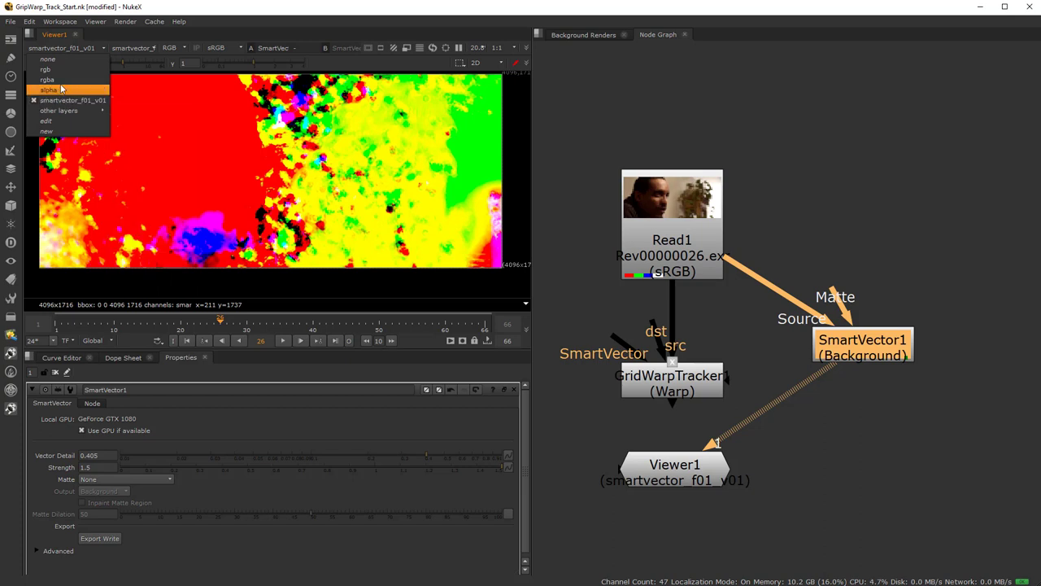
left_click(55, 79)
scroll(330, 210, "down", 1)
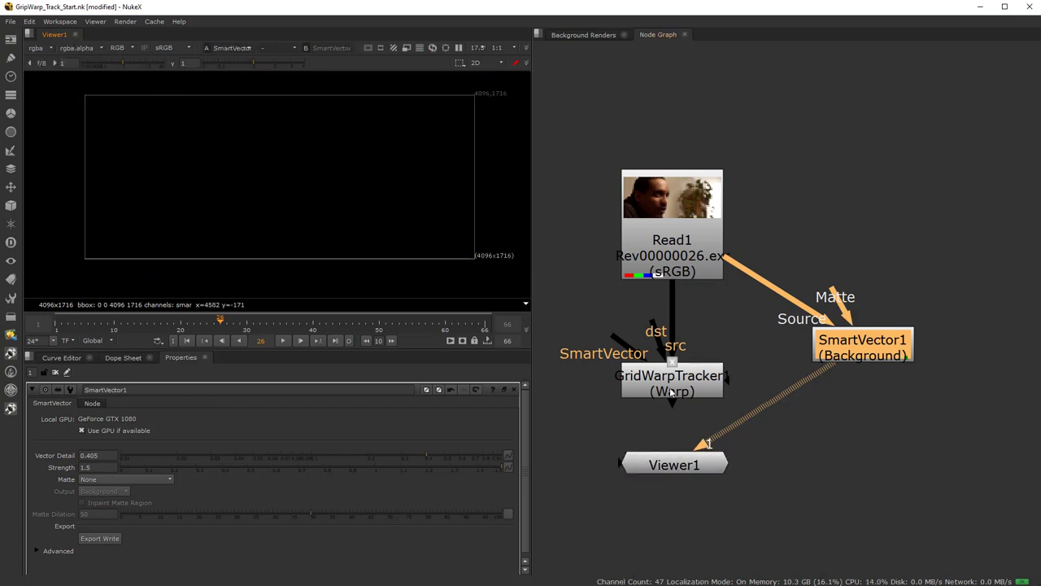
left_click(674, 390)
key("1")
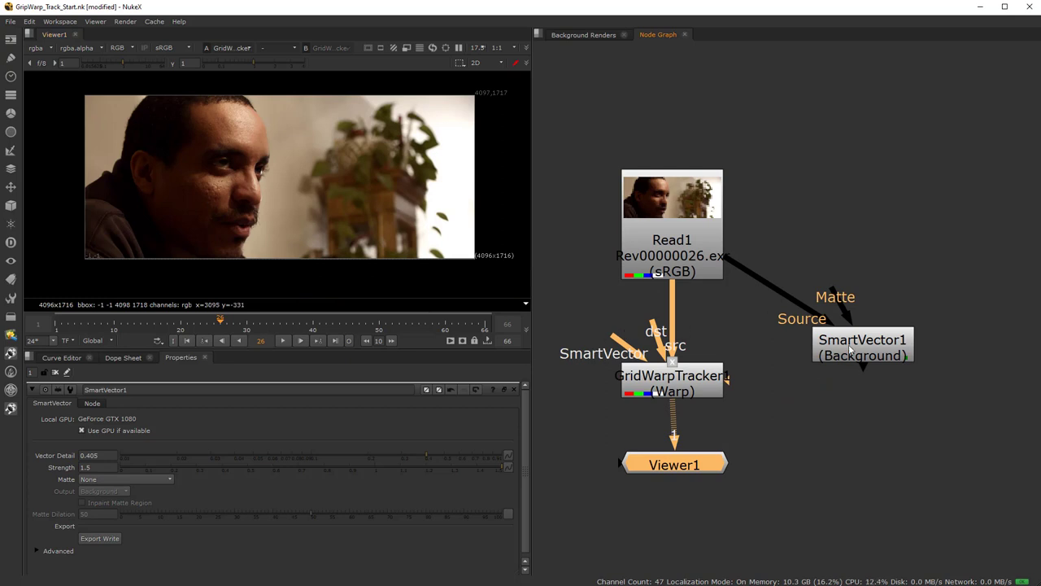
left_click_drag(850, 350, 868, 374)
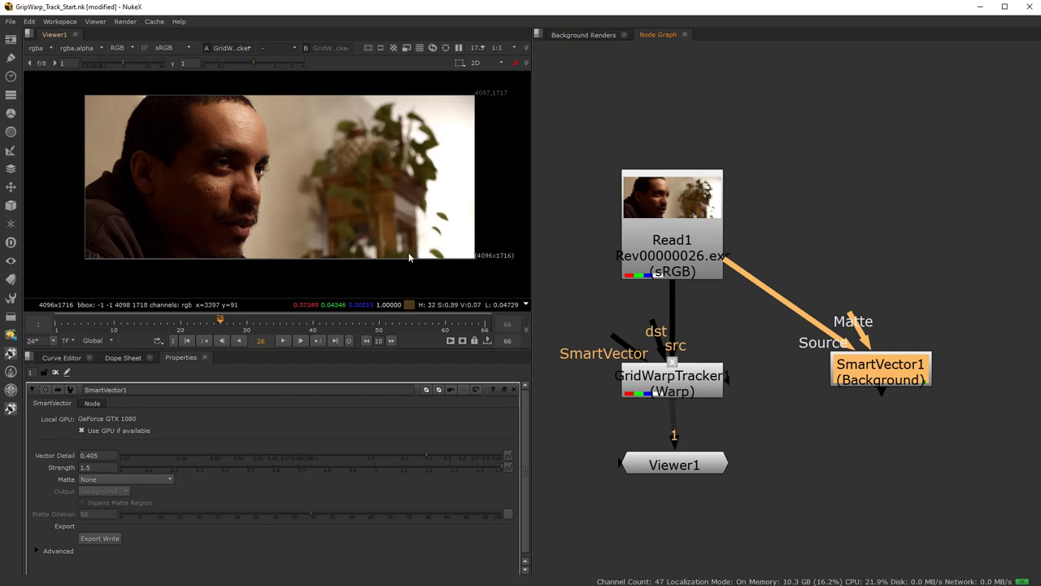
left_click_drag(860, 368, 863, 374)
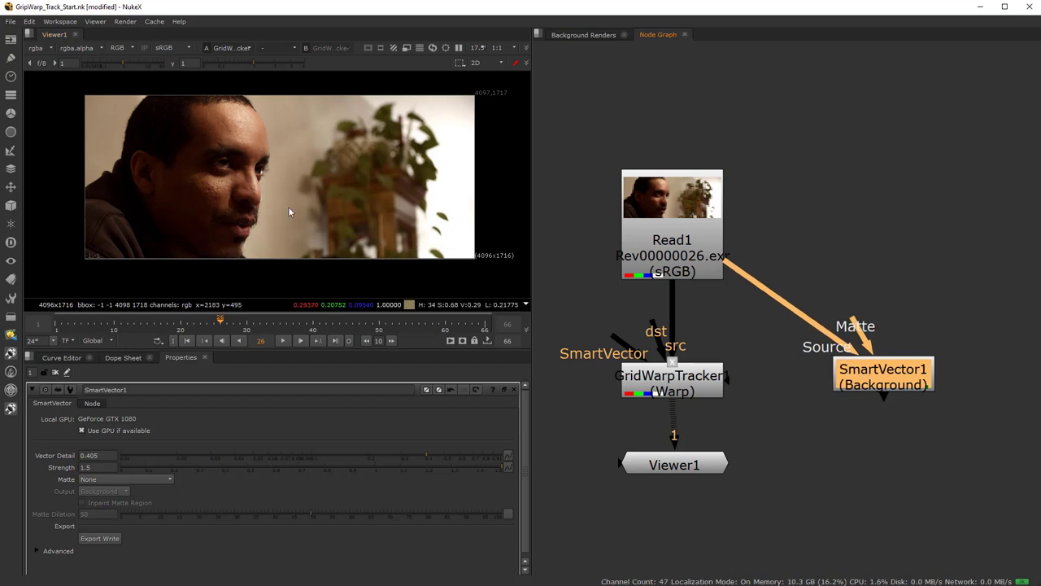
scroll(244, 212, "up", 2)
scroll(276, 208, "down", 1)
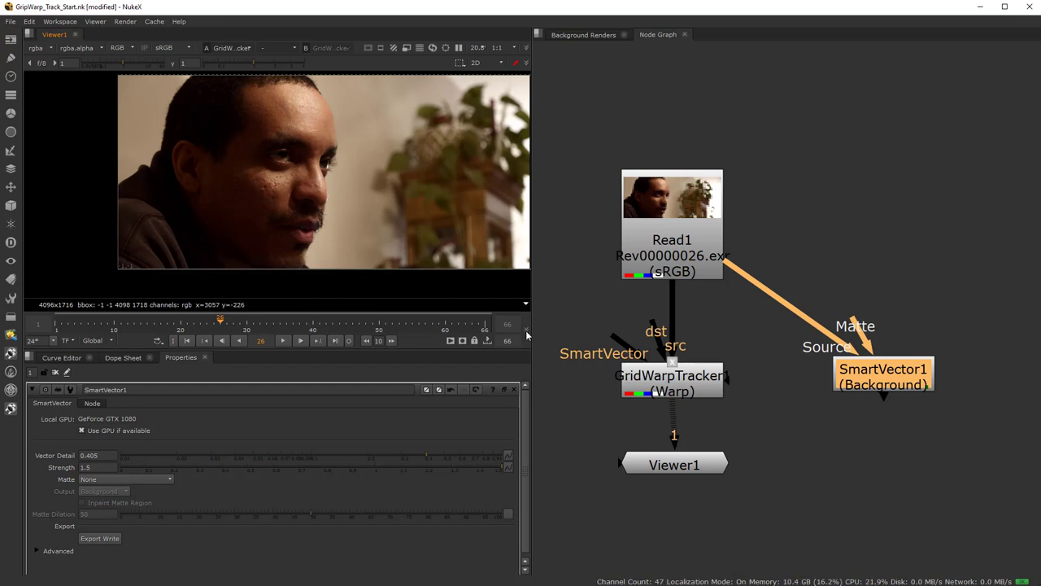
left_click_drag(852, 376, 855, 379)
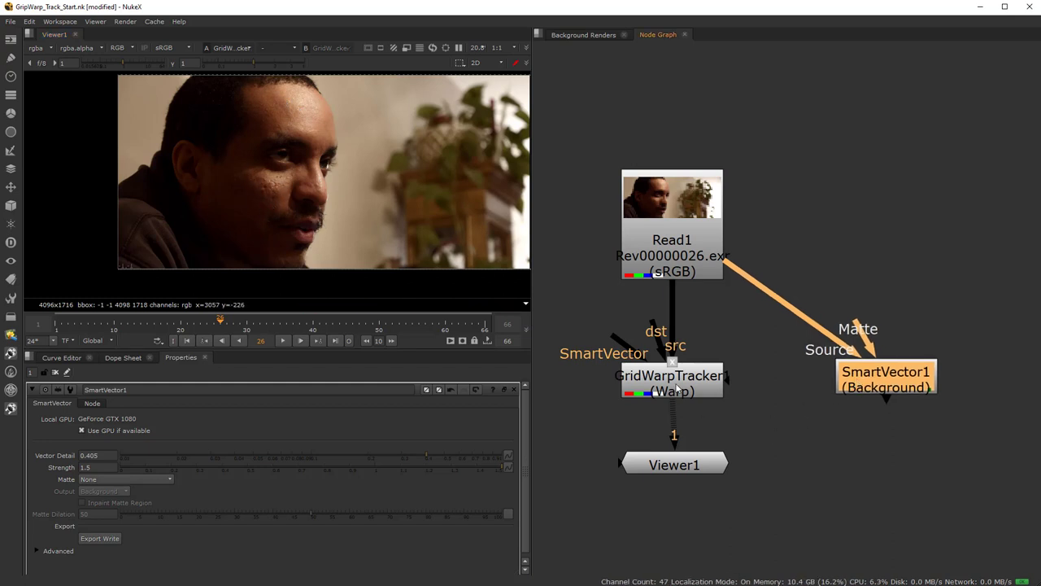
left_click_drag(676, 391, 678, 386)
scroll(767, 368, "up", 2)
Place a Write node below the SmartVector node and delete it again.
left_click(900, 390)
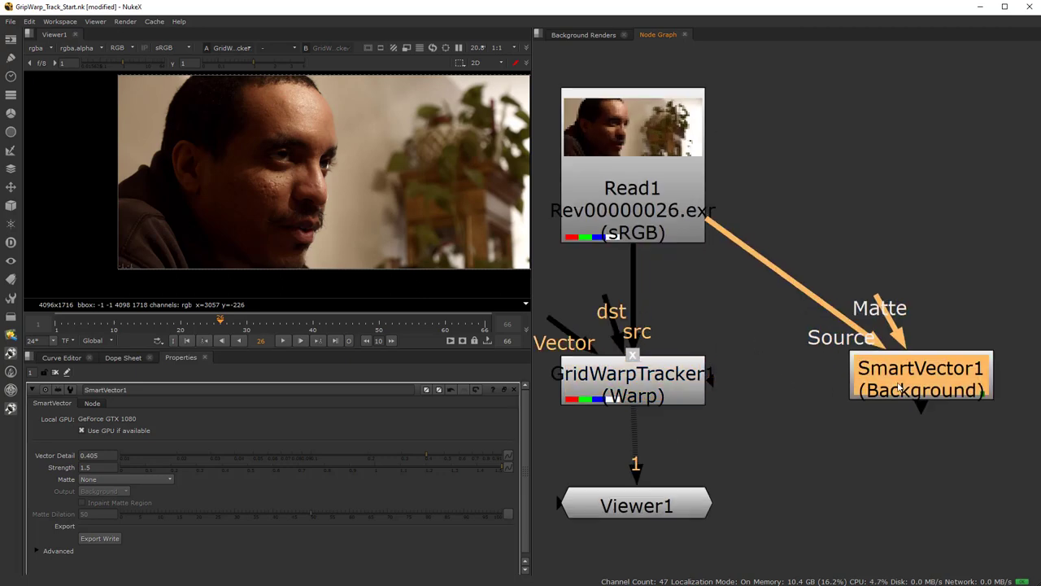
left_click(890, 438)
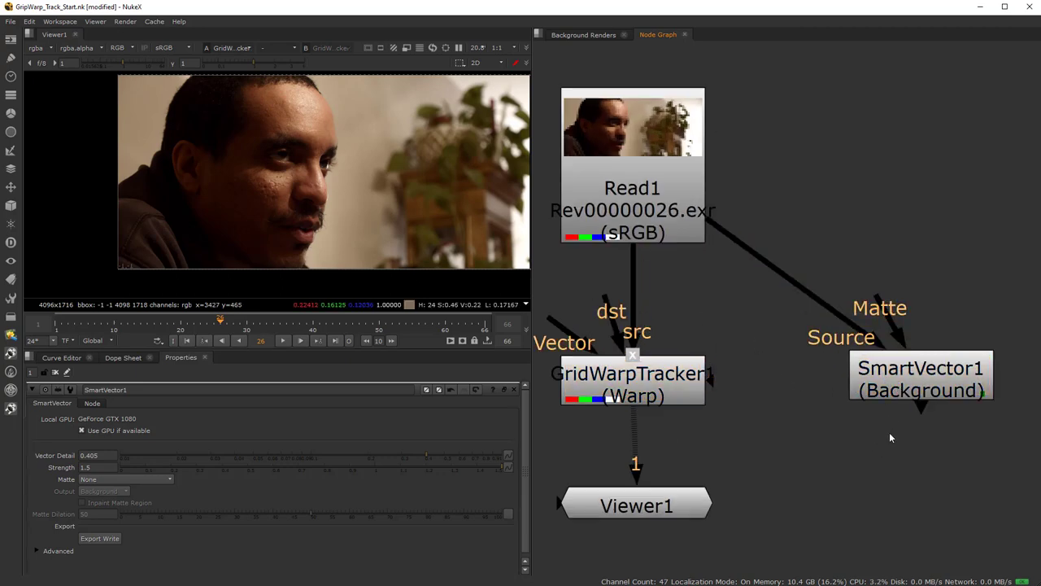
key("Tab")
type("write")
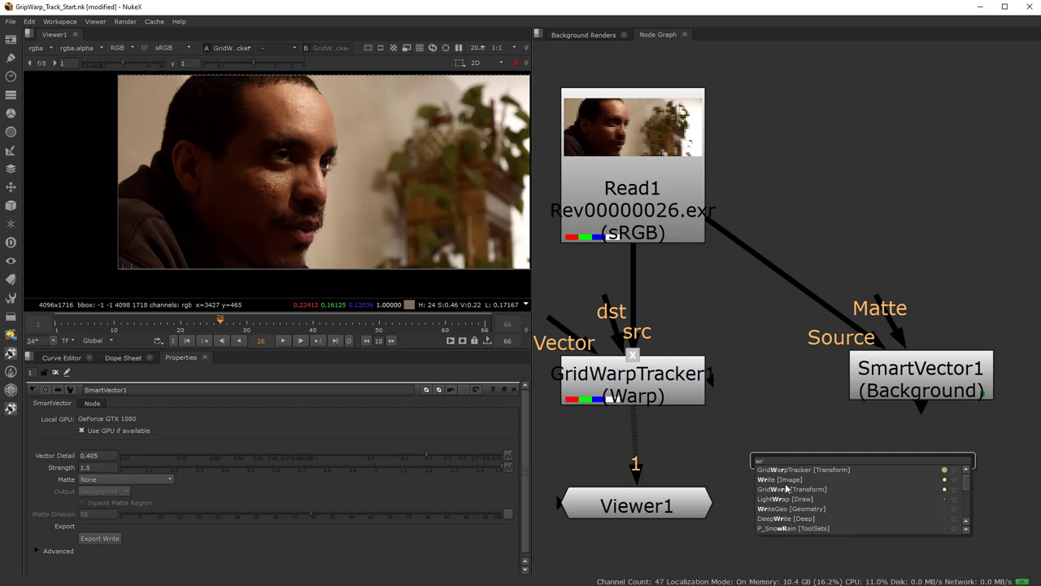
key("Return")
left_click_drag(854, 455, 888, 466)
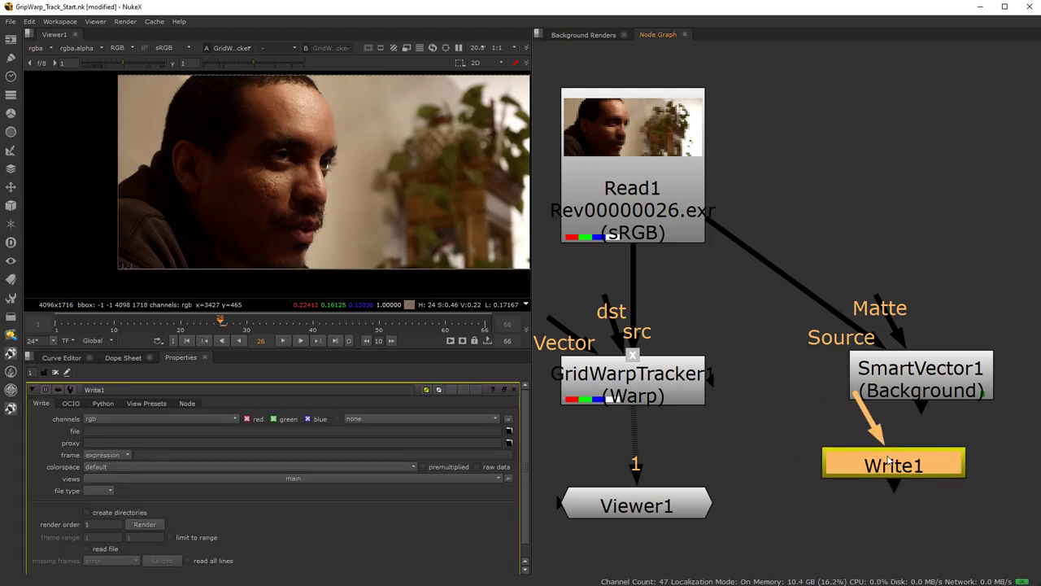
key("Delete")
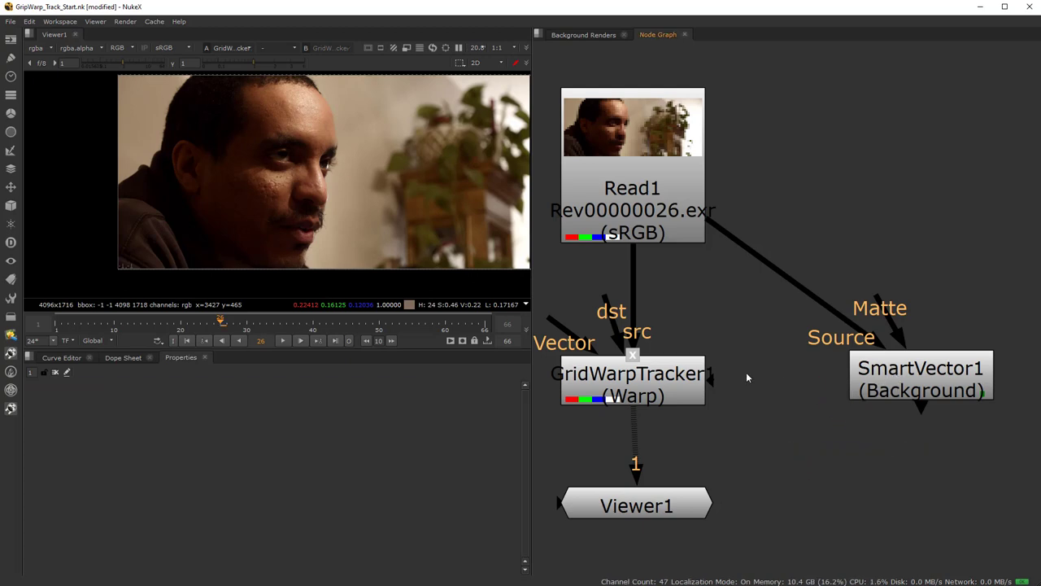
View the SmartVector node's output and return the viewer to the GridWarpTracker node.
left_click(898, 380)
key("1")
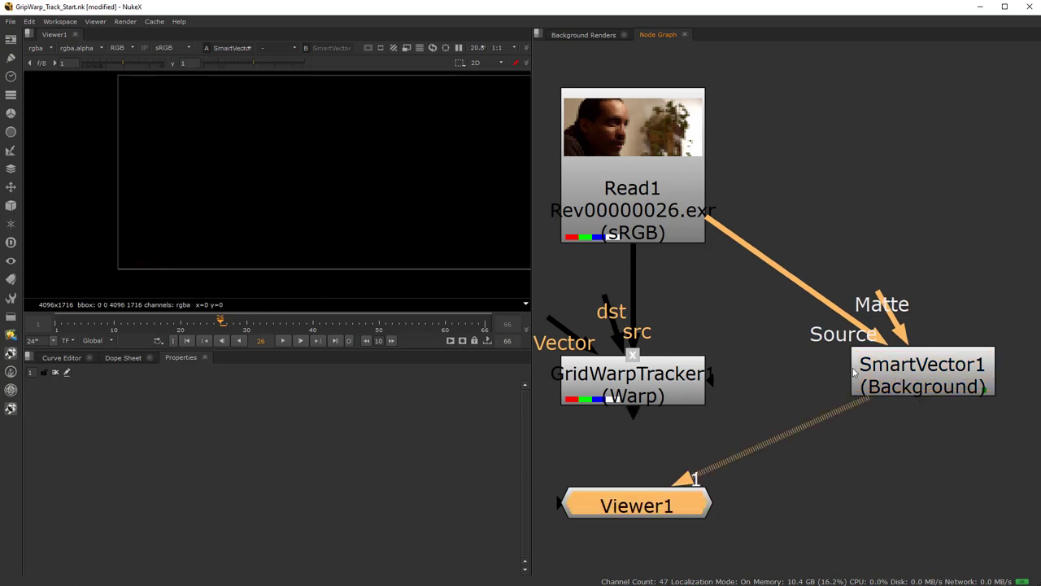
scroll(367, 212, "down", 2)
middle_click_drag(339, 227, 268, 233)
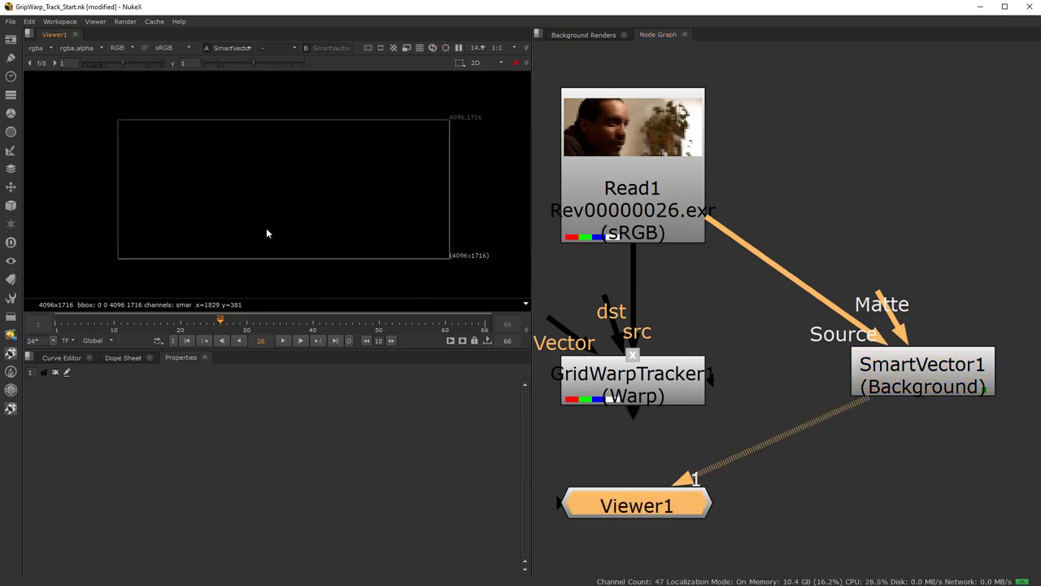
left_click(653, 384)
key("1")
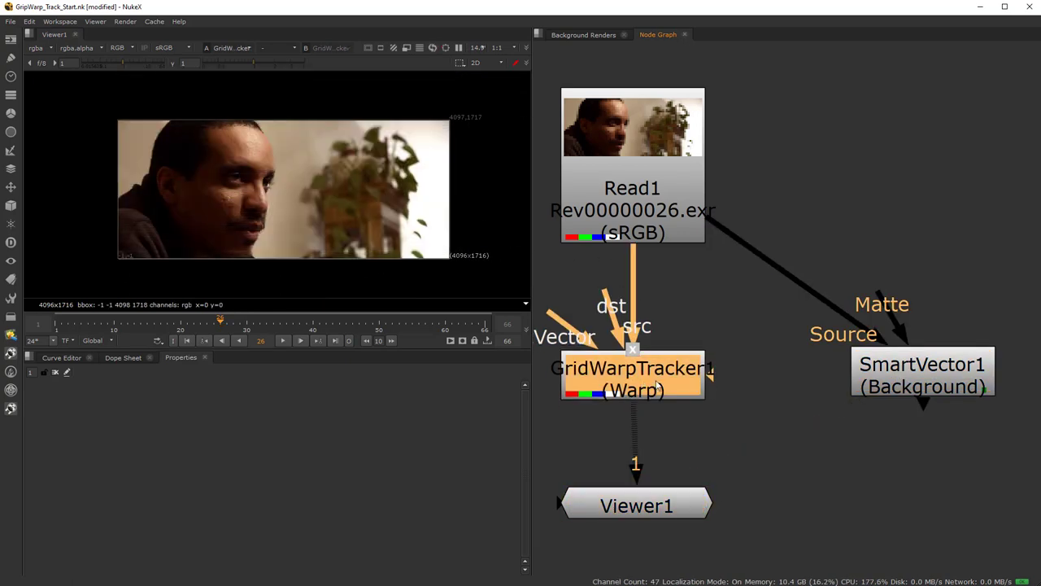
Connect the GridWarpTracker's SmartVector input to the SmartVector node and shift both nodes slightly down.
left_click_drag(561, 318, 911, 374)
scroll(811, 416, "down", 3)
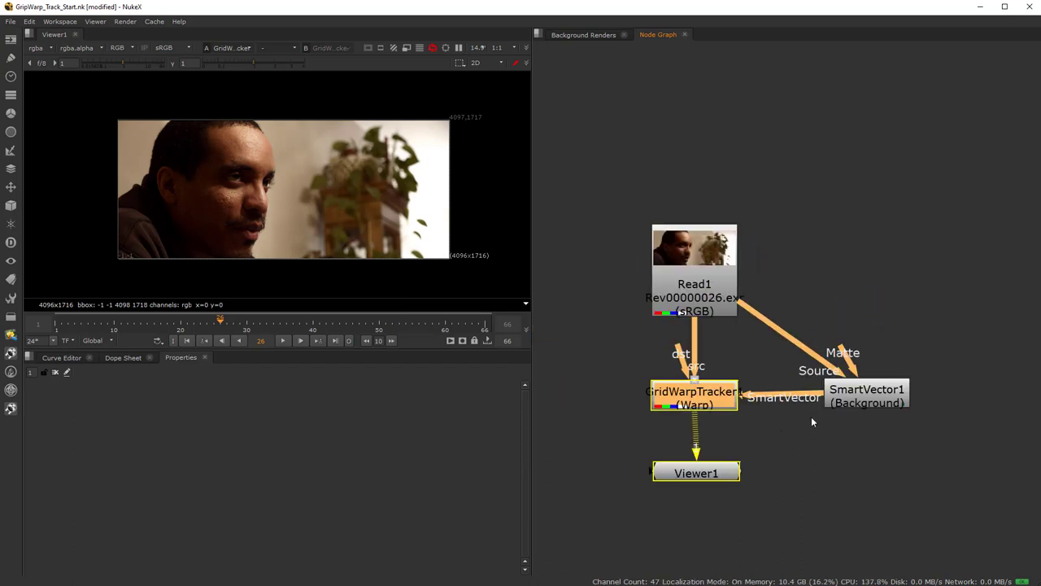
scroll(834, 382, "up", 2)
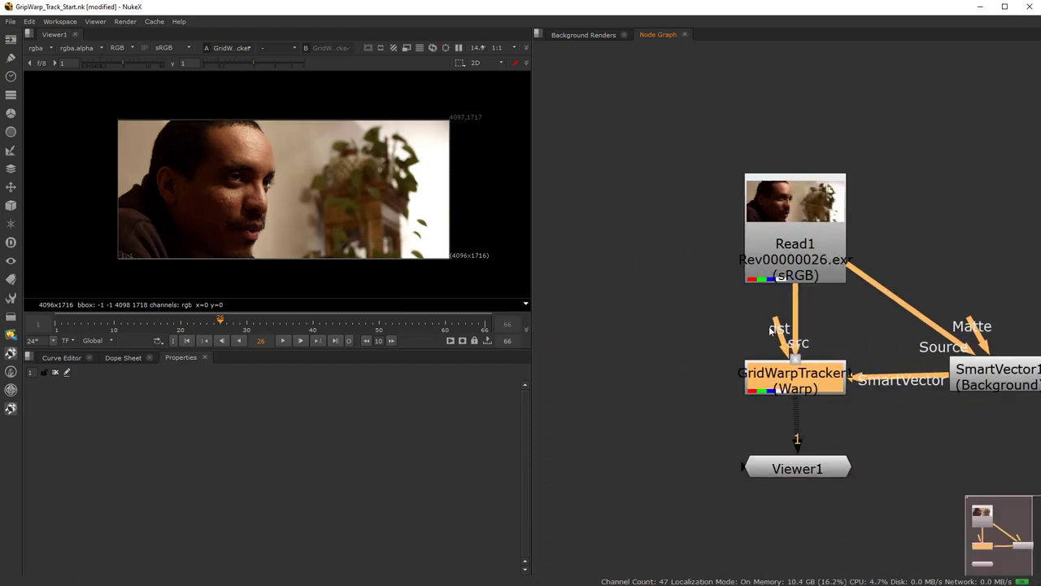
left_click_drag(779, 333, 688, 311)
left_click_drag(1008, 376, 1019, 409)
left_click_drag(814, 381, 816, 412)
Open the GridWarpTracker node's properties and align the node under the Read node.
double_click(800, 416)
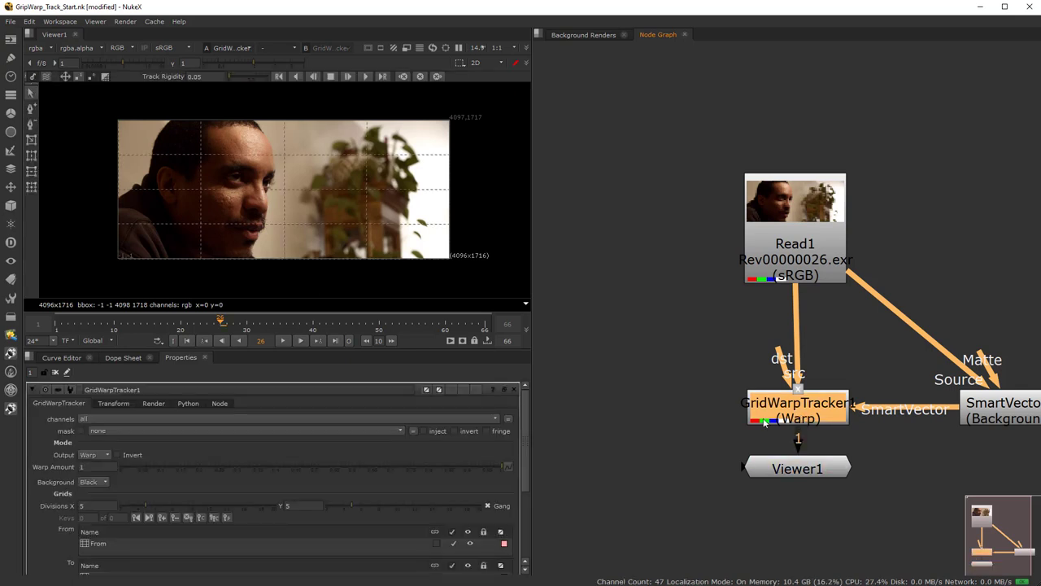
scroll(220, 196, "up", 3)
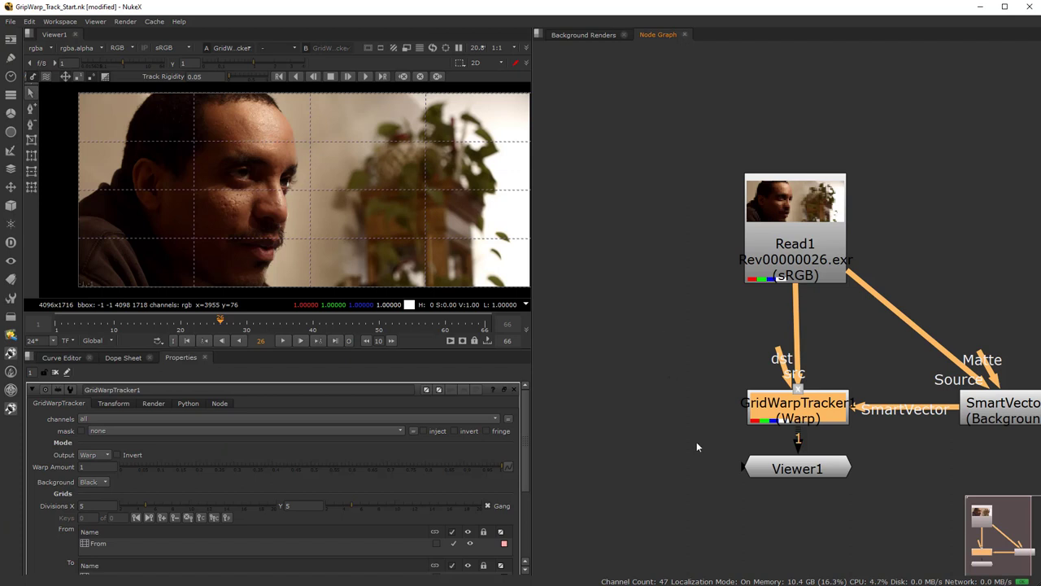
middle_click_drag(706, 420, 604, 401)
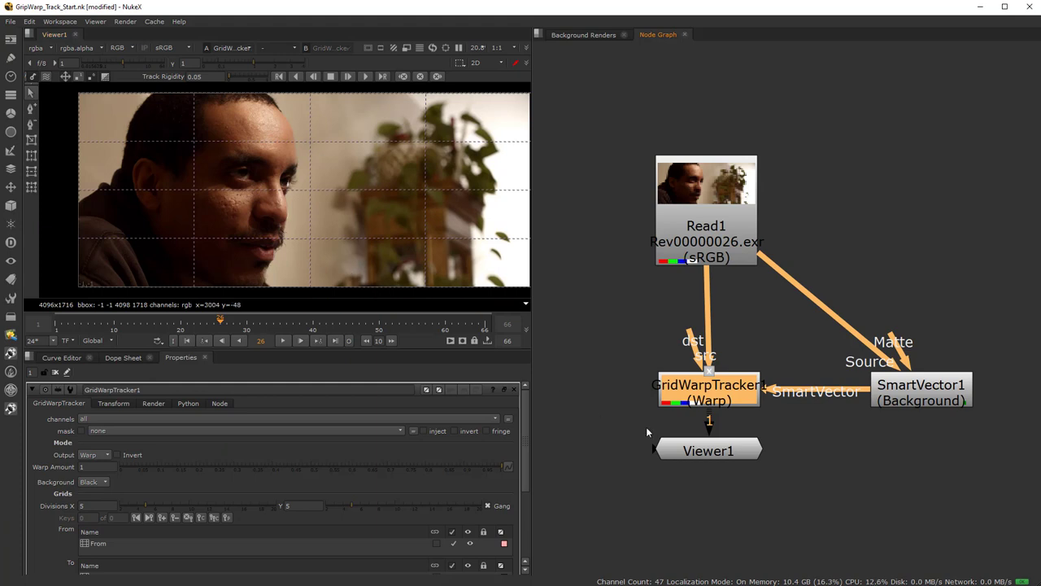
left_click_drag(706, 389, 704, 388)
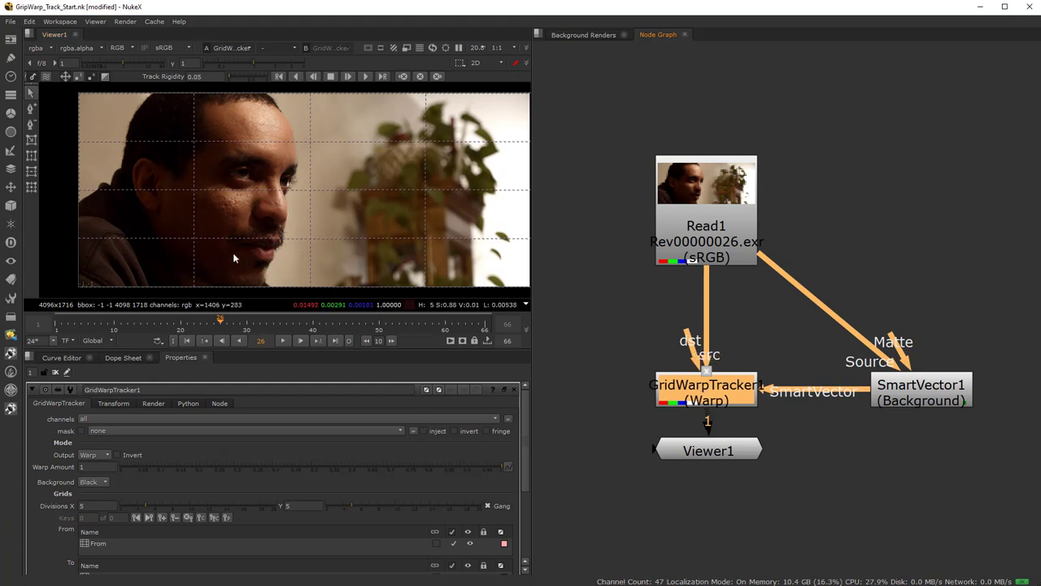
Draw a rectangular warp grid around the man's face, from about x 419, y 79 to x 1966, y 1556.
scroll(226, 222, "up", 2)
scroll(226, 214, "down", 1)
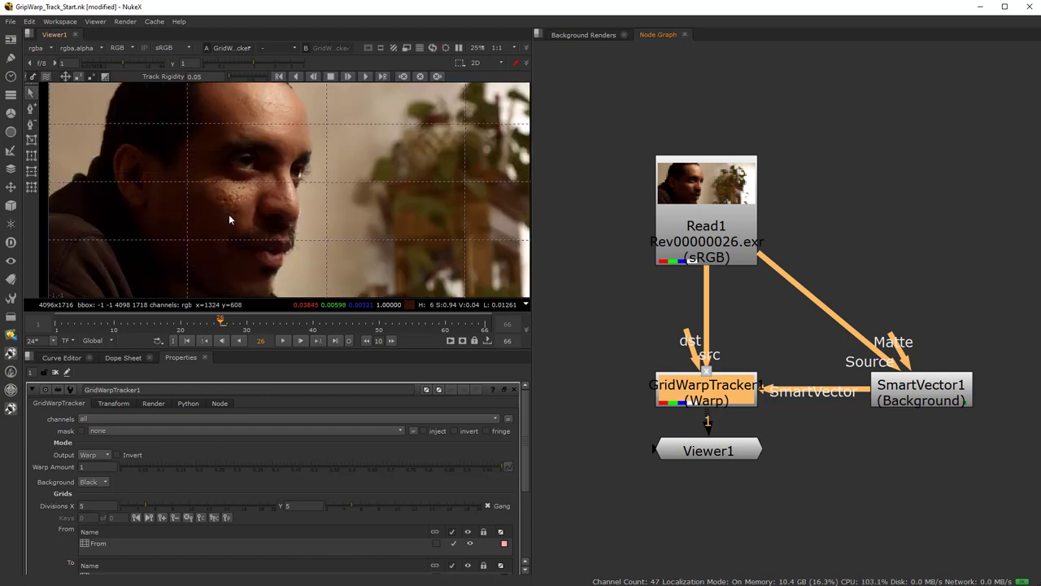
middle_click_drag(237, 222, 264, 225)
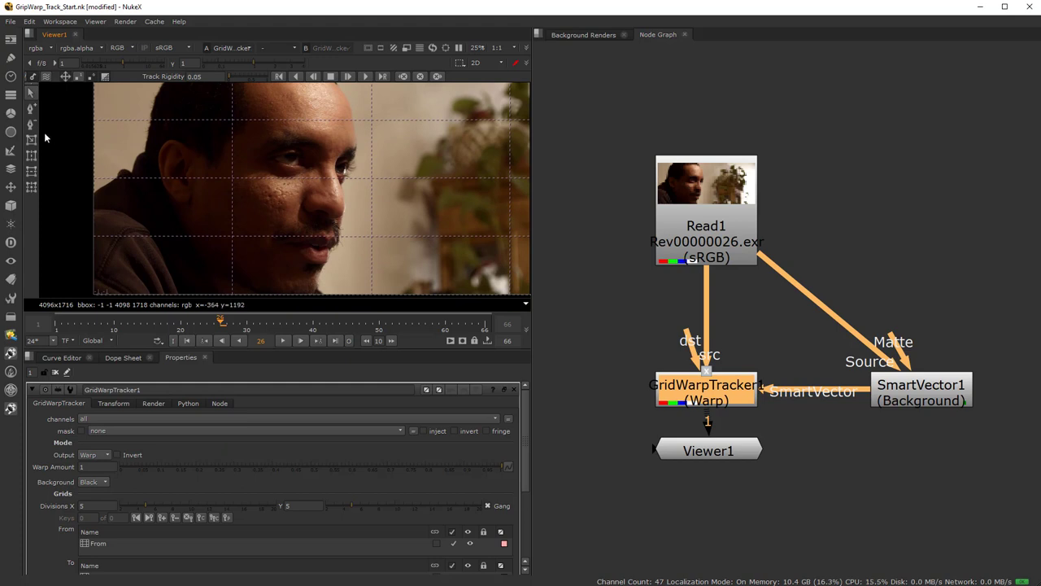
scroll(206, 184, "down", 1)
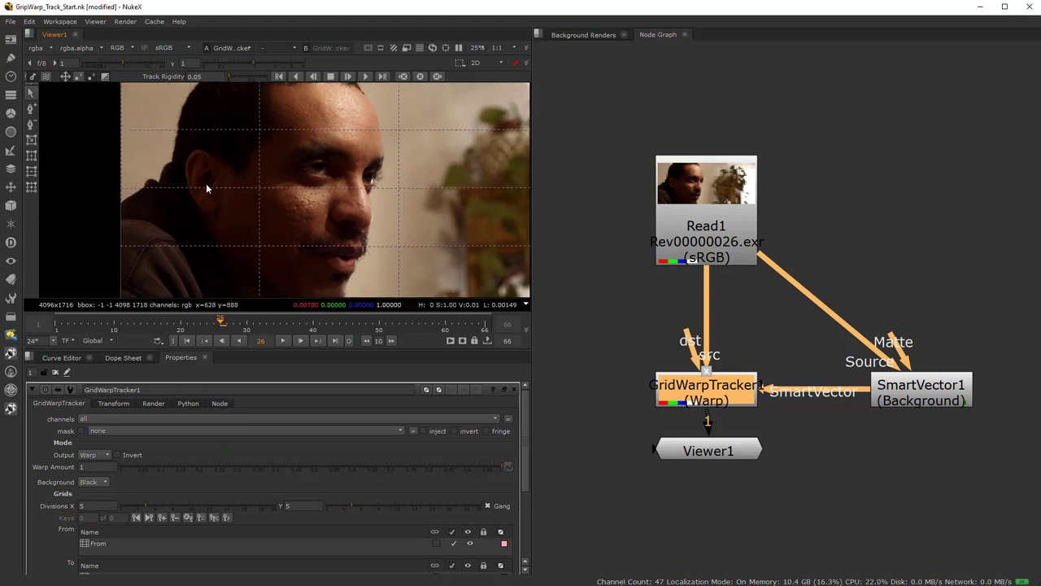
scroll(269, 199, "up", 1)
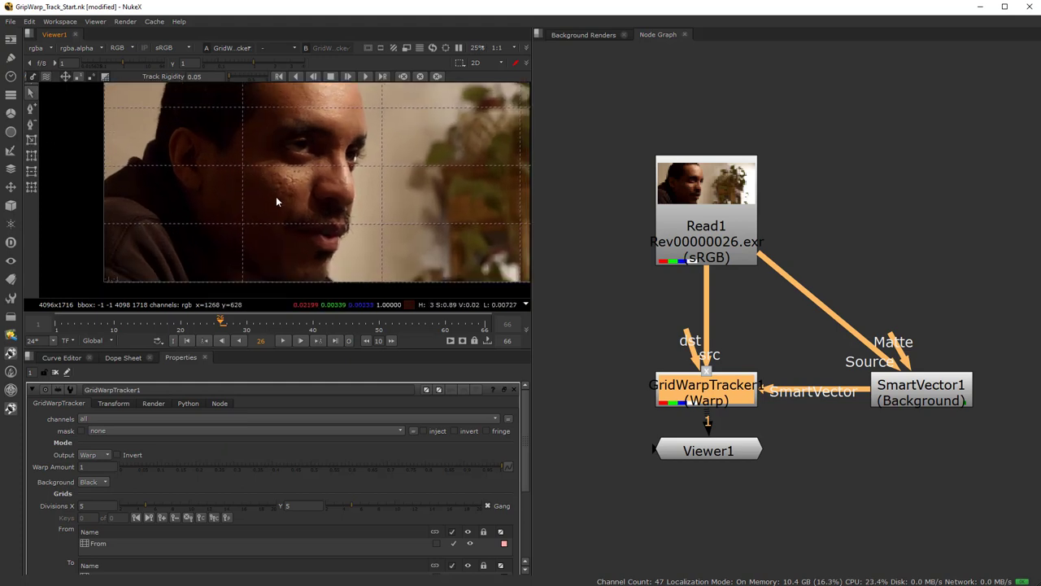
left_click(33, 140)
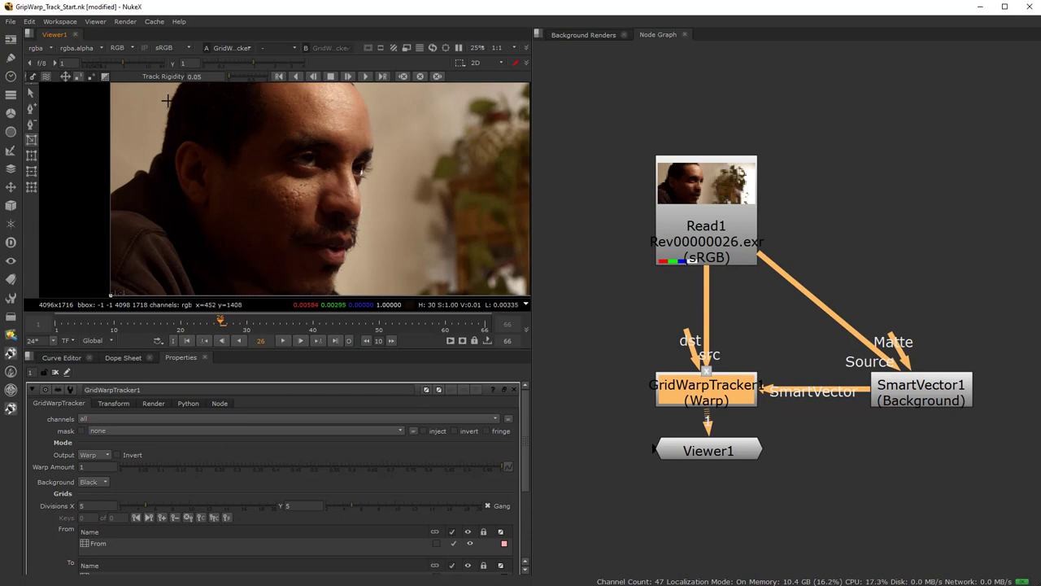
scroll(167, 126, "down", 2)
middle_click_drag(167, 126, 183, 150)
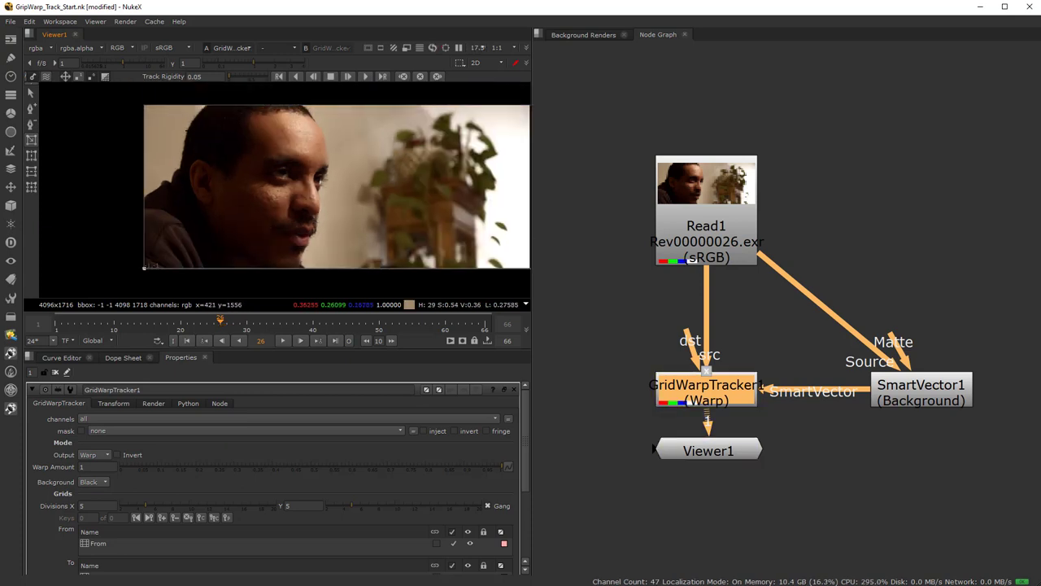
left_click_drag(183, 120, 331, 261)
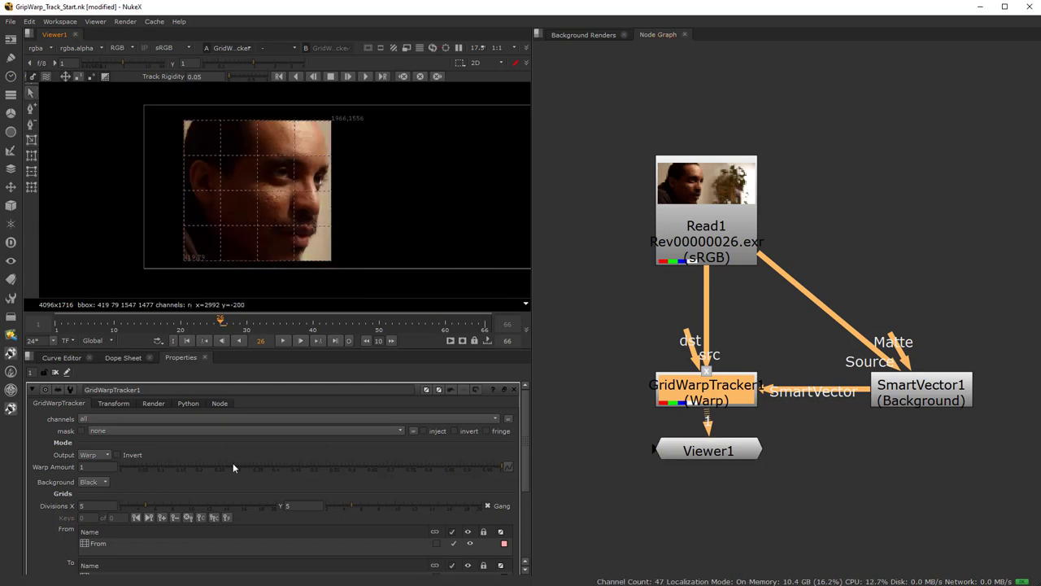
Enlarge the properties area to show both the From and To grids and keep the Output mode at Warp.
left_click_drag(161, 350, 158, 303)
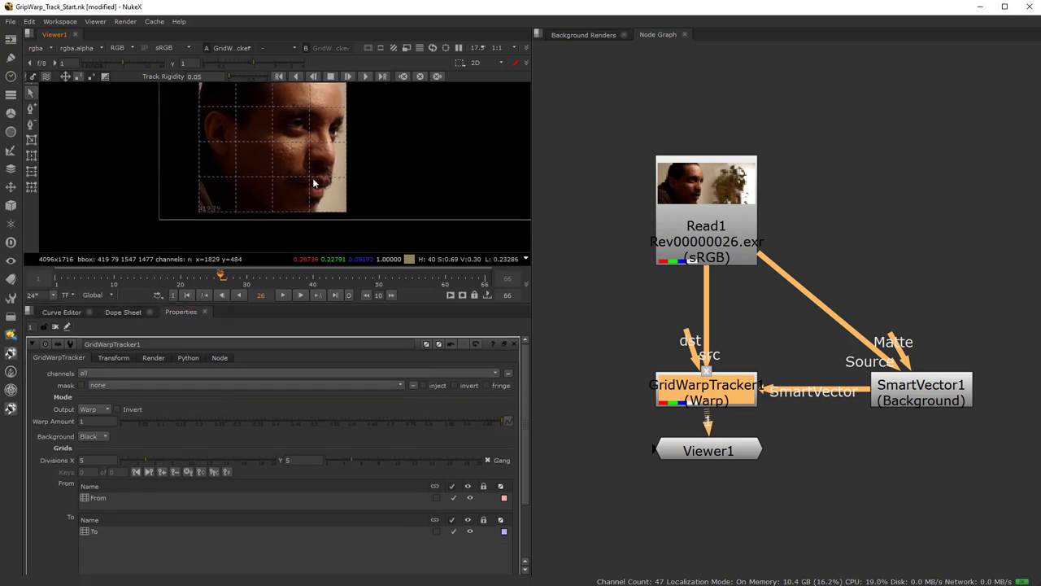
middle_click_drag(315, 184, 267, 208)
scroll(67, 444, "down", 1)
scroll(68, 444, "up", 1)
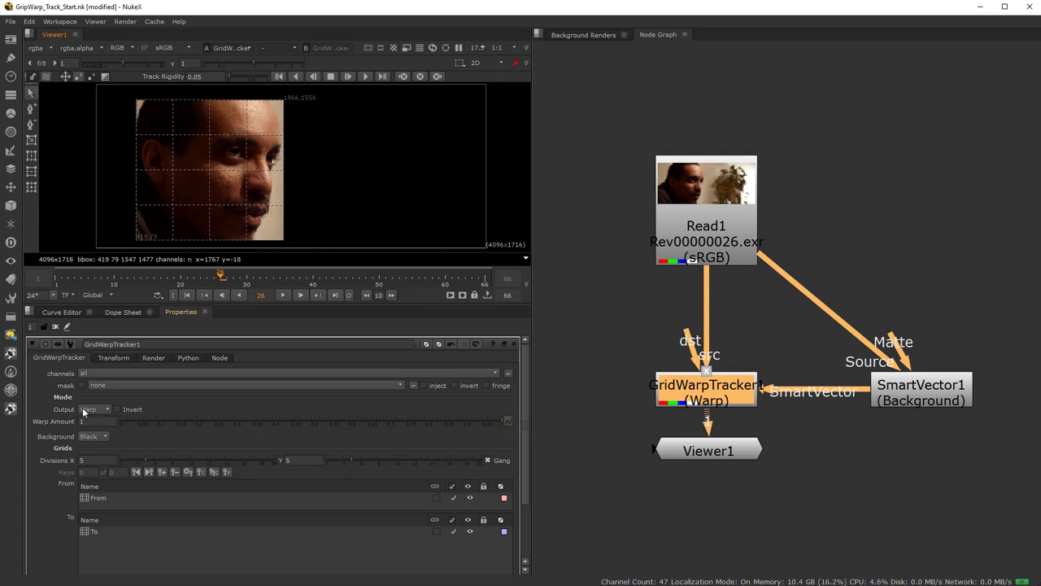
left_click(106, 414)
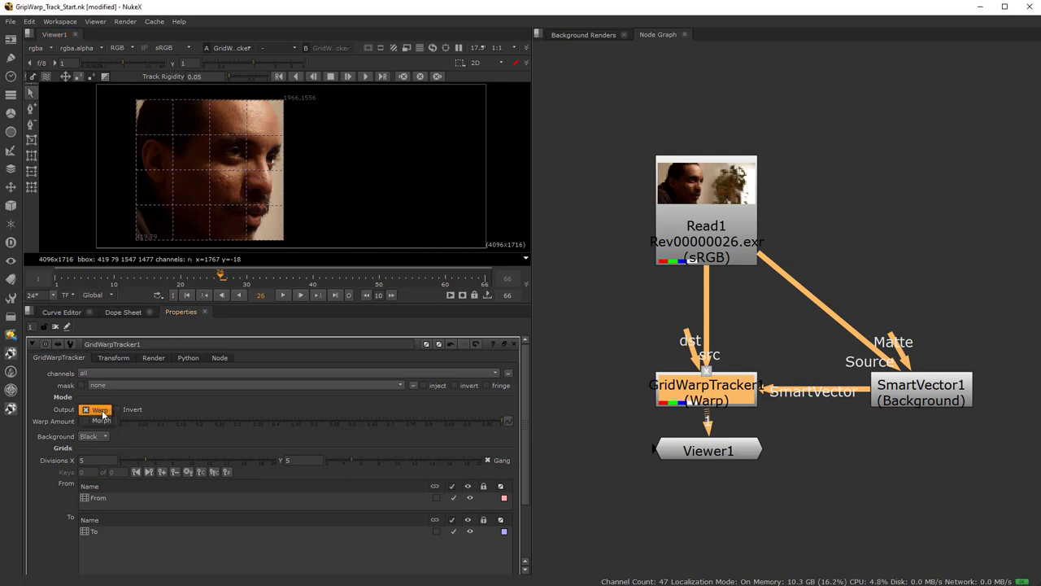
left_click(105, 412)
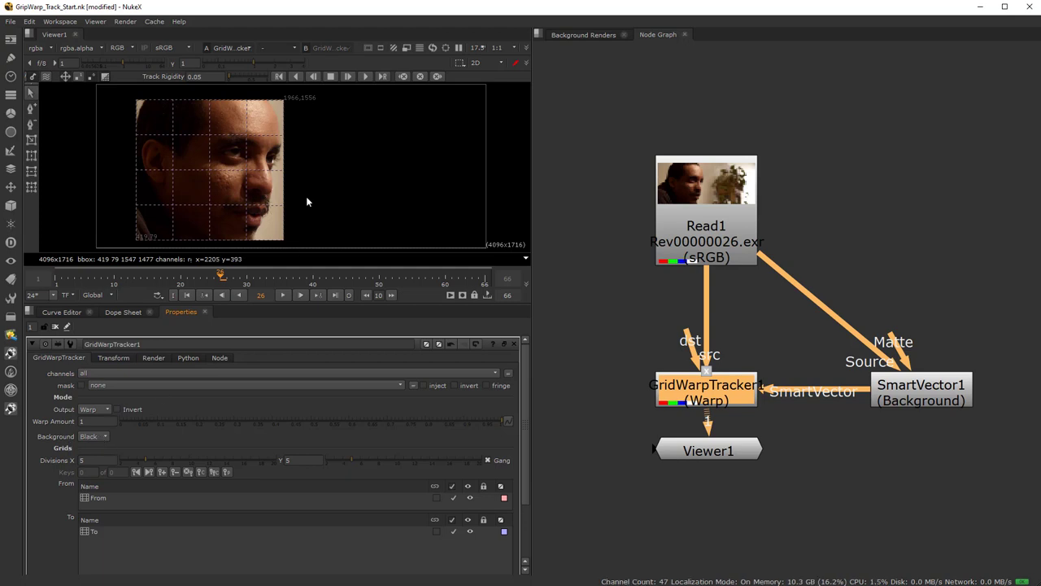
Set the GridWarpTracker's Background to Src and check the alpha channel before and after the change.
key("a")
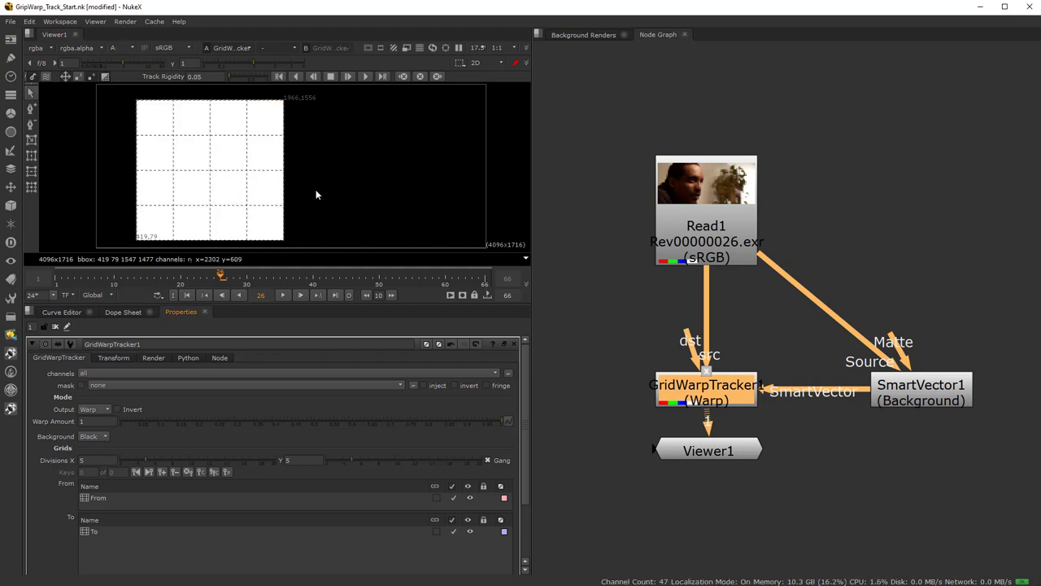
key("a")
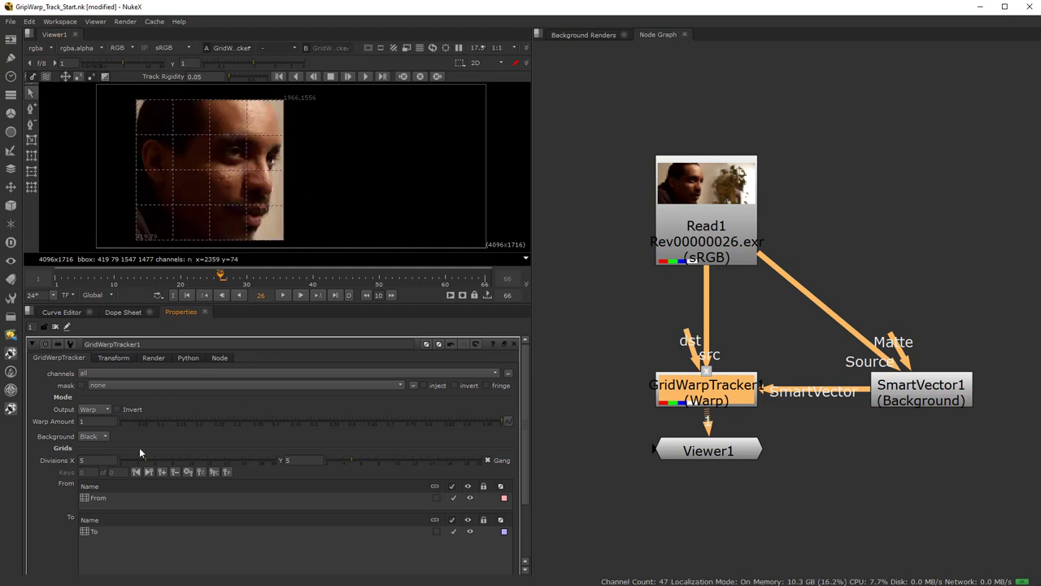
left_click(96, 437)
left_click(95, 452)
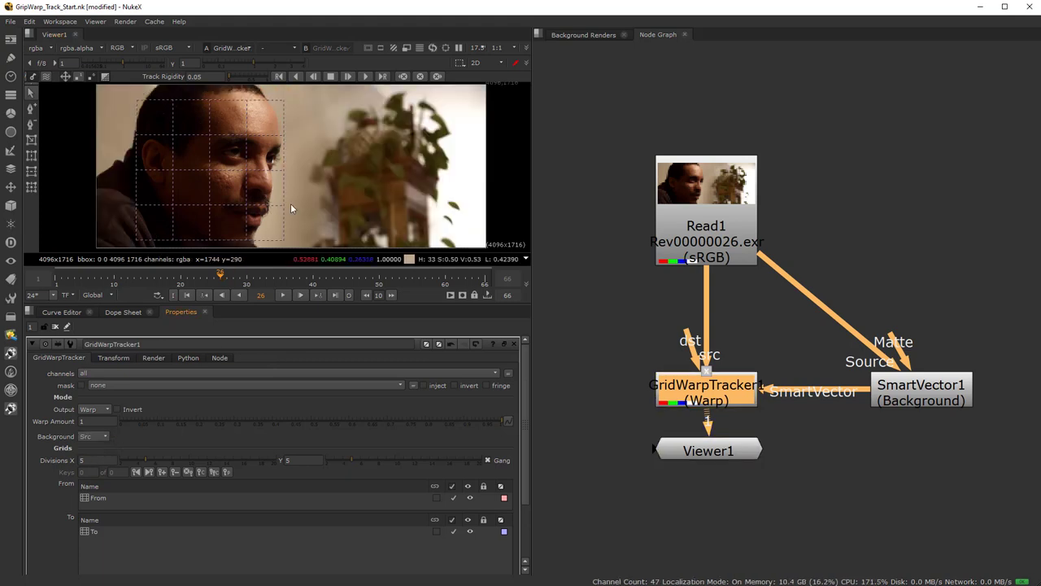
key("a")
key("a")
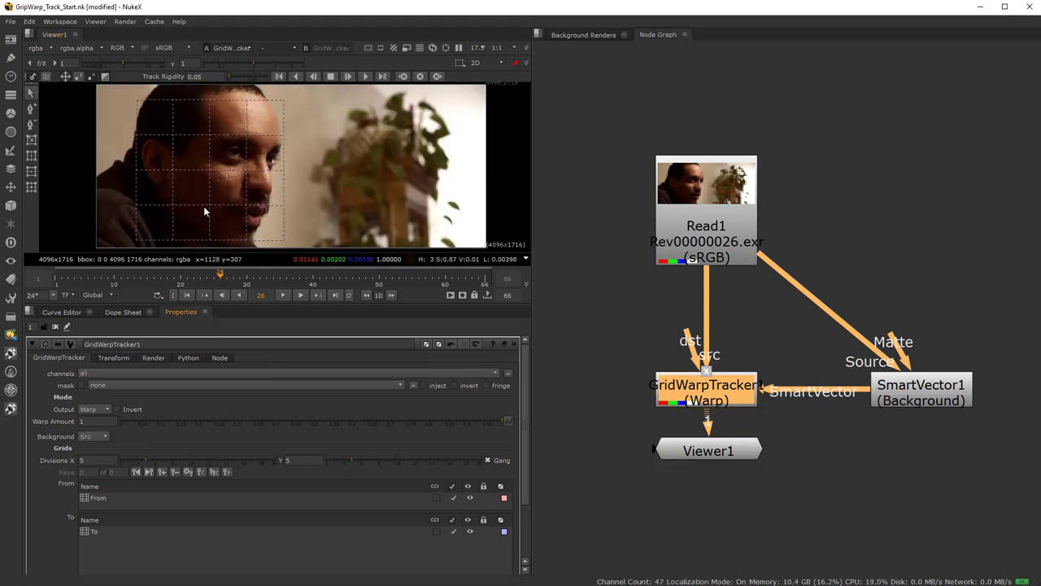
key("a")
key("a")
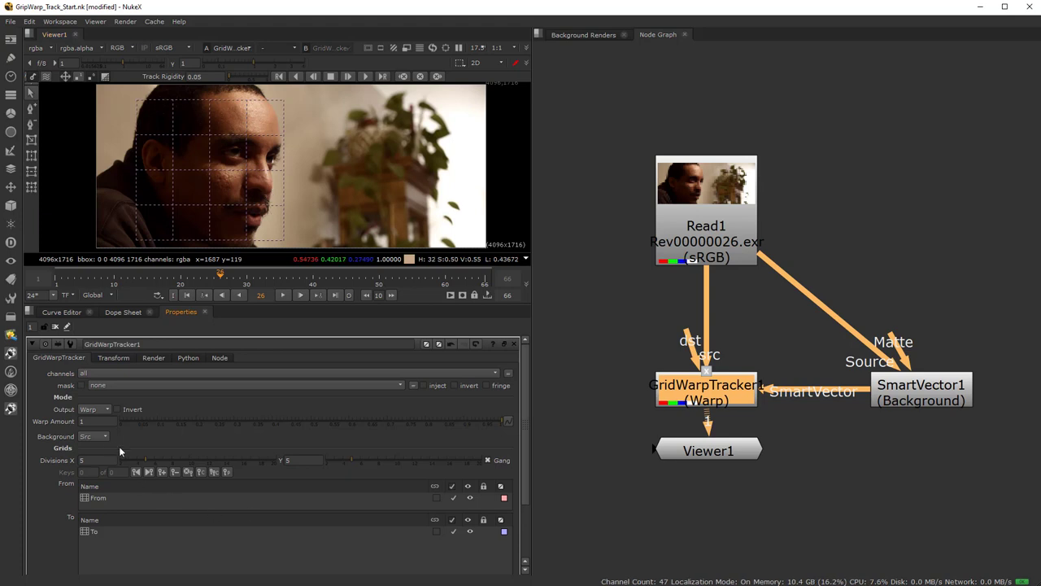
Open the Read node's properties and examine its Auto Alpha option.
double_click(722, 198)
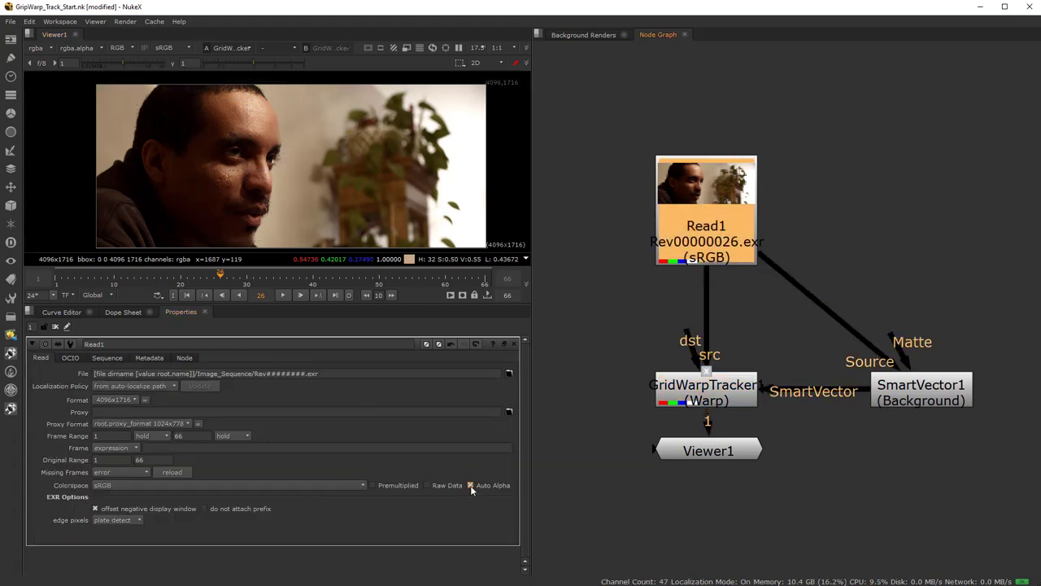
left_click(70, 312)
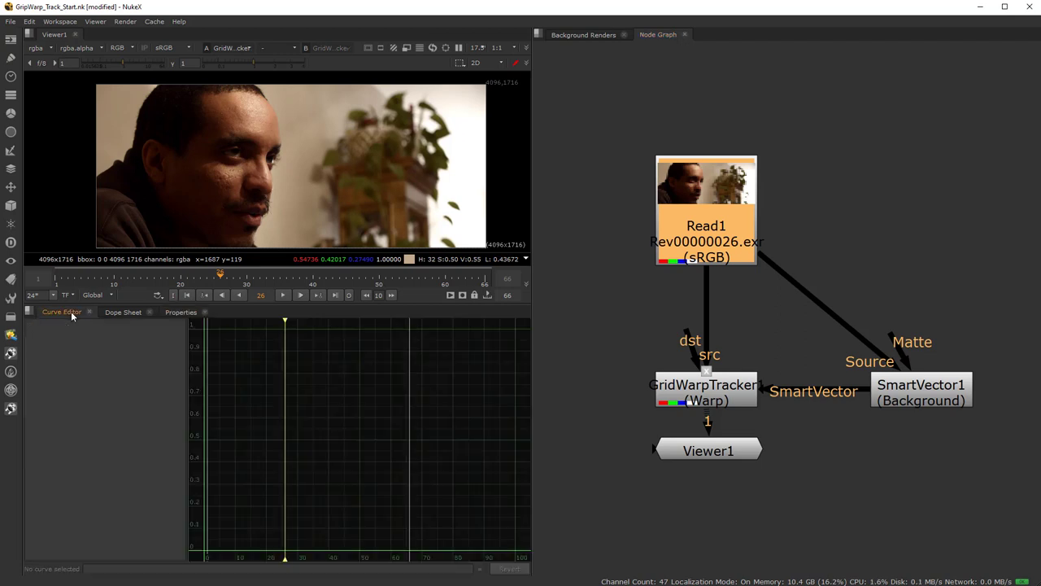
left_click(178, 312)
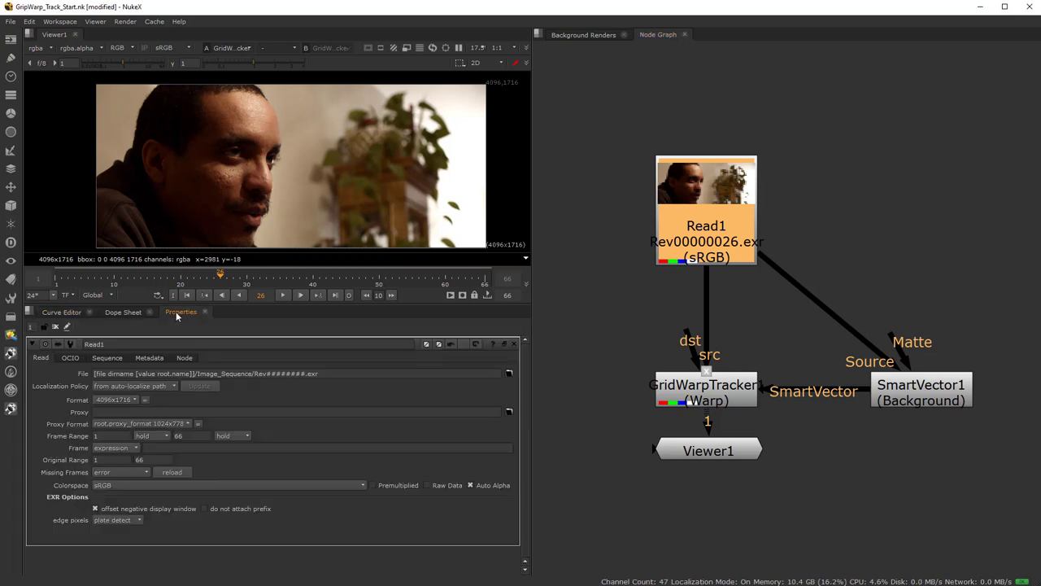
Reopen the GridWarpTracker's properties and keep its Background set to Src.
double_click(698, 389)
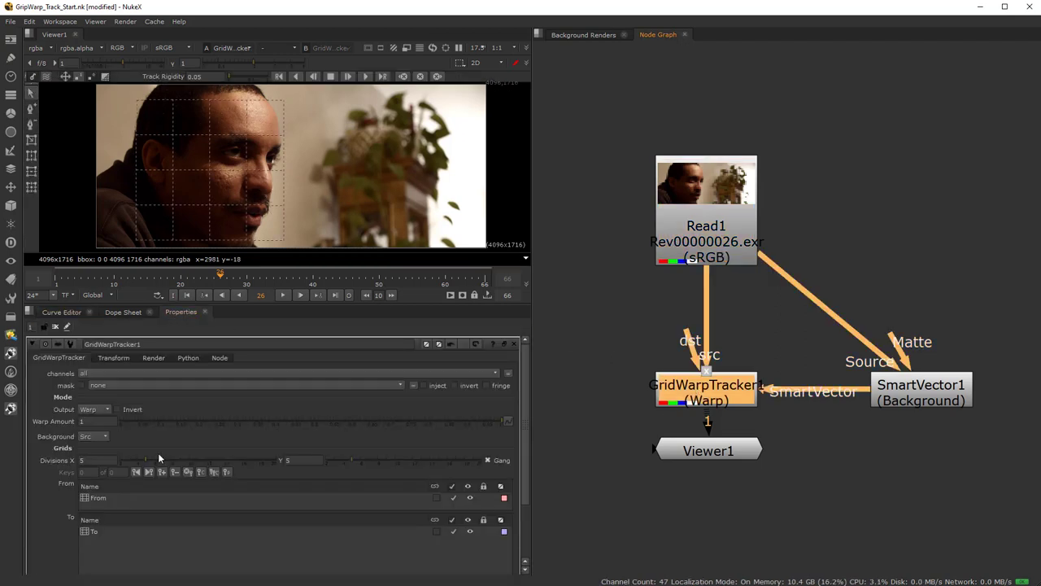
left_click(94, 436)
left_click(104, 440)
Switch the GridWarpTracker's Output to Morph to examine its options, and return it to Warp.
left_click(94, 409)
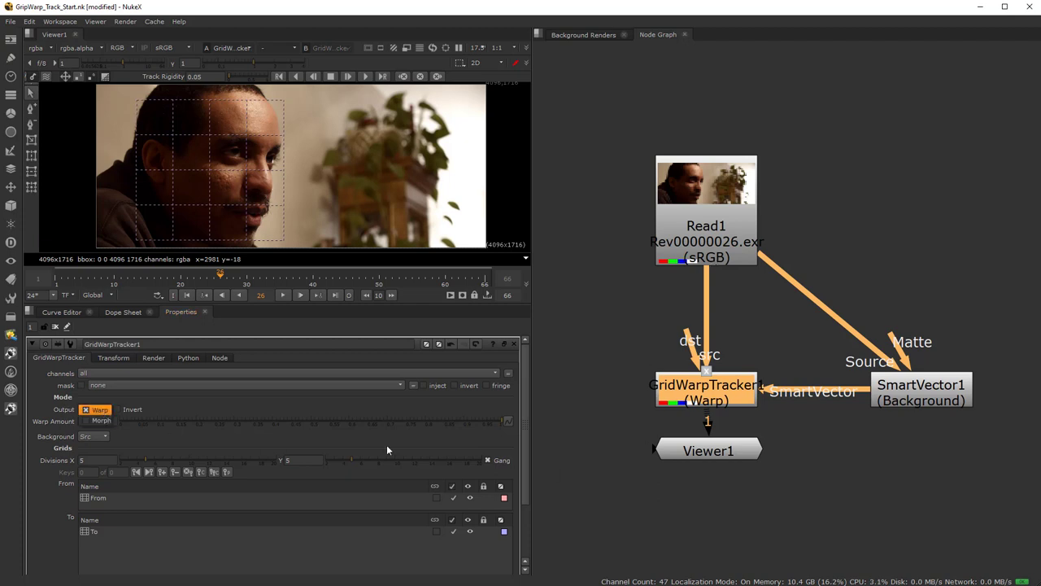
left_click(103, 421)
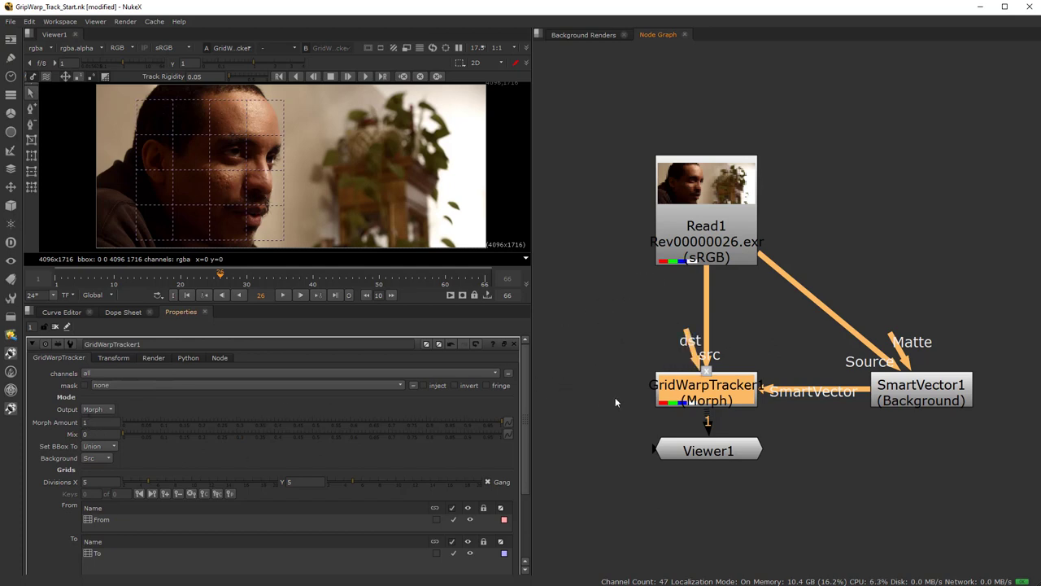
left_click(656, 321)
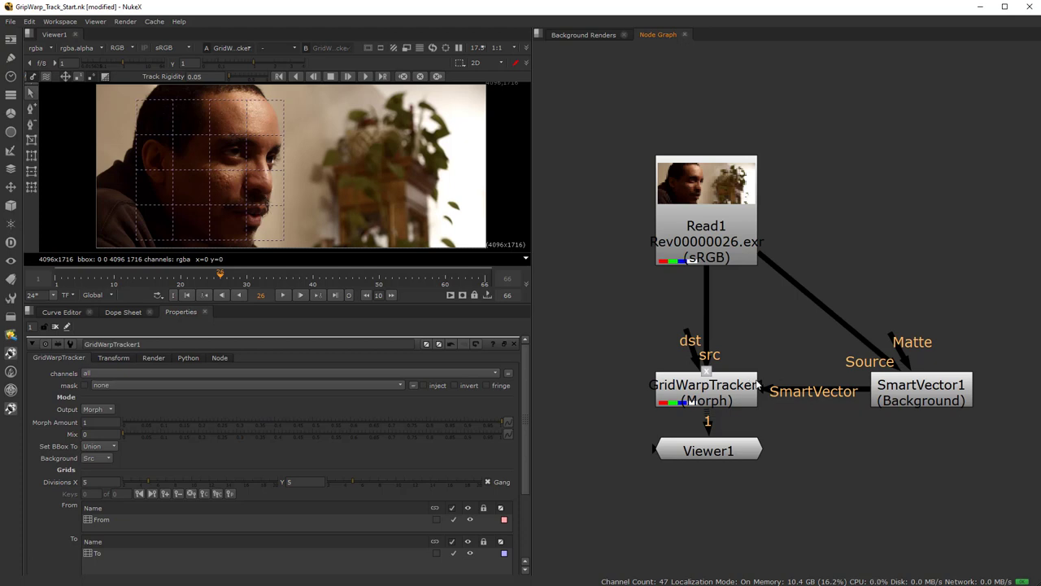
left_click(94, 409)
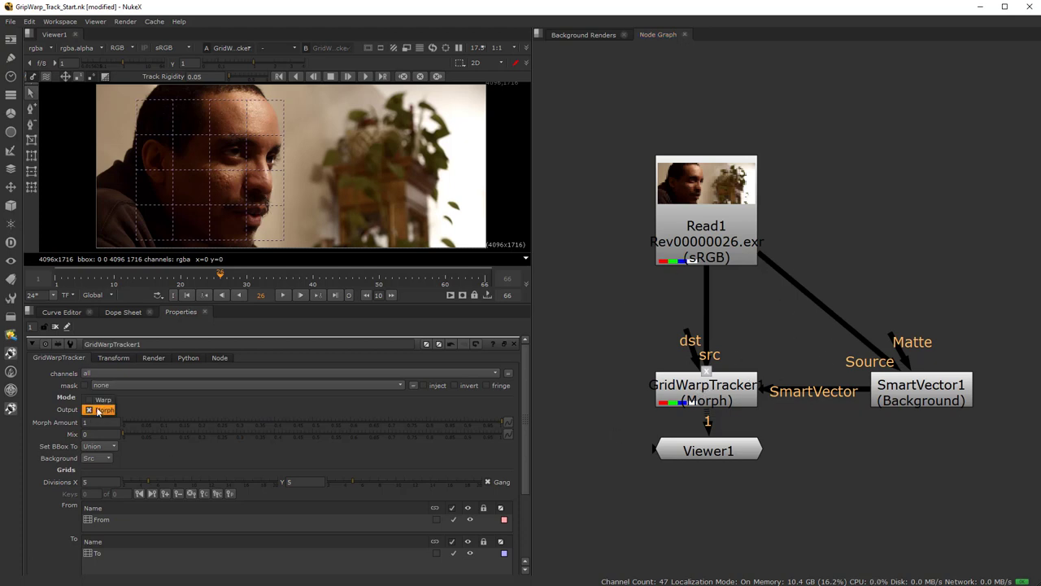
left_click(95, 398)
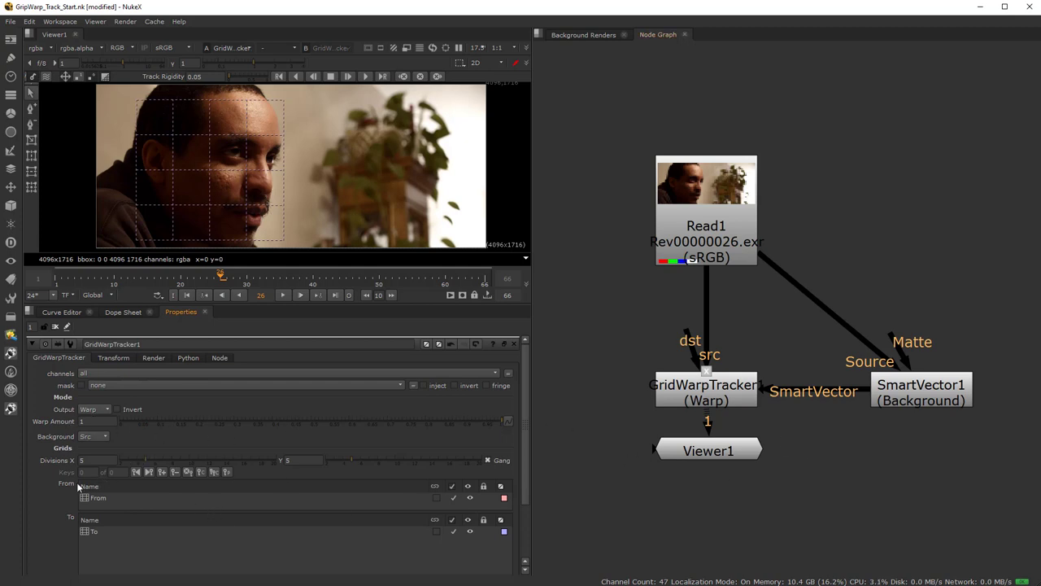
View the Read node's output directly and place the Viewer node beside the GridWarpTracker in the node graph.
left_click(711, 235)
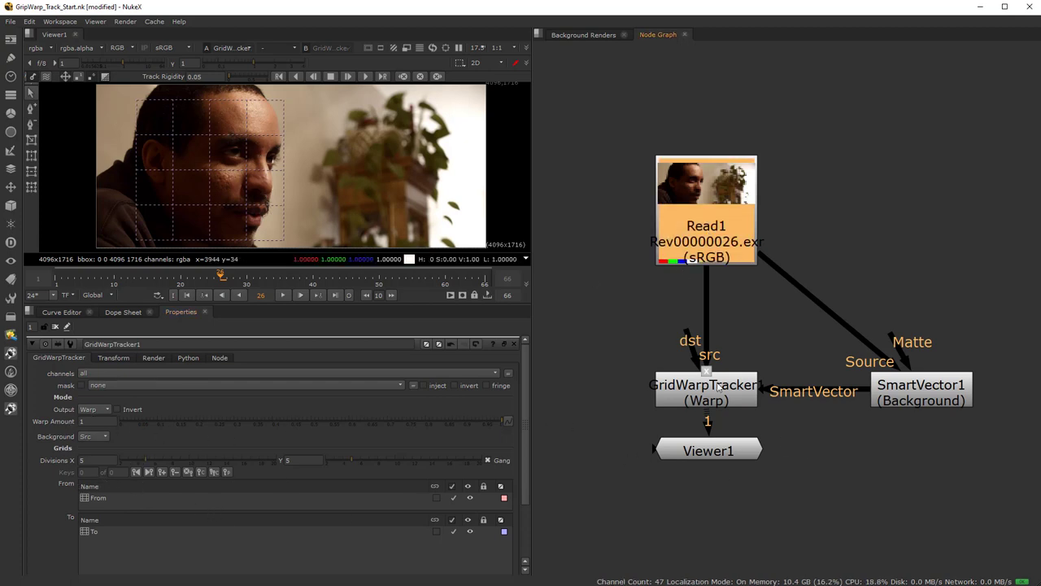
left_click(718, 391)
left_click(698, 224)
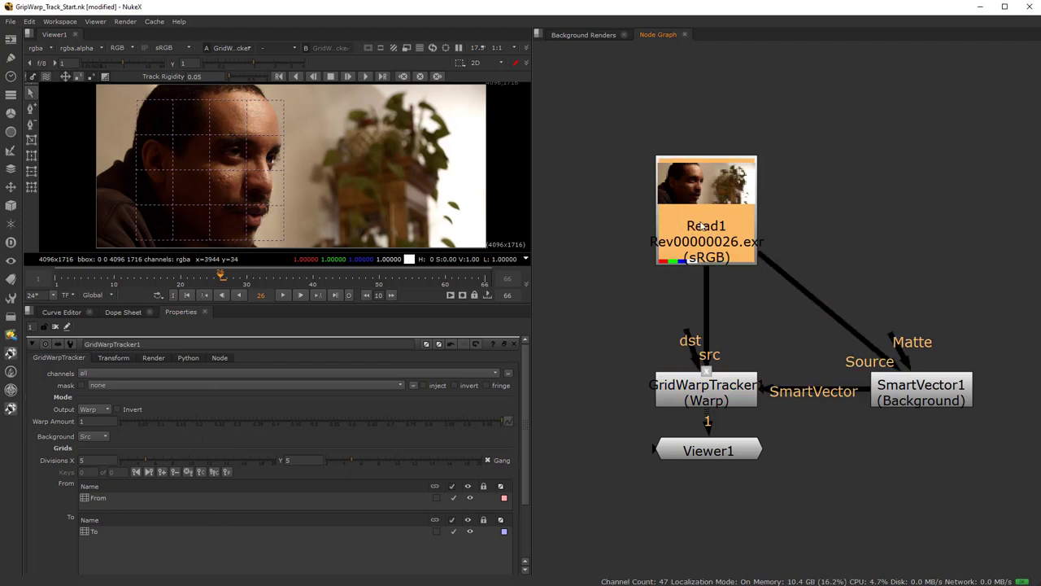
key("1")
left_click_drag(707, 450, 594, 361)
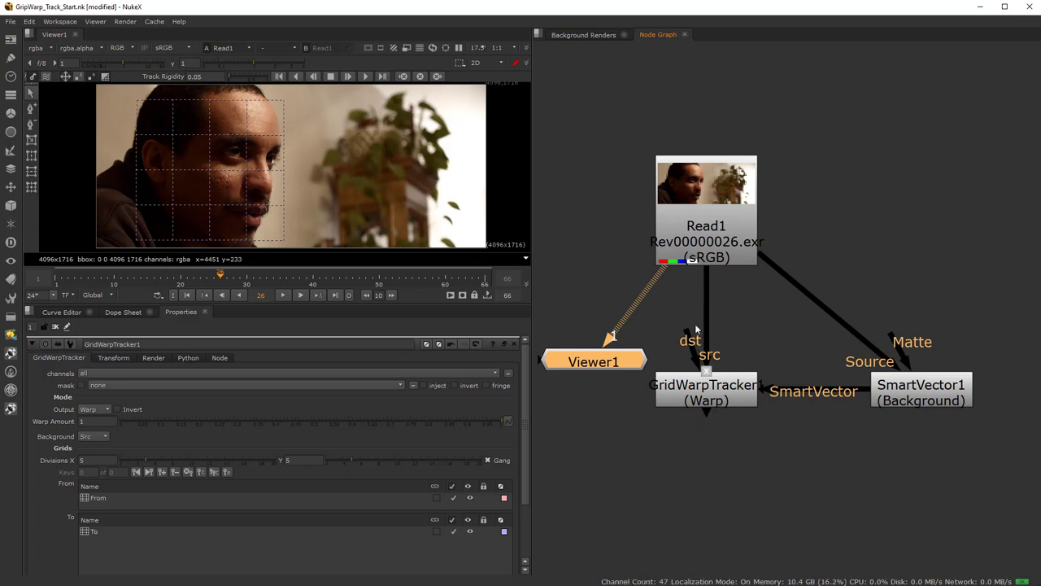
left_click_drag(594, 367, 580, 391)
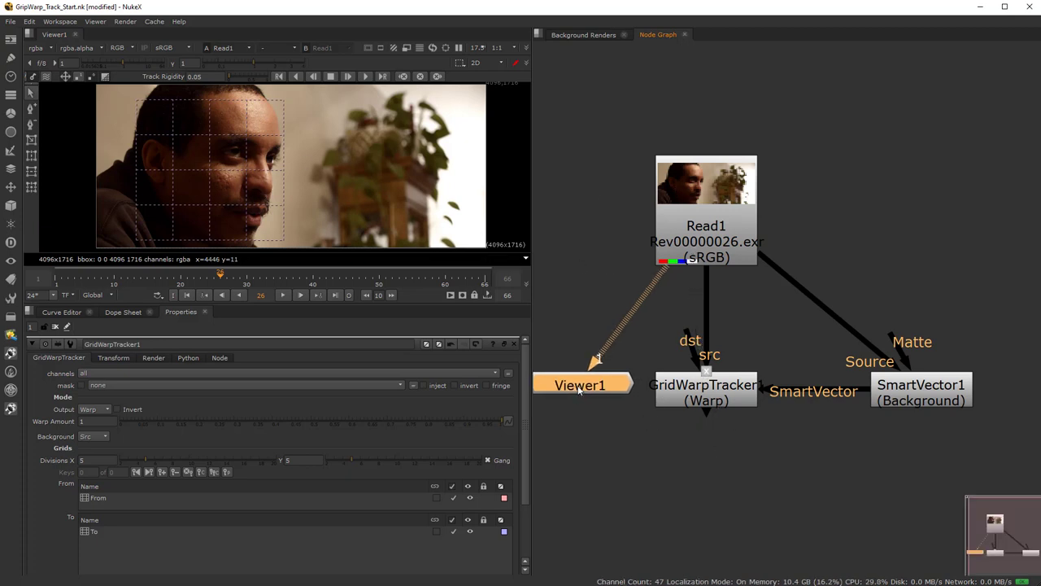
middle_click_drag(581, 281, 623, 283)
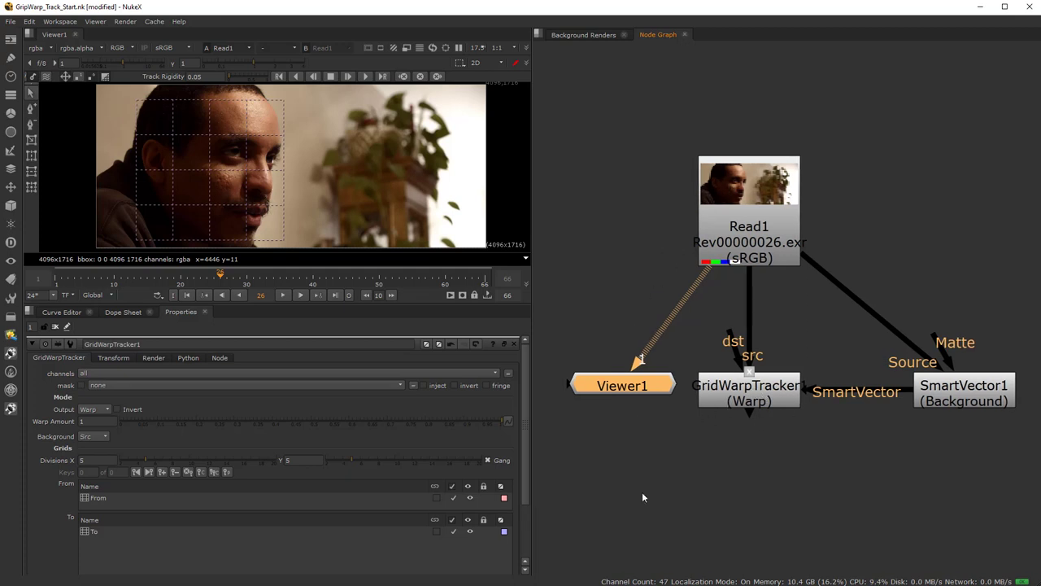
Try denser grid divisions and independent X and Y values, and settle on X 4 and Y 5 with Gang enabled.
scroll(70, 512, "down", 2)
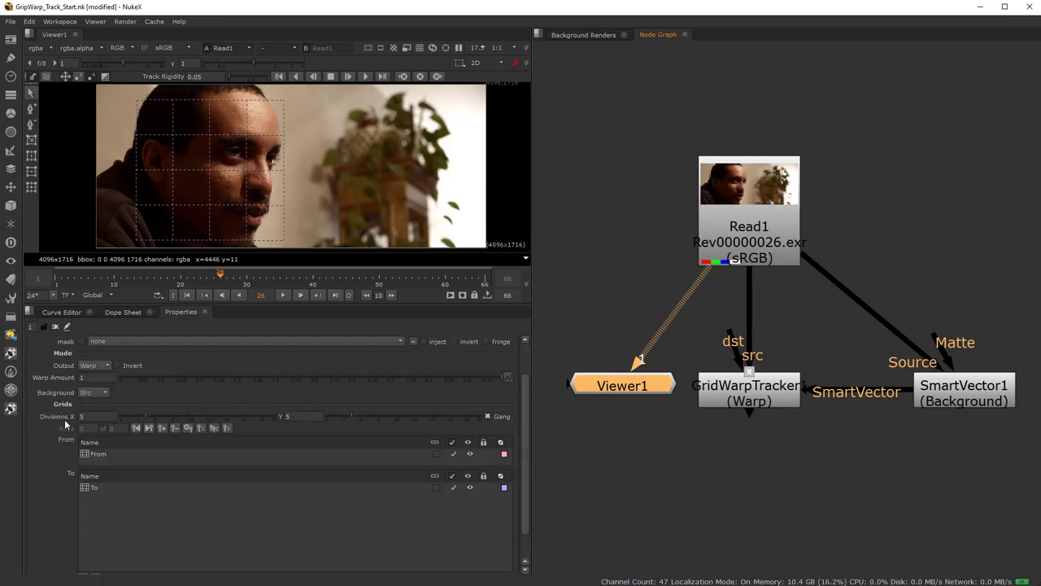
left_click_drag(144, 415, 160, 415)
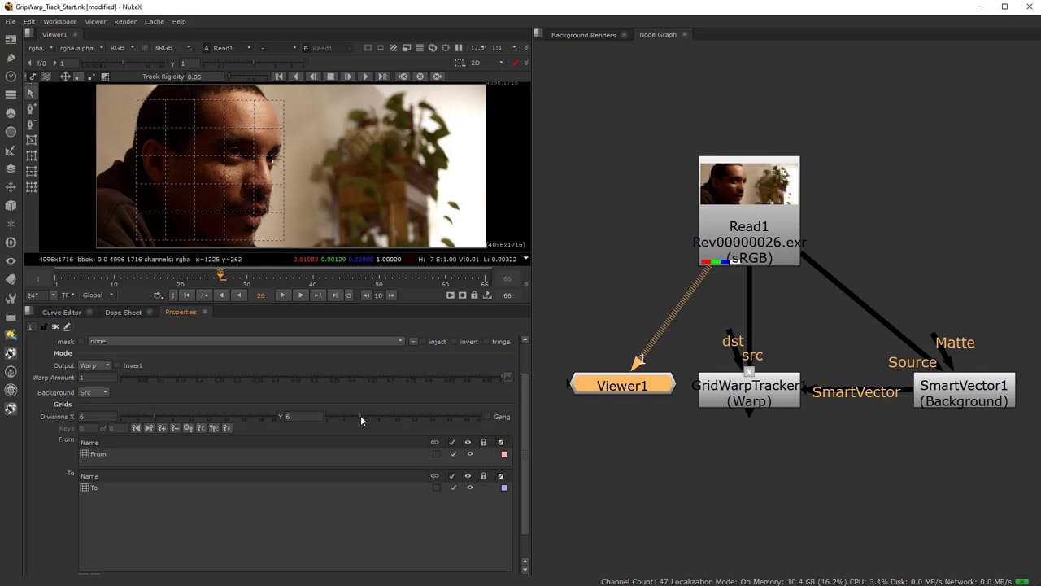
left_click_drag(362, 417, 389, 415)
left_click(488, 416)
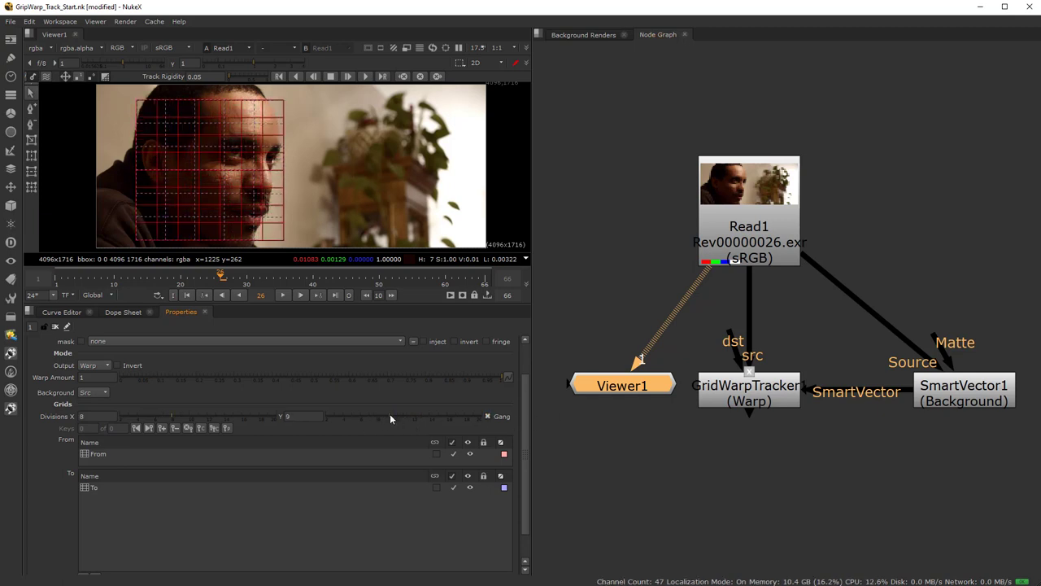
left_click_drag(174, 415, 140, 421)
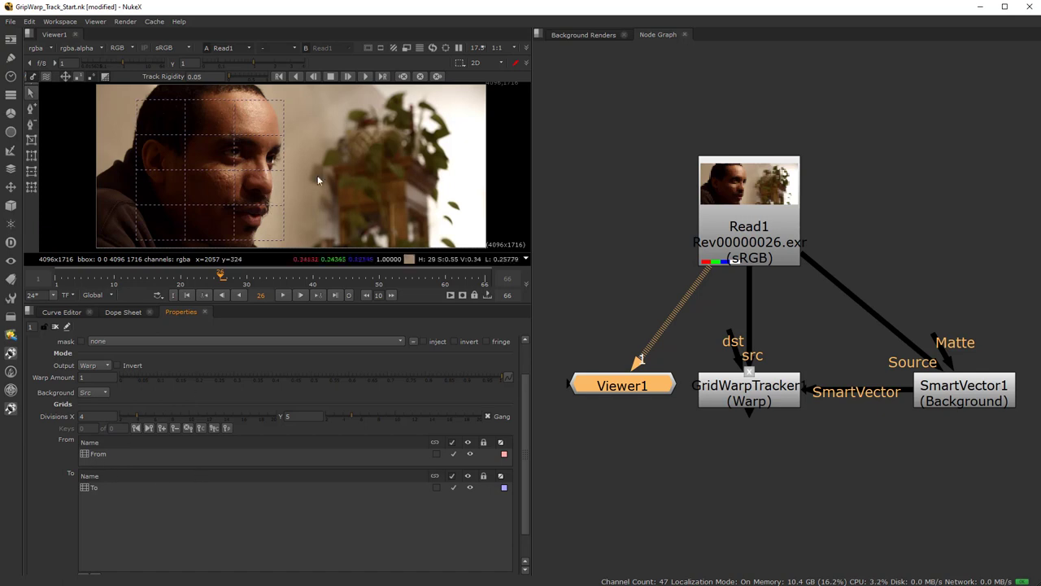
Hide the To grid, select the From grid and change its display colour to pure green.
left_click(98, 456)
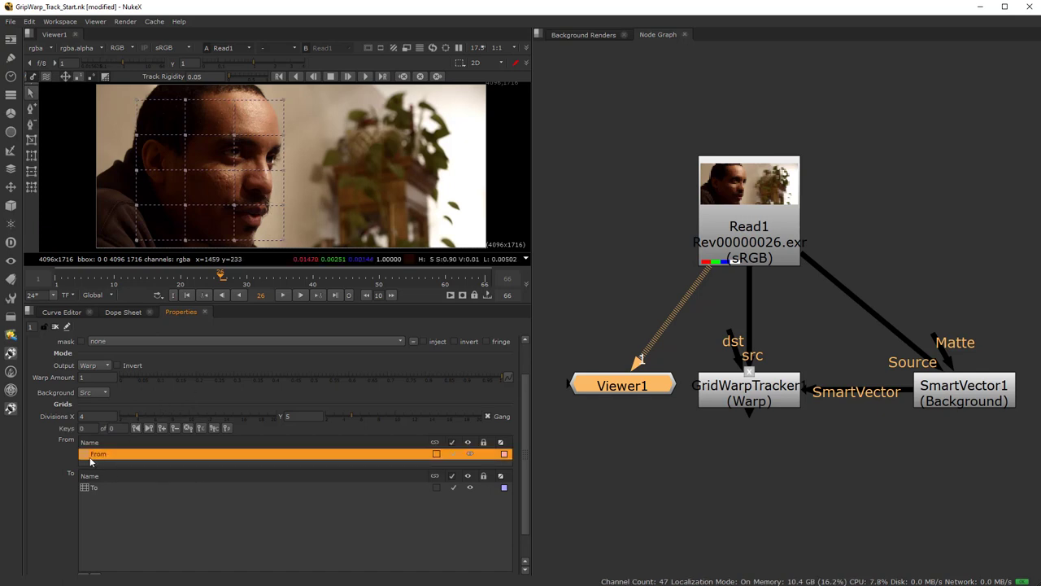
left_click(475, 494)
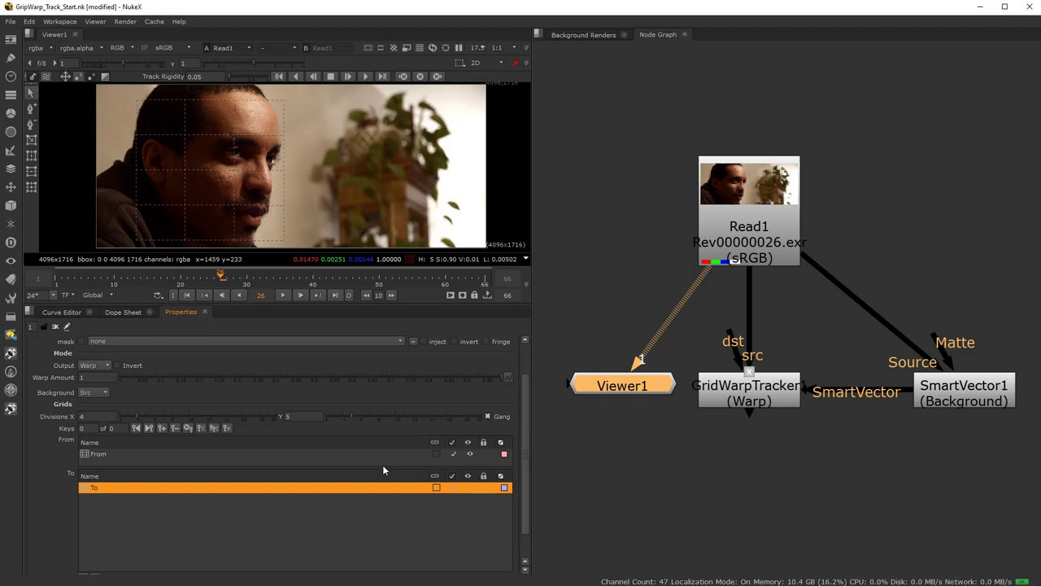
left_click(103, 459)
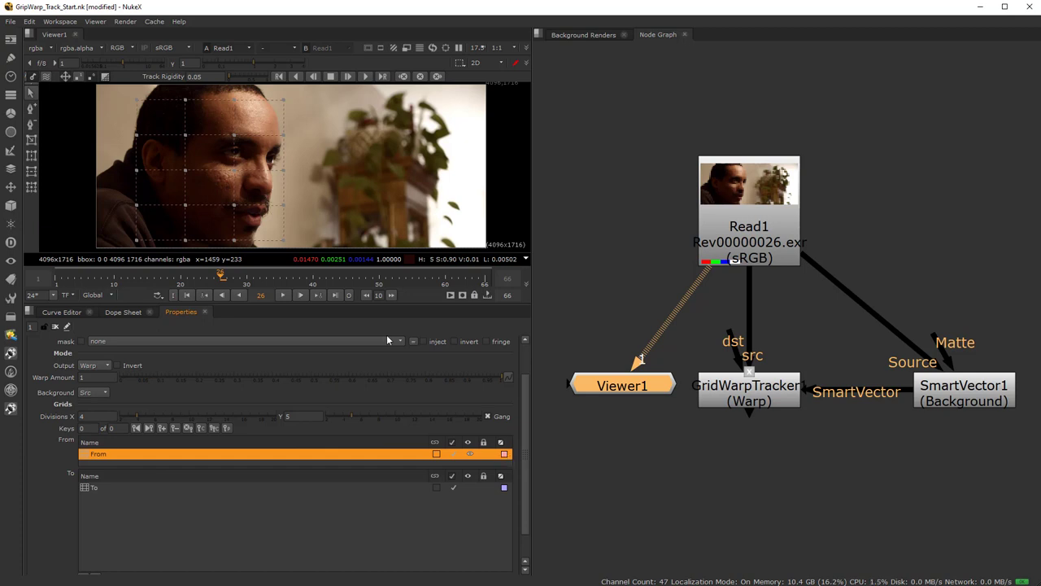
left_click(505, 453)
left_click_drag(580, 263, 585, 223)
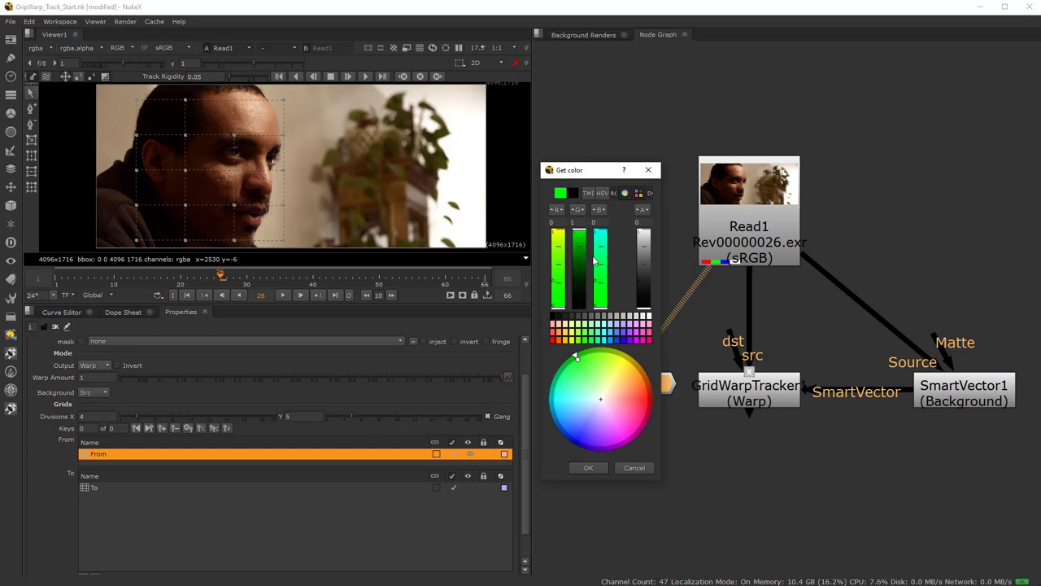
left_click(588, 467)
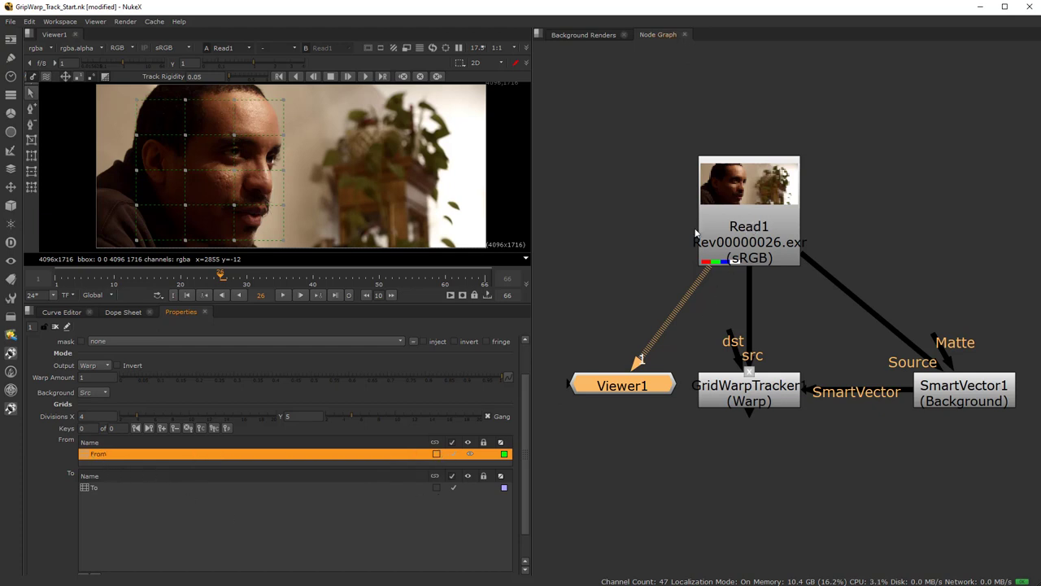
Enlarge the viewer and fit the From grid's front corner and brow-level edge point to the forehead contour, curving the edge between them.
middle_click_drag(200, 136, 267, 172)
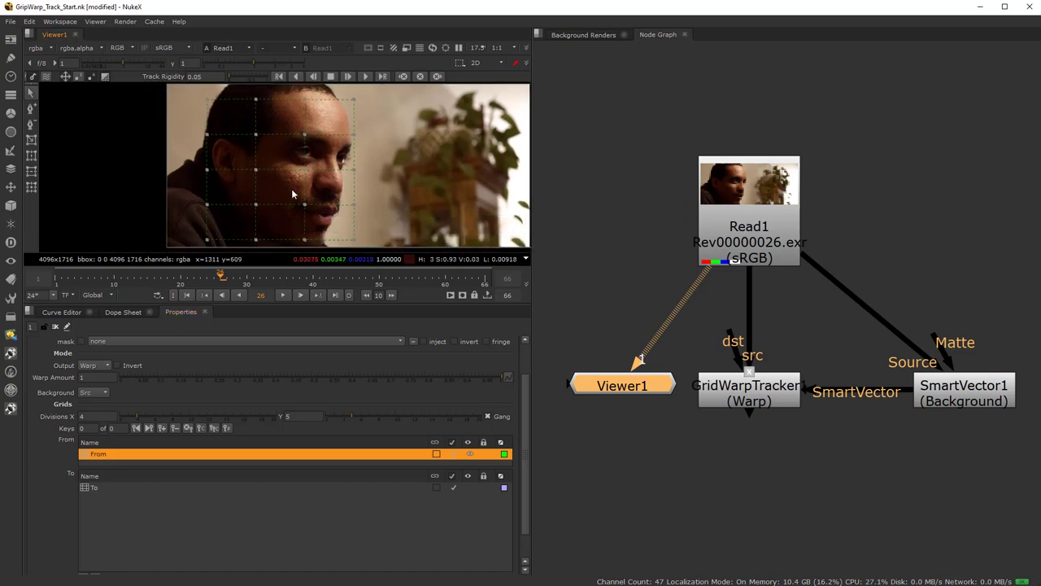
key("space")
key("f")
scroll(520, 203, "up", 2)
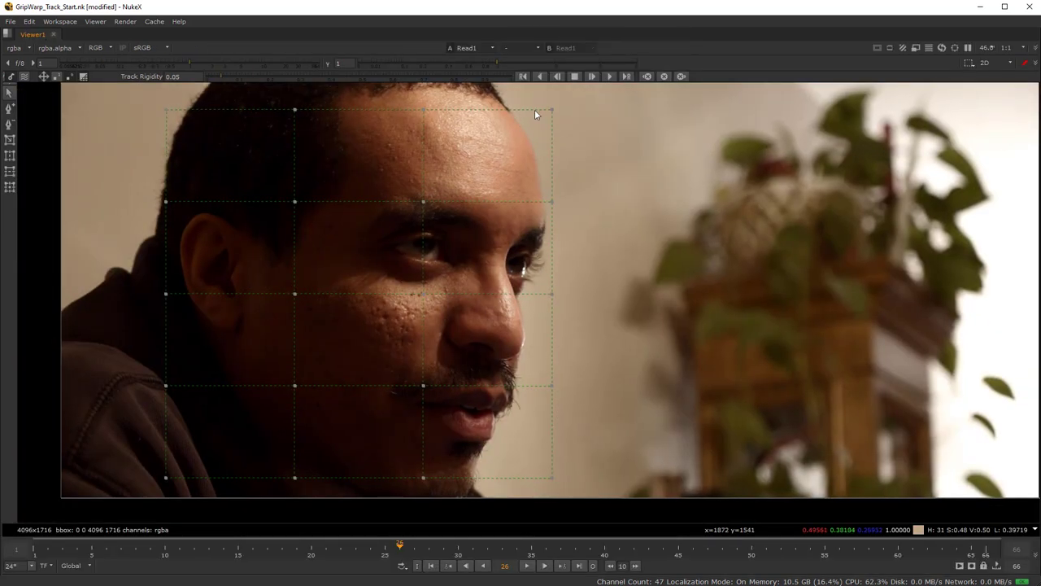
left_click_drag(557, 110, 509, 107)
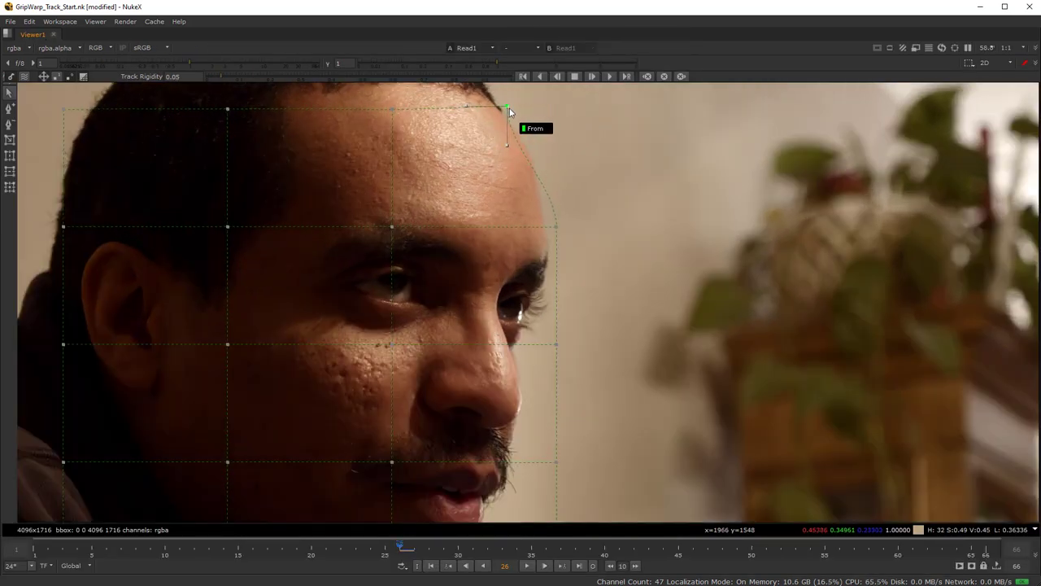
left_click_drag(556, 226, 549, 226)
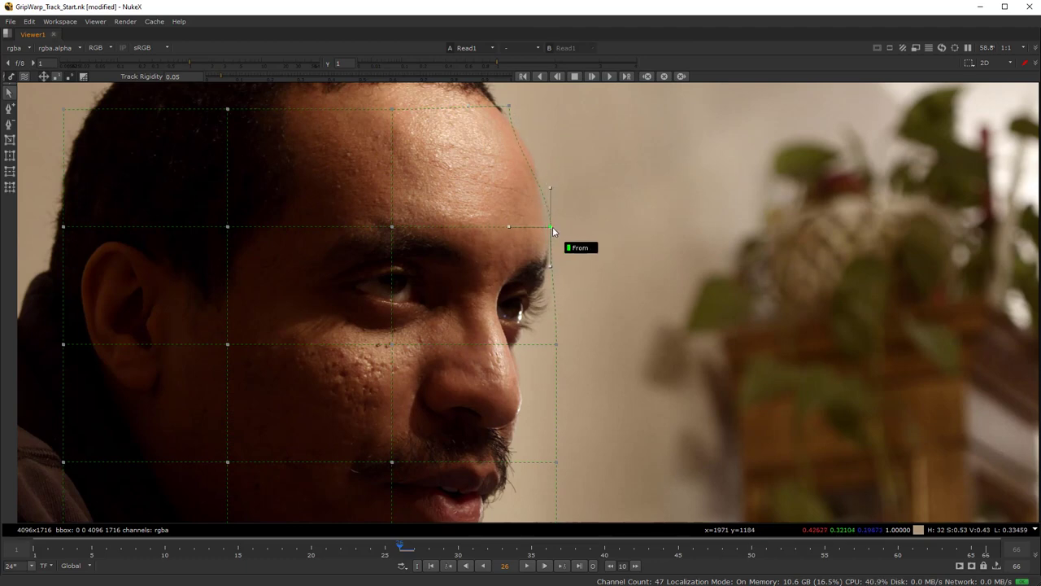
left_click(508, 106)
left_click_drag(510, 149, 529, 141)
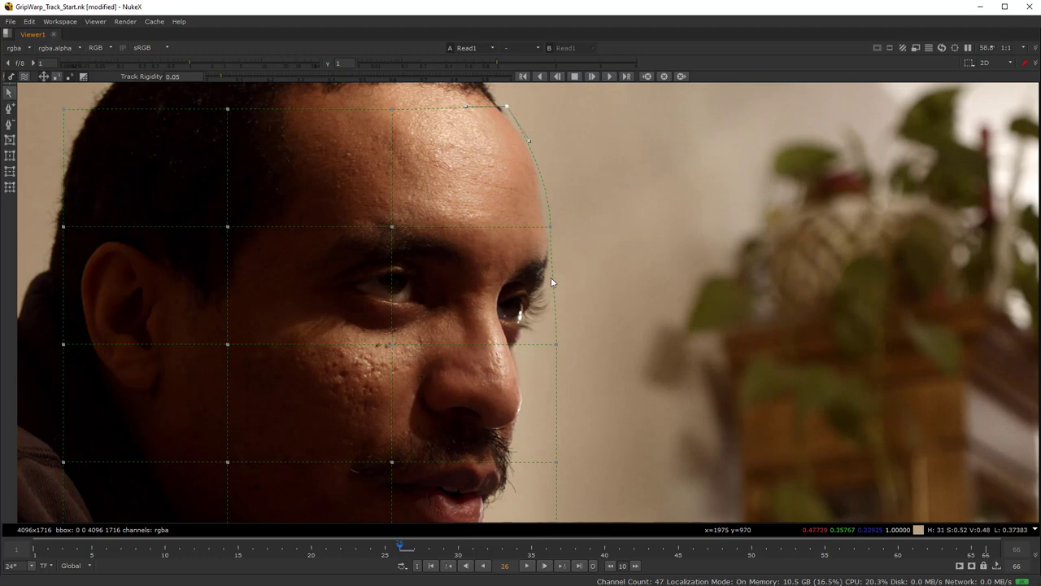
Move the From grid's front edge points onto the profile at the nose, the upper lip and the chin.
left_click_drag(558, 347, 516, 349)
middle_click_drag(535, 383, 534, 306)
scroll(533, 306, "up", 2)
left_click_drag(561, 400, 508, 399)
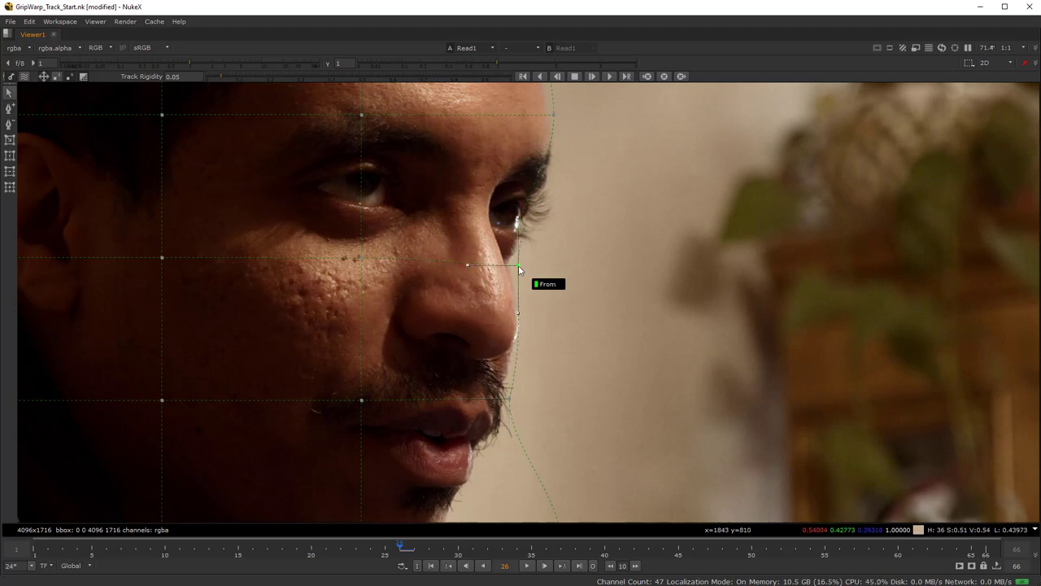
scroll(519, 266, "down", 2)
middle_click_drag(541, 276, 570, 205)
left_click_drag(586, 385, 513, 384)
Reshape the From grid's top edge by raising its two middle points and pulling the rear corner onto the head outline.
scroll(354, 243, "down", 3)
middle_click_drag(324, 217, 353, 316)
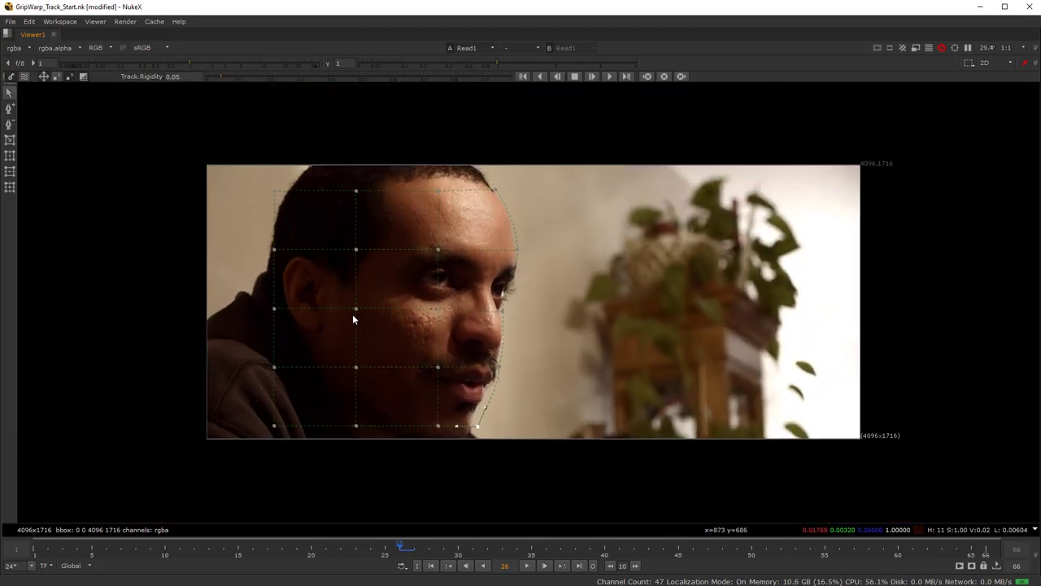
scroll(352, 217, "up", 2)
left_click_drag(359, 181, 370, 173)
left_click_drag(470, 177, 470, 160)
left_click_drag(242, 182, 250, 193)
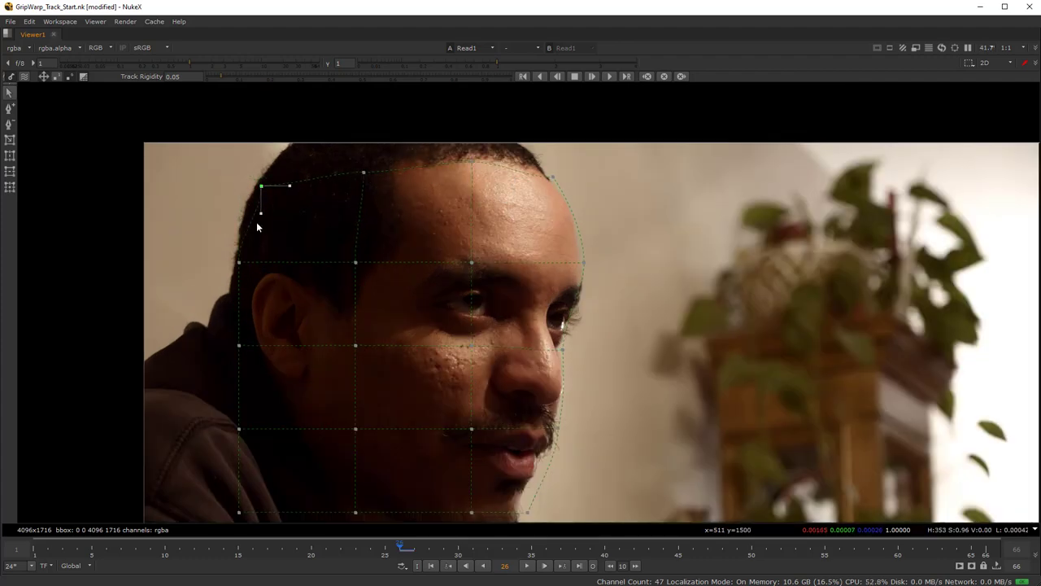
Fit the From grid's rear edge points to the back of the head, behind the ear and down along the jaw.
left_click_drag(238, 264, 247, 262)
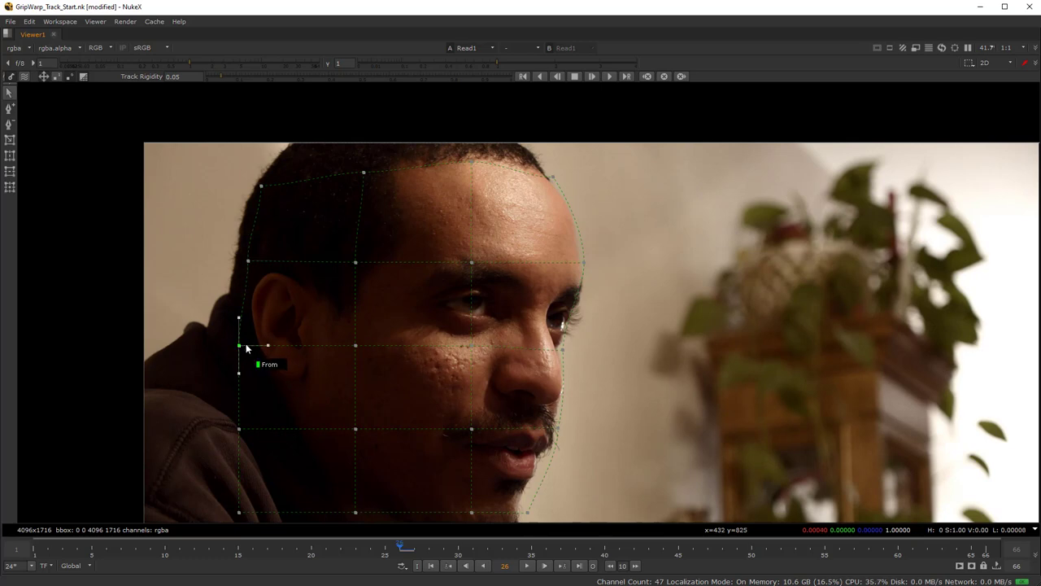
left_click_drag(246, 345, 251, 345)
middle_click_drag(242, 427, 260, 348)
left_click_drag(258, 348, 269, 240)
left_click_drag(257, 432, 320, 402)
left_click_drag(317, 355, 310, 356)
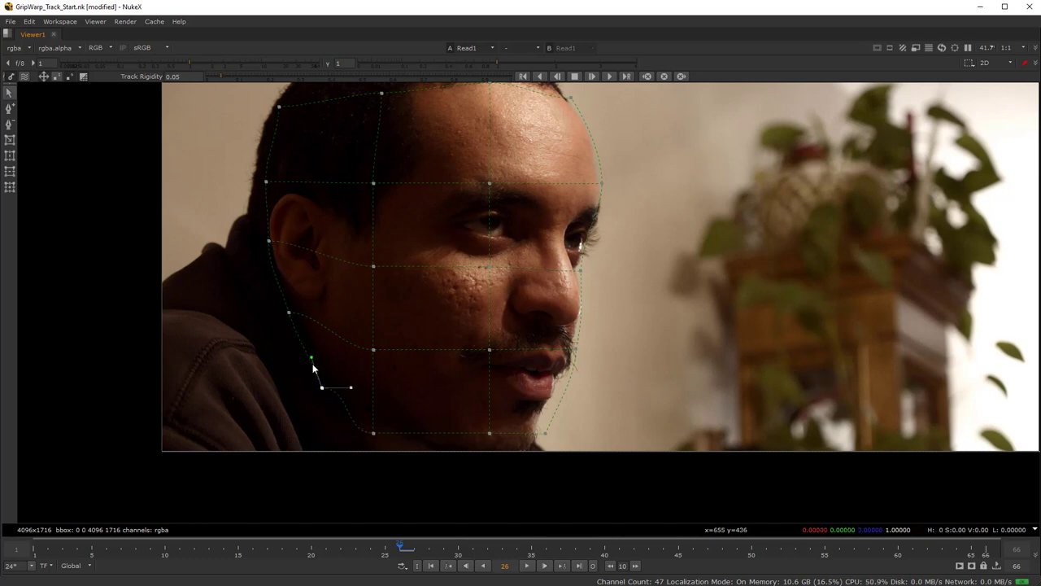
Shift the From grid's second column of points forward along the jaw, cheek, temple and hairline.
left_click_drag(365, 419, 400, 419)
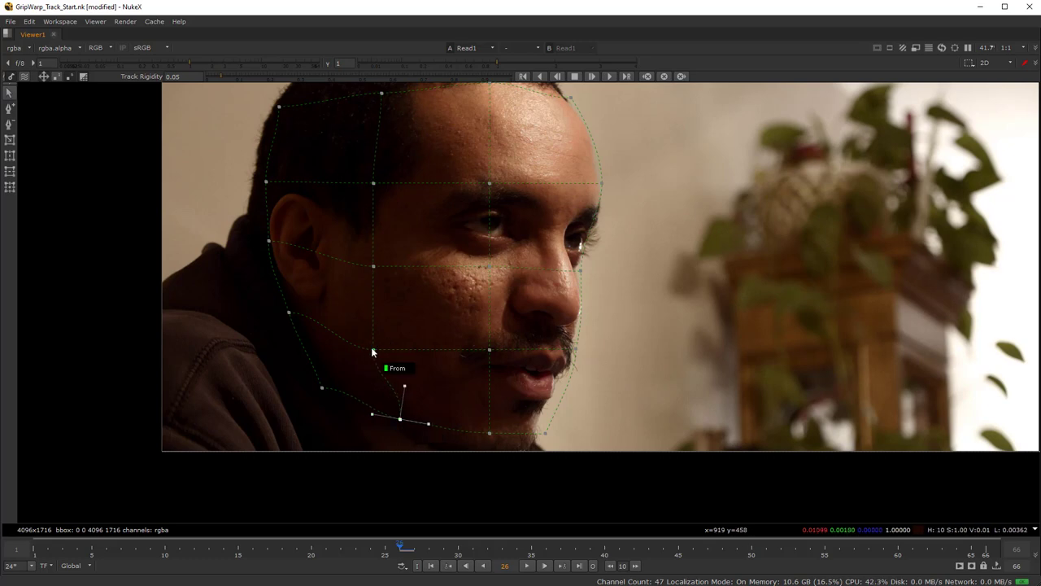
left_click_drag(373, 350, 393, 343)
left_click(375, 265)
left_click_drag(379, 264, 387, 263)
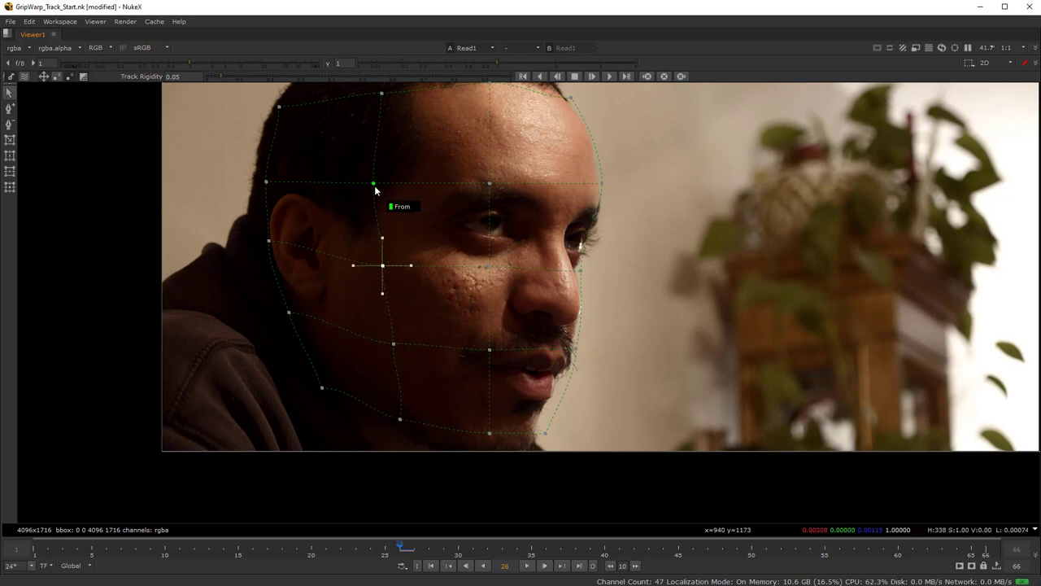
left_click_drag(376, 184, 411, 180)
middle_click_drag(407, 167, 398, 188)
left_click_drag(372, 116, 402, 110)
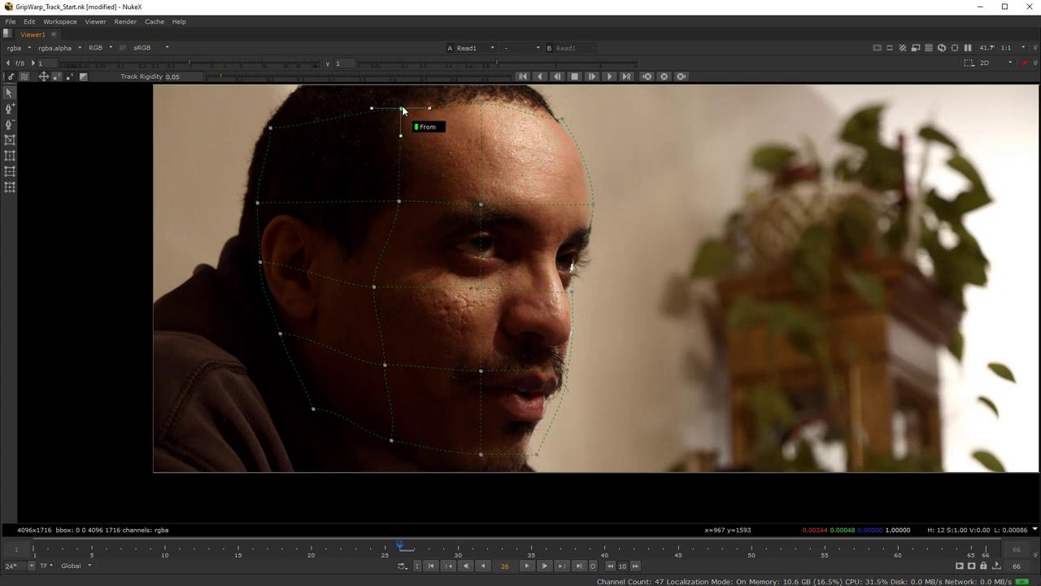
Reposition the From grid's third column of points at the eyebrow, cheek, mouth corner and jaw, and refine the front chin corner.
left_click_drag(482, 205, 477, 200)
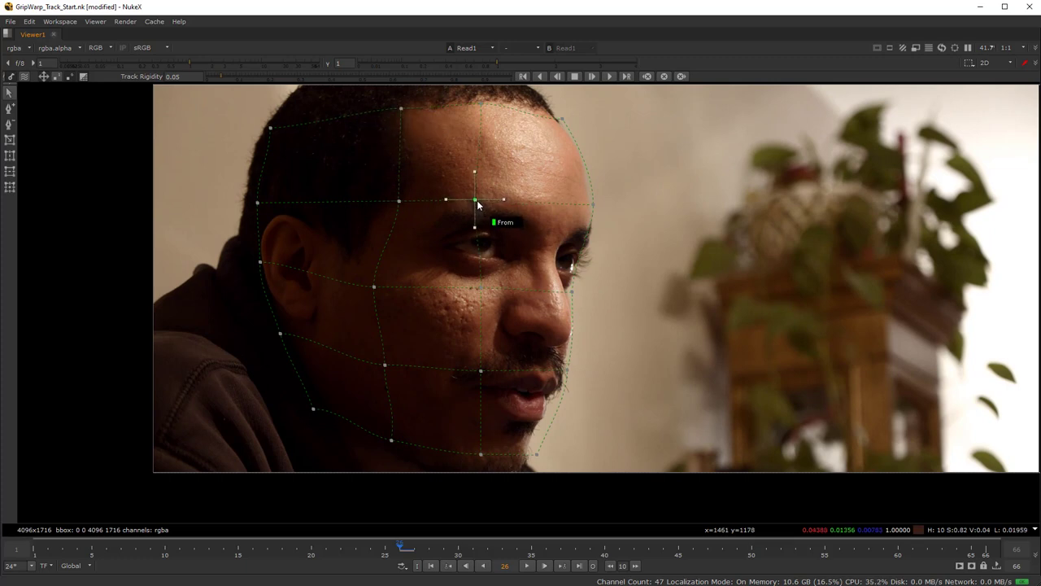
left_click_drag(480, 289, 477, 290)
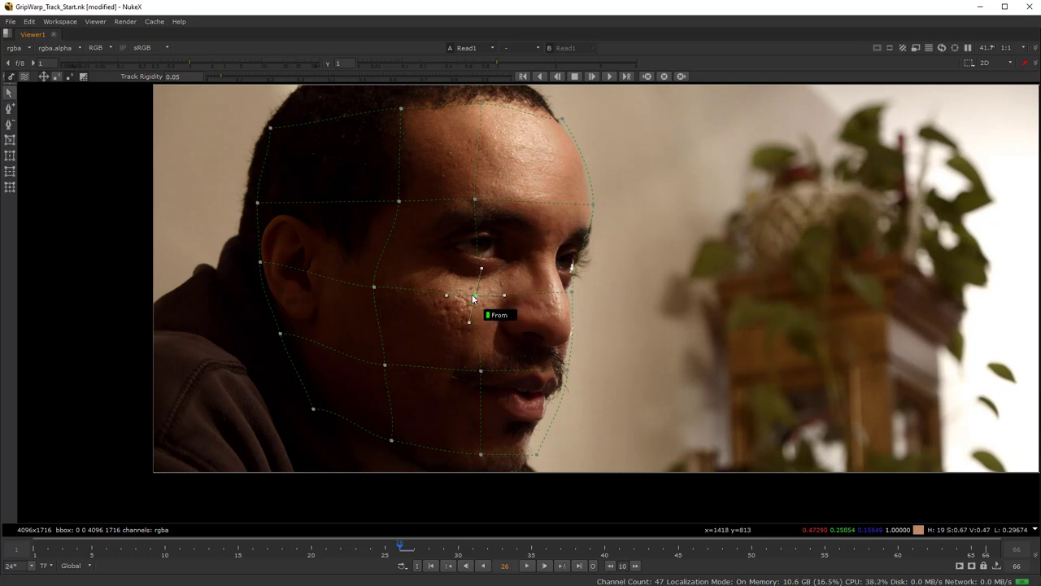
left_click_drag(481, 371, 446, 371)
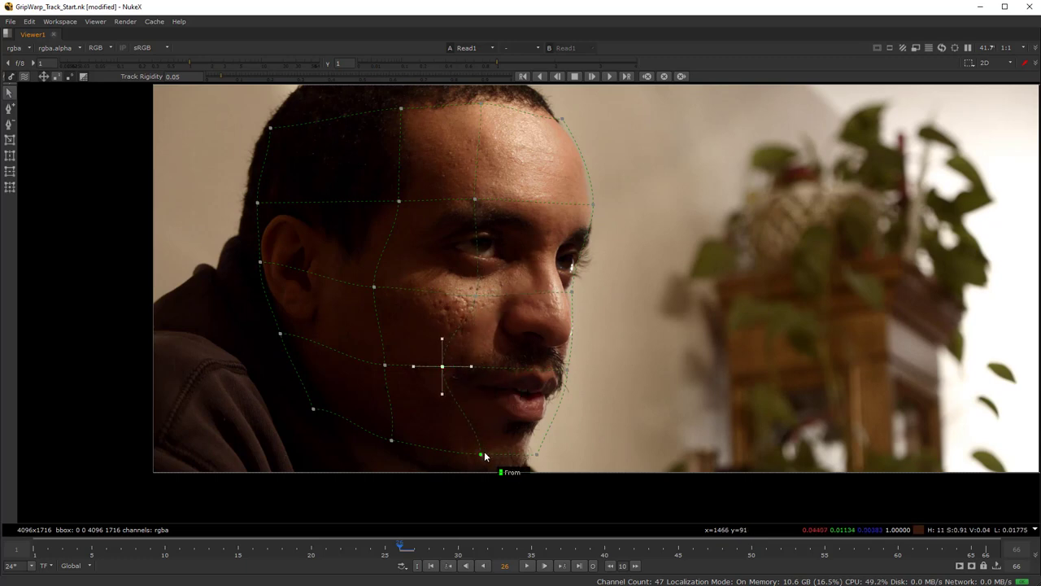
left_click_drag(481, 454, 448, 454)
left_click_drag(530, 456, 534, 457)
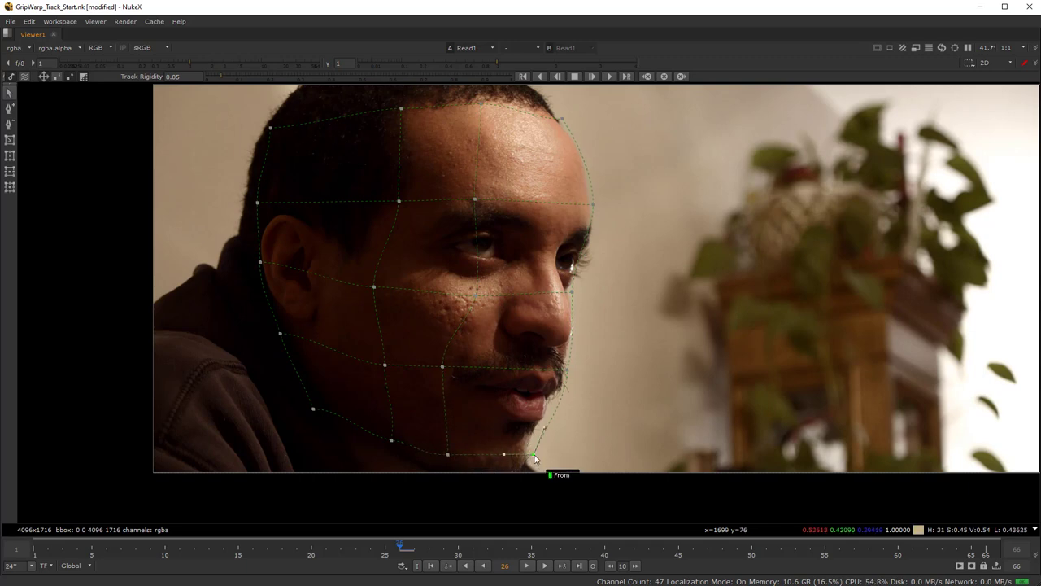
scroll(476, 292, "down", 2)
middle_click_drag(427, 291, 389, 297)
scroll(391, 295, "up", 2)
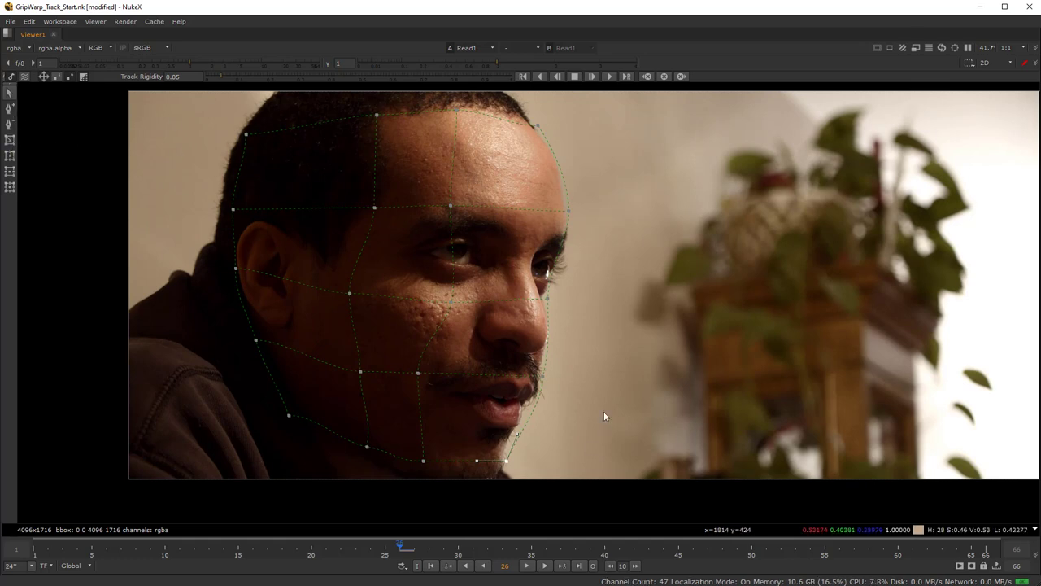
Increase the grid divisions to 6 in X and 7 in Y.
key("space")
scroll(379, 187, "down", 5)
middle_click_drag(380, 187, 181, 216)
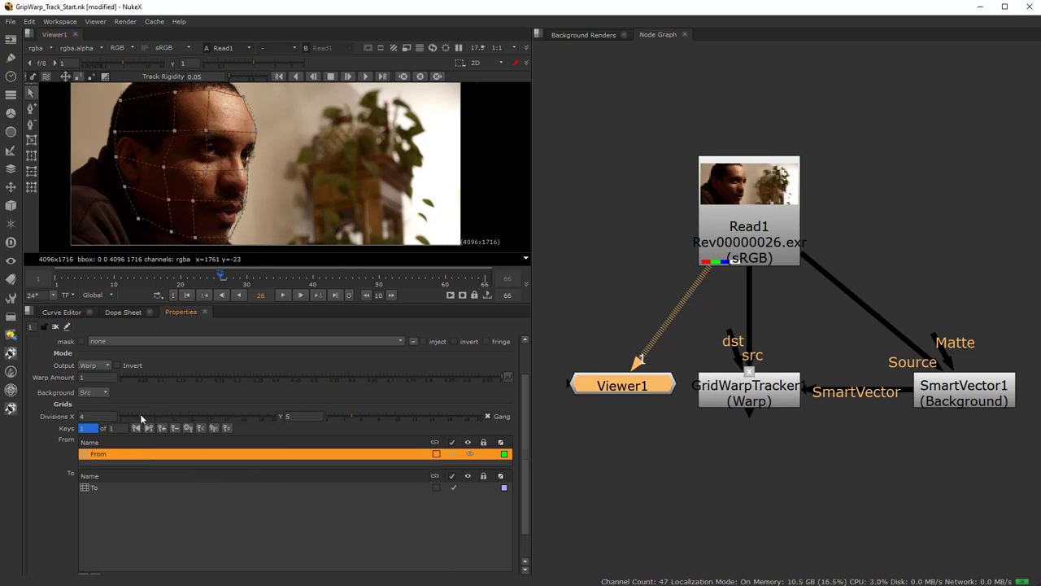
left_click_drag(140, 414, 172, 416)
scroll(259, 136, "up", 3)
middle_click_drag(259, 136, 291, 146)
scroll(277, 158, "down", 3)
scroll(285, 154, "up", 3)
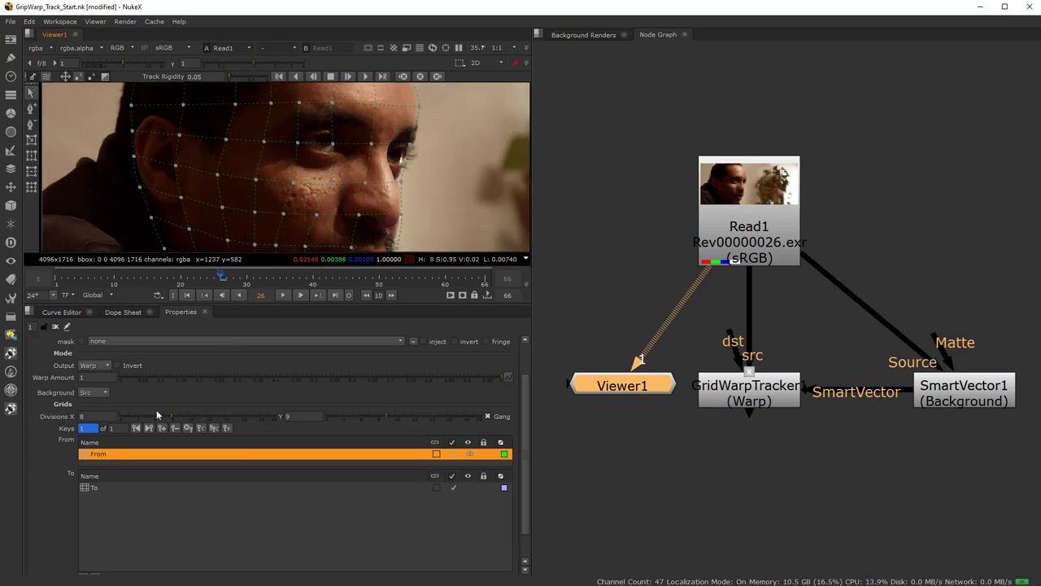
left_click_drag(172, 416, 162, 413)
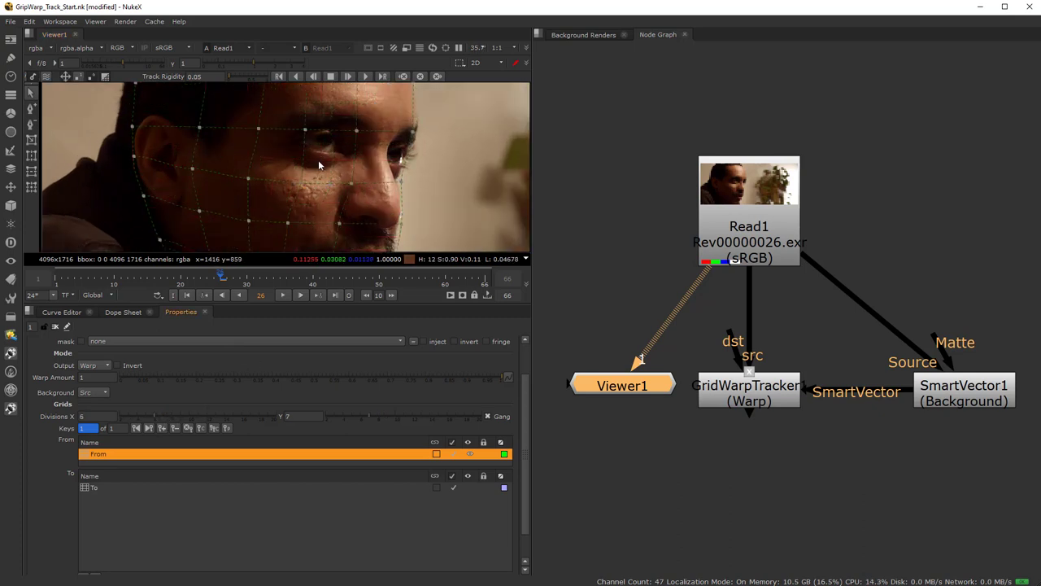
Move the From grid points around the eye onto the outer and inner ends of the eyebrow and just below the eye.
scroll(314, 167, "down", 1)
scroll(310, 175, "up", 2)
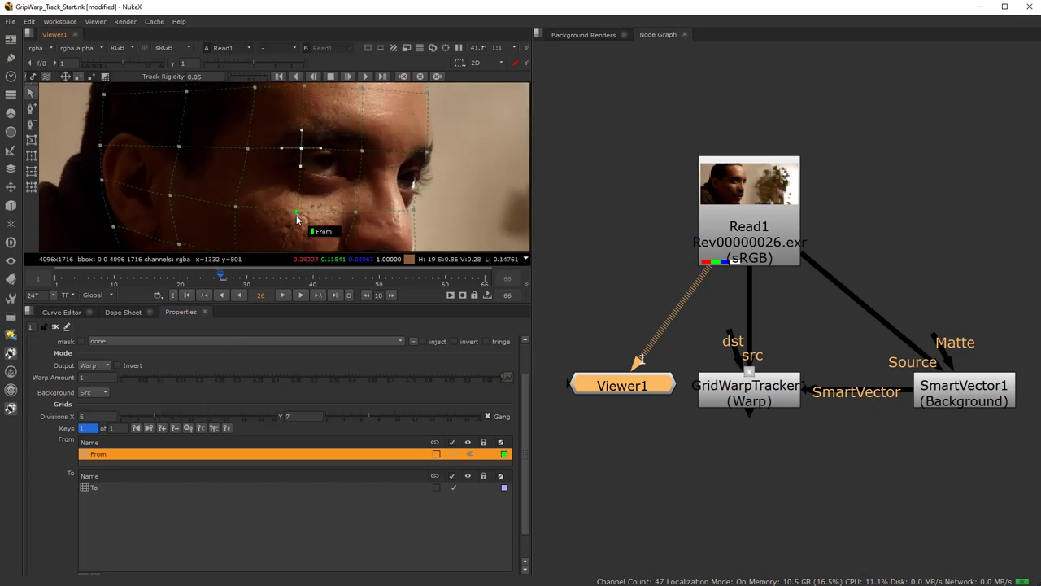
left_click_drag(302, 149, 286, 143)
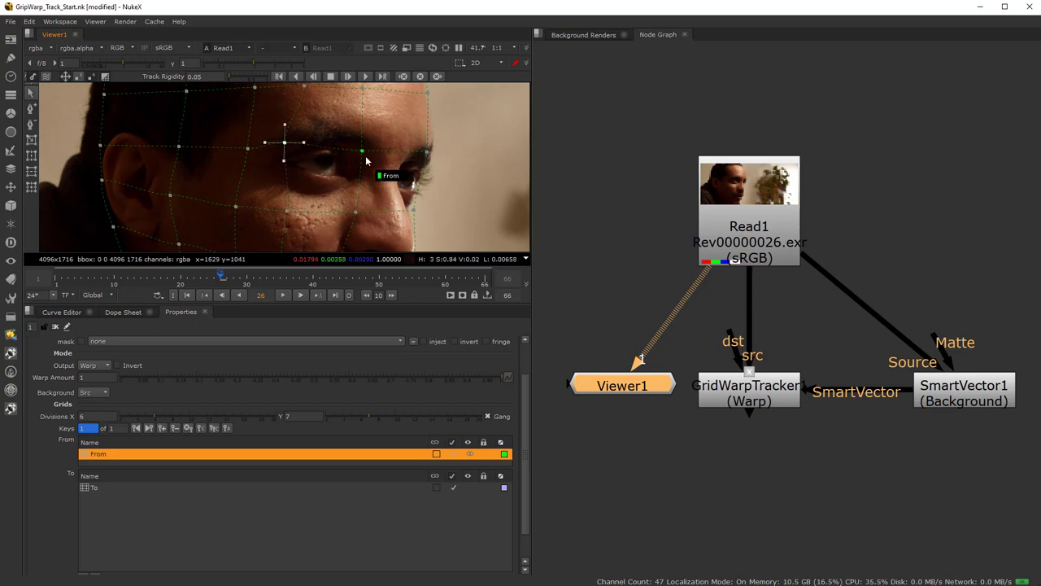
left_click_drag(363, 153, 363, 136)
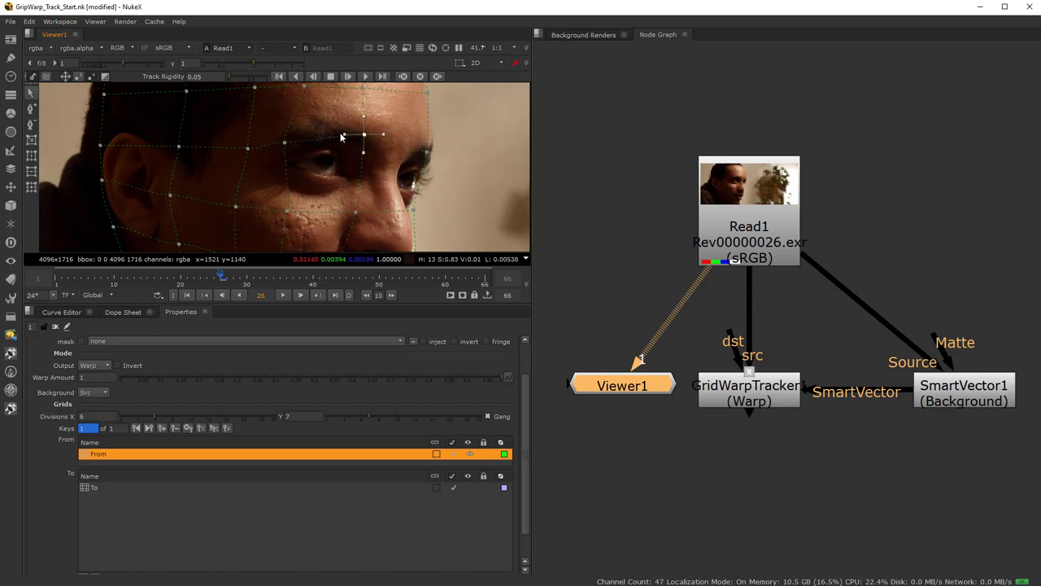
left_click_drag(285, 143, 283, 136)
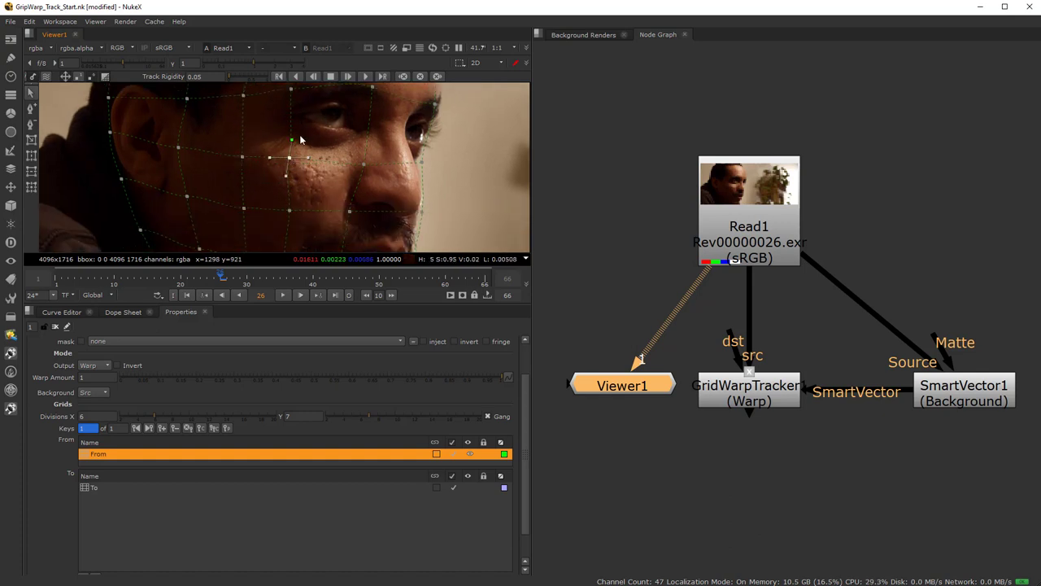
left_click(364, 162)
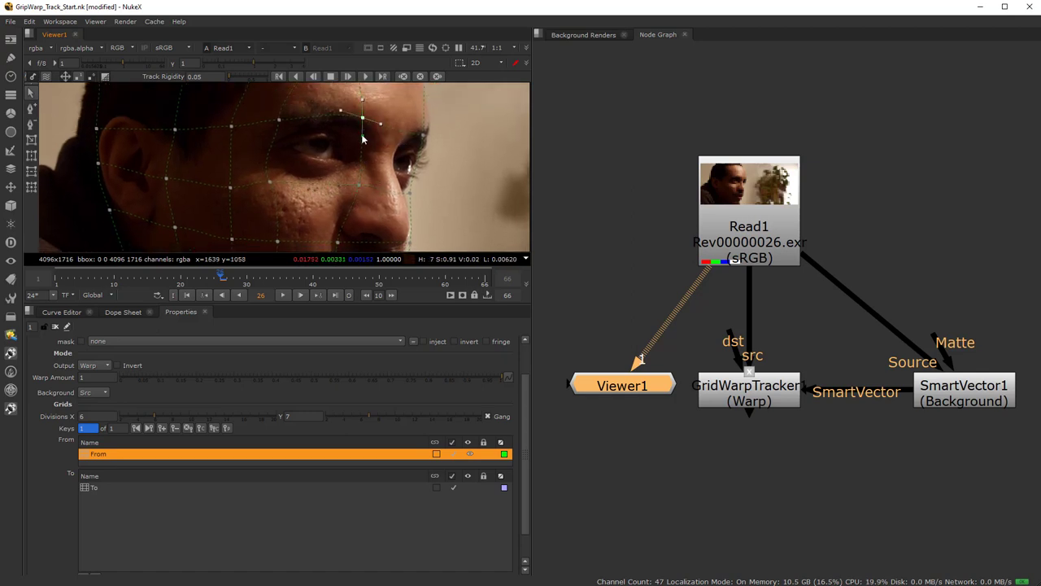
left_click_drag(363, 136, 374, 141)
Fit the From grid points to the side, tip and base of the nose, and shift the neighbouring cheek point back.
left_click_drag(359, 185, 354, 186)
middle_click_drag(354, 189, 372, 157)
left_click_drag(428, 161, 426, 160)
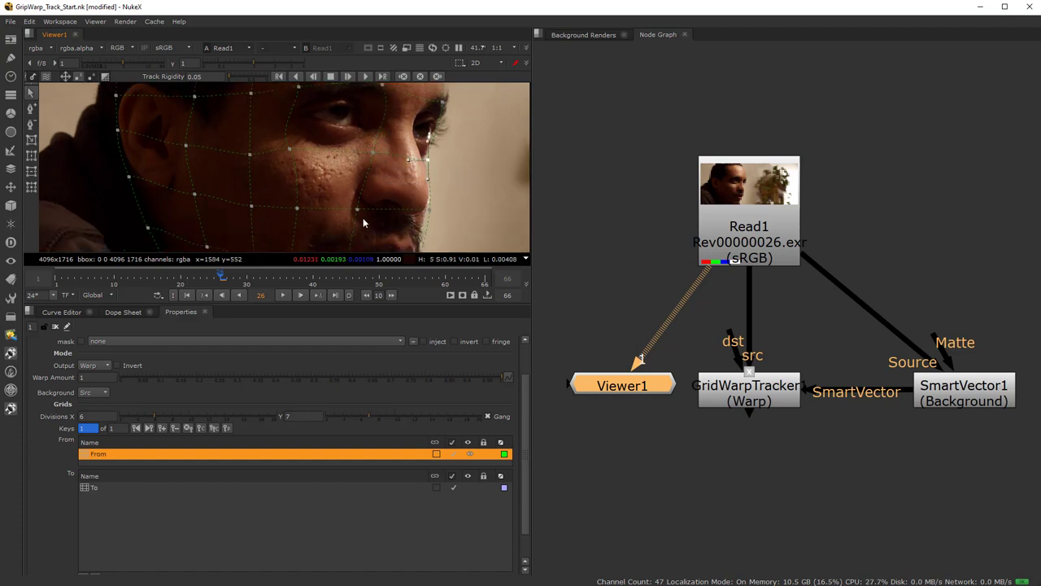
middle_click_drag(360, 222, 372, 149)
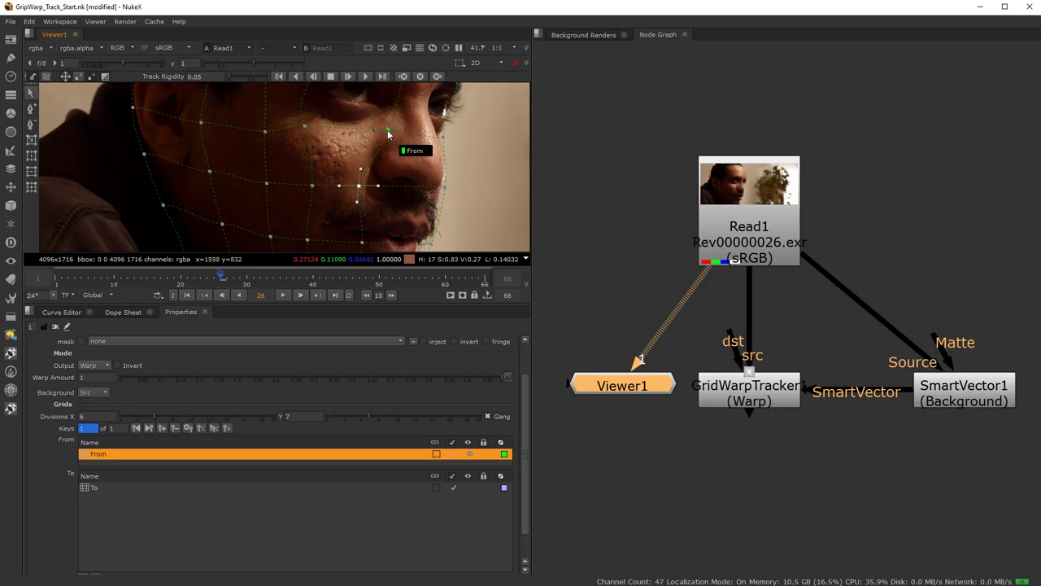
left_click(386, 128)
middle_click_drag(318, 200, 329, 181)
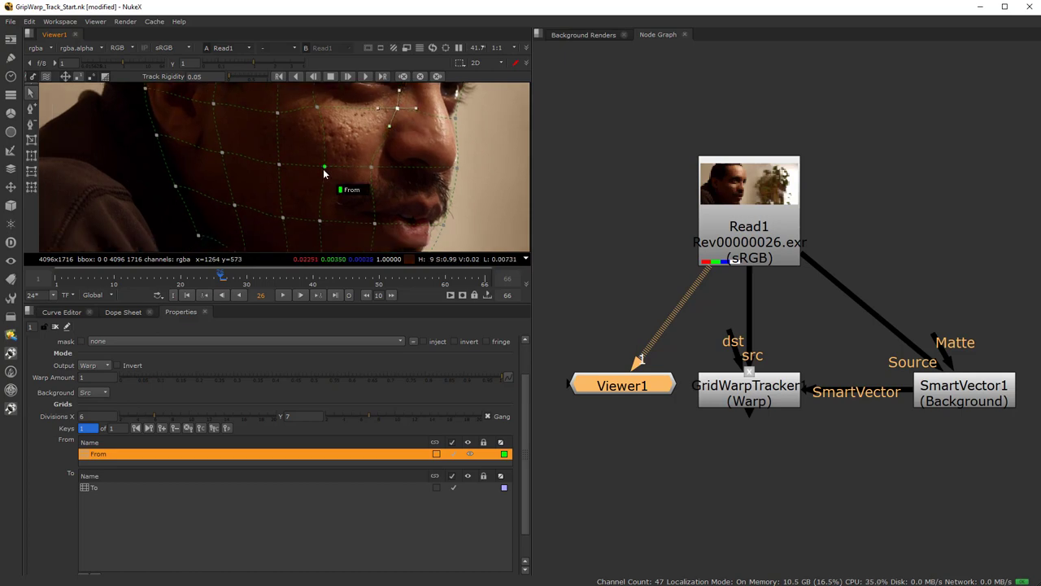
left_click_drag(324, 167, 318, 167)
mouse_move(317, 187)
middle_mouse_down()
mouse_move(318, 152)
mouse_move(302, 200)
middle_mouse_up()
scroll(302, 200, "down", 4)
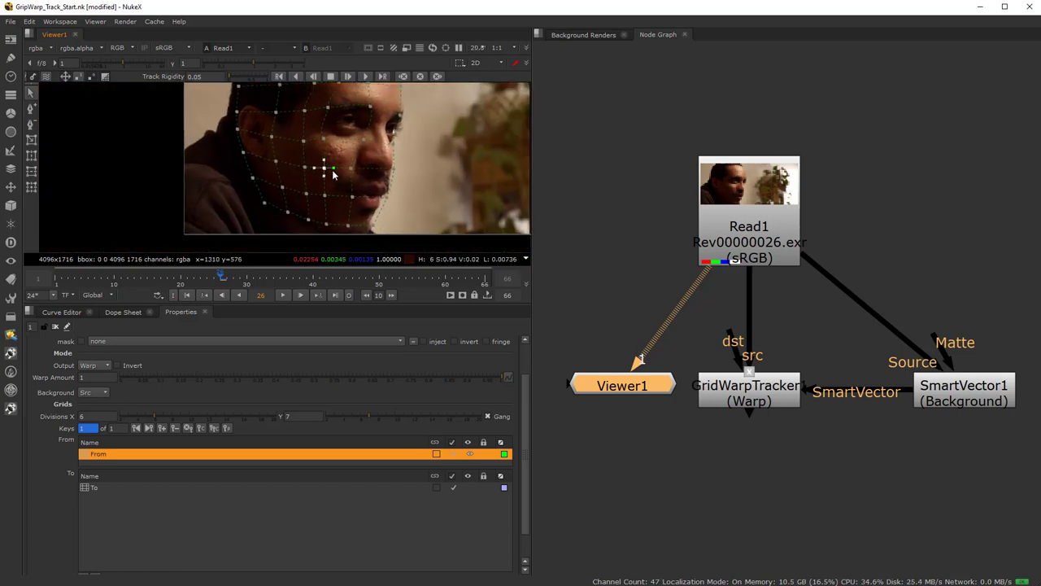
Raise the GridWarpTracker1 grid divisions to 9 in X and 10 in Y.
scroll(302, 197, "up", 1)
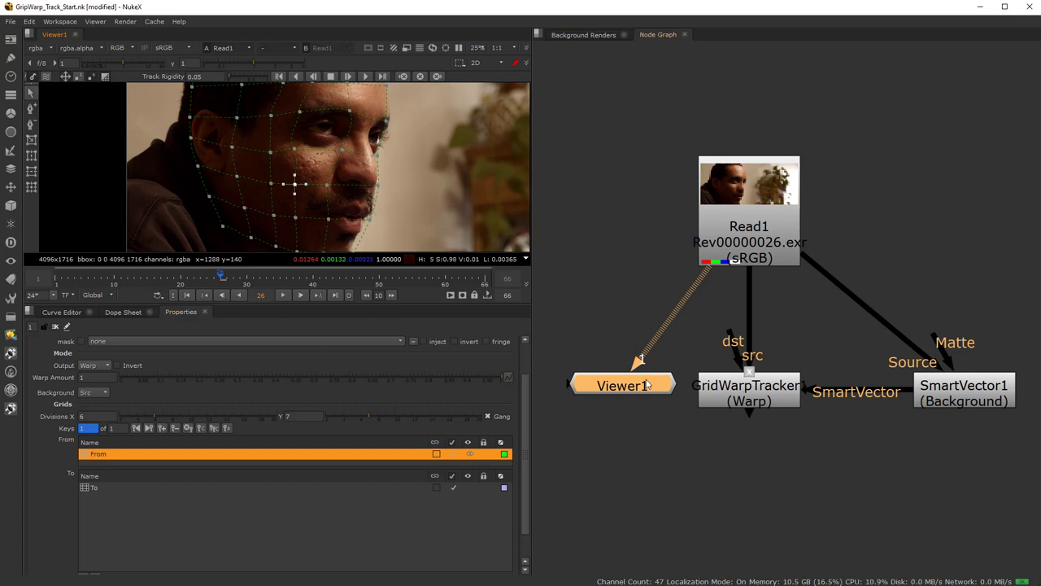
double_click(758, 402)
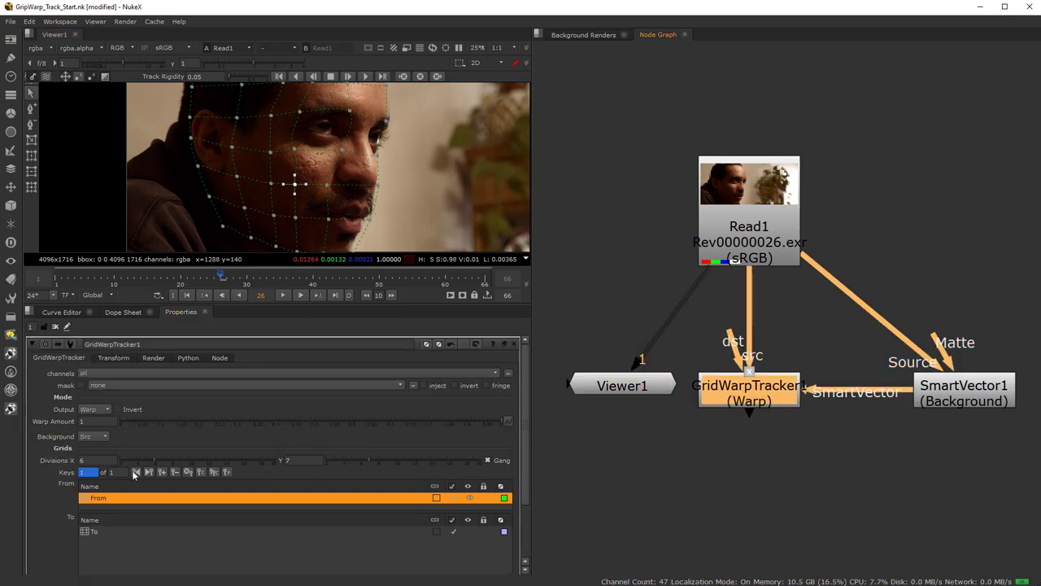
left_click_drag(154, 458, 169, 461)
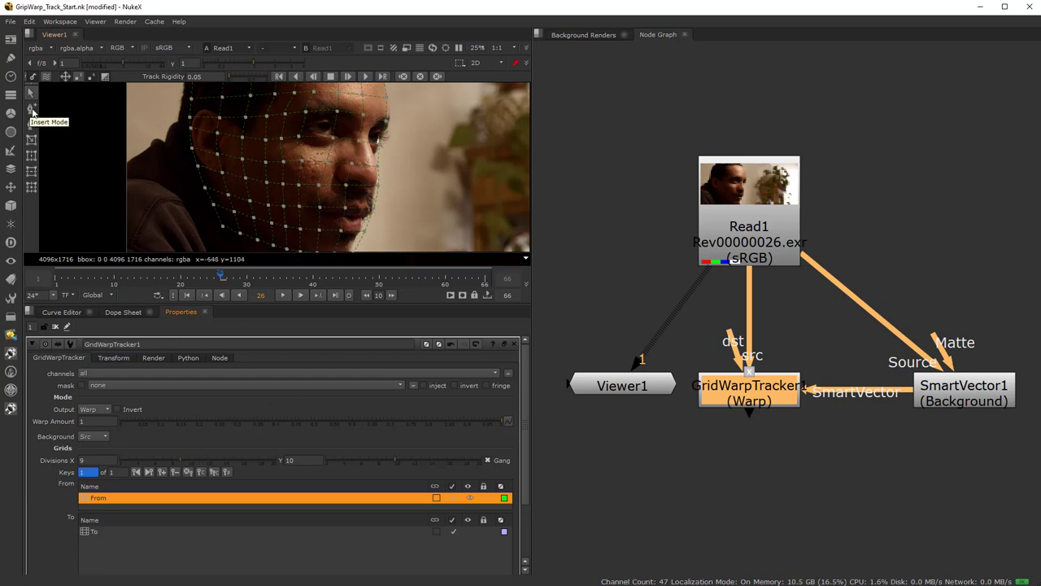
Insert extra grid lines through the face near the eye for 10 by 11 divisions, and return to selecting points.
left_click(265, 128)
left_click(318, 136)
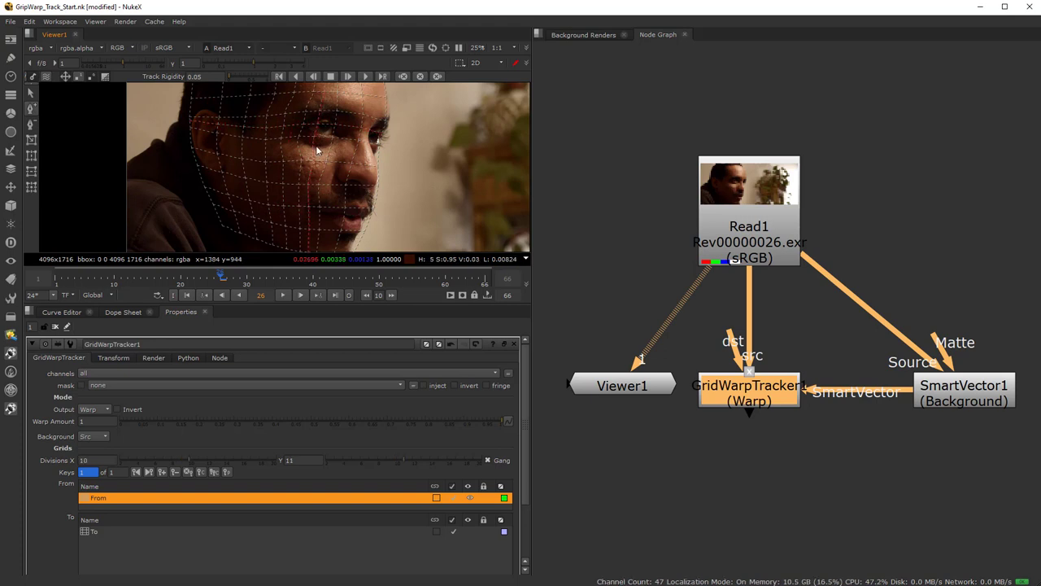
left_click(31, 123)
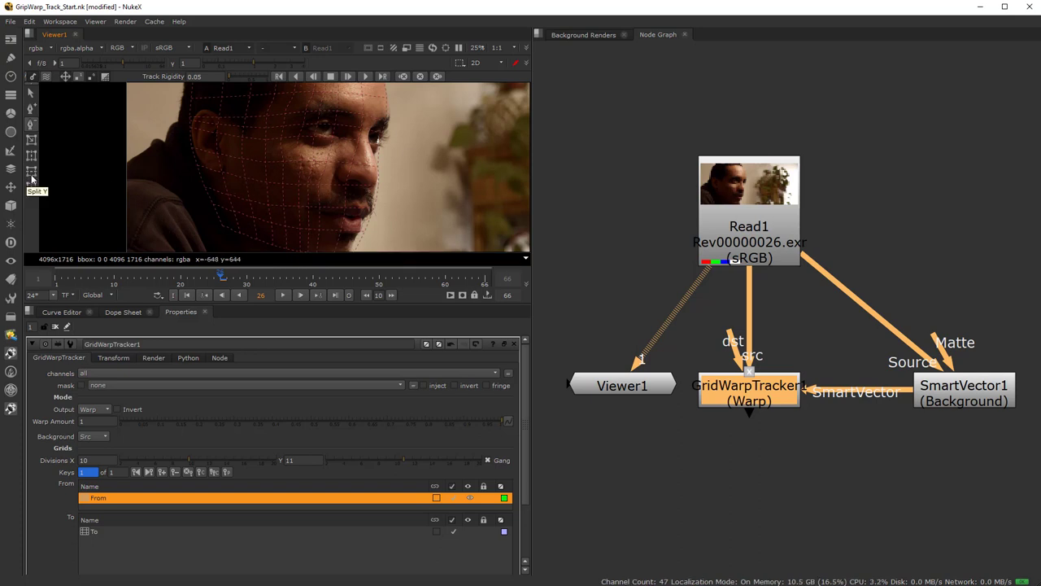
left_click(31, 95)
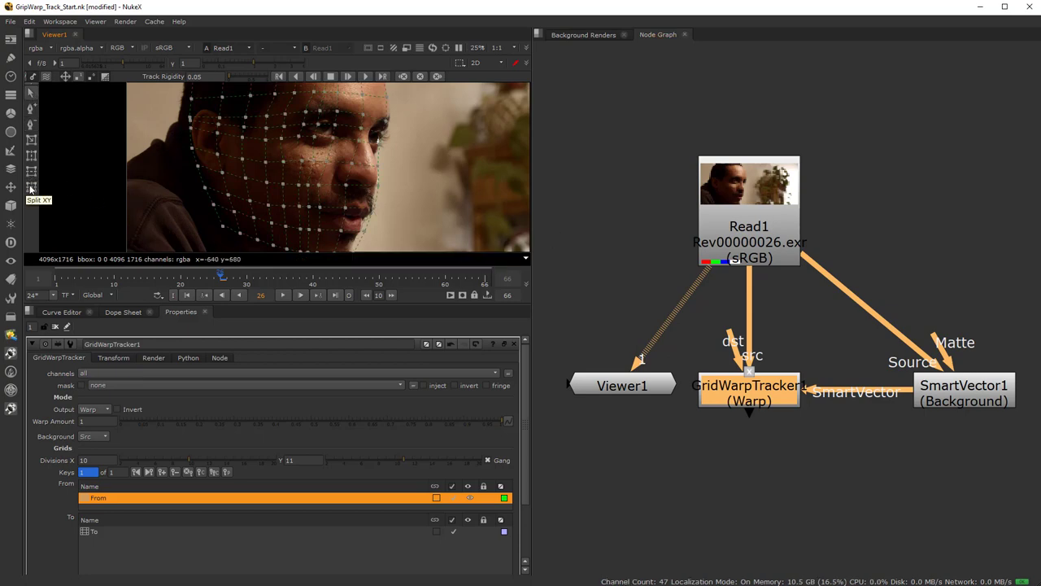
Move the From grid points below the eye down around the lower eyelid and out beyond its outer corner.
scroll(293, 146, "up", 2)
middle_click_drag(299, 139, 362, 186)
scroll(292, 191, "down", 1)
scroll(371, 182, "up", 1)
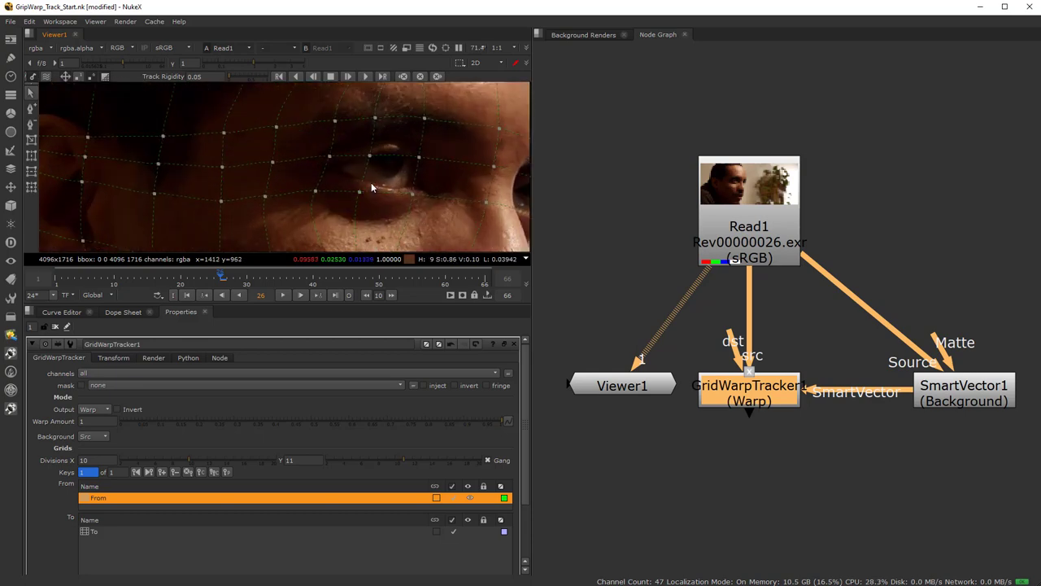
scroll(379, 191, "down", 2)
scroll(381, 195, "up", 5)
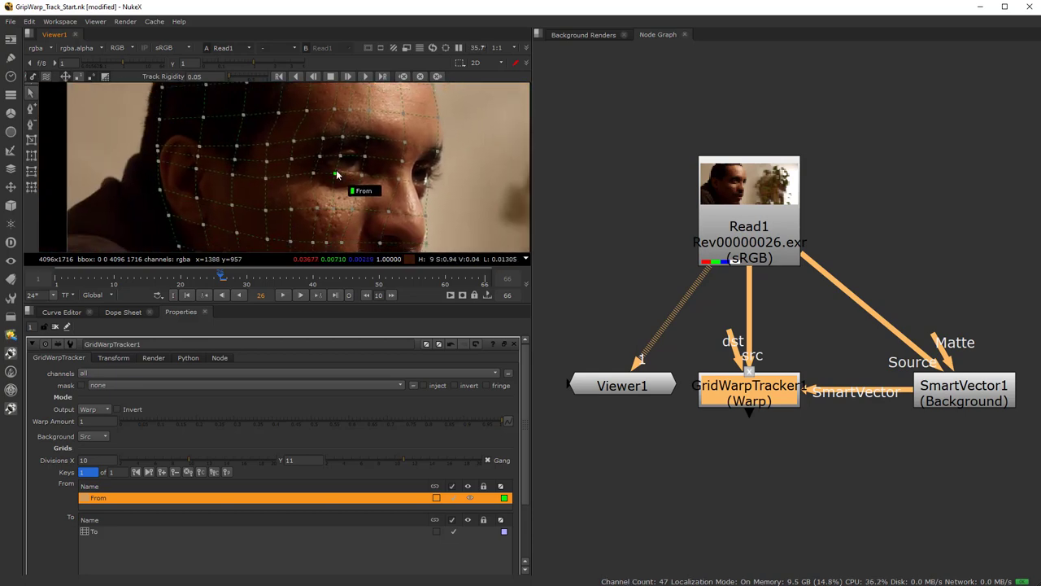
left_click_drag(388, 202, 389, 214)
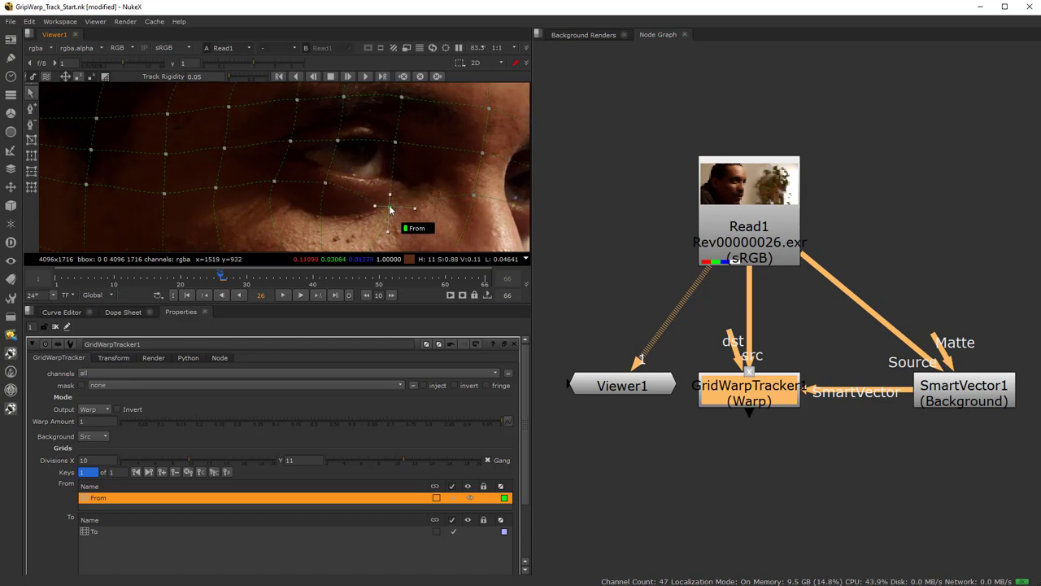
left_click_drag(326, 186, 318, 215)
left_click_drag(276, 183, 258, 187)
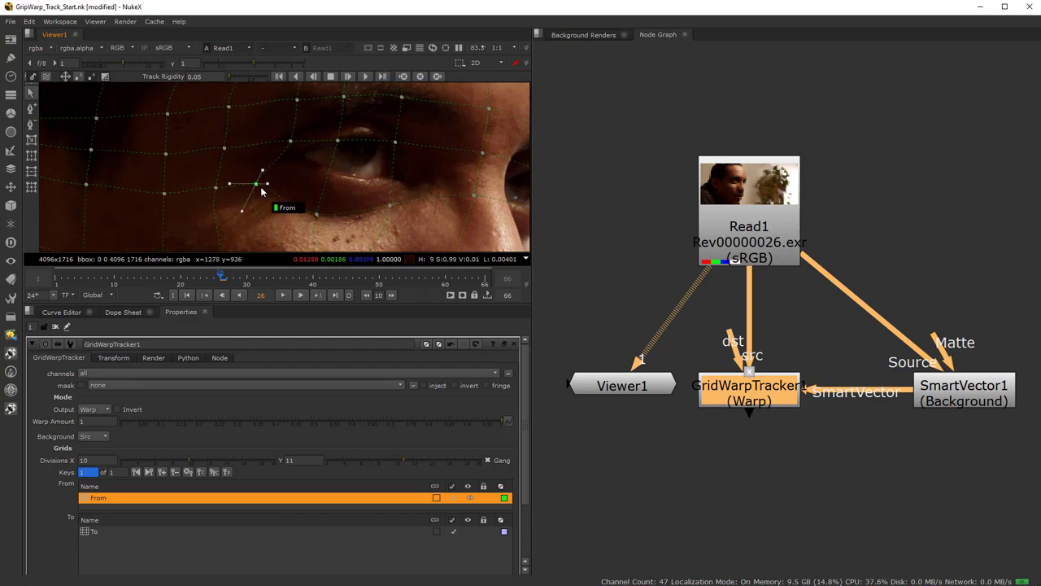
Shape the From grid points around the upper eyelid and pull the points beside the nose bridge toward the inner eye corner.
left_click_drag(289, 143, 269, 143)
left_click_drag(334, 147, 336, 123)
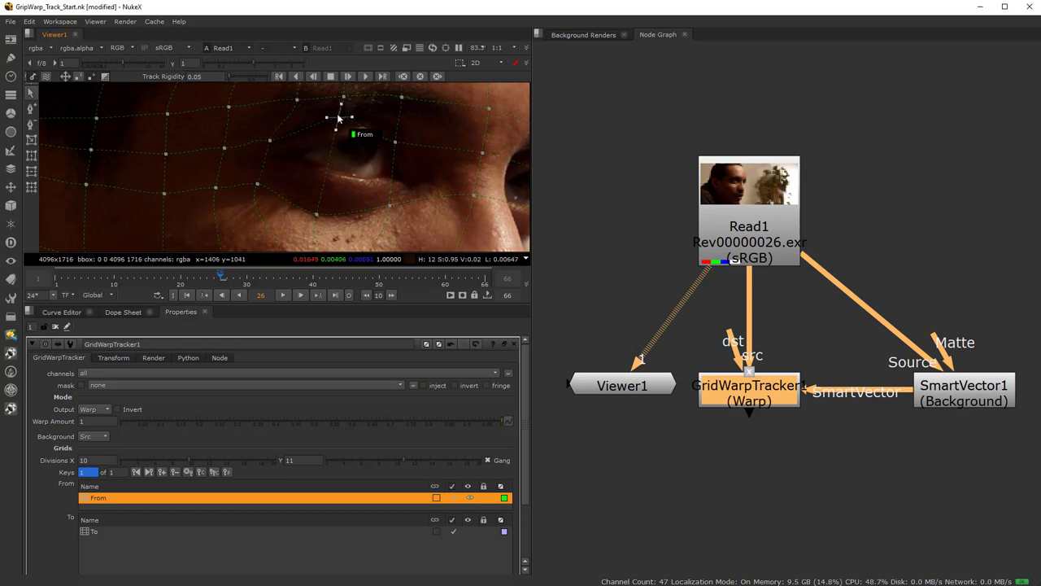
left_click_drag(392, 149, 403, 130)
left_click_drag(482, 153, 457, 150)
left_click_drag(475, 195, 453, 189)
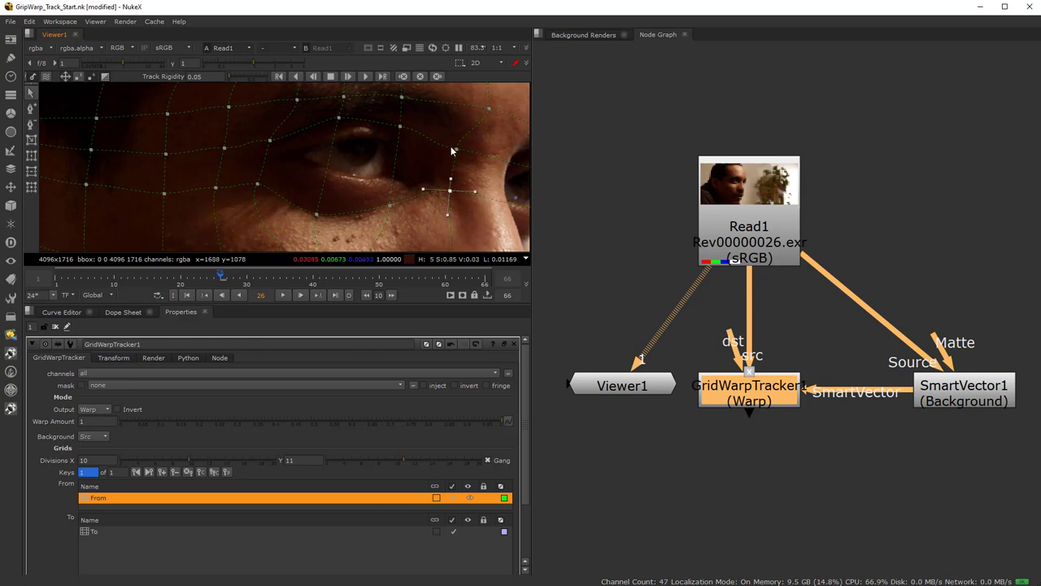
Adjust the From grid points along the eyebrow above the eye.
middle_click_drag(453, 152, 413, 212)
left_click_drag(451, 170, 241, 157)
scroll(213, 169, "down", 3)
middle_click_drag(226, 188, 303, 158)
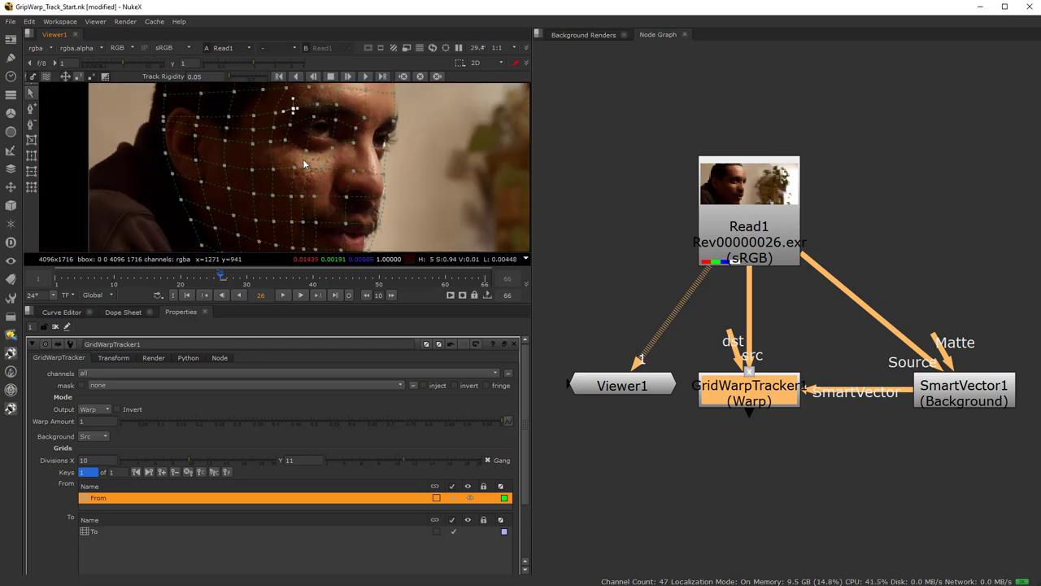
Align the From grid points with the line between the lips, the front of the mouth and the mouth corner.
middle_click_drag(323, 203, 305, 165)
middle_click_drag(277, 126, 286, 160)
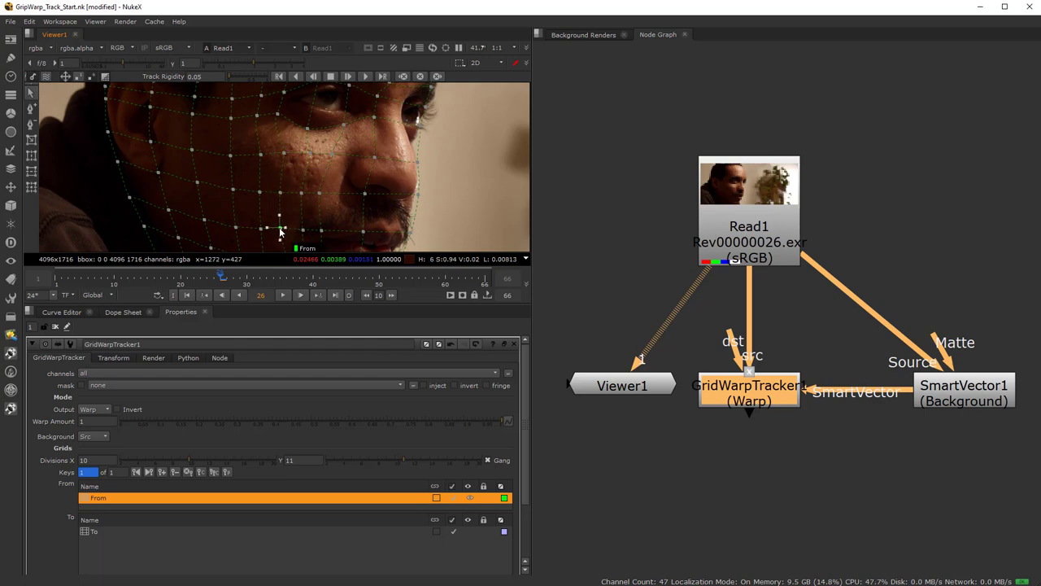
scroll(280, 232, "up", 3)
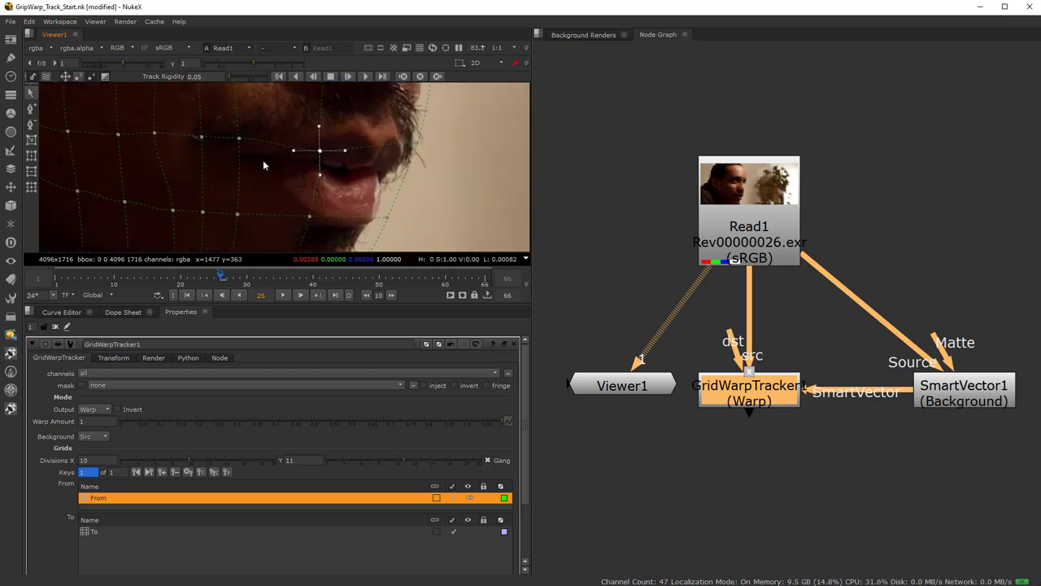
scroll(272, 166, "down", 2)
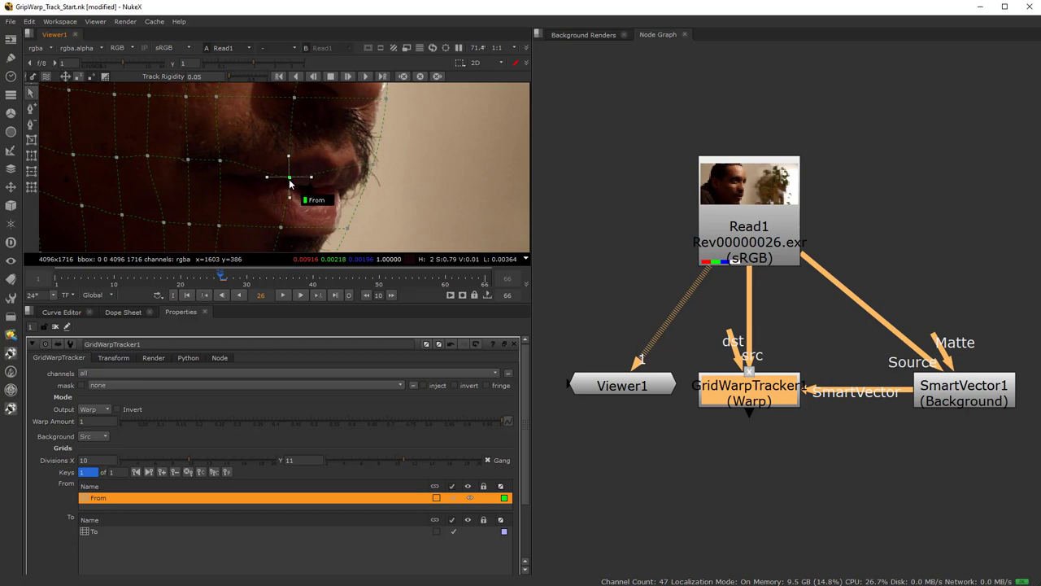
left_click_drag(290, 183, 286, 186)
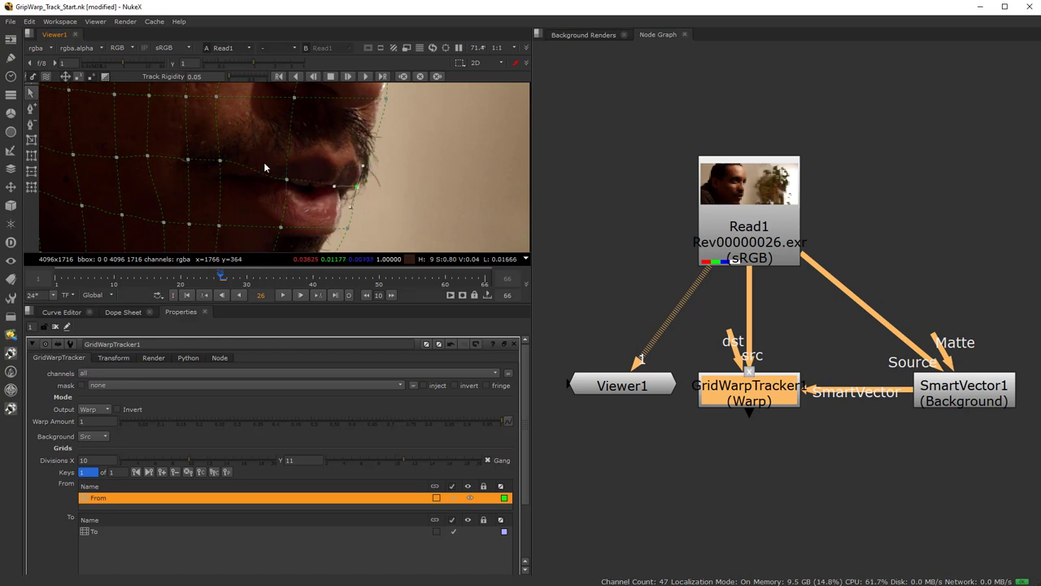
left_click_drag(220, 162, 221, 178)
middle_click_drag(297, 120, 287, 187)
scroll(288, 187, "down", 2)
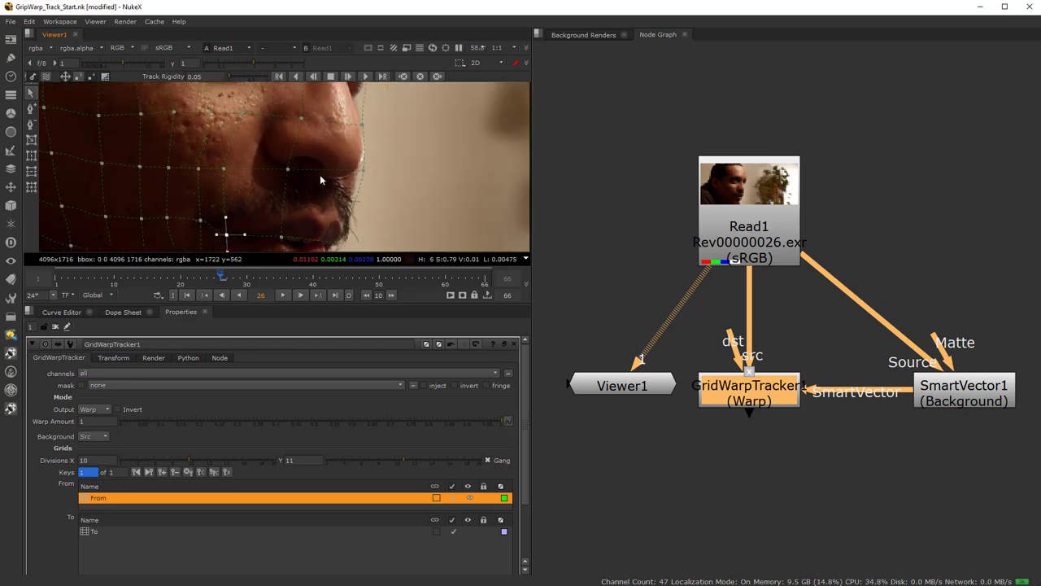
Add a vertical line through the nostril and horizontal lines above the upper lip and across the lower lip to the From grid.
left_click(31, 108)
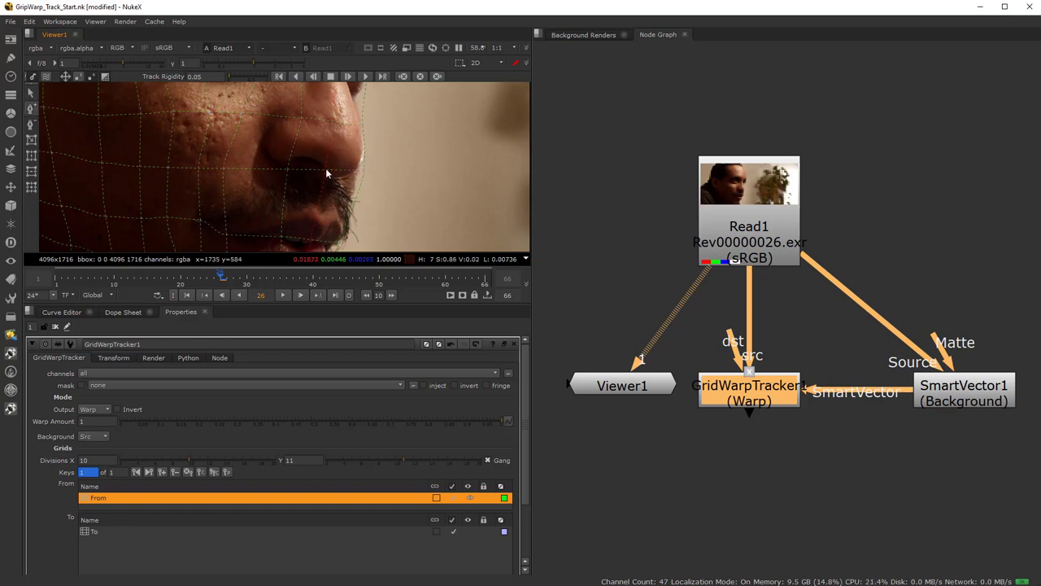
left_click(324, 172)
left_click(314, 209)
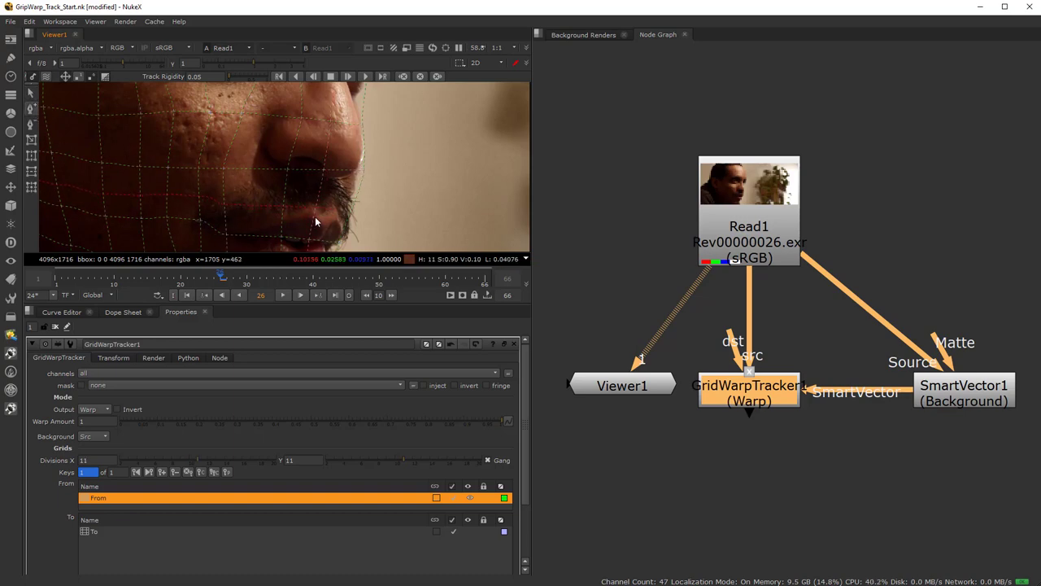
middle_click_drag(316, 215, 297, 142)
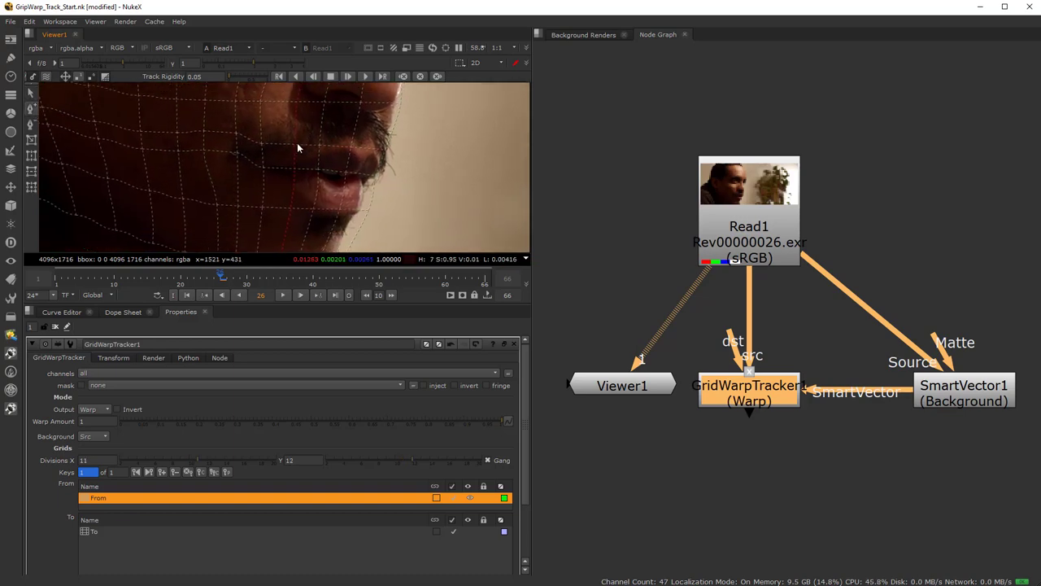
left_click(319, 183)
scroll(239, 186, "down", 1)
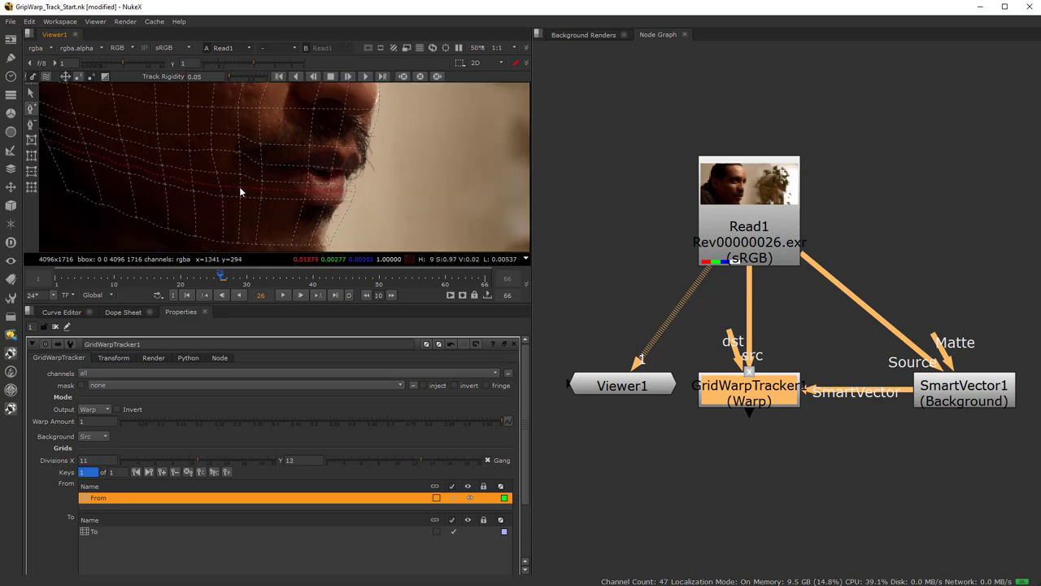
scroll(239, 192, "down", 2)
scroll(220, 209, "down", 2)
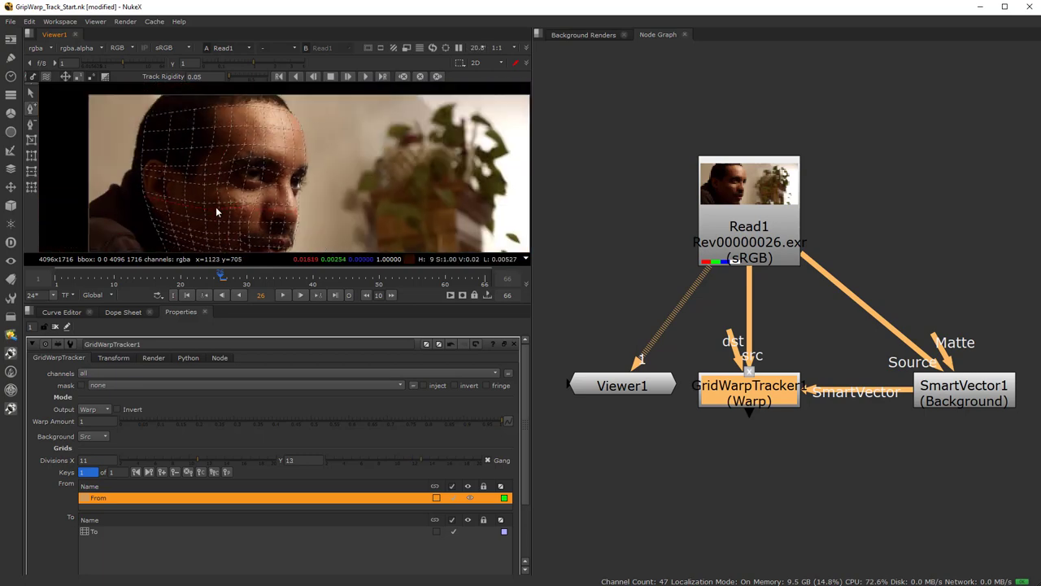
middle_click_drag(217, 211, 233, 135)
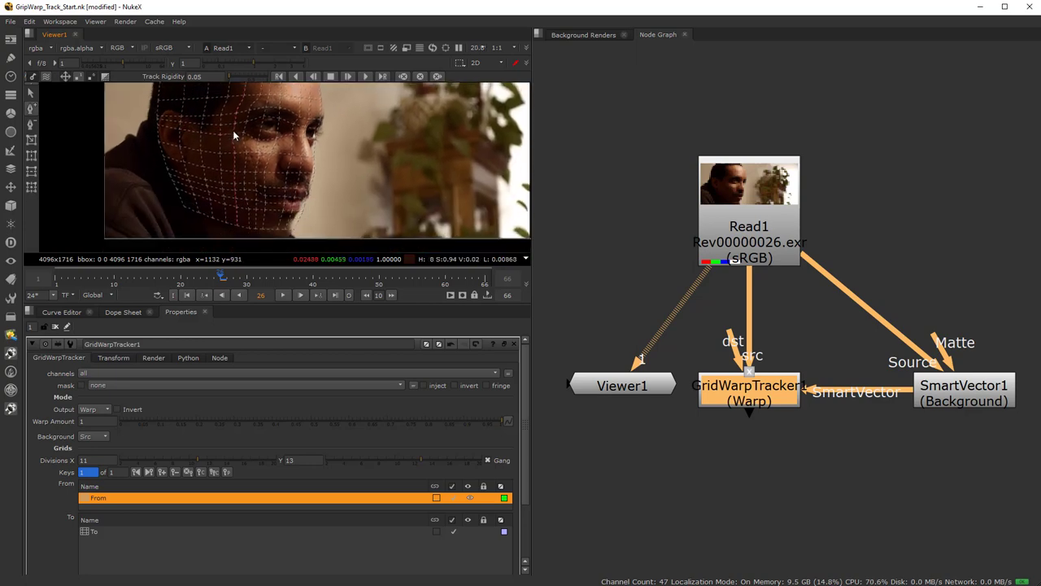
scroll(228, 132, "up", 1)
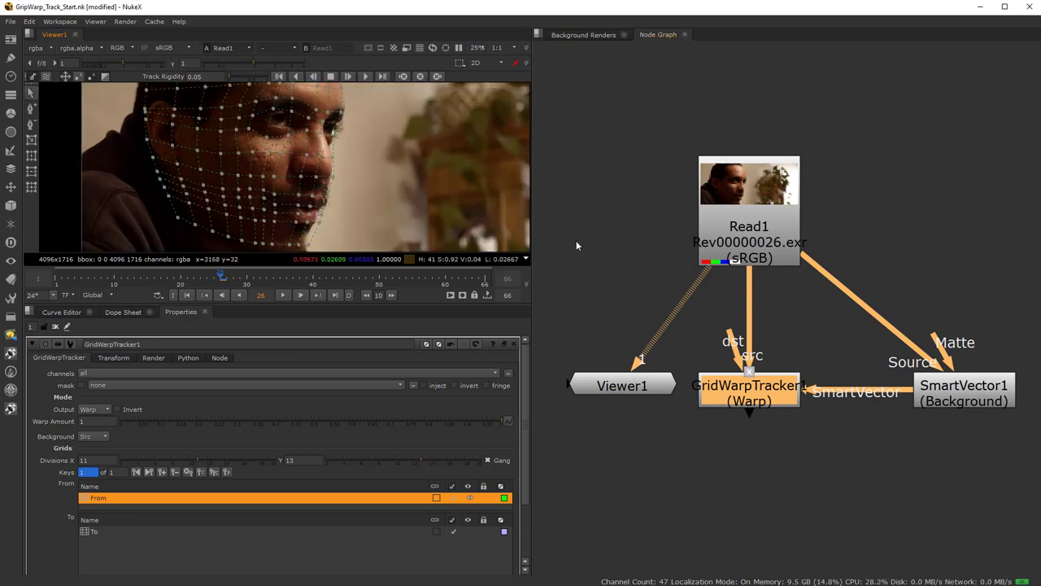
Show the To grid in the viewer and compare it with the From grid on the face.
left_click(589, 265)
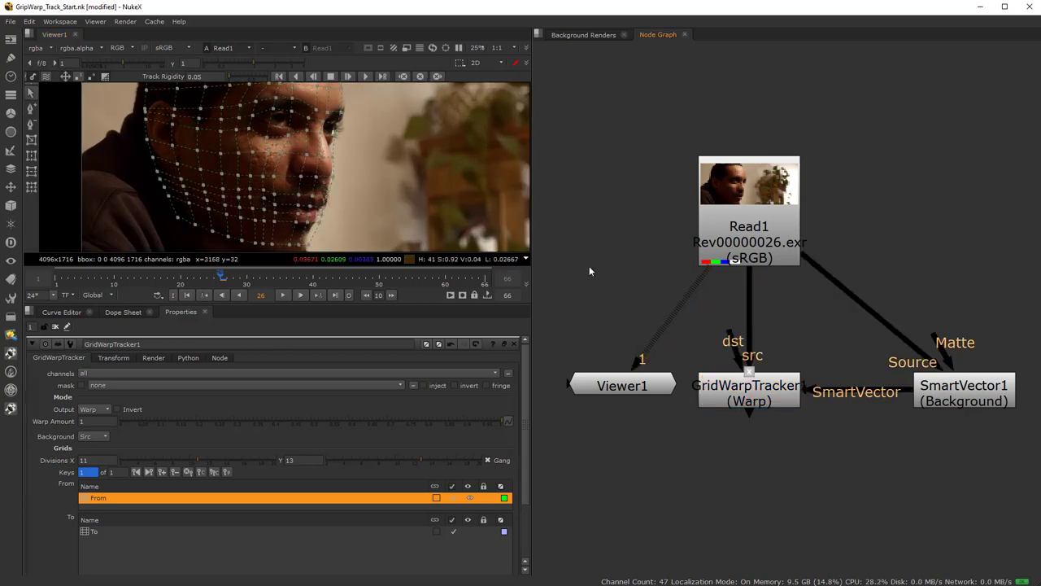
left_click(96, 533)
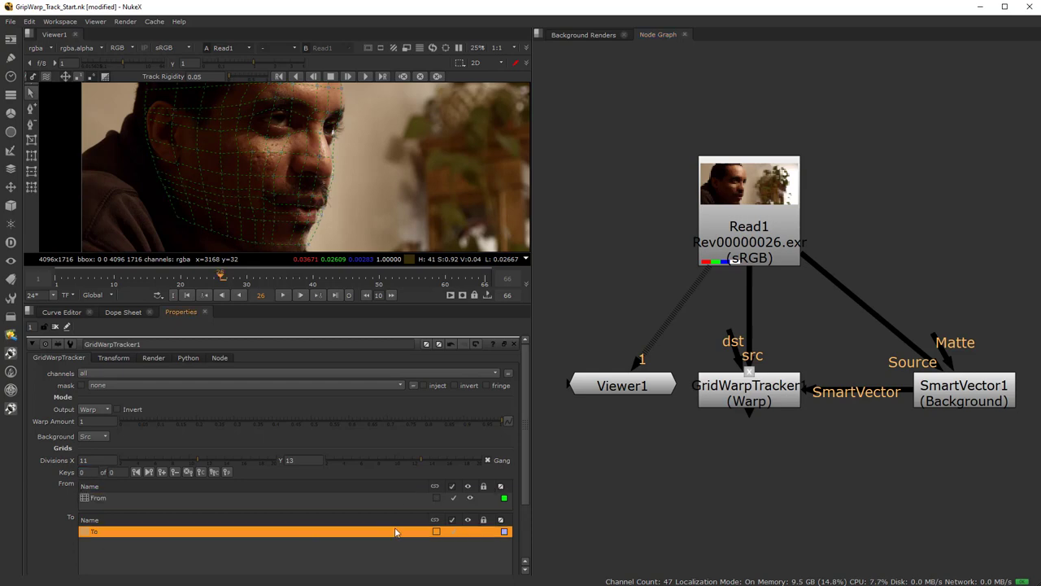
left_click(466, 533)
scroll(326, 203, "down", 3)
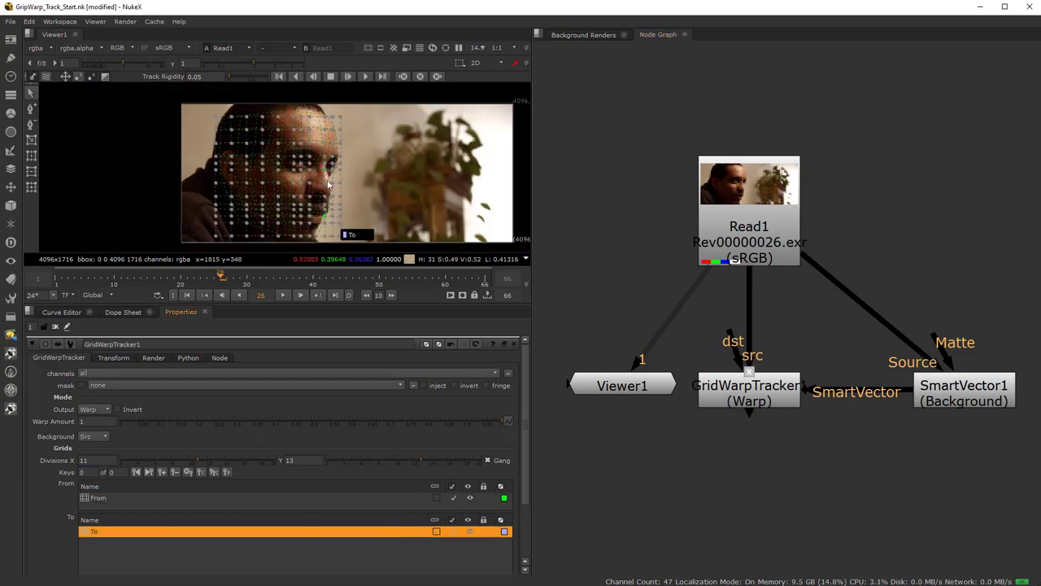
middle_click_drag(282, 135, 284, 158)
scroll(285, 158, "up", 2)
scroll(317, 220, "up", 1)
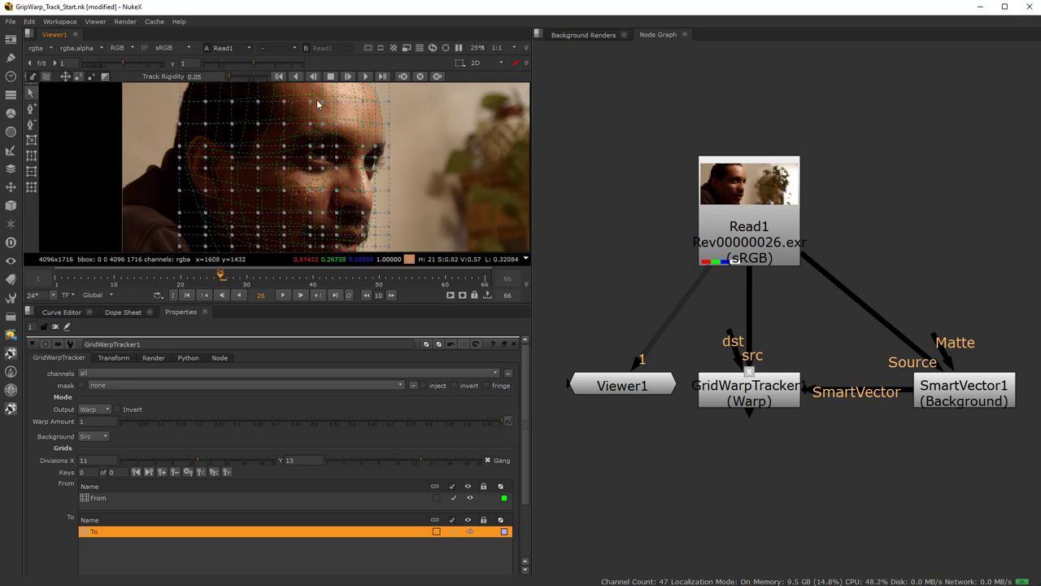
left_click(112, 502)
right_click(110, 501)
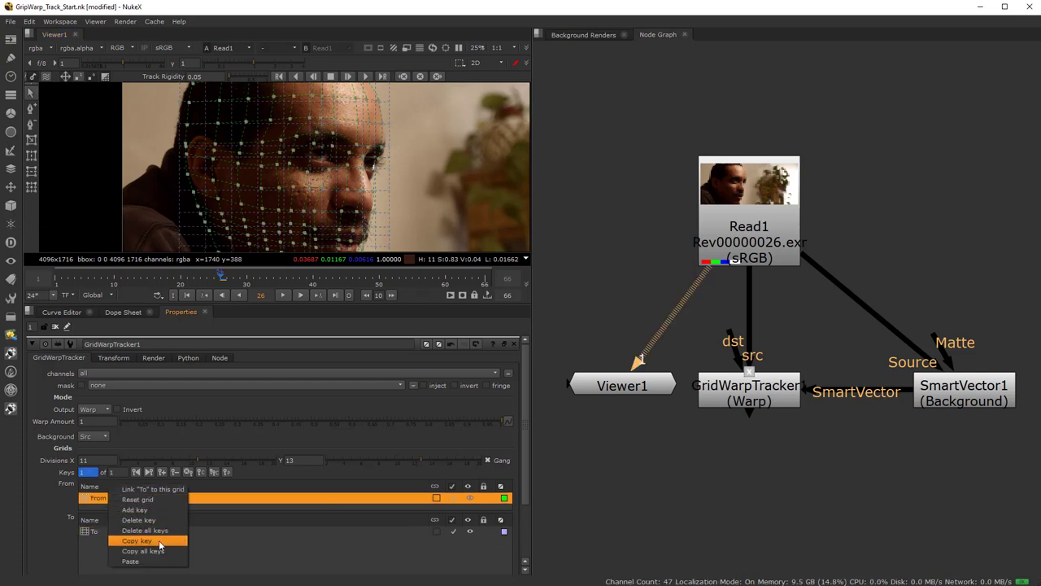
left_click(91, 557)
right_click(92, 533)
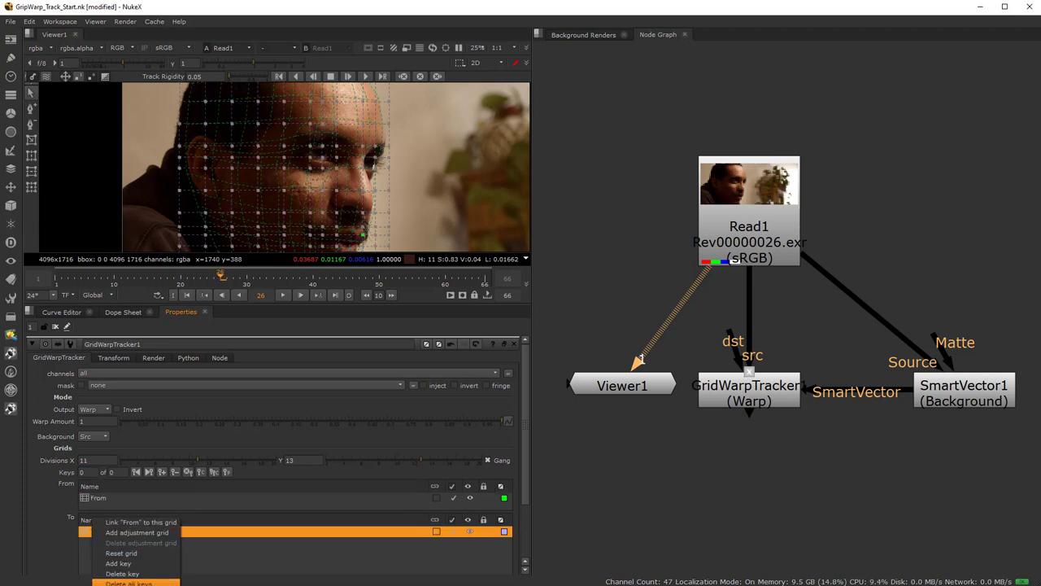
left_click(232, 563)
Link the From grid to the To grid, and hide the To grid in the viewer.
left_click(111, 500)
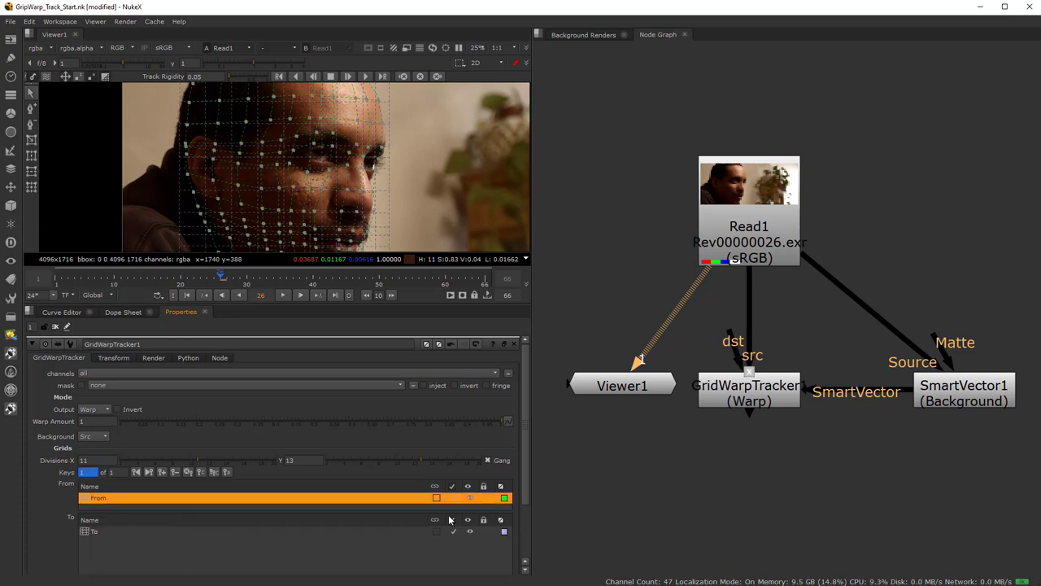
left_click(436, 499)
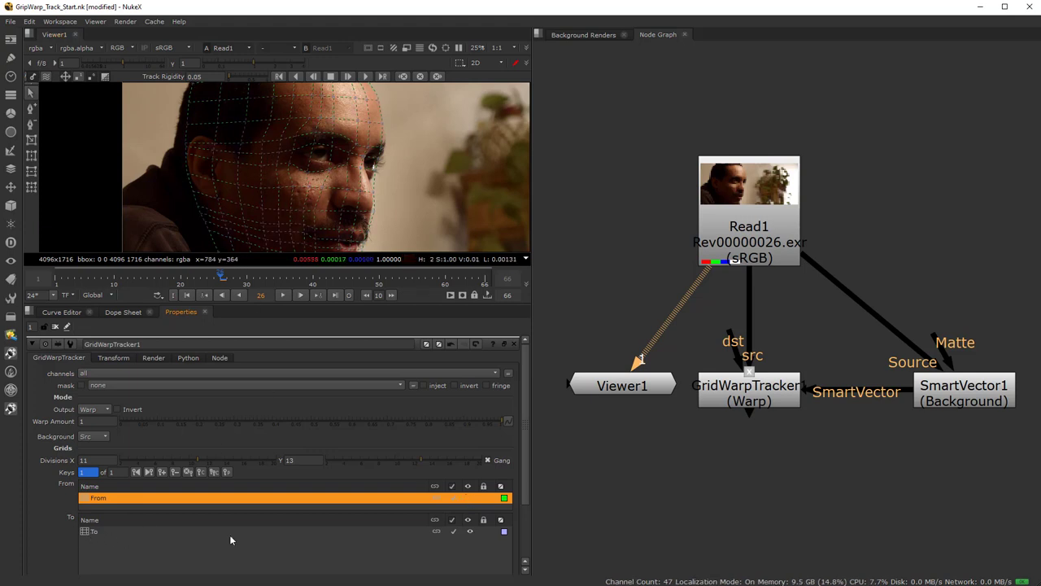
left_click(468, 536)
left_click(469, 499)
Test automatic keying by moving a From grid point on the cheek at frame 34.
scroll(292, 162, "down", 2)
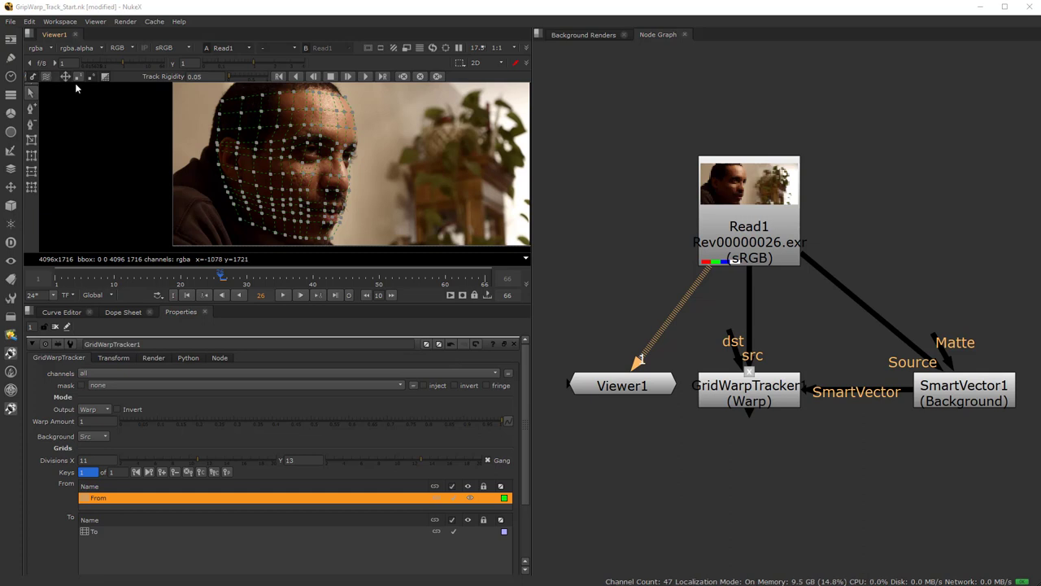
scroll(333, 189, "up", 4)
middle_click_drag(258, 159, 272, 170)
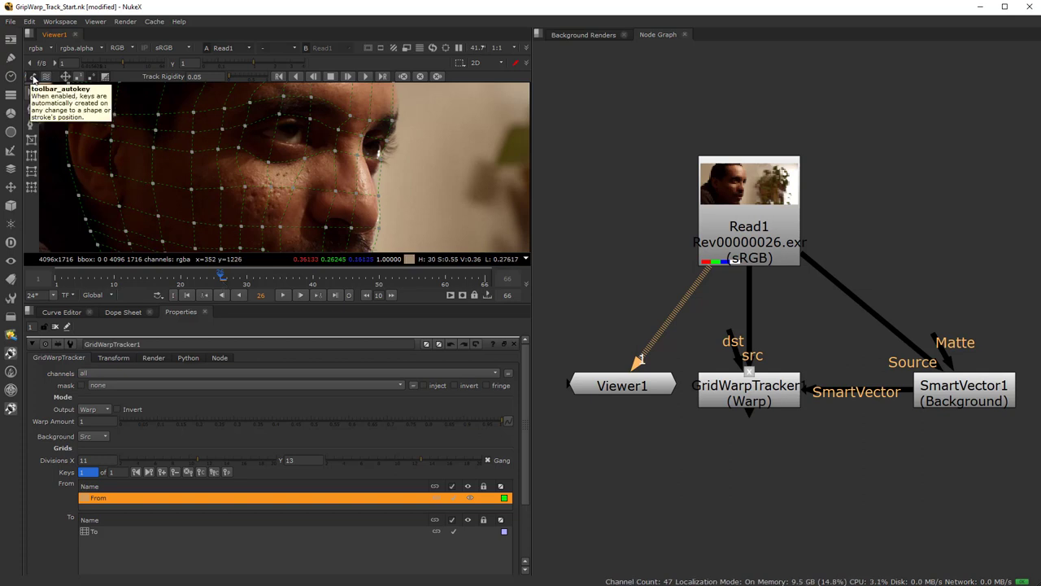
left_click(33, 77)
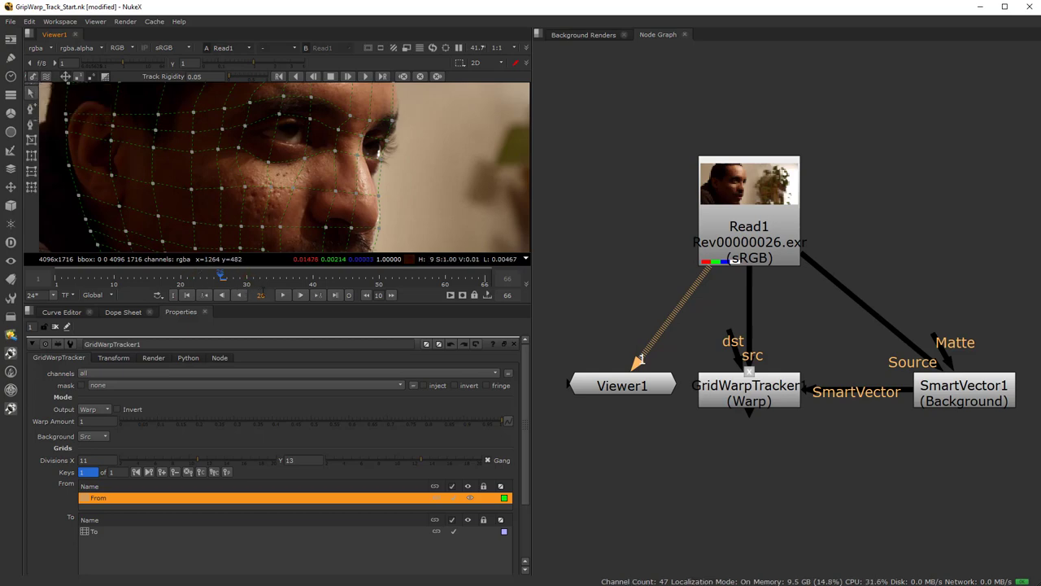
left_click(274, 280)
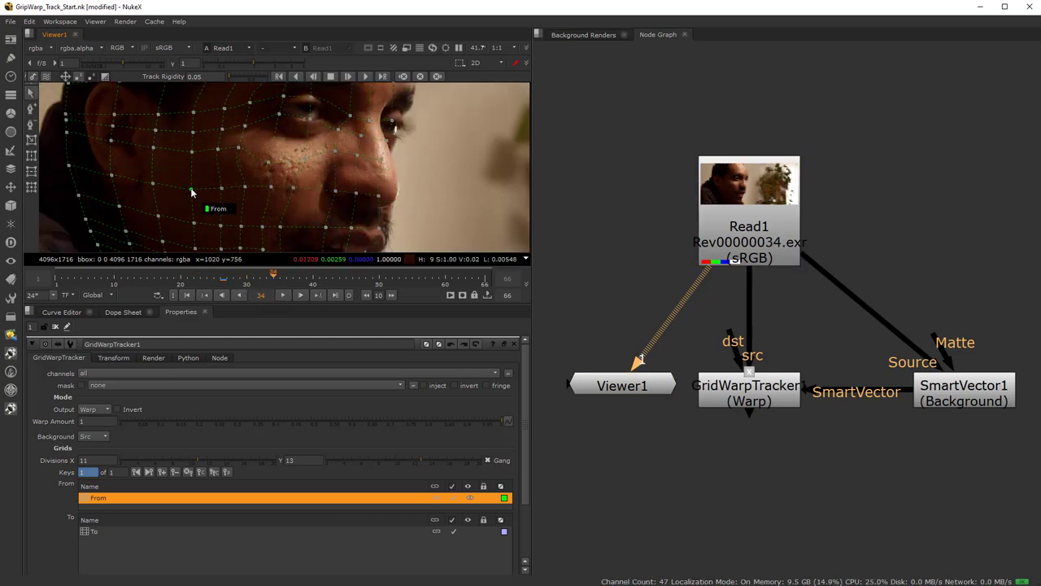
mouse_move(192, 191)
left_mouse_down()
mouse_move(202, 177)
mouse_move(193, 190)
left_mouse_up()
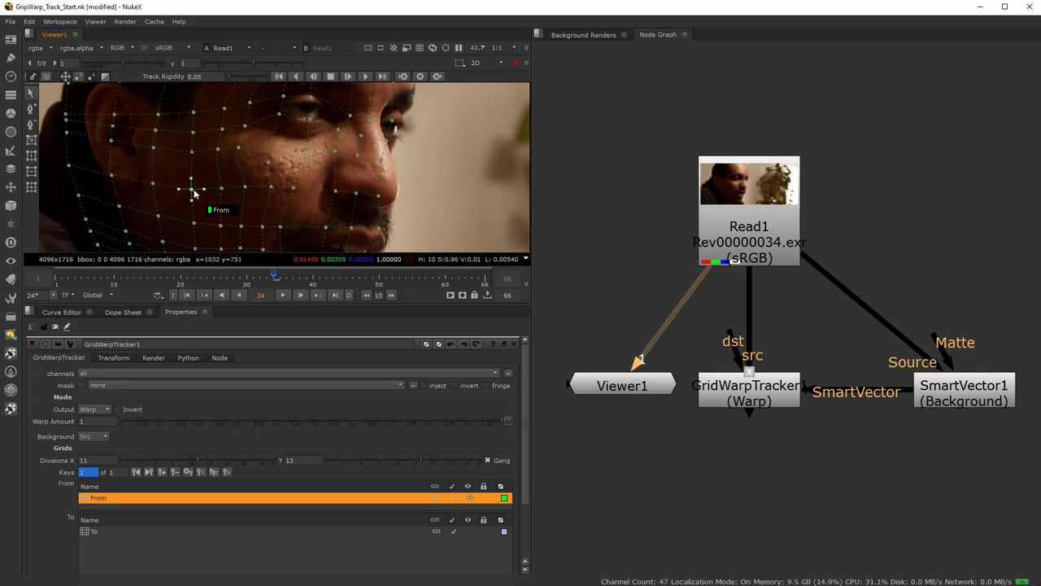
left_click_drag(194, 191, 203, 183)
Undo the cheek point move and return to frame 26.
left_click(29, 22)
left_click(41, 35)
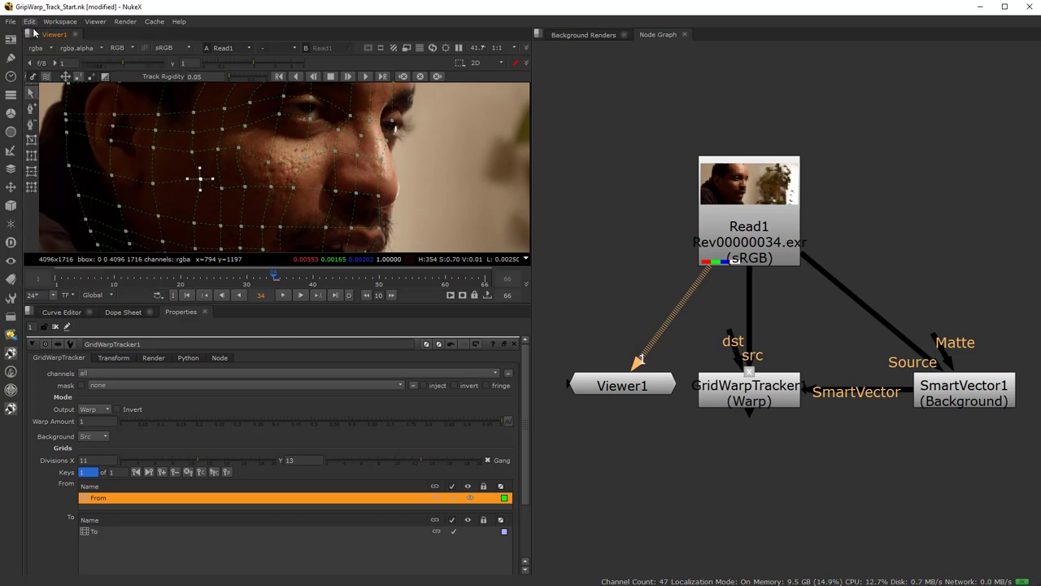
left_click(220, 282)
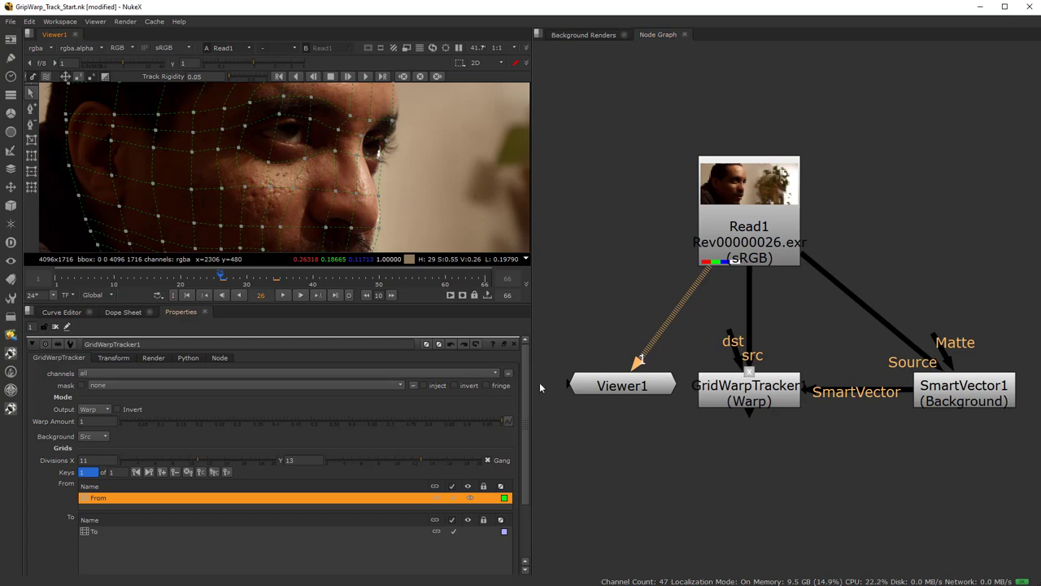
left_click(468, 530)
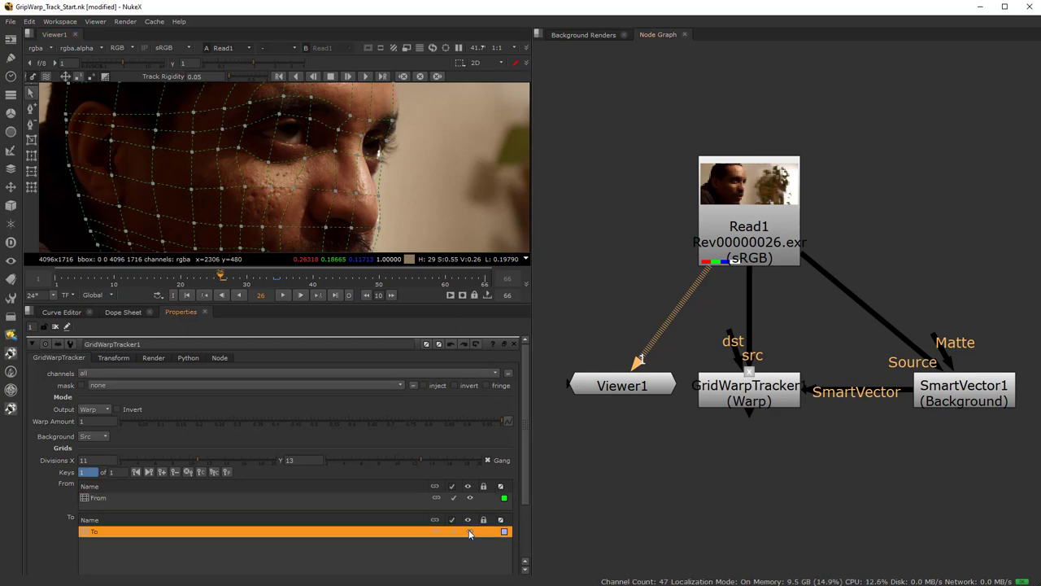
left_click(469, 531)
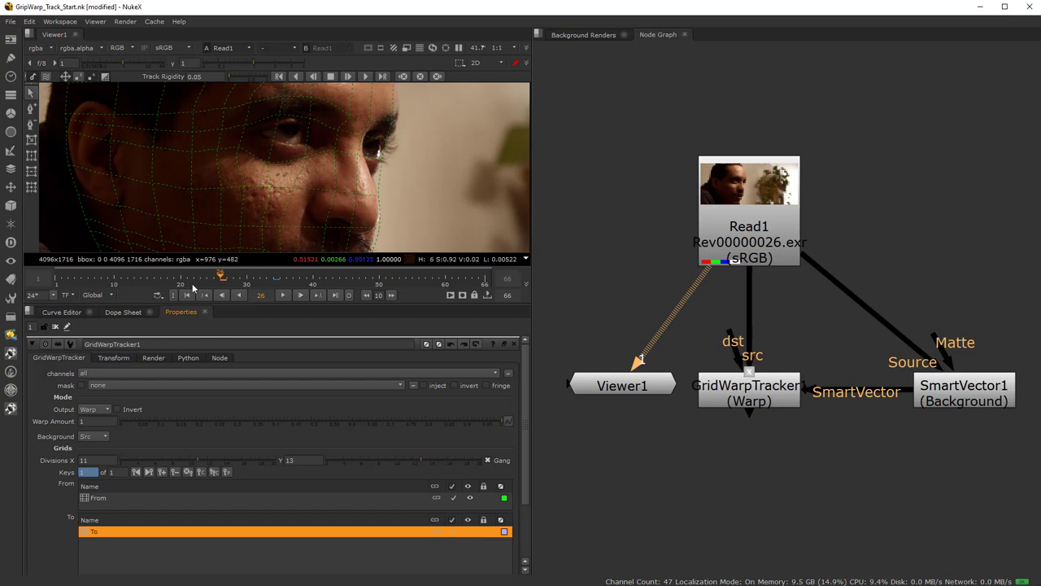
left_click(108, 499)
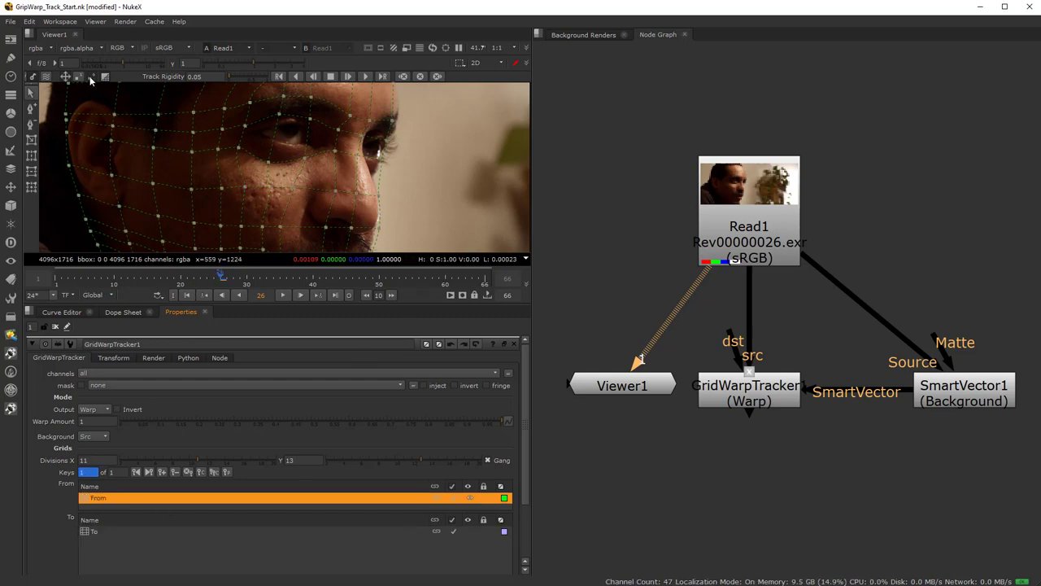
mouse_move(117, 130)
right_click(100, 500)
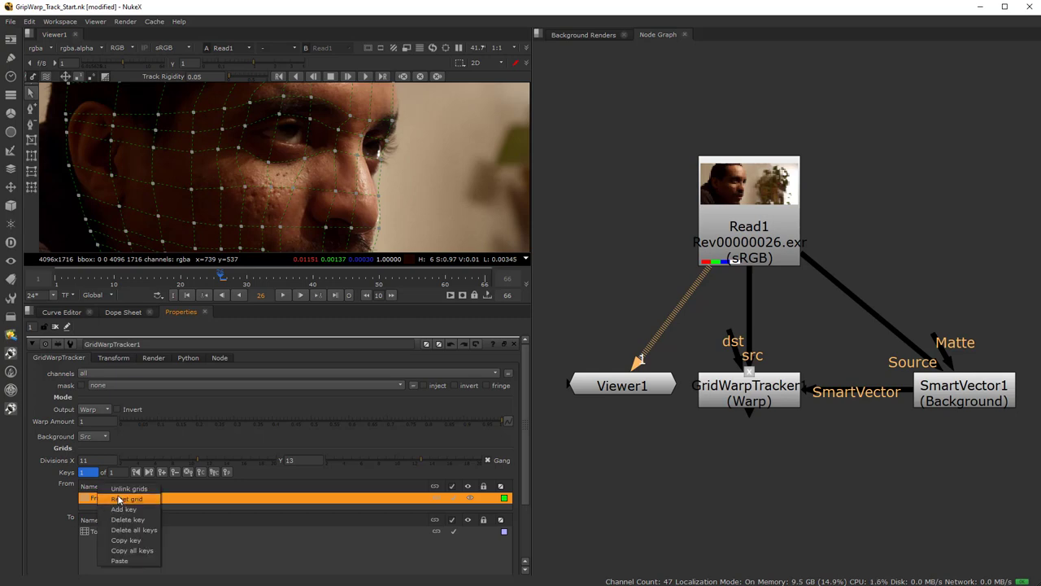
left_click(150, 15)
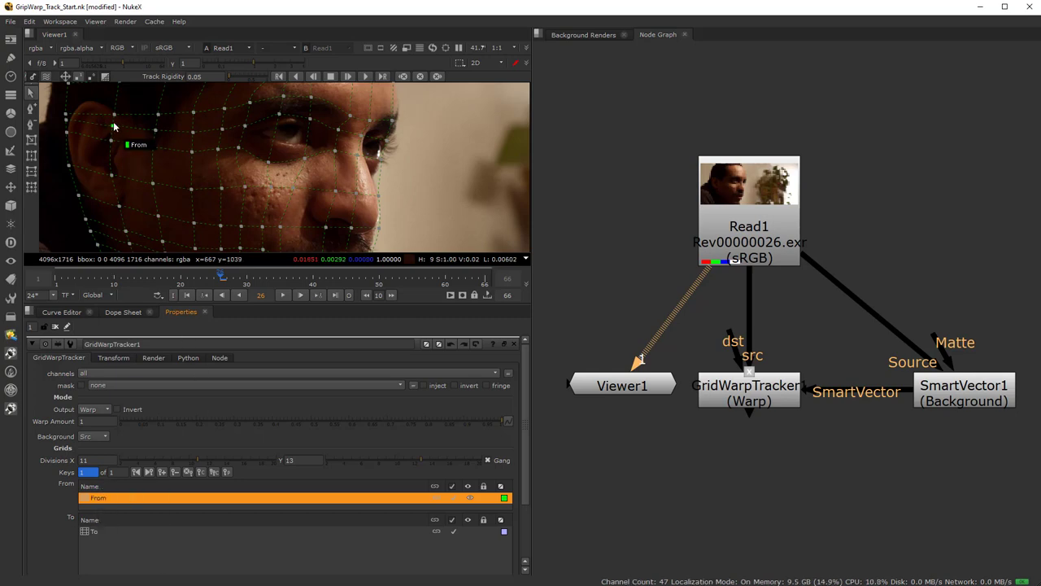
Turn on grid point labels and examine the numbering of the From grid points at the ear, the jaw corner and the forehead corner.
left_click(79, 77)
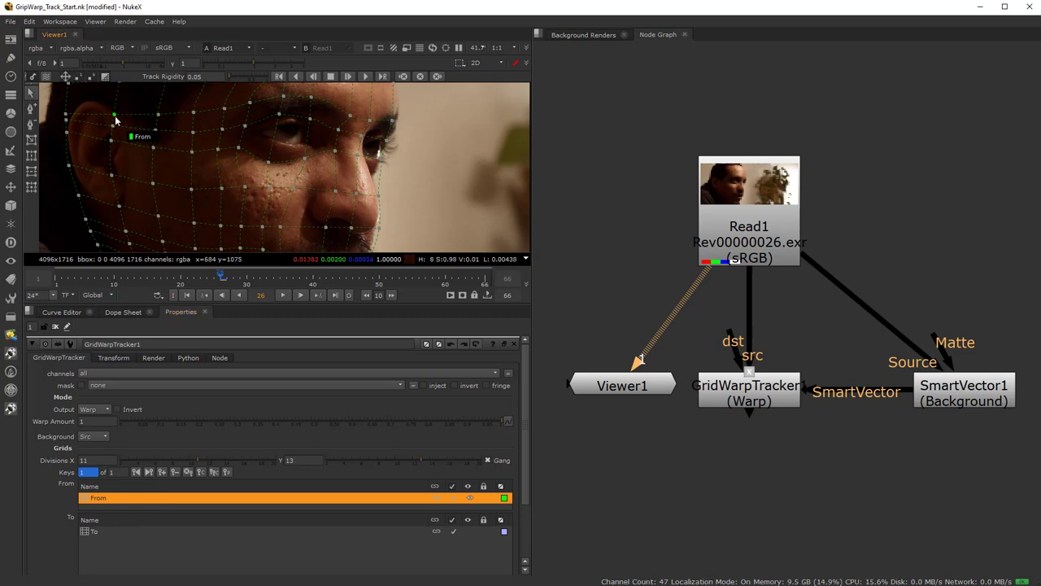
left_click(171, 175)
scroll(137, 191, "down", 3)
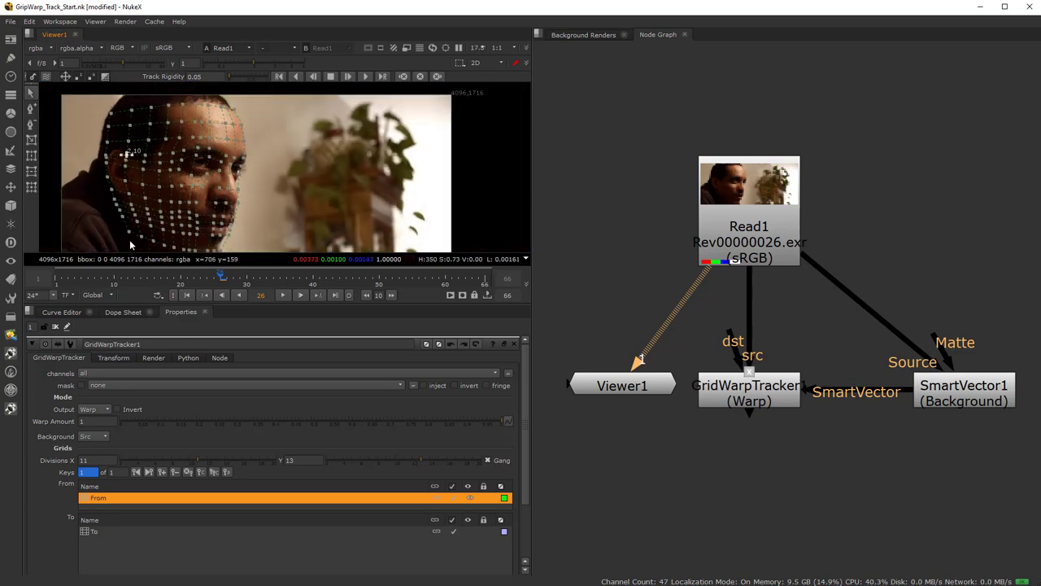
left_click(129, 232)
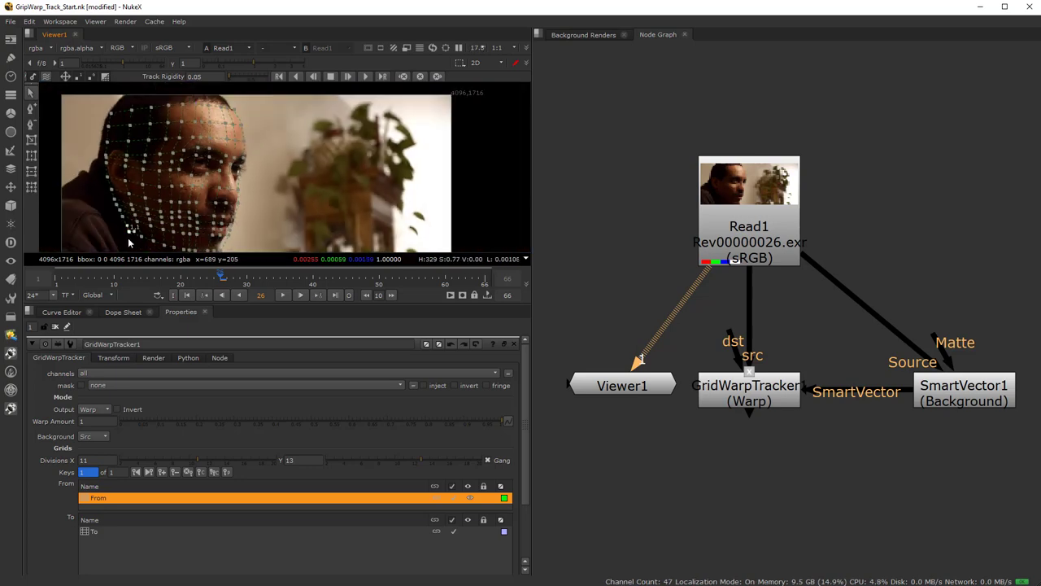
left_click(234, 109)
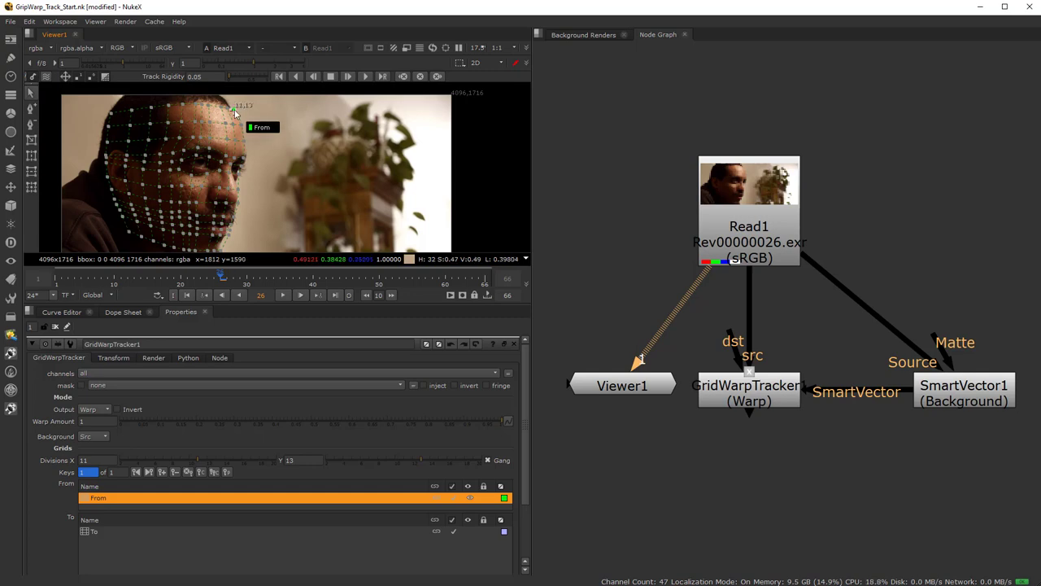
scroll(247, 114, "up", 2)
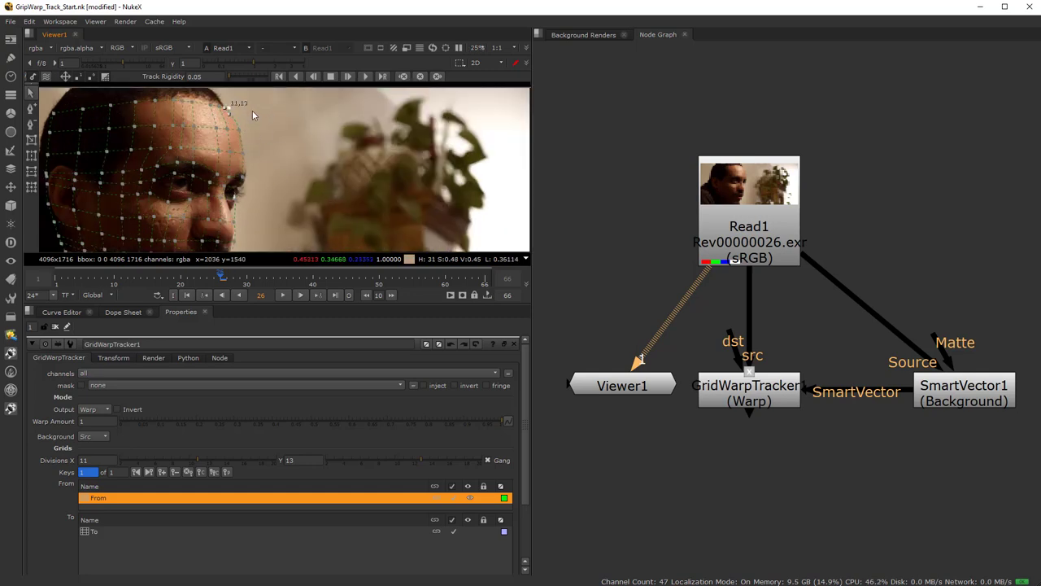
scroll(126, 168, "down", 2)
middle_click_drag(128, 170, 196, 173)
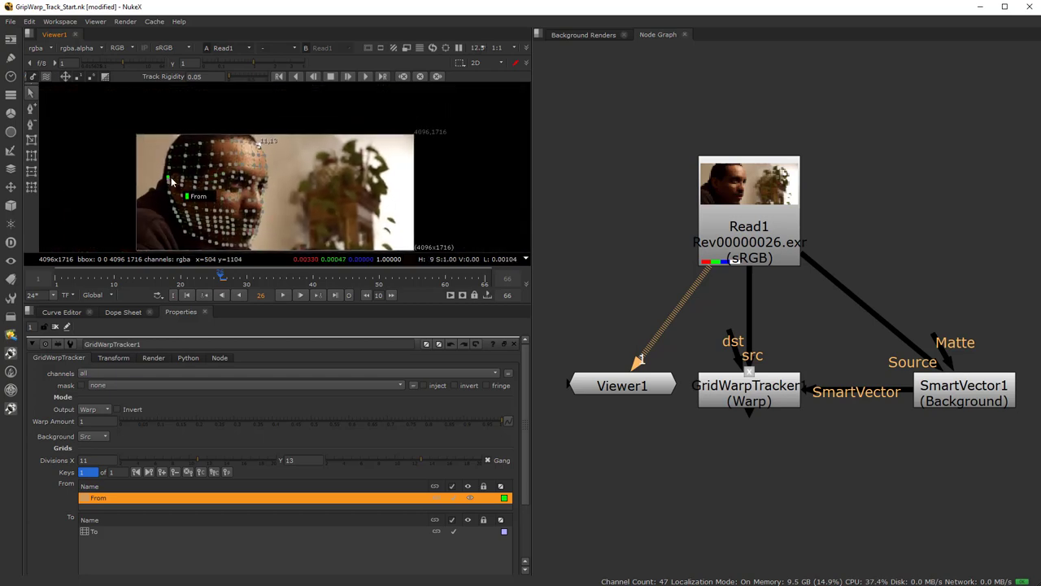
scroll(192, 169, "up", 3)
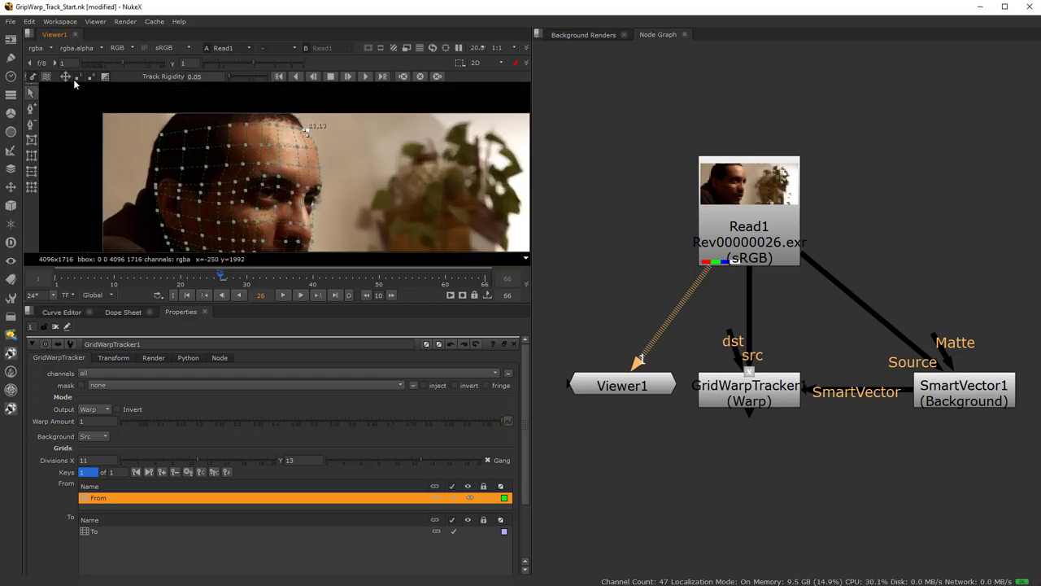
left_click(130, 121)
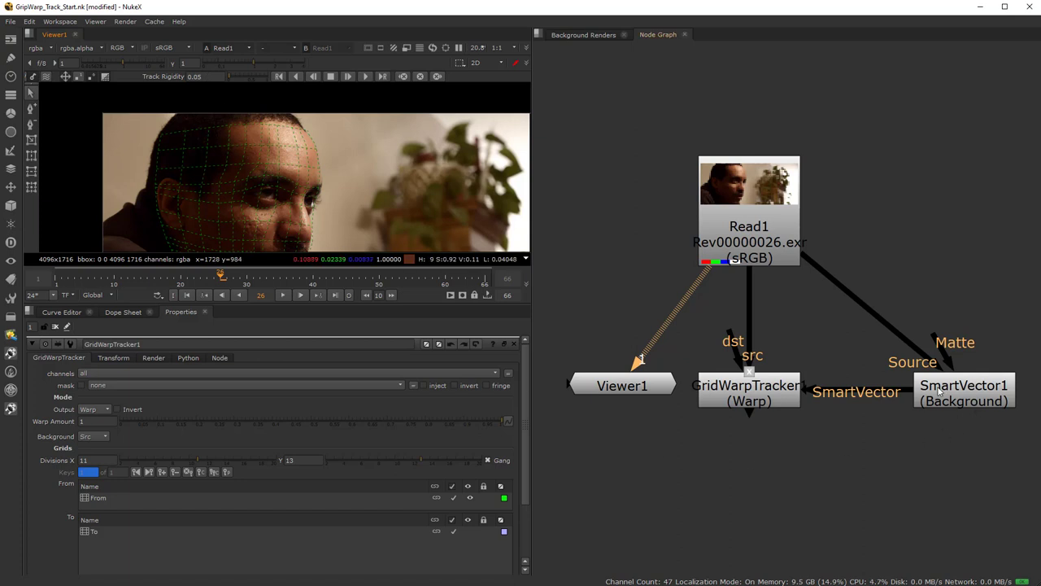
Examine how the From grid fits the man's ear, eyes, nose and mouth at frame 26.
key("ctrl")
scroll(282, 205, "down", 2)
middle_click_drag(282, 195, 282, 176)
scroll(266, 174, "up", 1)
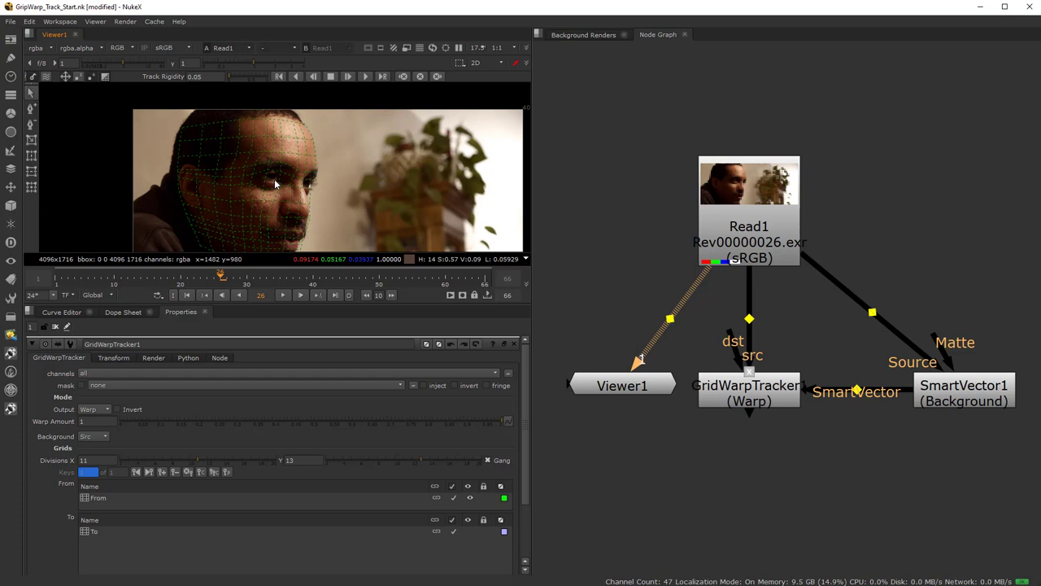
scroll(270, 207, "up", 3)
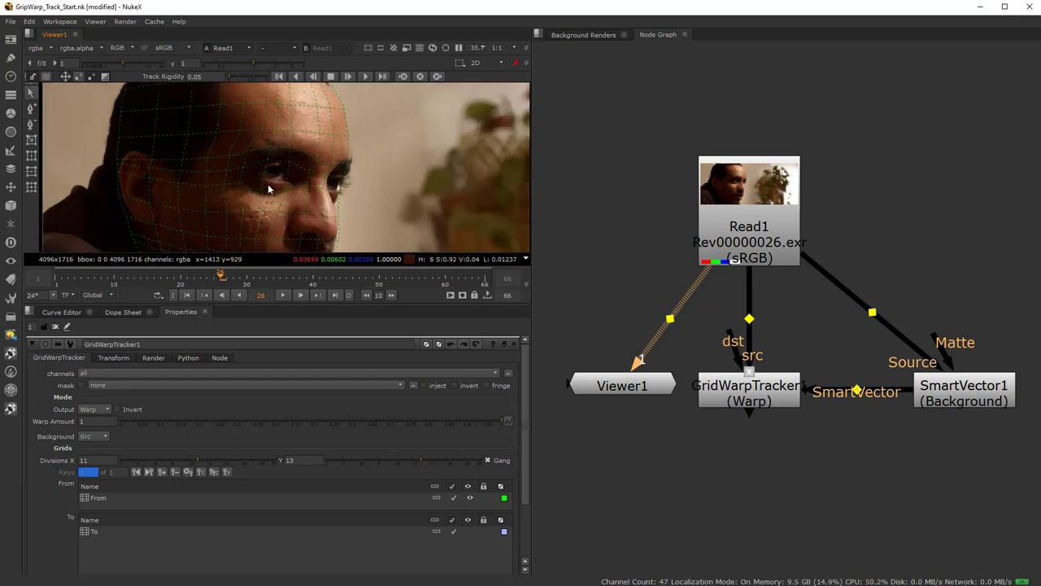
scroll(283, 197, "down", 2)
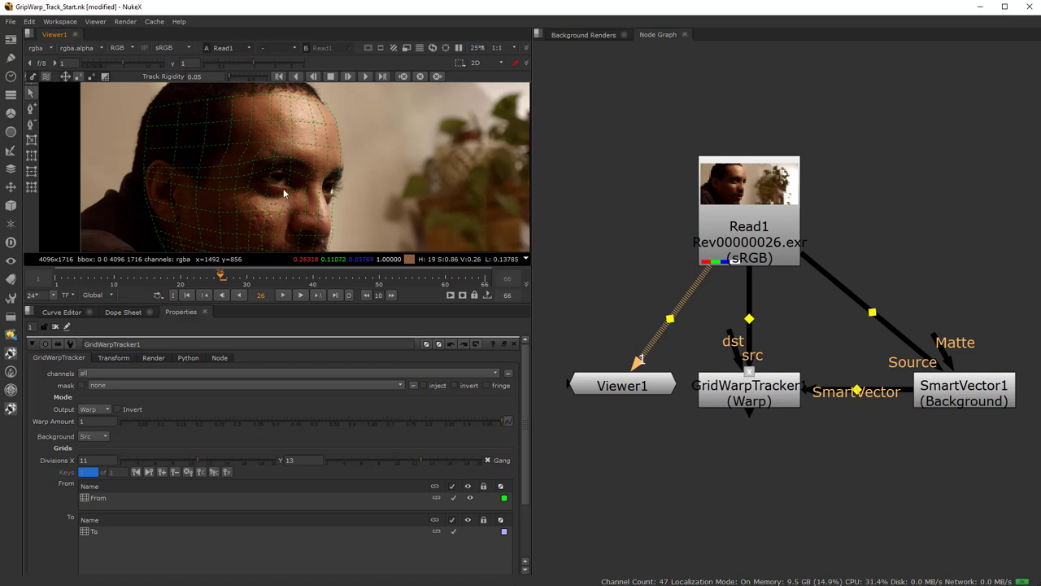
middle_click_drag(284, 196, 291, 161)
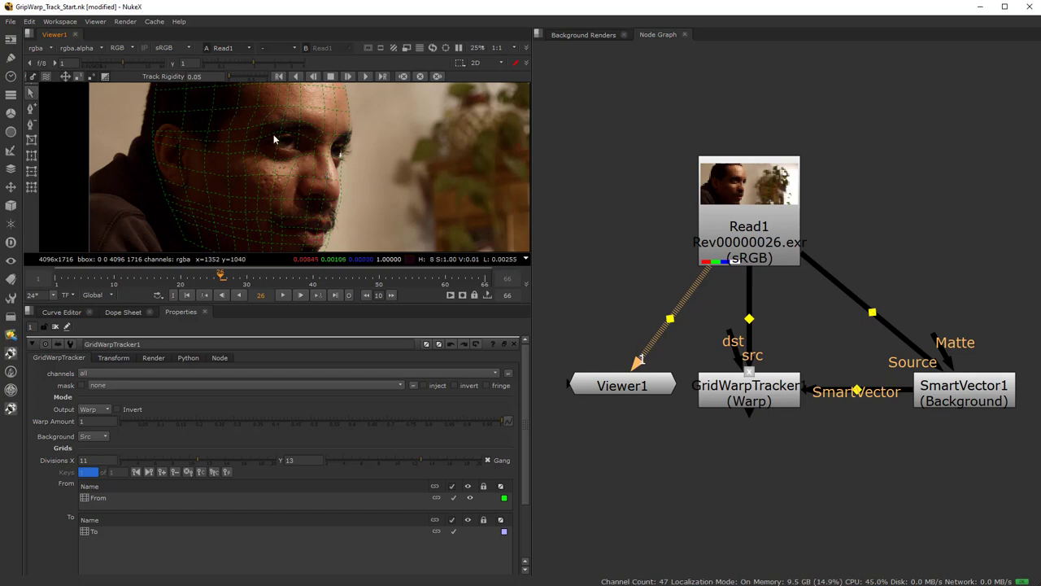
scroll(274, 135, "up", 3)
scroll(283, 145, "down", 2)
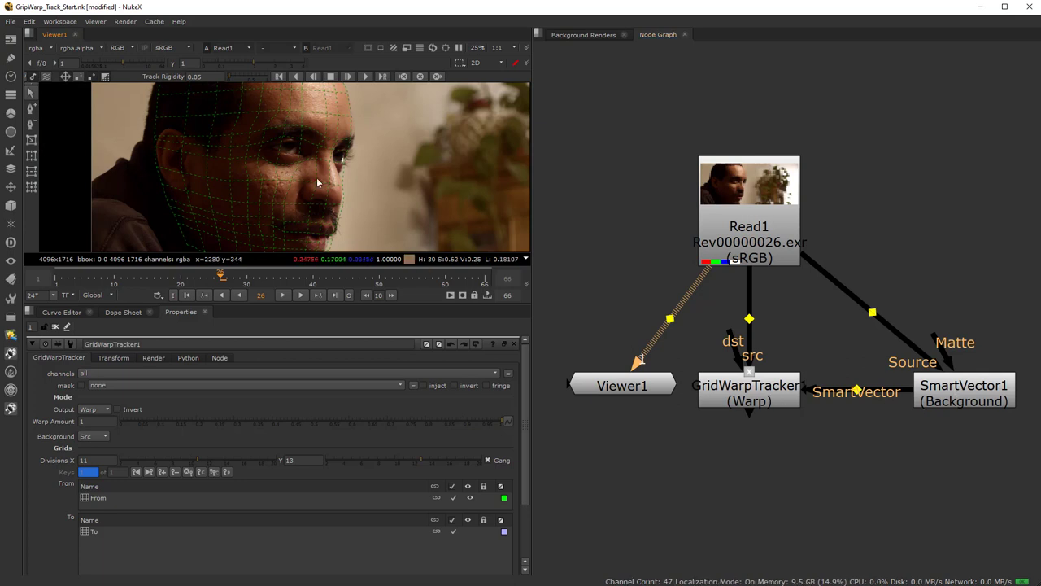
scroll(293, 153, "up", 2)
scroll(294, 153, "down", 1)
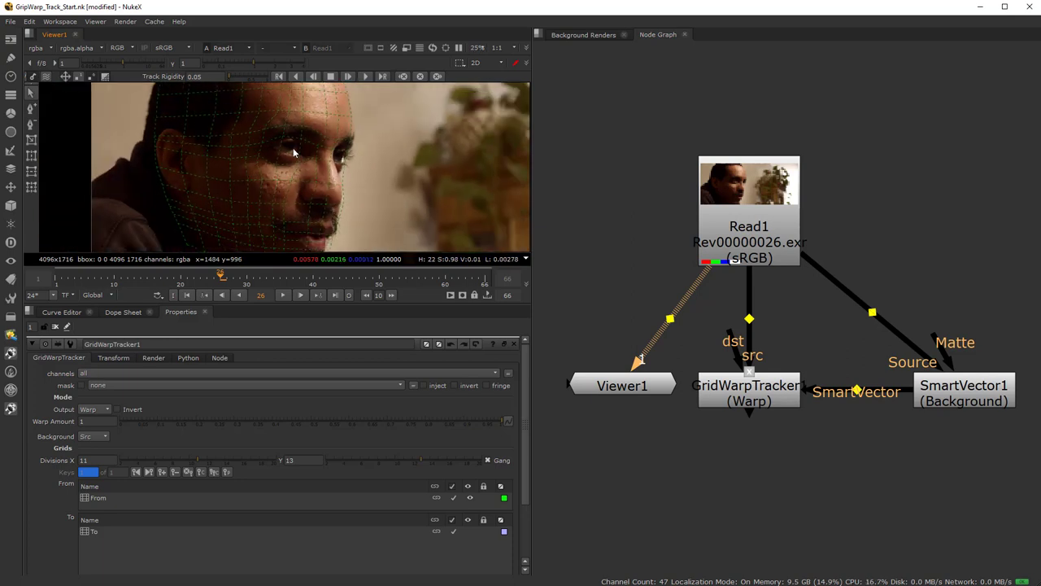
scroll(297, 209, "down", 1)
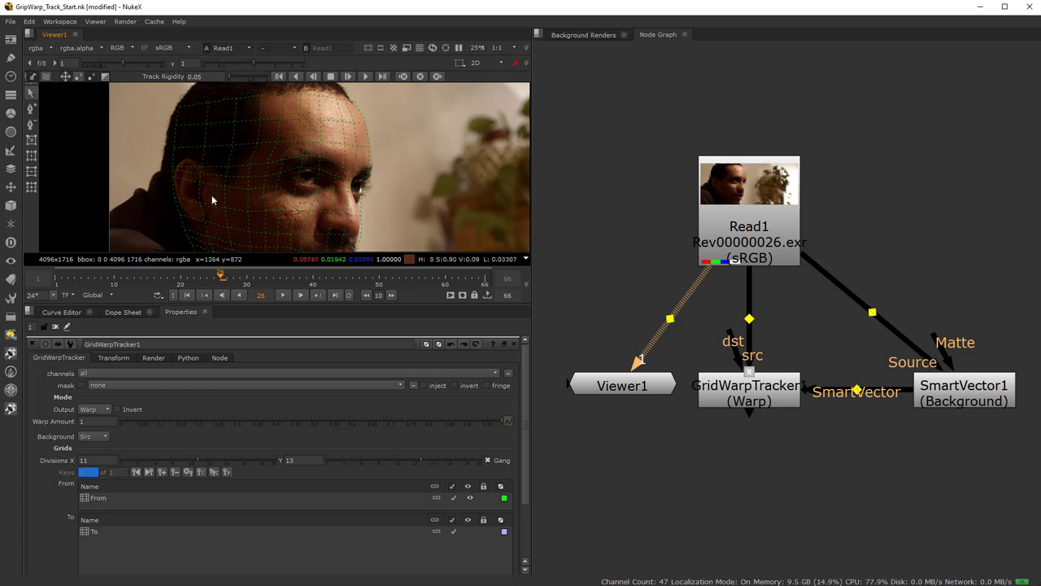
scroll(277, 178, "down", 2)
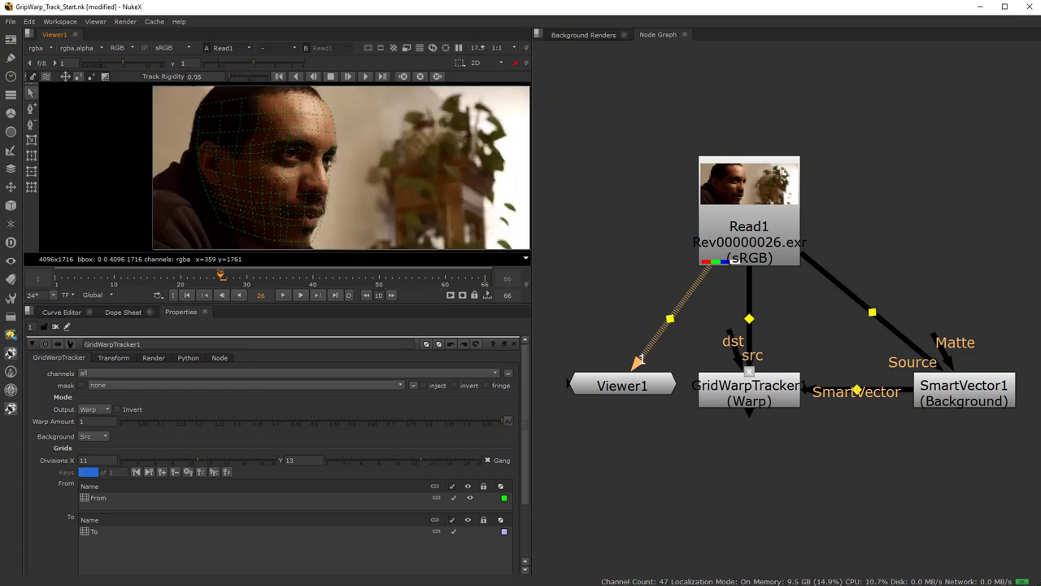
left_click_drag(829, 393, 769, 386)
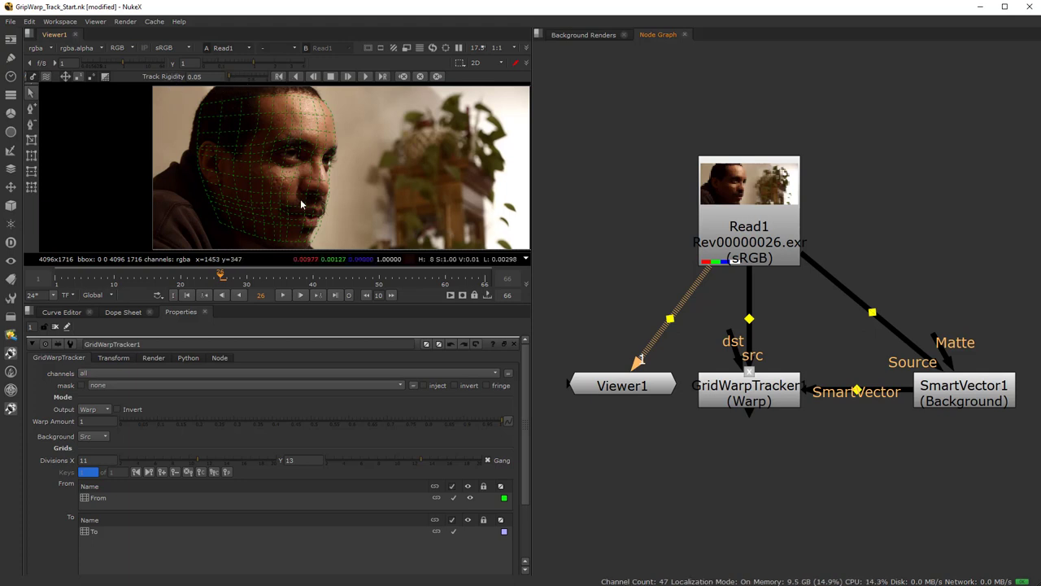
Select the From grid and track it forward from frame 26 to frame 66.
scroll(264, 180, "up", 3)
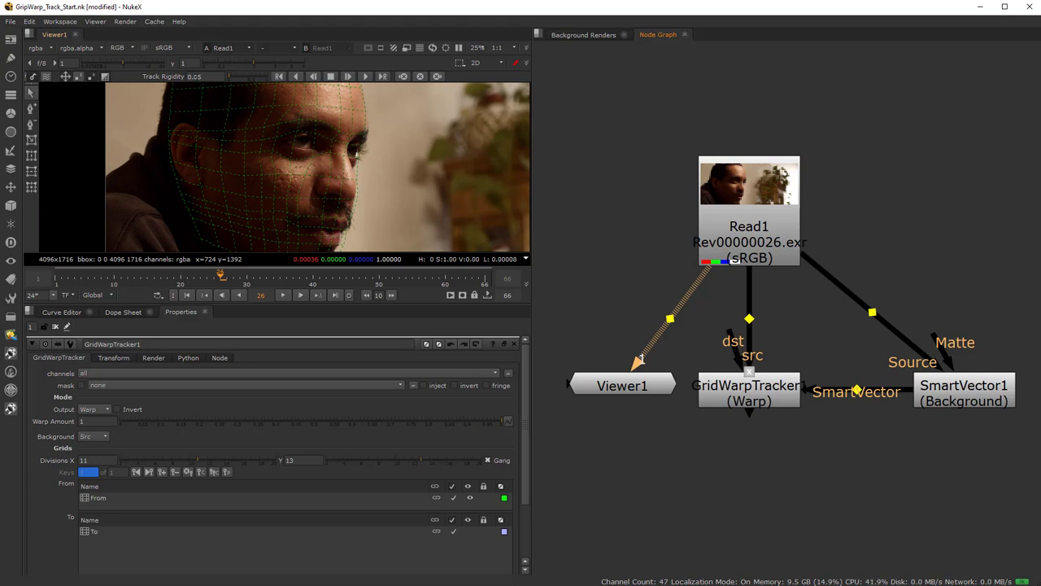
left_click(365, 77)
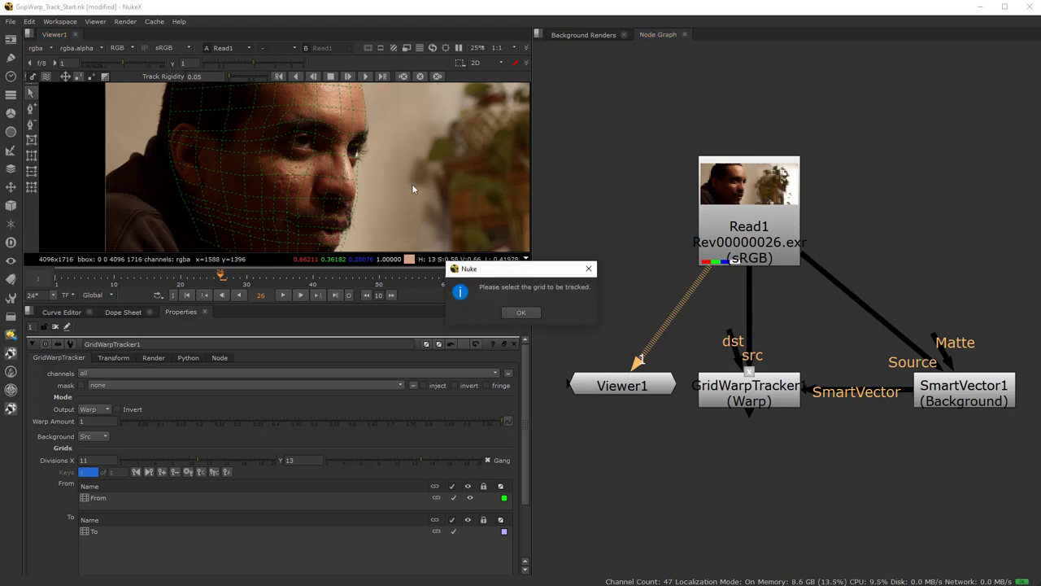
left_click(509, 315)
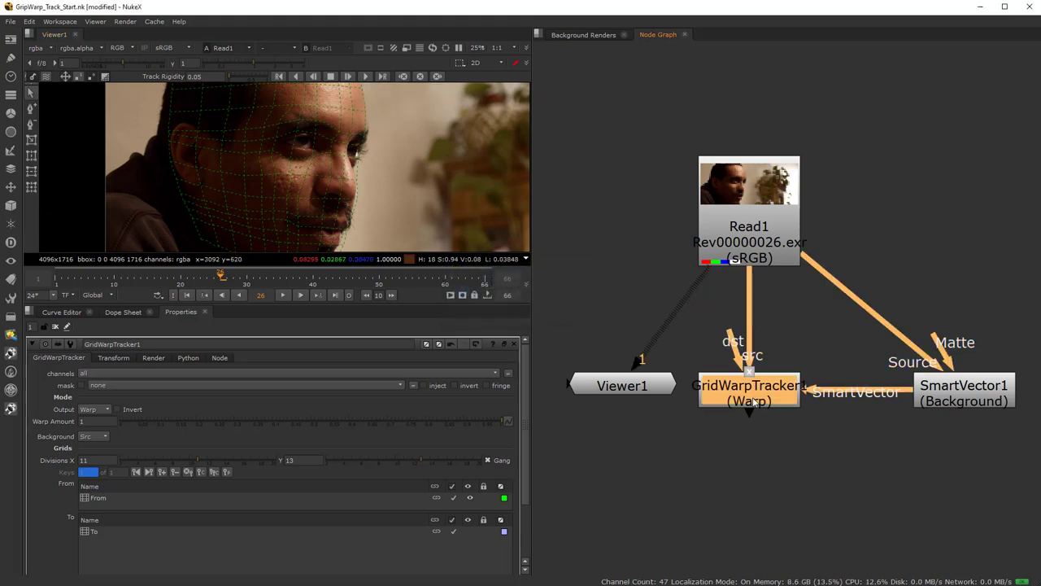
left_click(110, 496)
left_click(365, 77)
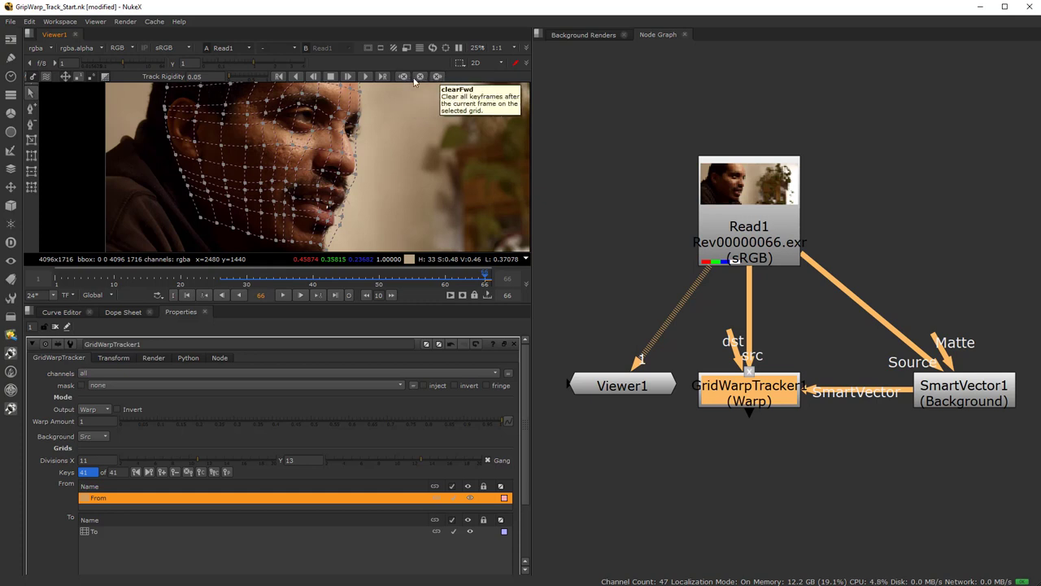
Return to frame 26 and track the From grid backward to frame 1.
left_click(222, 283)
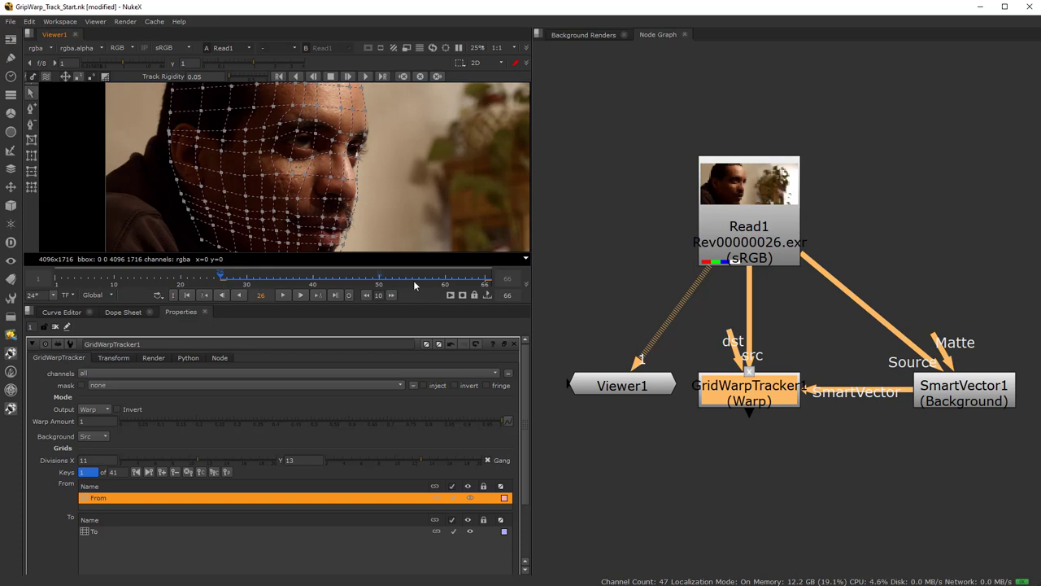
left_click_drag(220, 280, 193, 281)
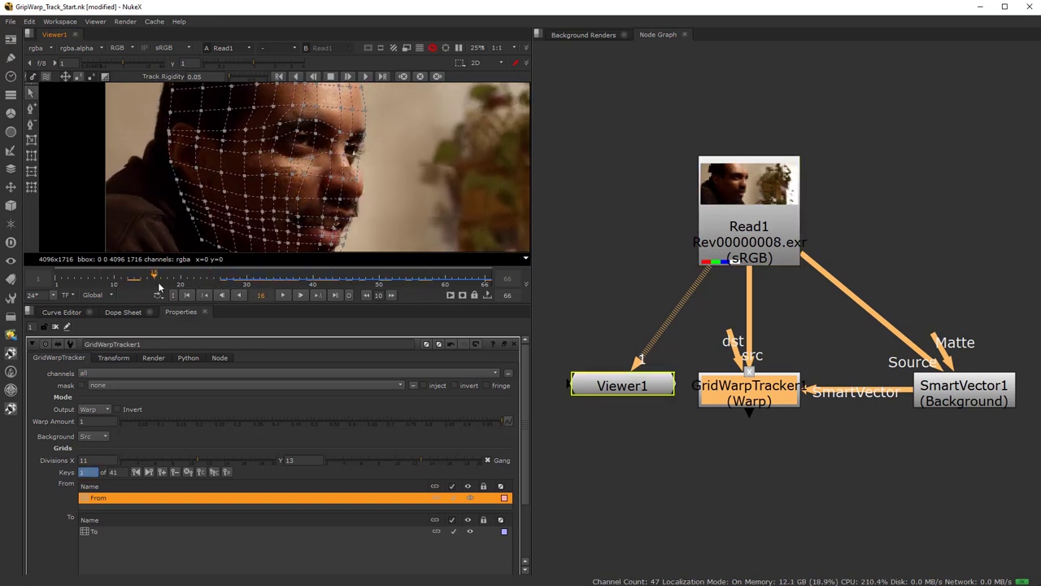
left_click(224, 284)
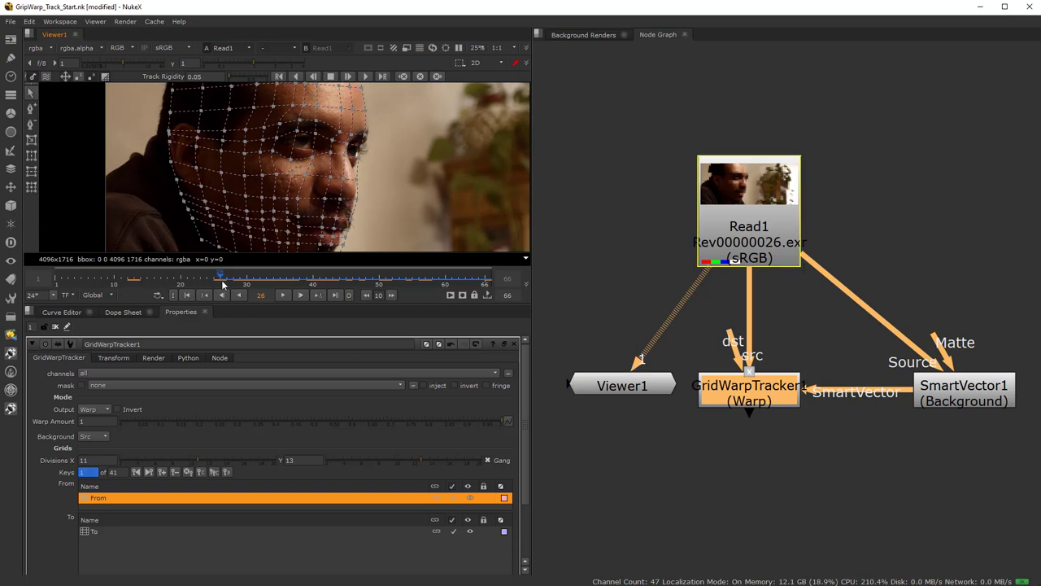
left_click(297, 76)
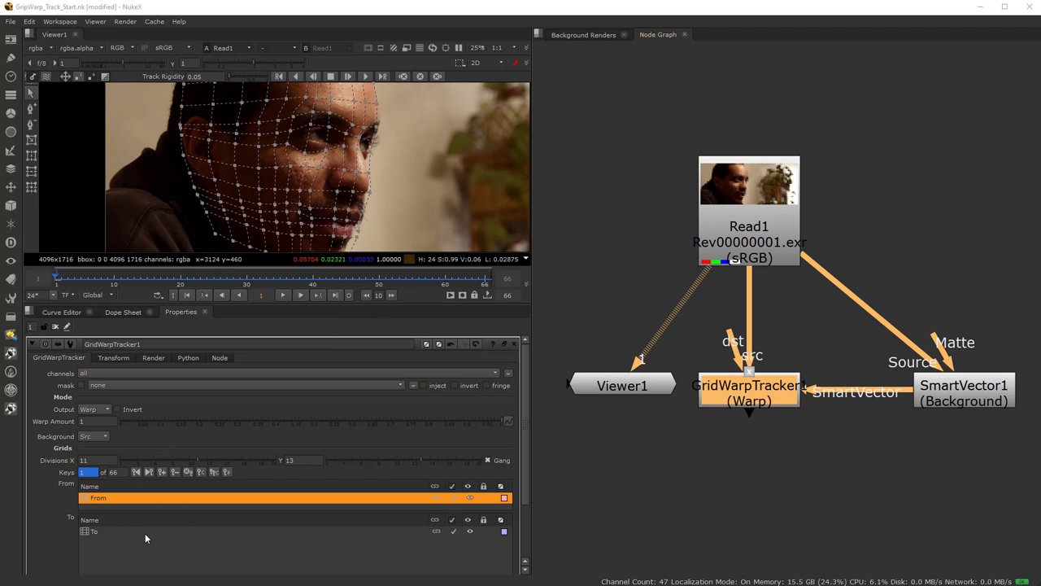
Select the To grid and scrub to frame 34 to check how it follows the face.
left_click(98, 532)
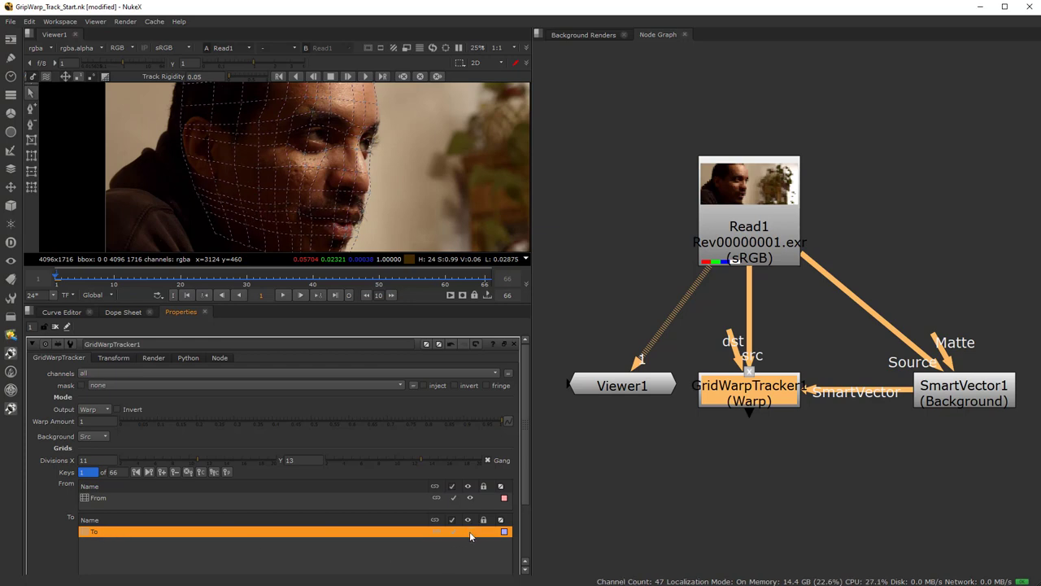
scroll(249, 203, "up", 6)
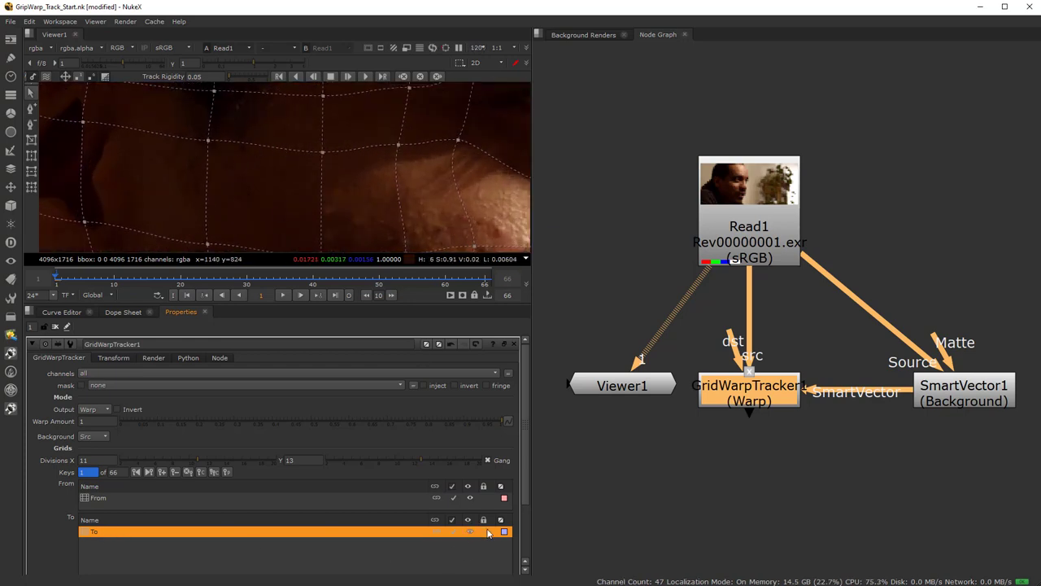
scroll(244, 177, "down", 6)
left_click(319, 294)
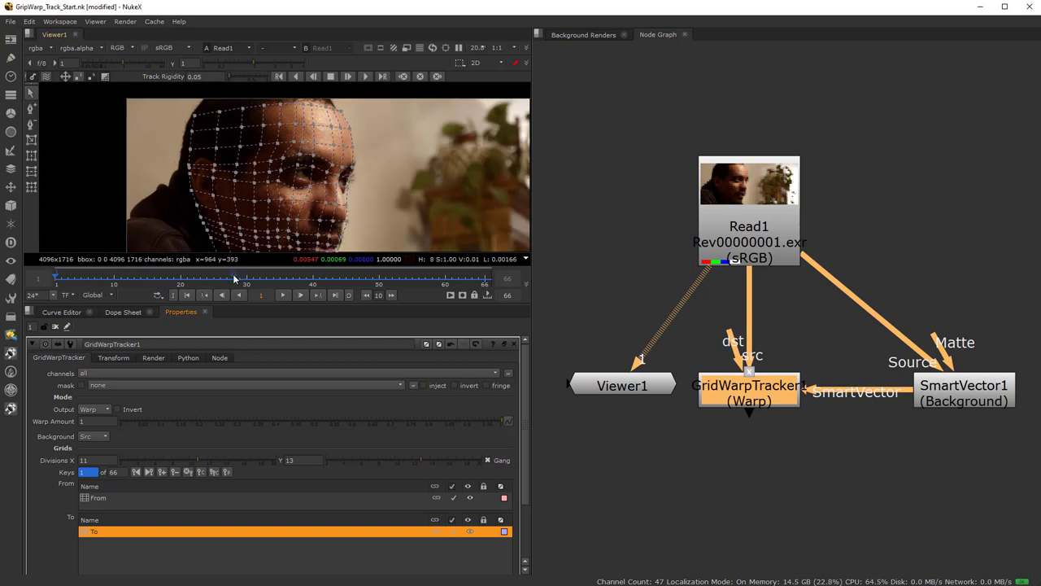
left_click_drag(323, 272, 274, 273)
scroll(297, 178, "down", 2)
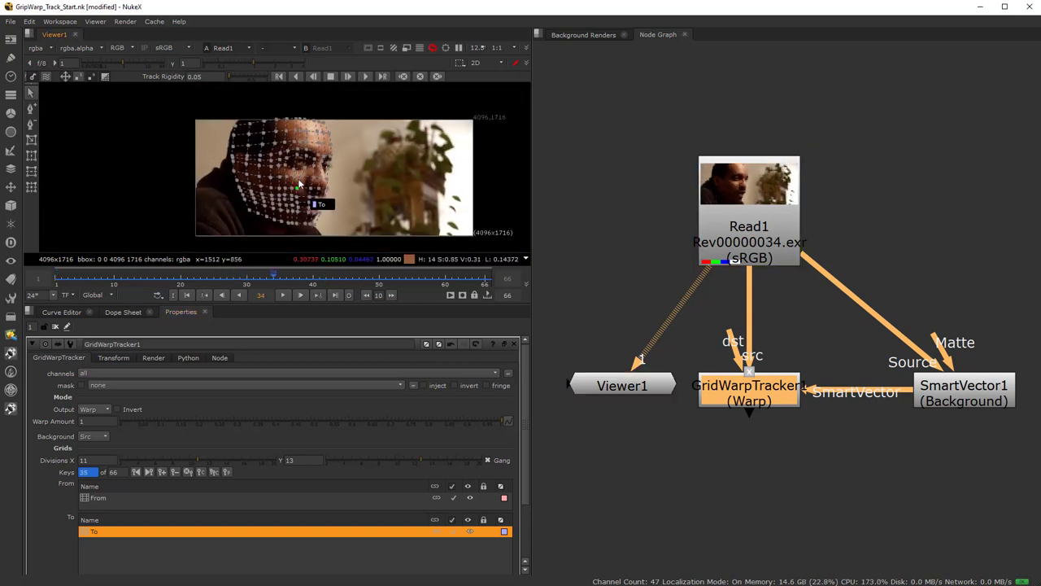
Hide the From grid in the viewer and reselect the To grid for a closer look at the lower face.
left_click(93, 498)
left_click(471, 500)
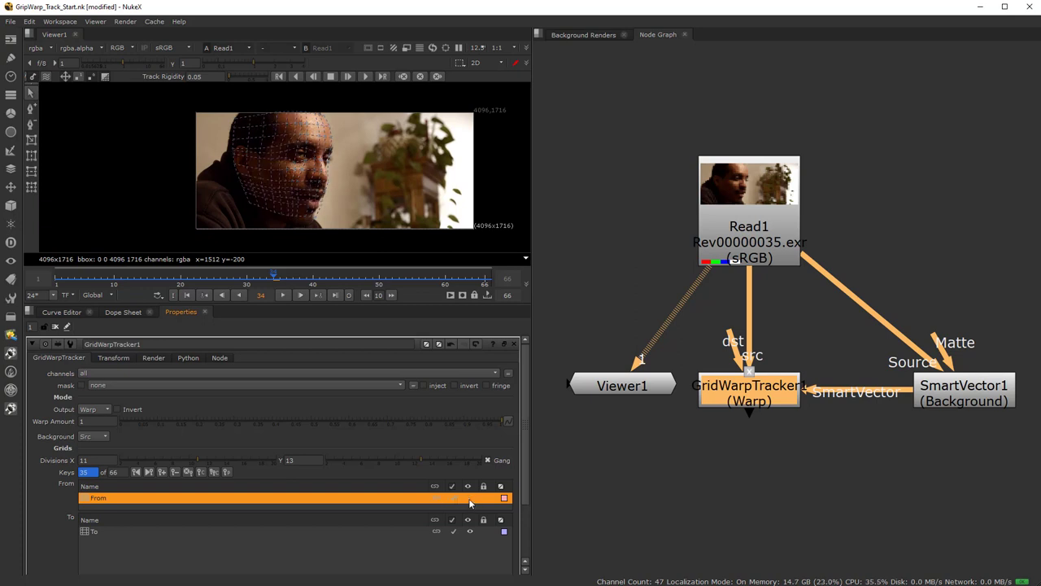
left_click(102, 531)
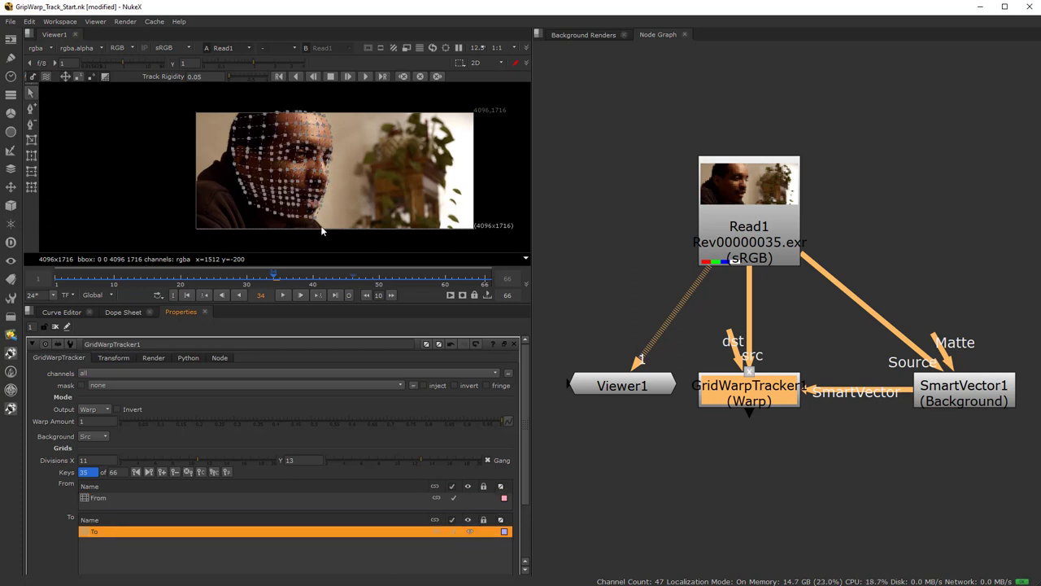
scroll(250, 190, "up", 2)
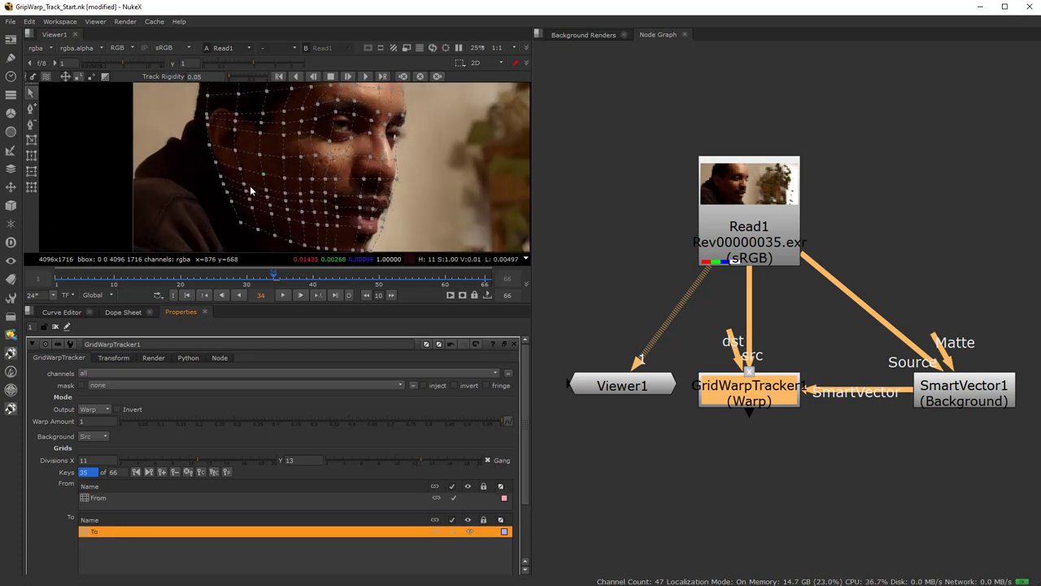
scroll(251, 190, "up", 2)
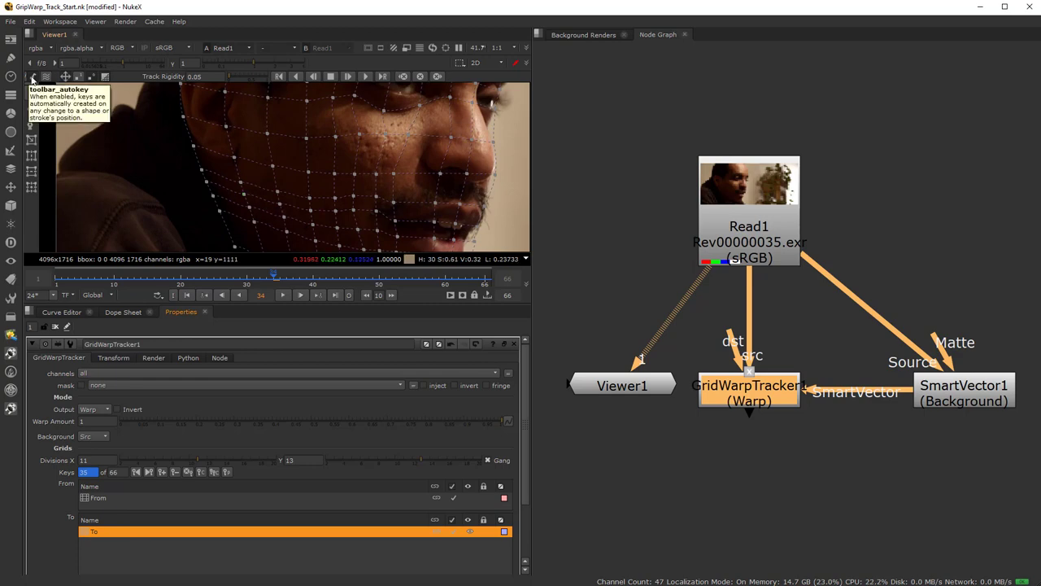
Inspect the grids' keyframes in the Dope Sheet and Curve Editor, and return to the GridWarpTracker1 properties.
left_click(123, 313)
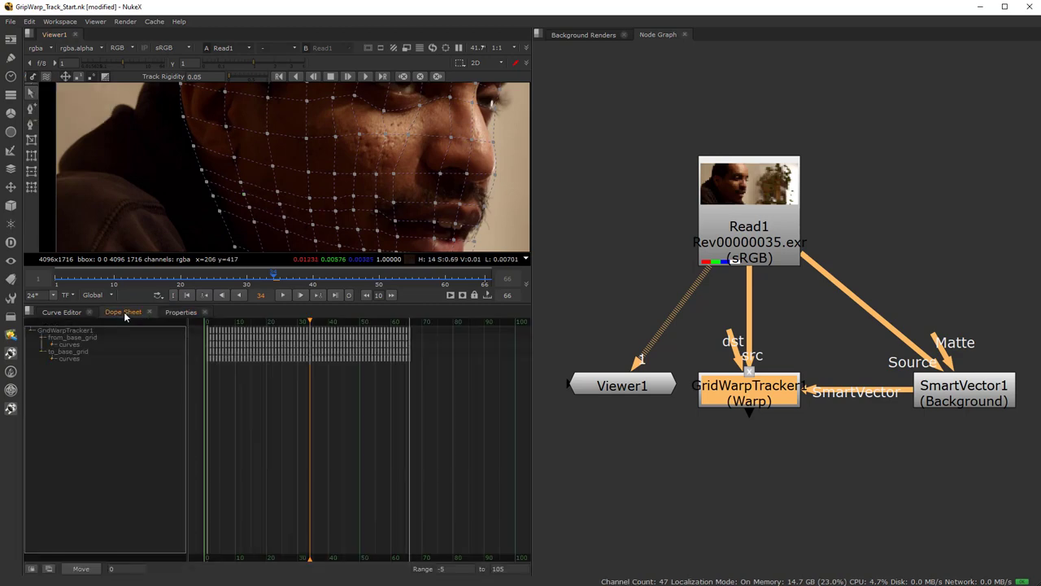
left_click(62, 313)
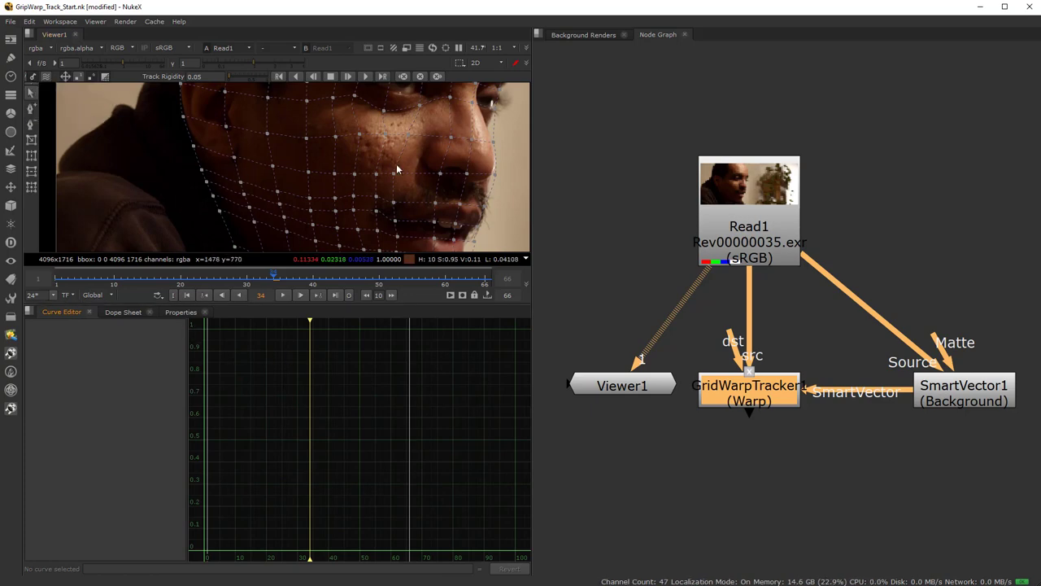
scroll(397, 163, "down", 2)
scroll(341, 191, "up", 4)
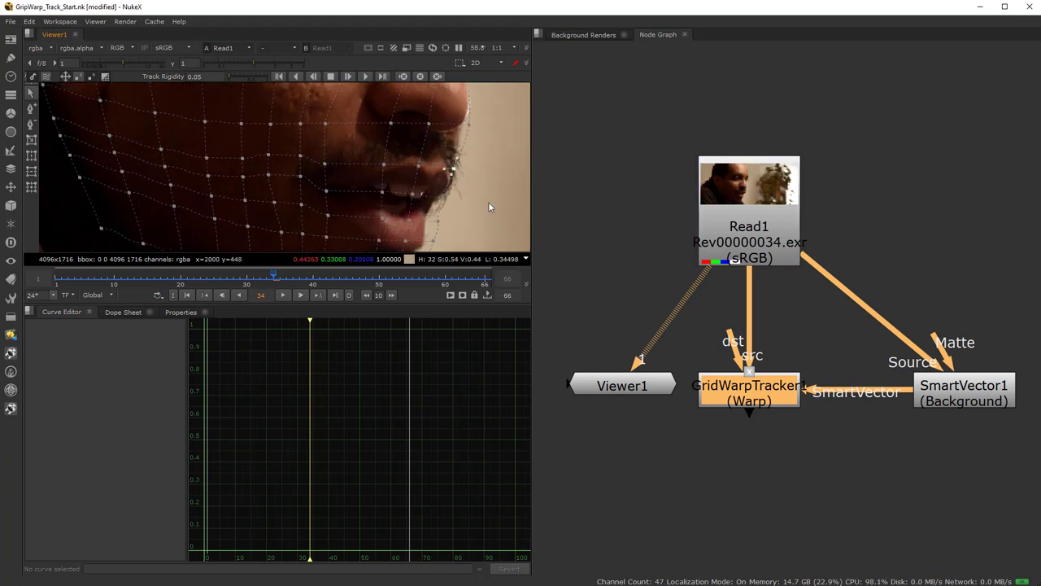
left_click(177, 312)
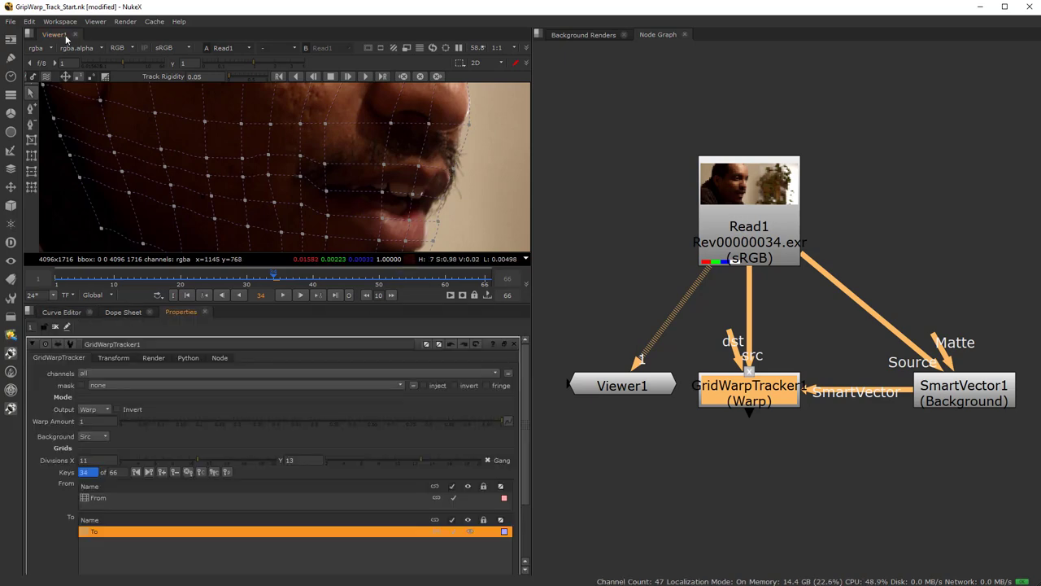
Undo the backward track and scrub the To grid between frames 28 and 33.
left_click(28, 21)
key("Escape")
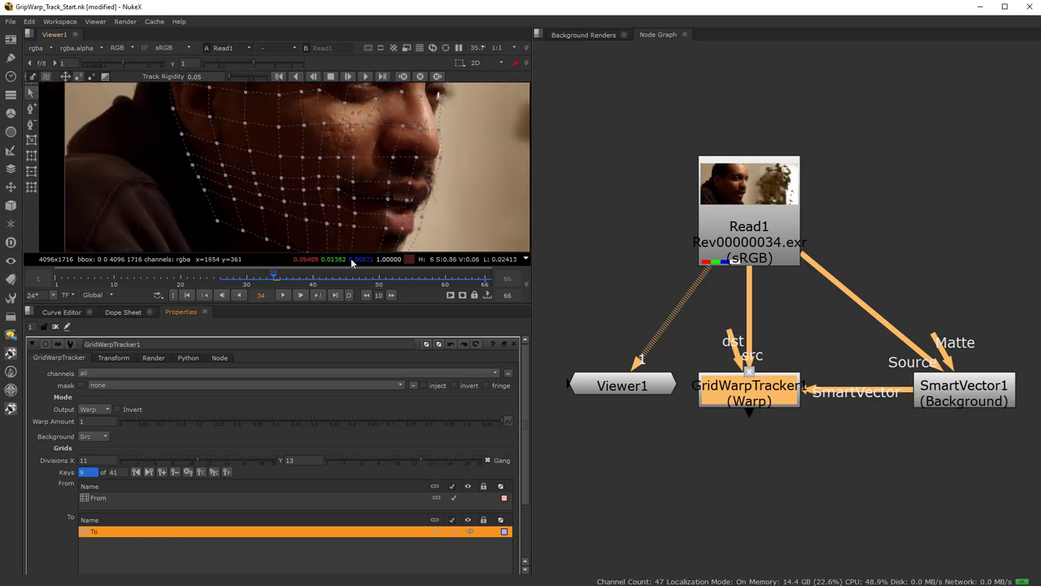
left_click(239, 294)
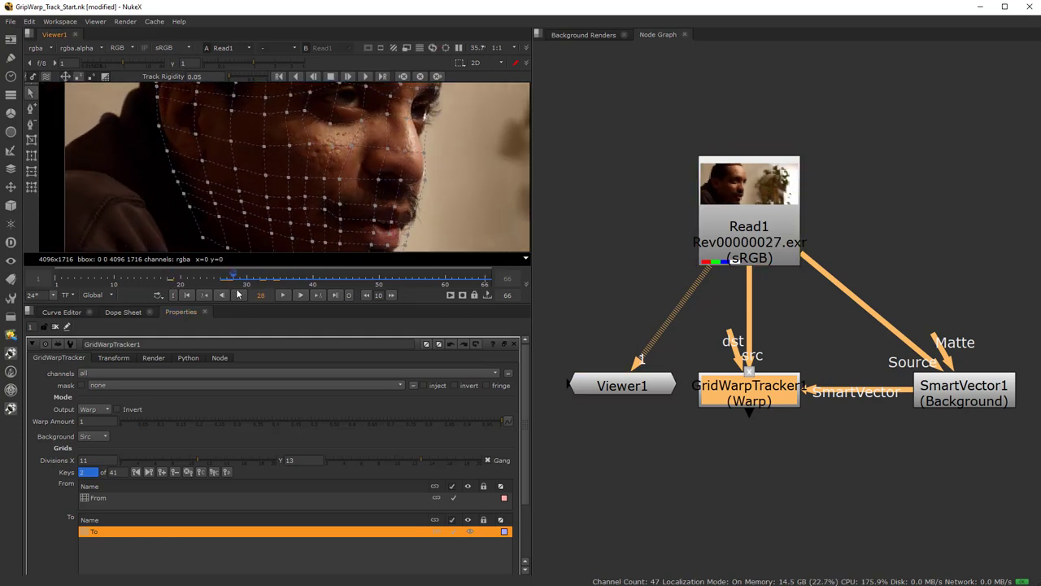
left_click_drag(238, 294, 267, 298)
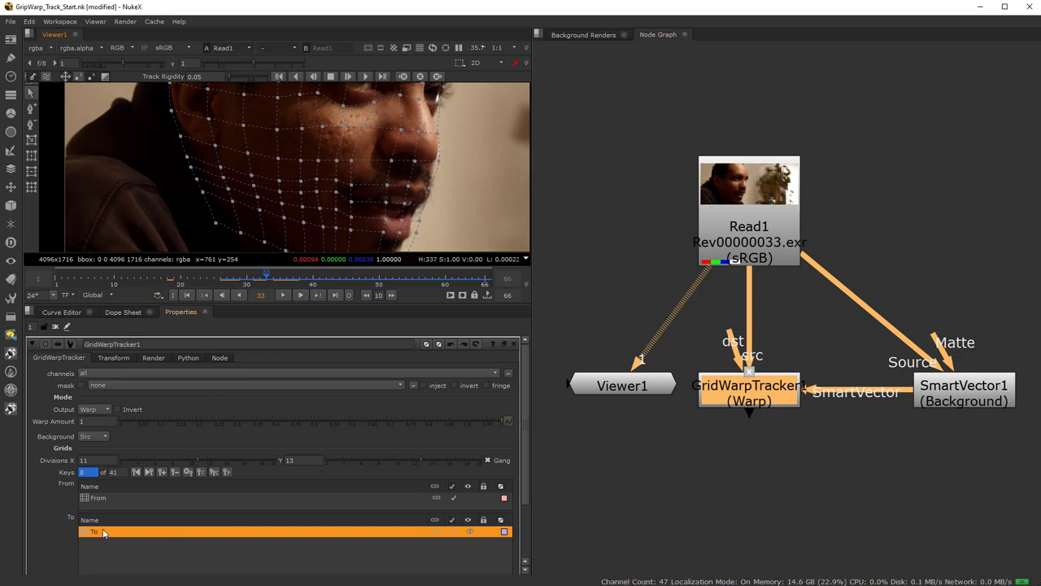
Add an adjustment grid to the To grid in GridWarpTracker1.
scroll(109, 516, "down", 3)
right_click(97, 453)
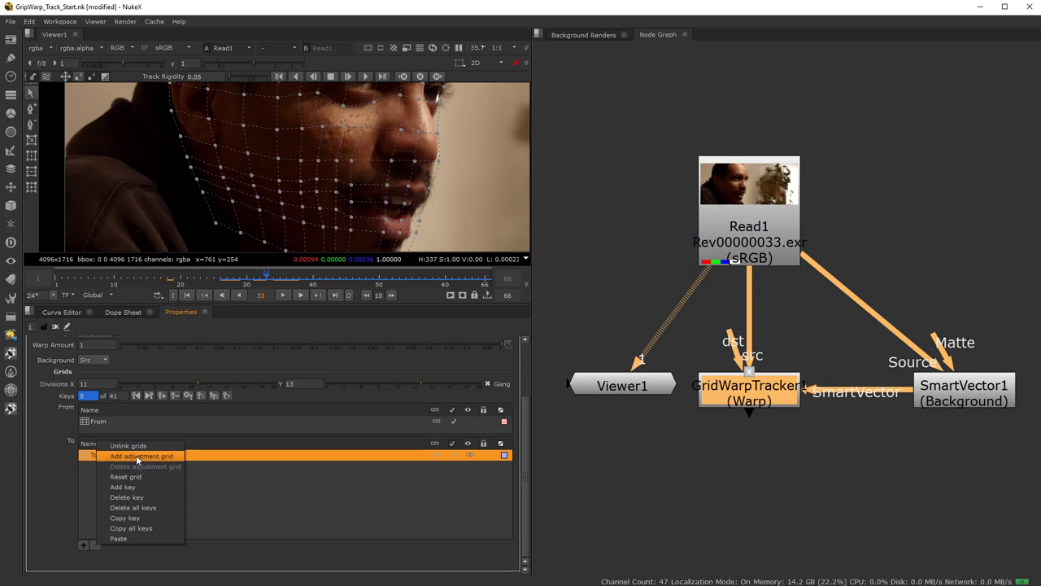
left_click(247, 474)
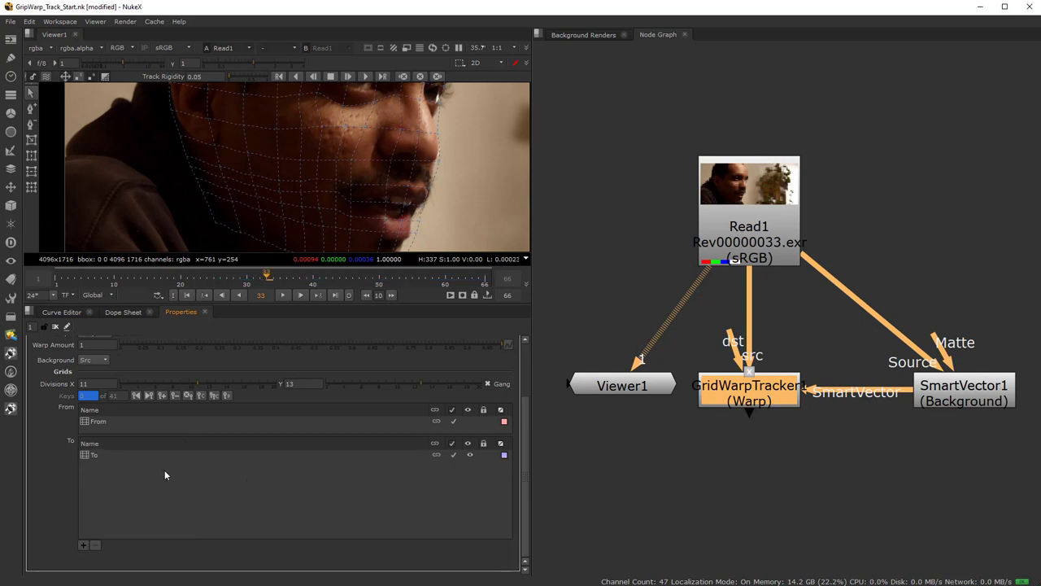
left_click(90, 454)
right_click(92, 452)
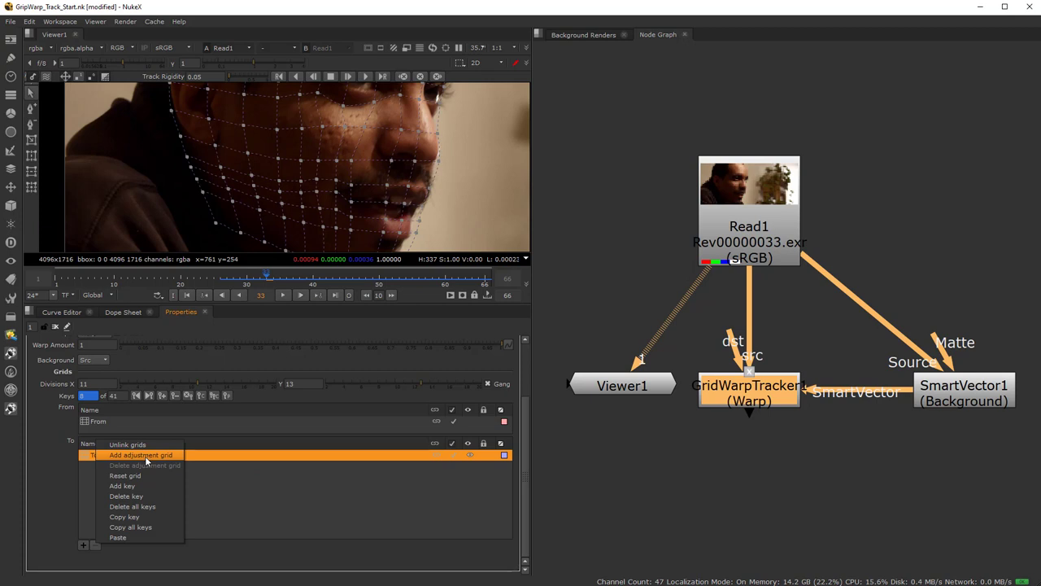
left_click(145, 456)
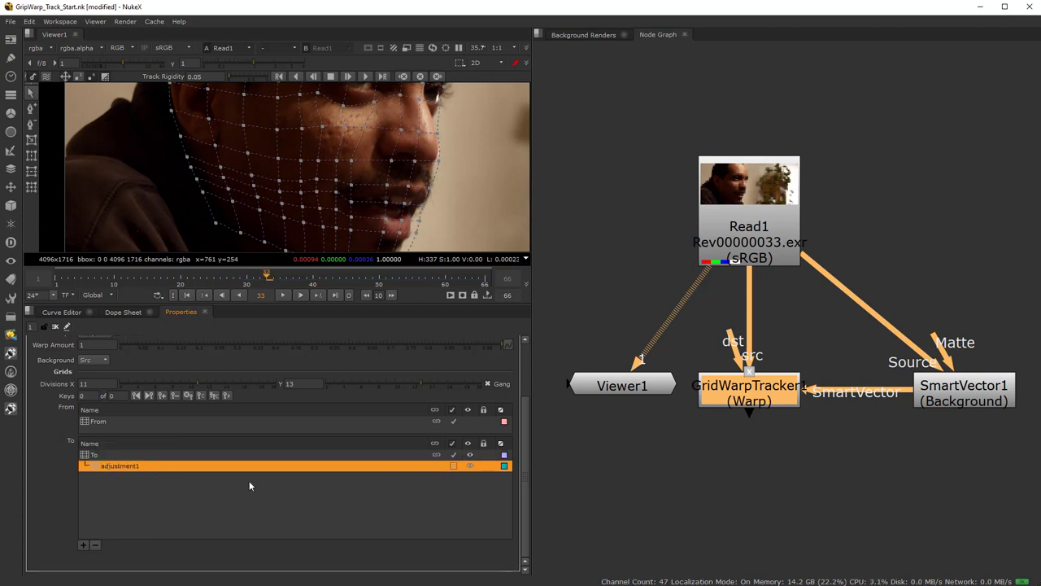
Hide the To grid in the viewer, select adjustment1 and look for its keys in the Dope Sheet and Curve Editor.
left_click(470, 454)
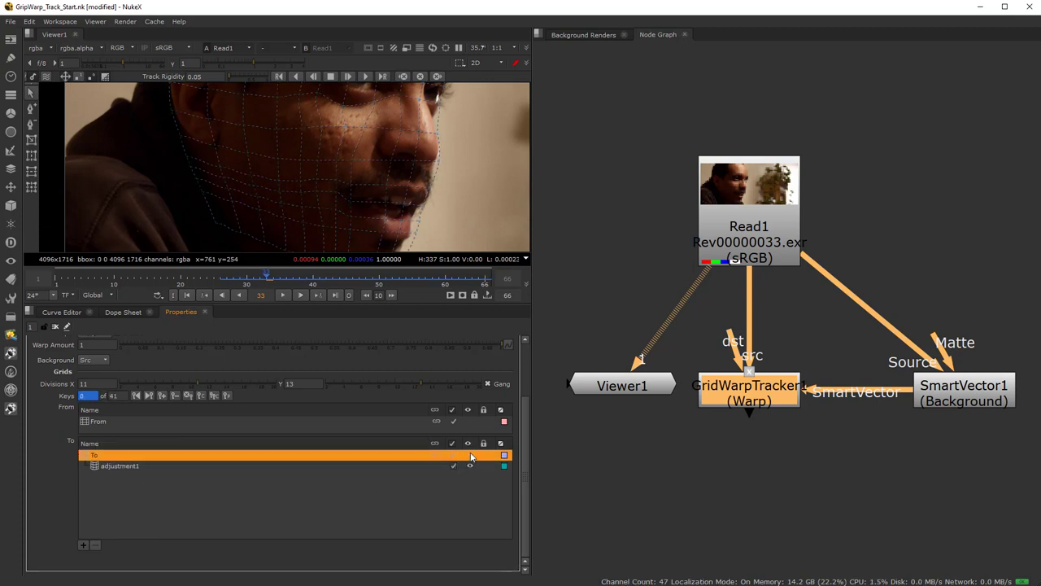
left_click(101, 466)
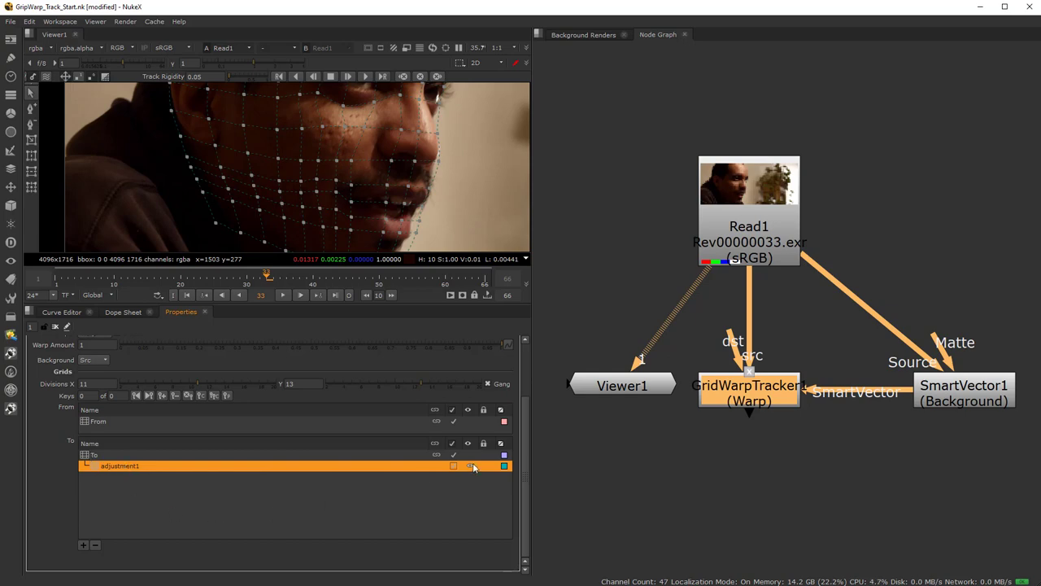
scroll(359, 180, "up", 2)
middle_click_drag(359, 181, 204, 176)
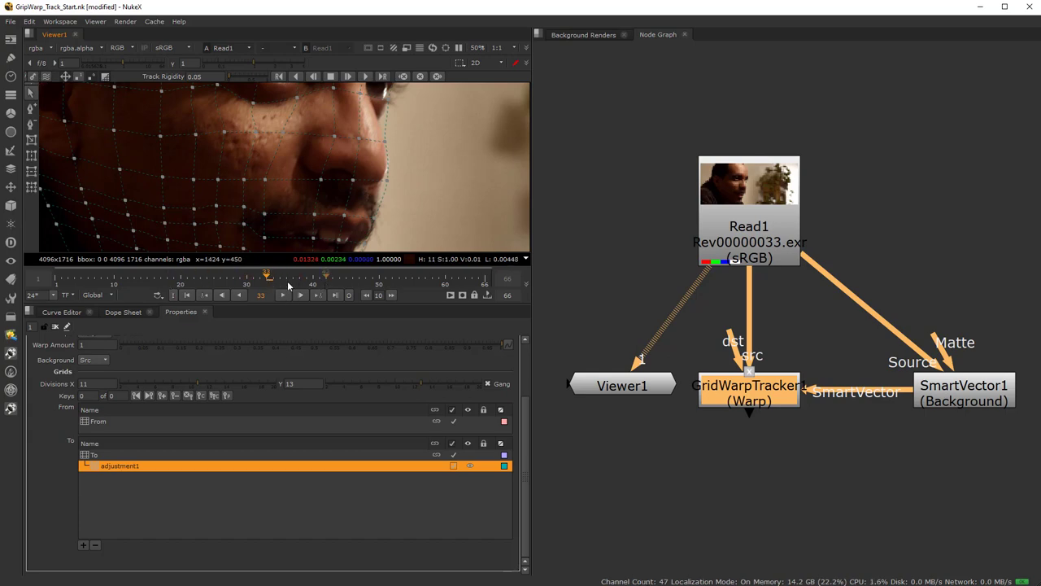
left_click(130, 312)
left_click(53, 311)
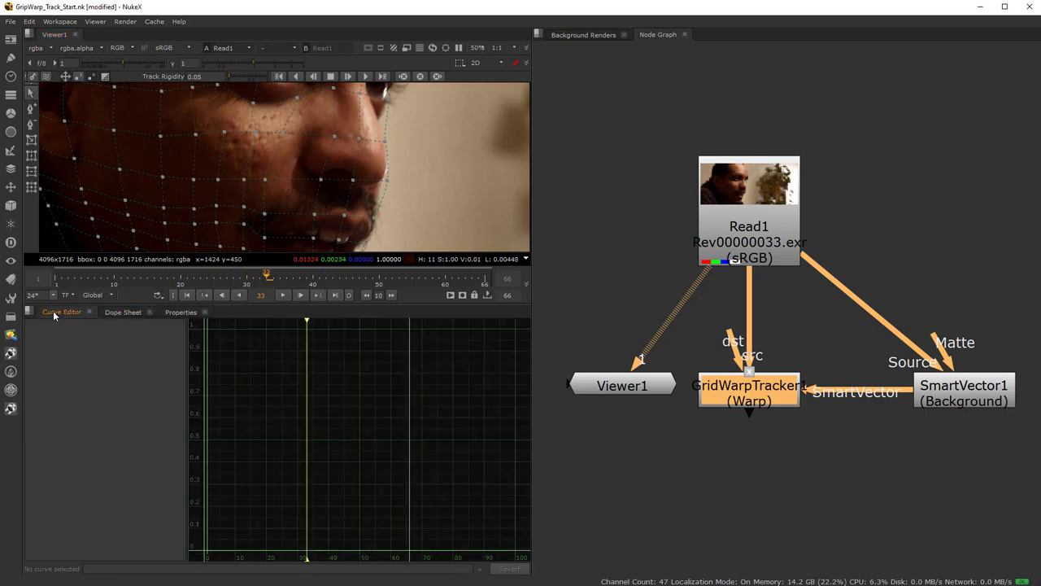
Pull the adjustment grid's upper-lip edge point outward at frame 33, and view the GridWarpTracker1 output in Viewer1.
left_click_drag(375, 218, 446, 221)
left_click_drag(634, 381, 737, 395)
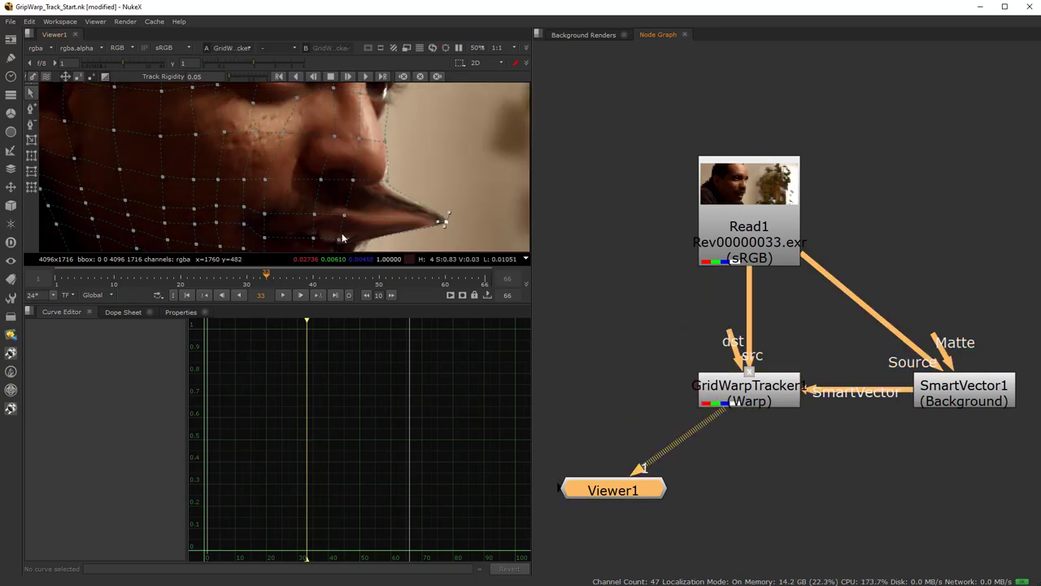
scroll(334, 218, "down", 3)
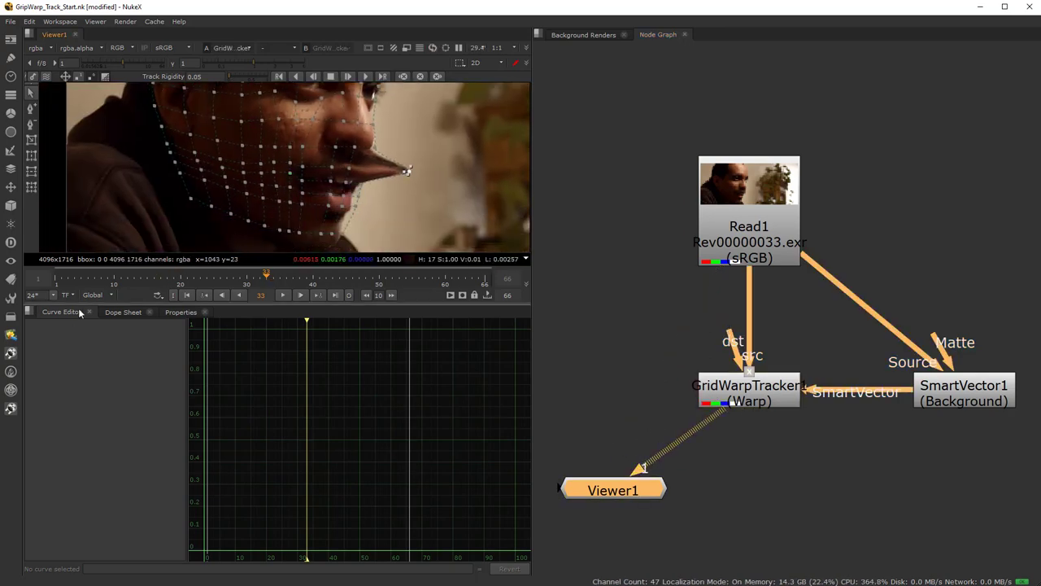
left_click(171, 313)
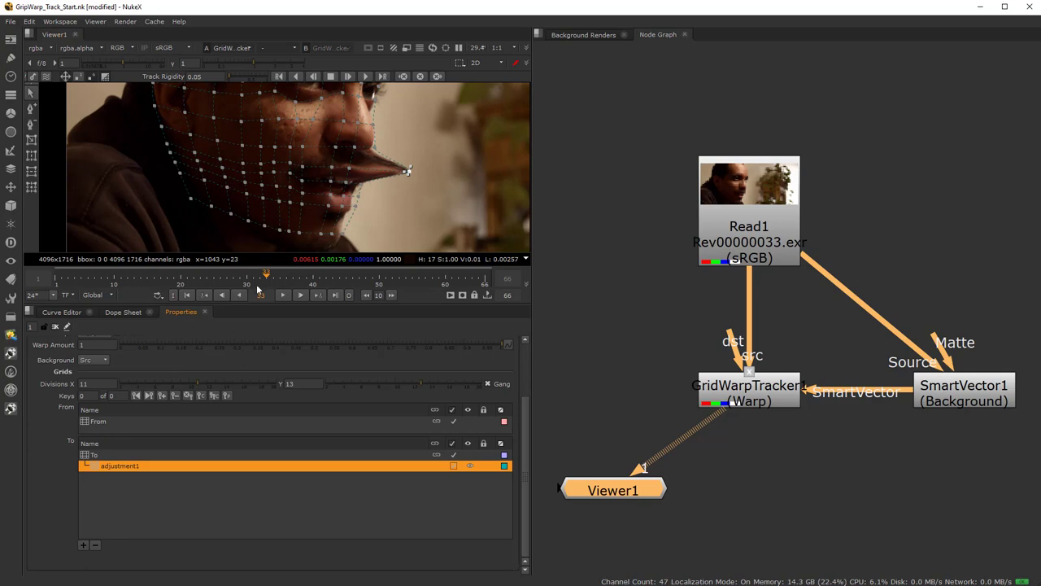
Go back to frame 24 to check how the lip warp follows the face, comparing the To and adjustment1 grids.
left_click_drag(266, 278, 218, 287)
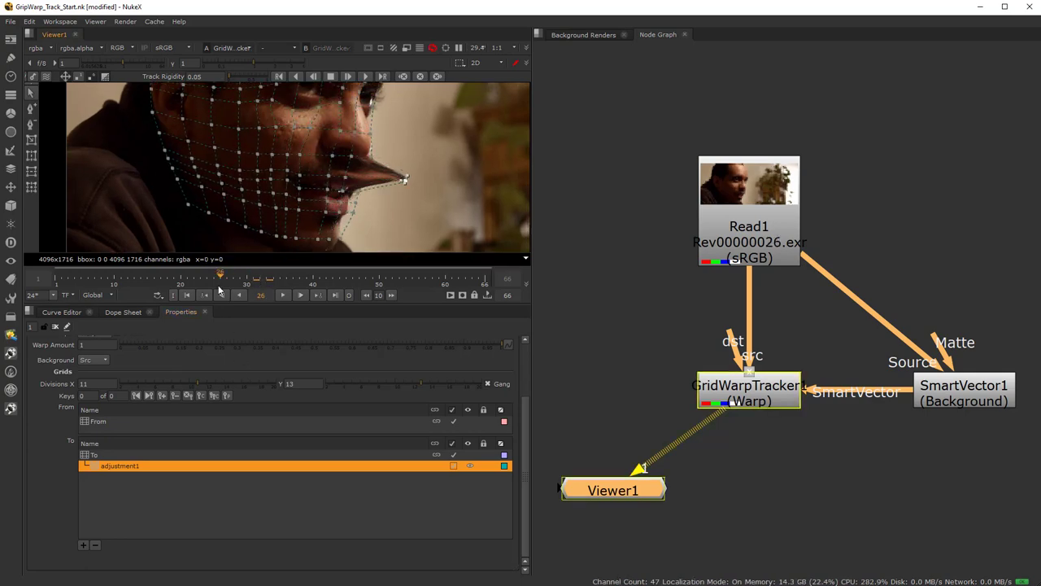
left_click(220, 294)
left_click(221, 295)
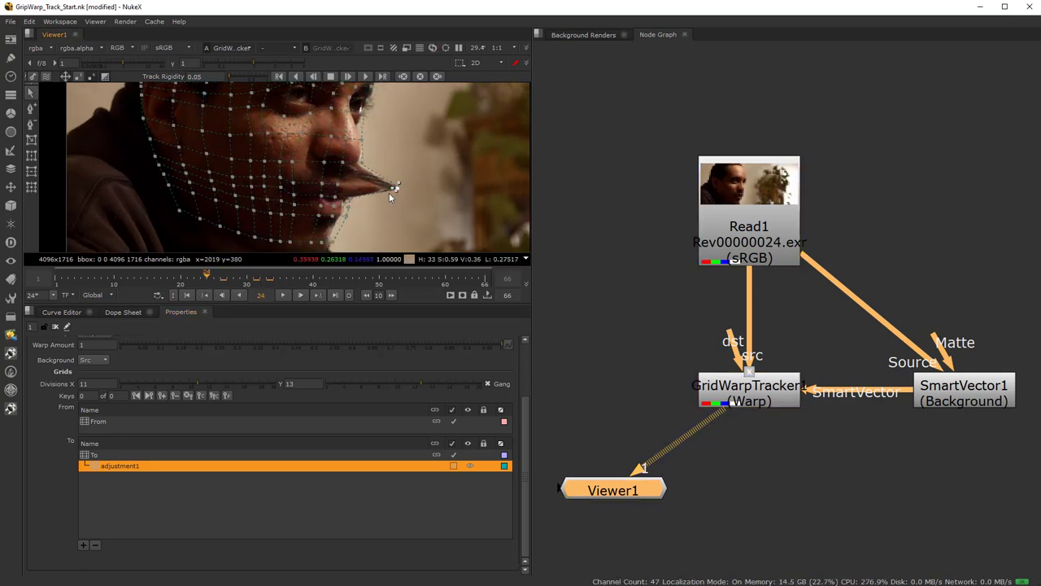
left_click(97, 456)
left_click(119, 468)
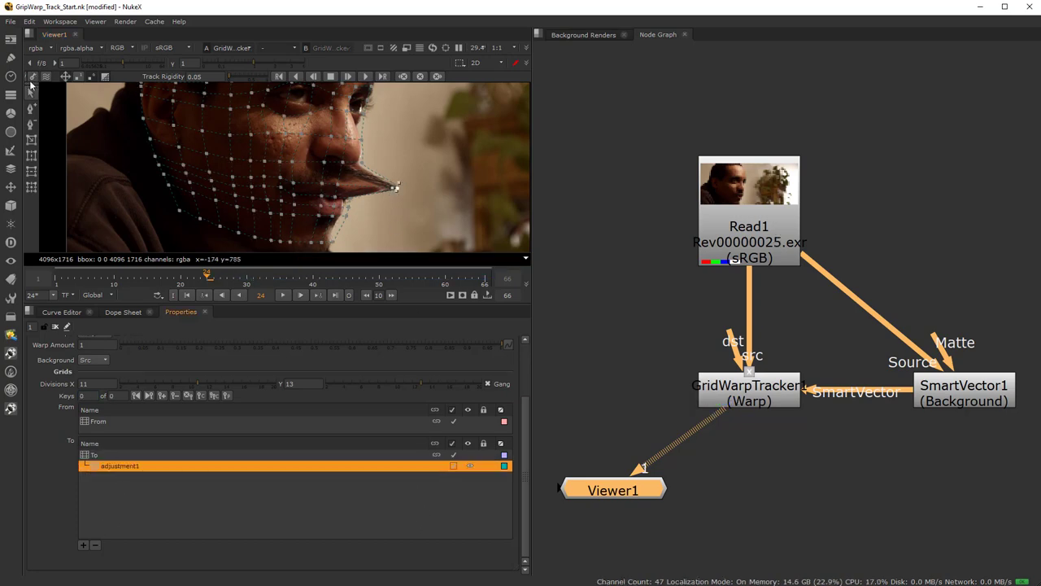
Replace adjustment1 with a fresh adjustment grid on the To grid, keeping the To grid hidden and the adjustment grid selected.
left_click(96, 546)
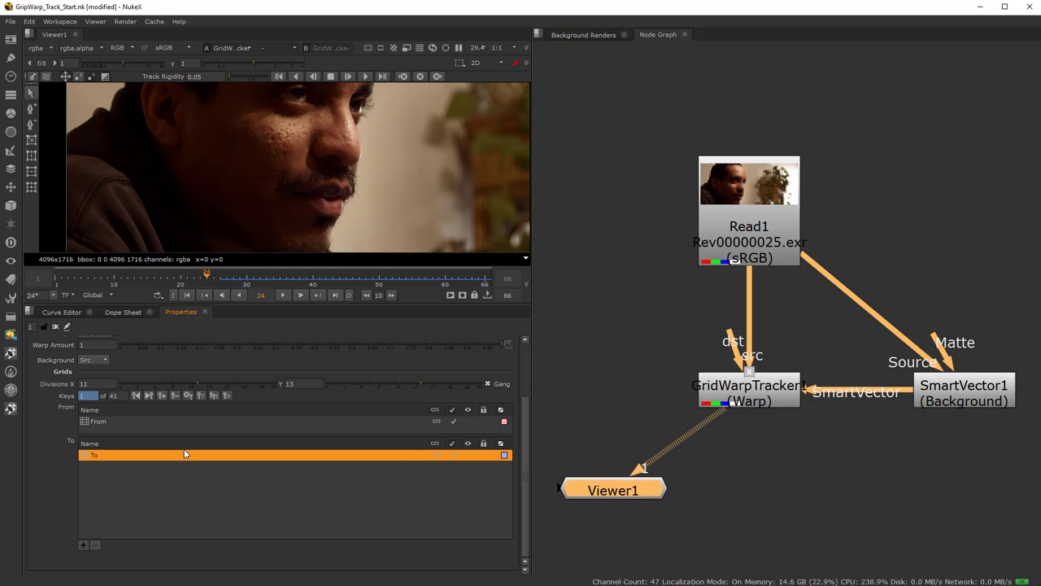
right_click(100, 458)
left_click(145, 458)
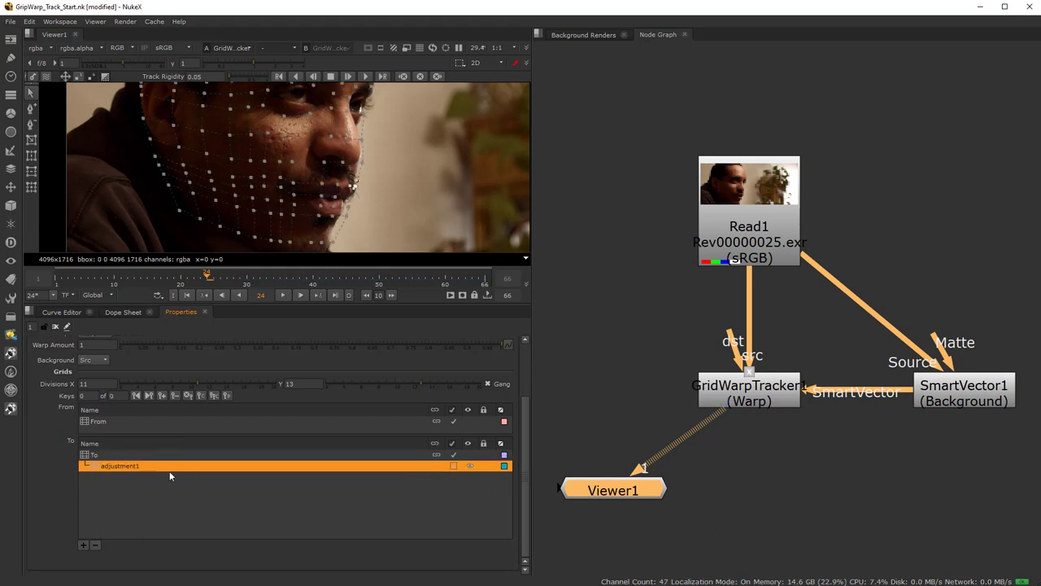
left_click(469, 456)
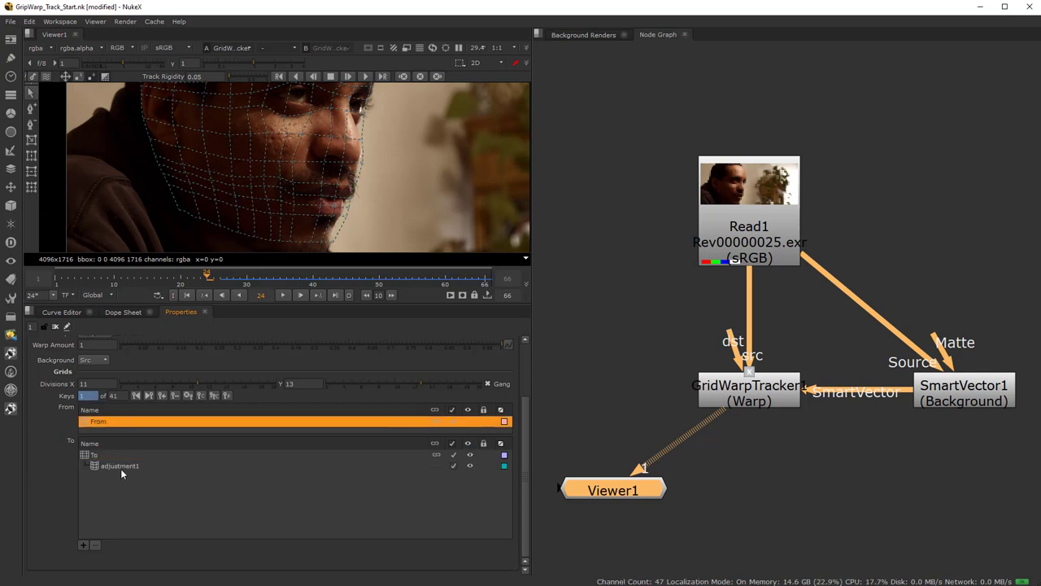
left_click(120, 467)
left_click(468, 455)
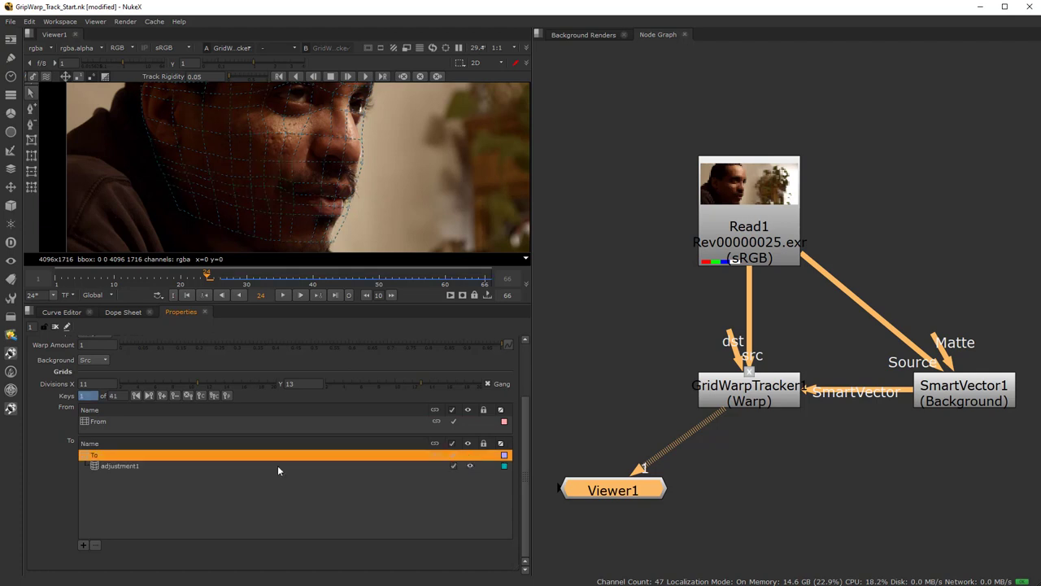
left_click(120, 466)
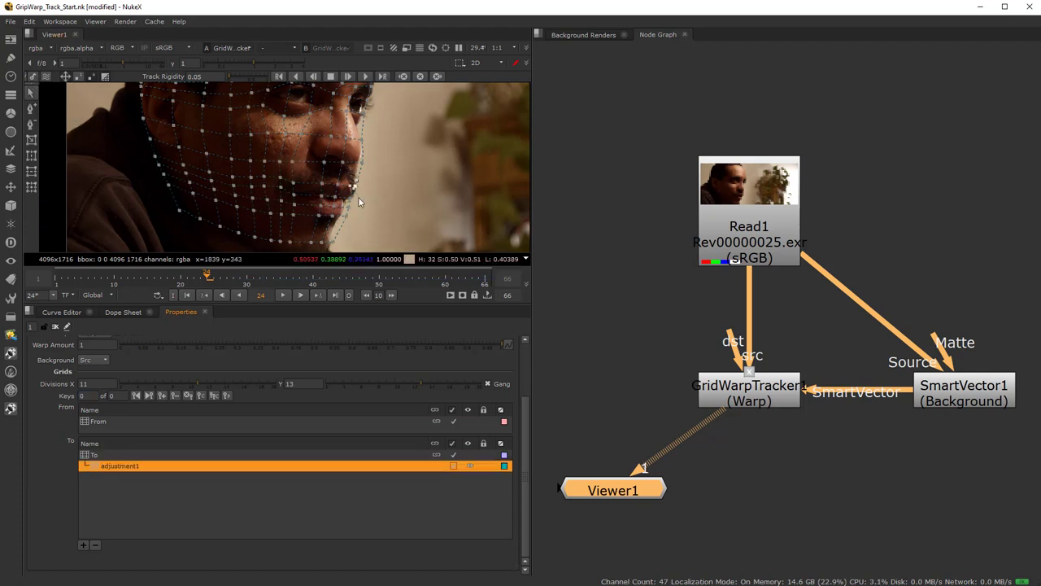
Stretch the adjustment grid's nose-edge point outward at frame 24, and pull it farther out at frame 39.
left_click_drag(356, 179, 393, 163)
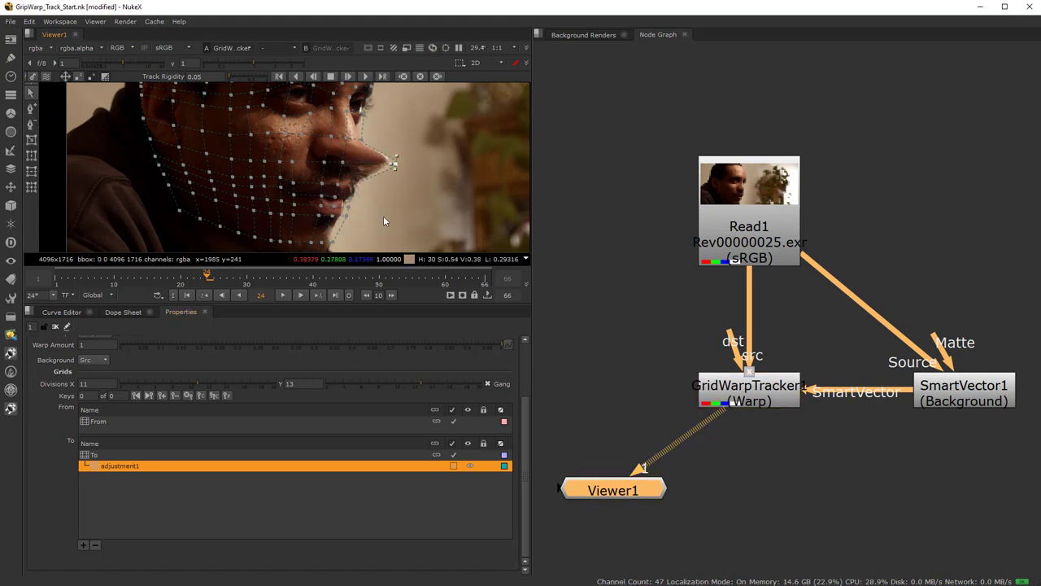
left_click_drag(144, 276, 307, 276)
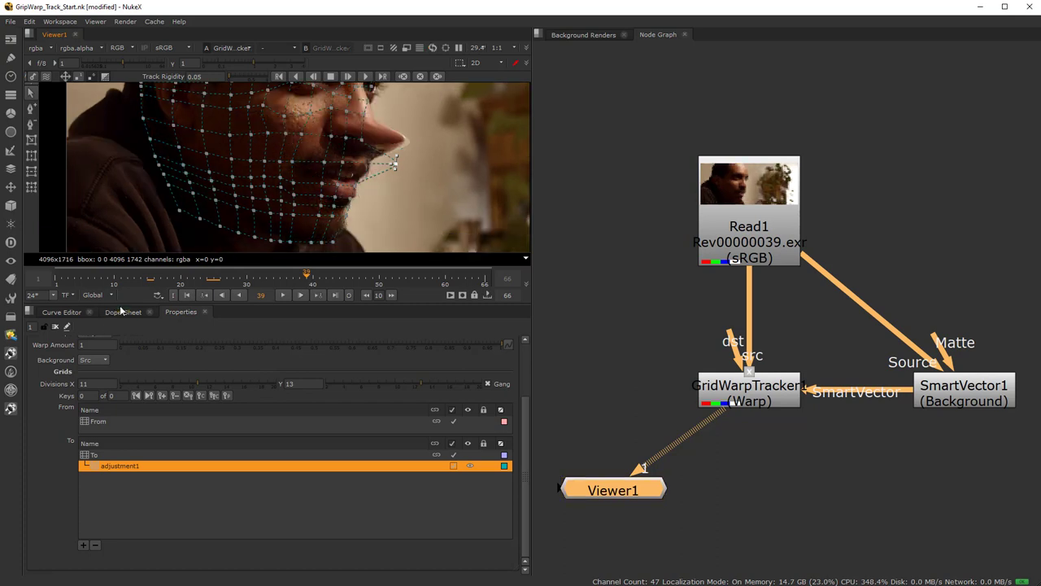
left_click(123, 312)
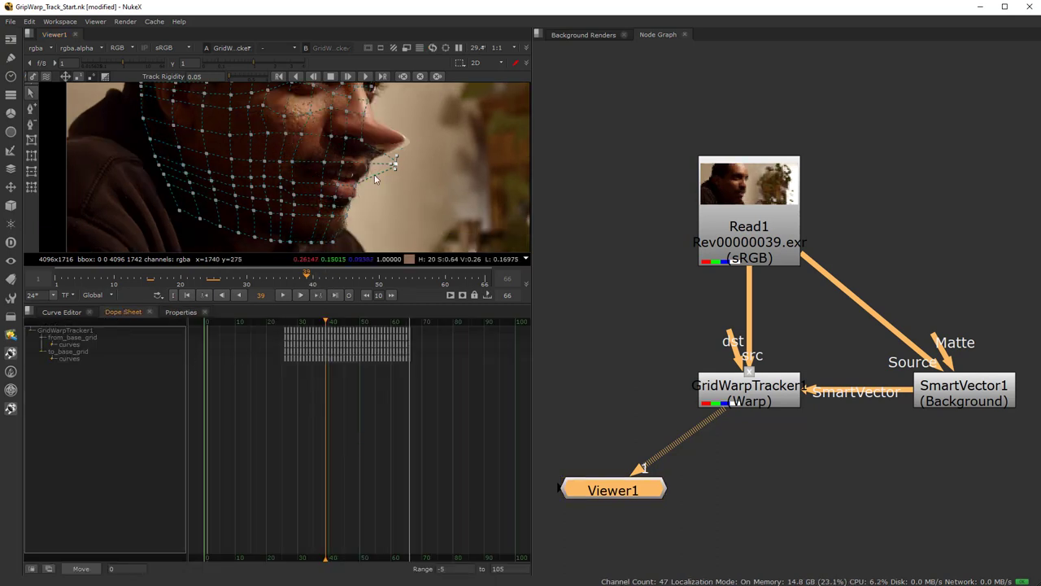
left_click_drag(393, 163, 453, 163)
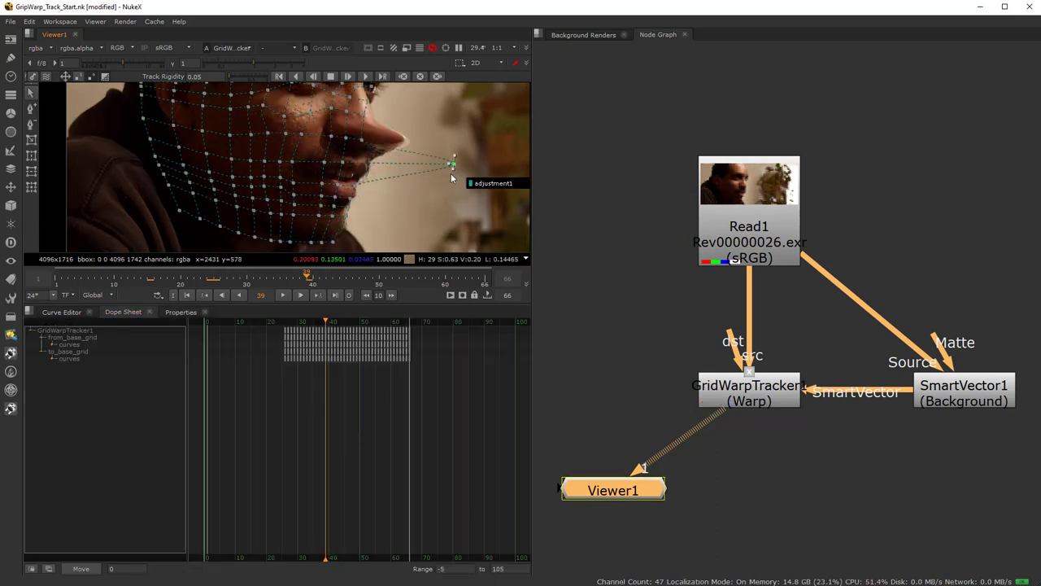
Animate the stretched nose point by moving it down at frame 30 and up at frame 42.
left_click(287, 279)
left_click(248, 279)
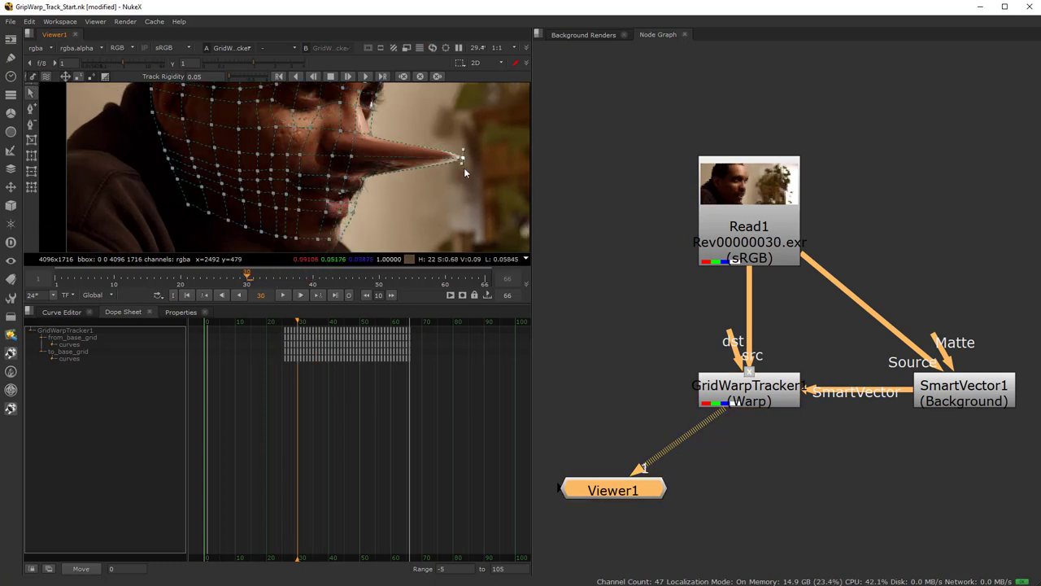
left_click_drag(462, 157, 441, 208)
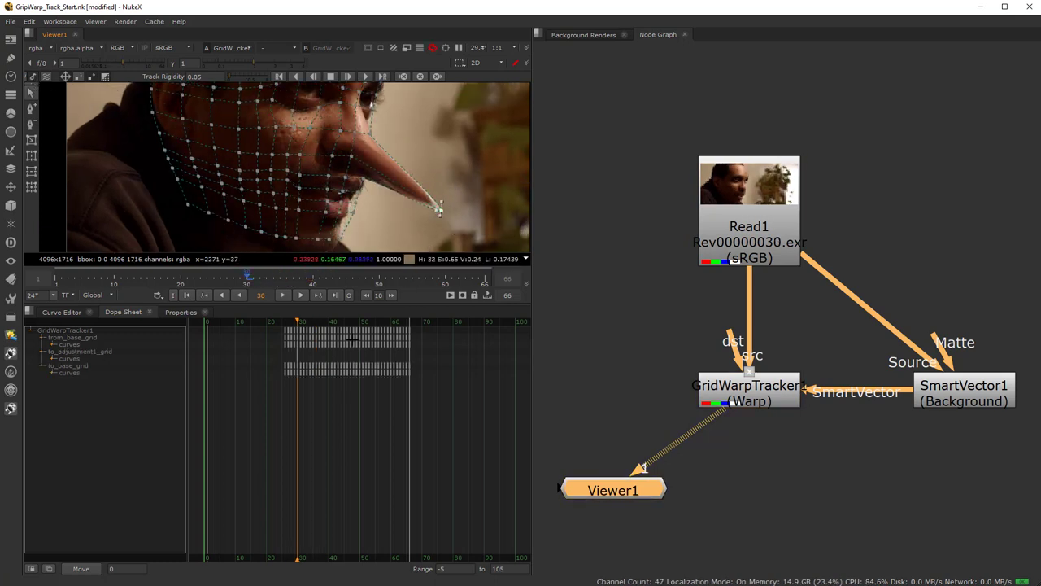
left_click_drag(250, 279, 363, 263)
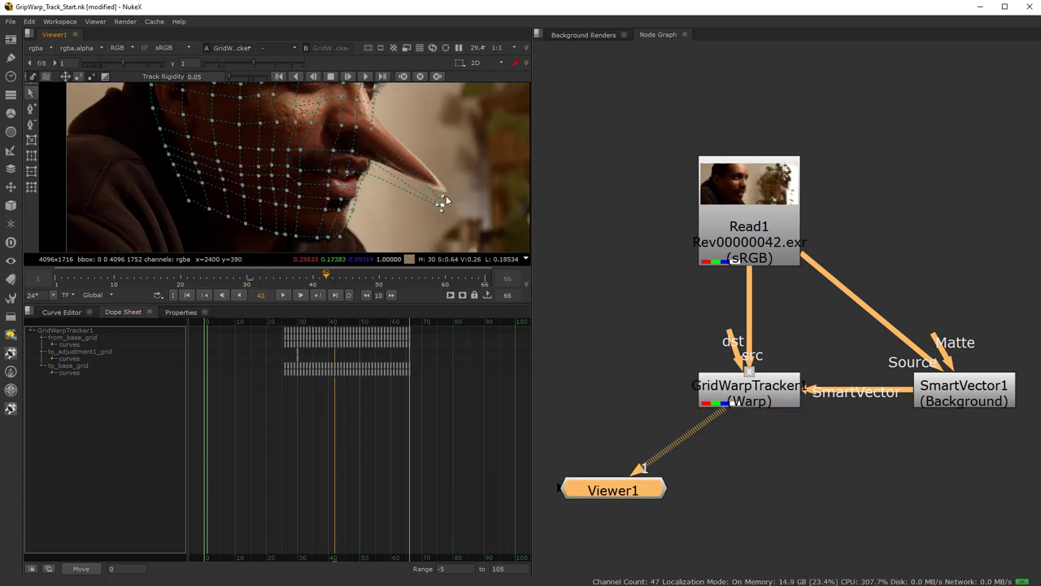
left_click_drag(443, 203, 452, 142)
Scrub to frame 36 and compare the keys of the To and adjustment1 grids in the GridWarpTracker1 properties.
left_click_drag(324, 281, 286, 283)
left_click(50, 311)
left_click(179, 313)
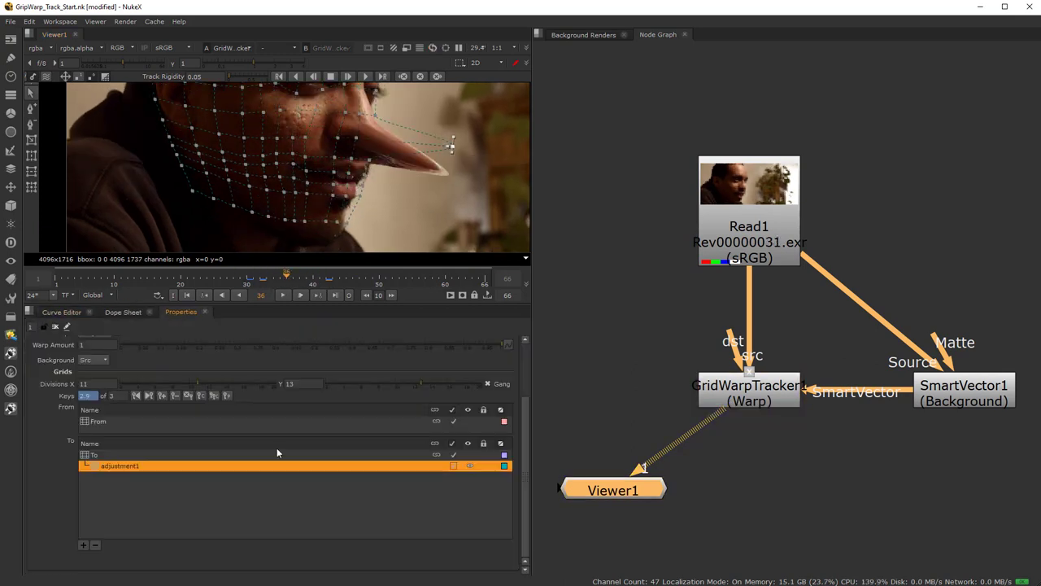
left_click(110, 456)
left_click(135, 466)
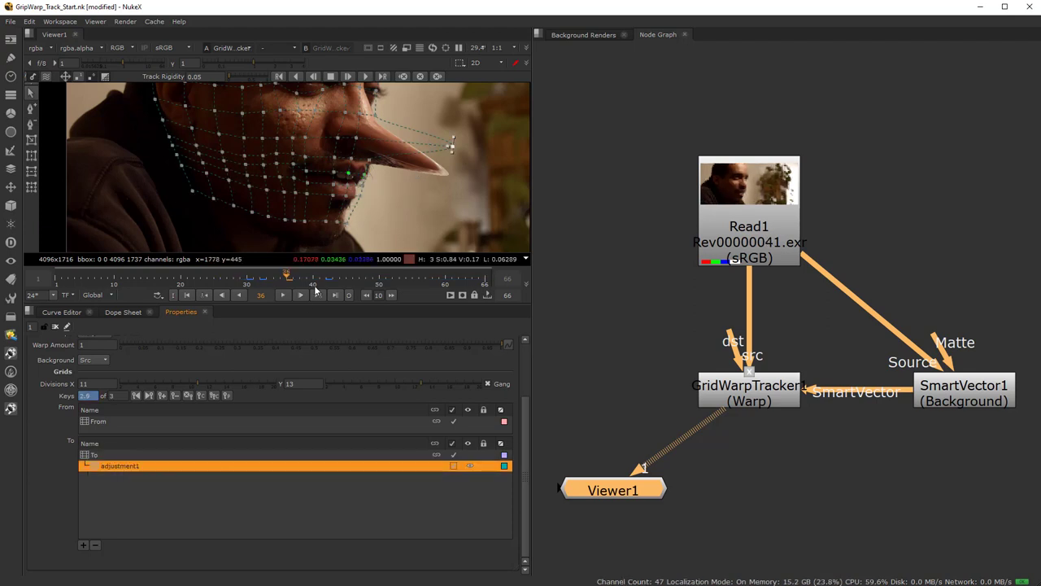
Delete the keyed adjustment1 grid and add a new adjustment grid to the To grid.
left_click(96, 544)
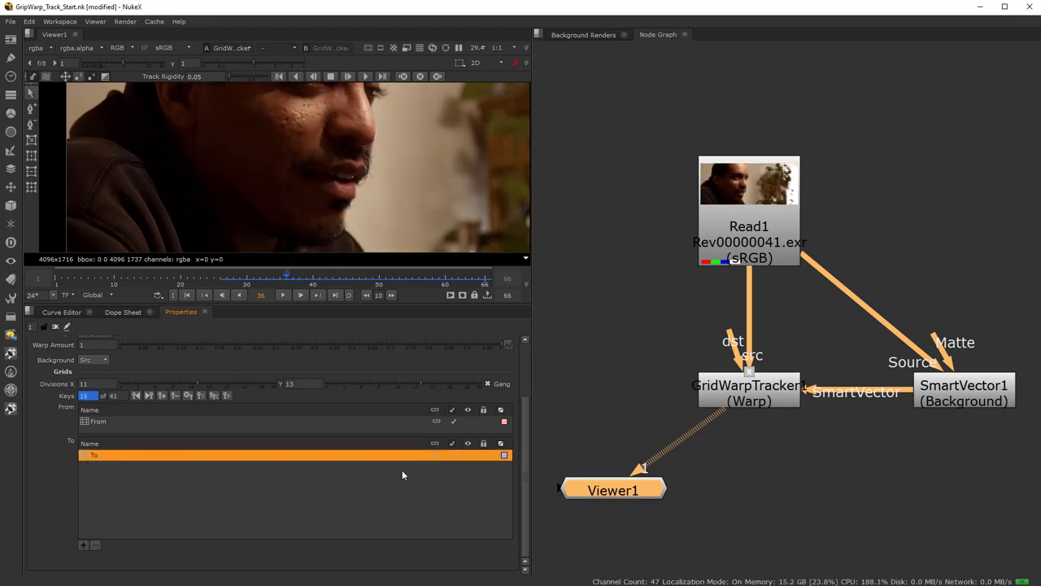
right_click(119, 458)
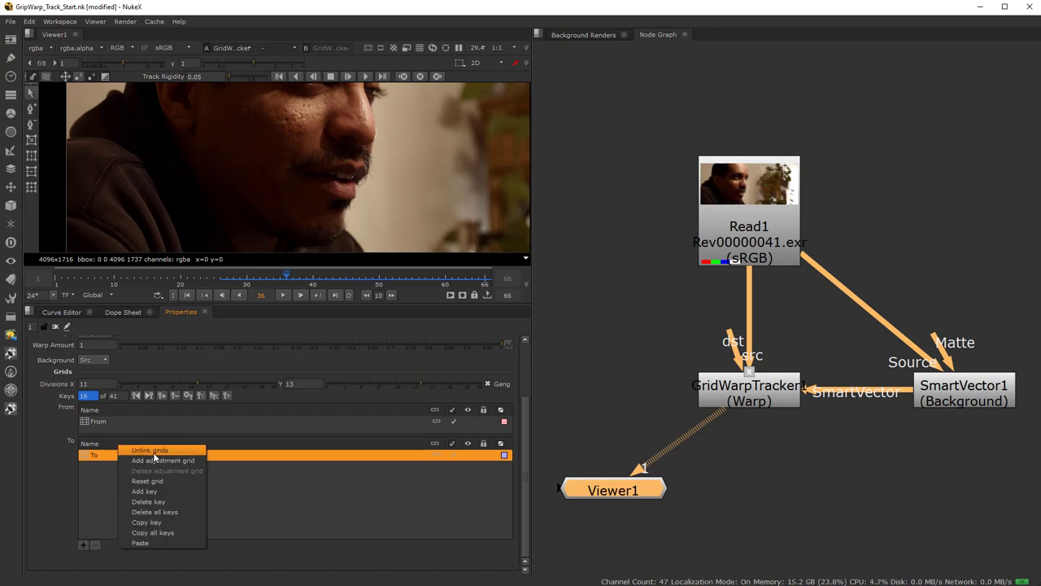
left_click(160, 460)
Add a second adjustment grid under the To grid, switch between the two adjustment grids, and delete adjustment2.
left_click(102, 454)
right_click(101, 453)
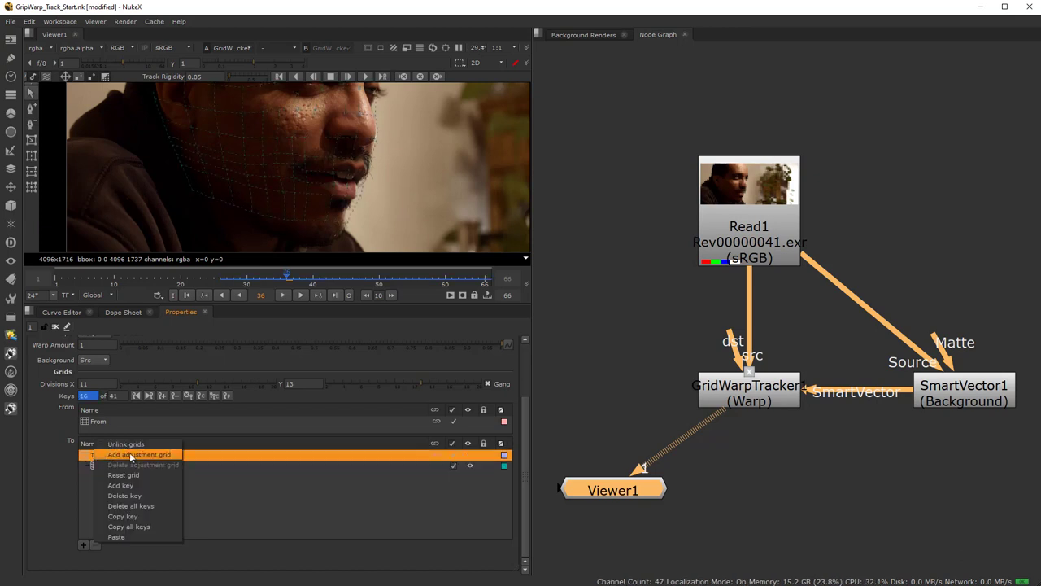
left_click(143, 455)
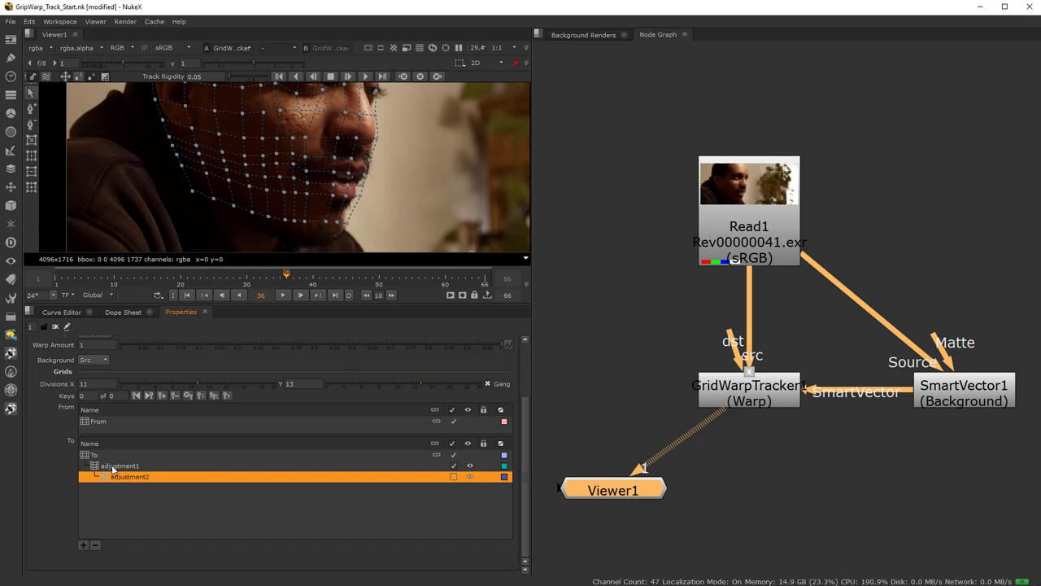
left_click(119, 465)
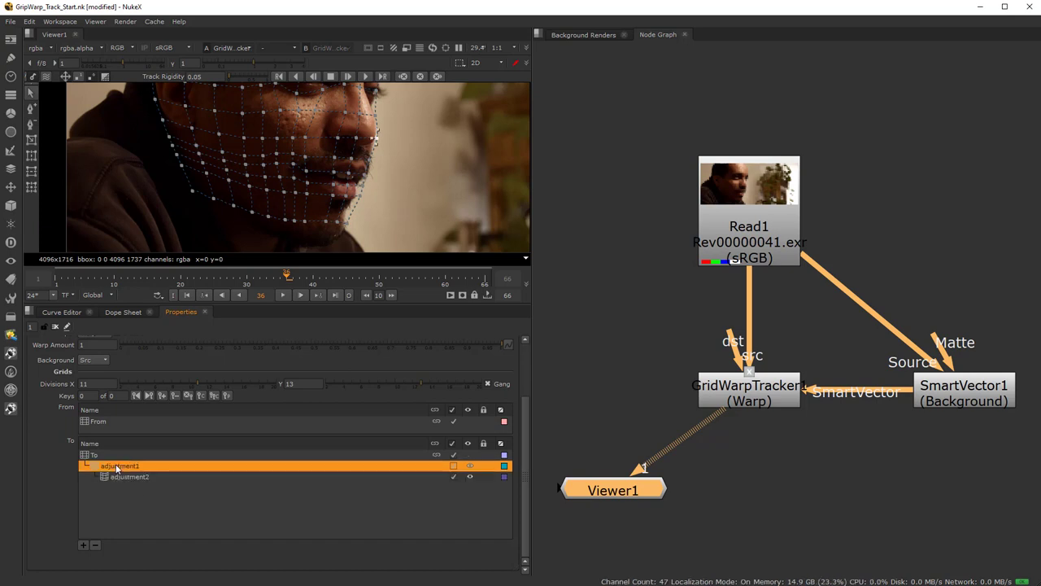
left_click(122, 476)
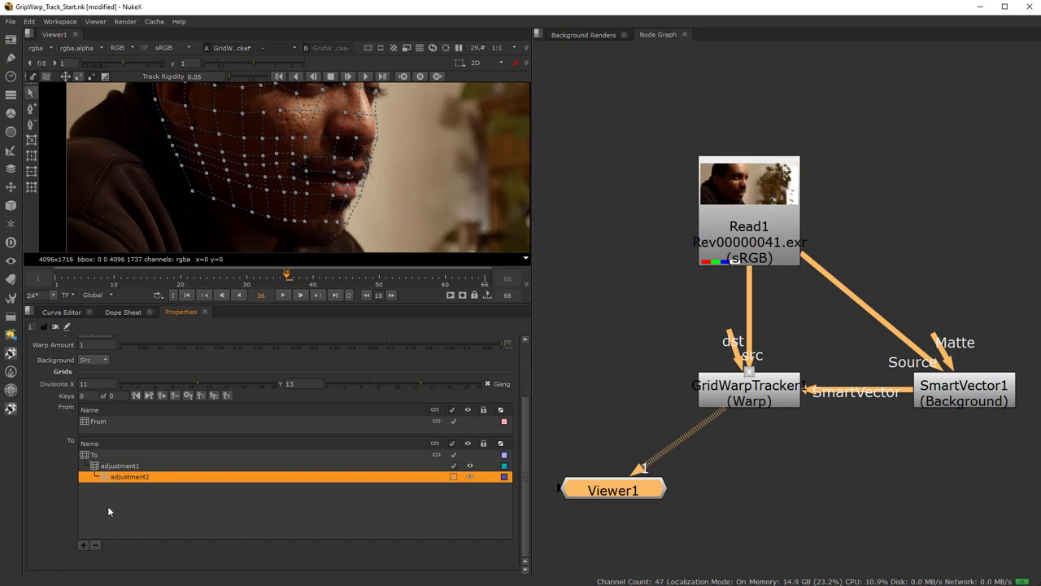
left_click(96, 543)
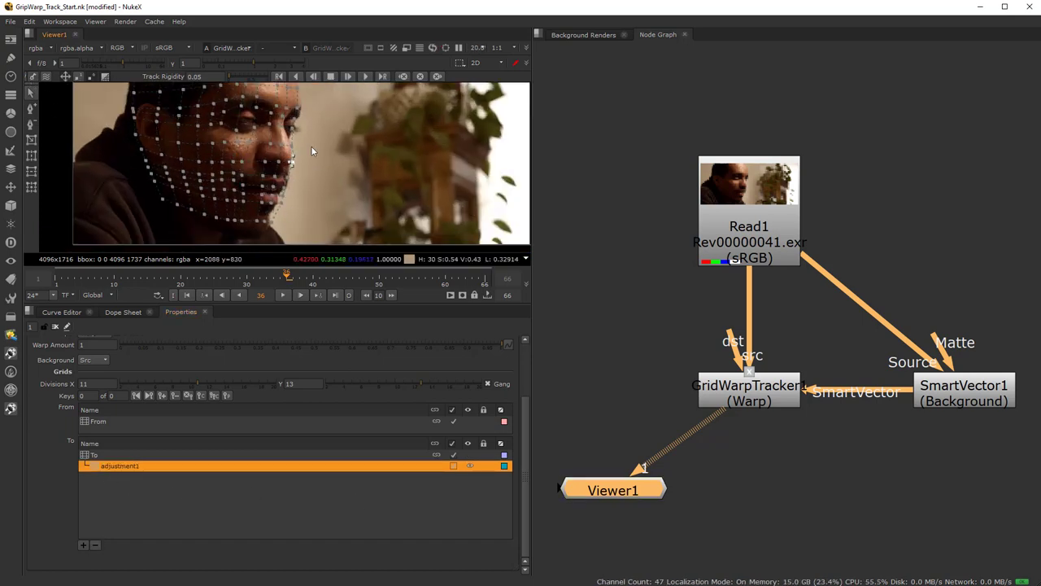
Pull the nose-tip point of the adjustment1 grid outward, away from the face, at frame 36.
scroll(310, 146, "up", 5)
middle_click_drag(260, 180, 317, 188)
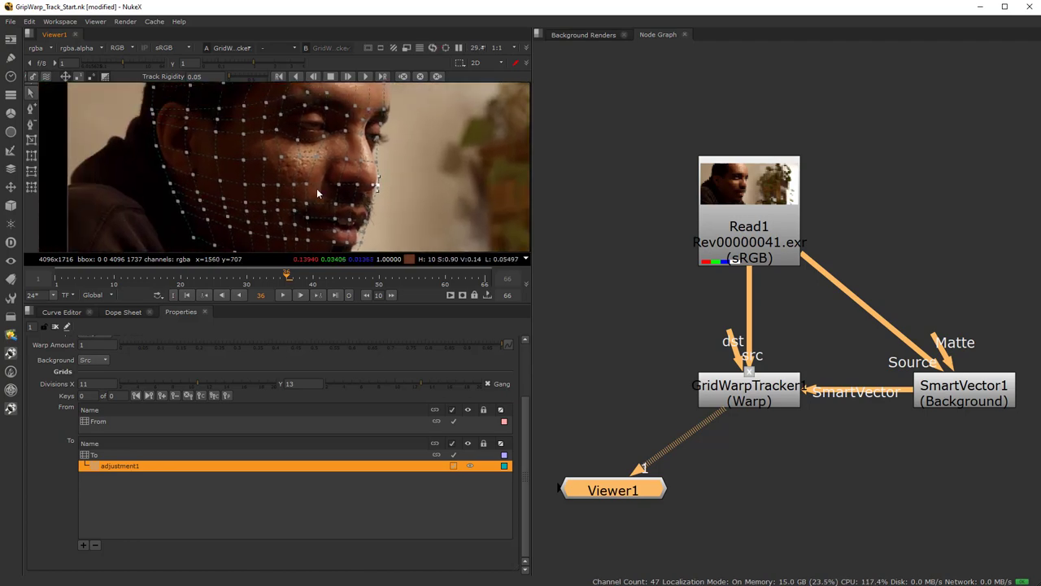
scroll(317, 188, "down", 1)
scroll(316, 171, "up", 3)
middle_click_drag(276, 128, 335, 112)
scroll(318, 155, "down", 2)
scroll(317, 154, "up", 4)
scroll(345, 191, "down", 4)
scroll(416, 171, "up", 4)
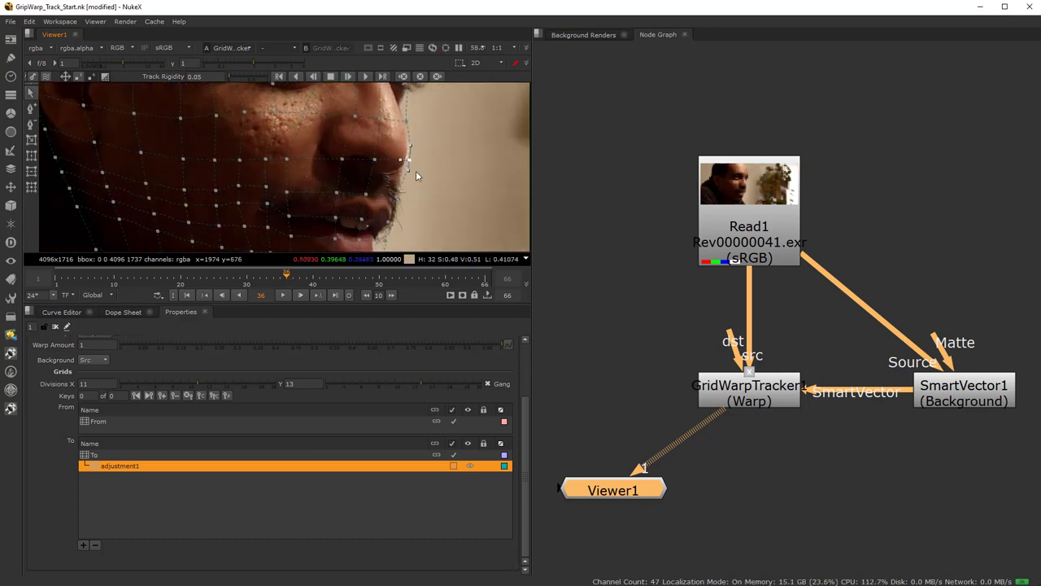
left_click_drag(423, 157, 436, 155)
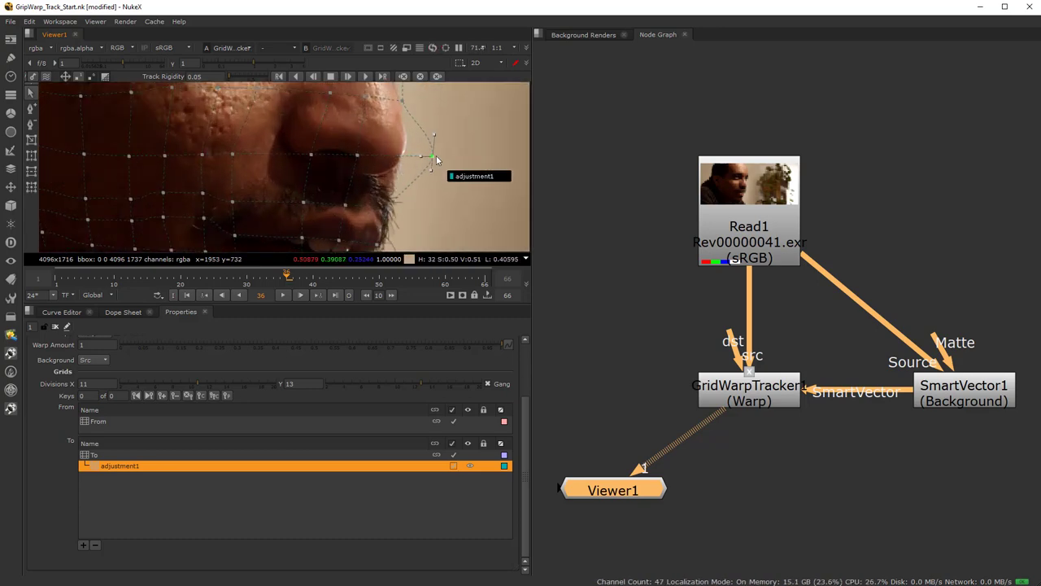
Pull the nose-bridge point above the tip outward on the adjustment1 grid to smooth the nose profile.
left_click_drag(401, 100, 413, 99)
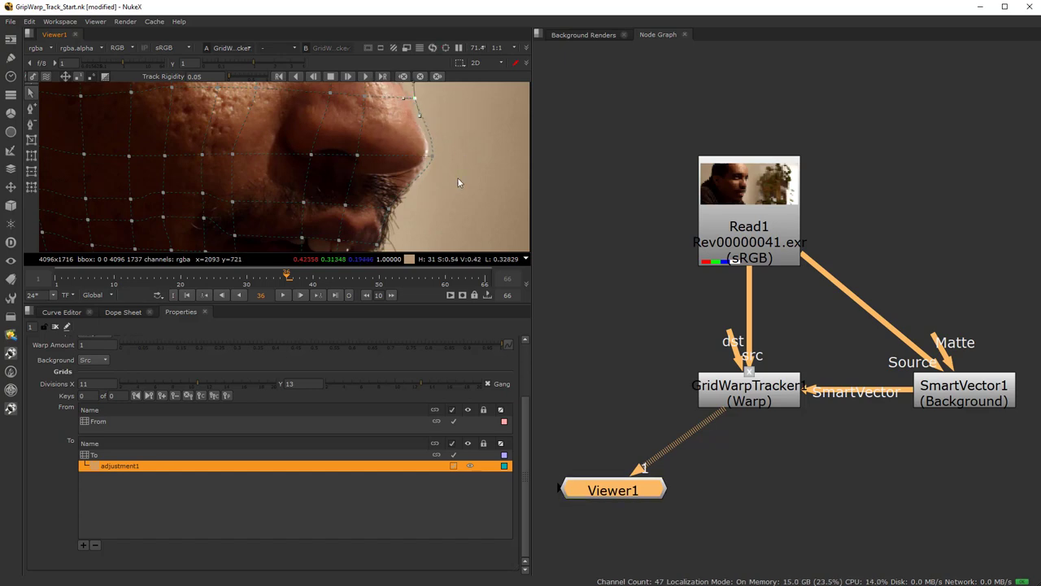
middle_click_drag(372, 148, 369, 182)
left_click(355, 191)
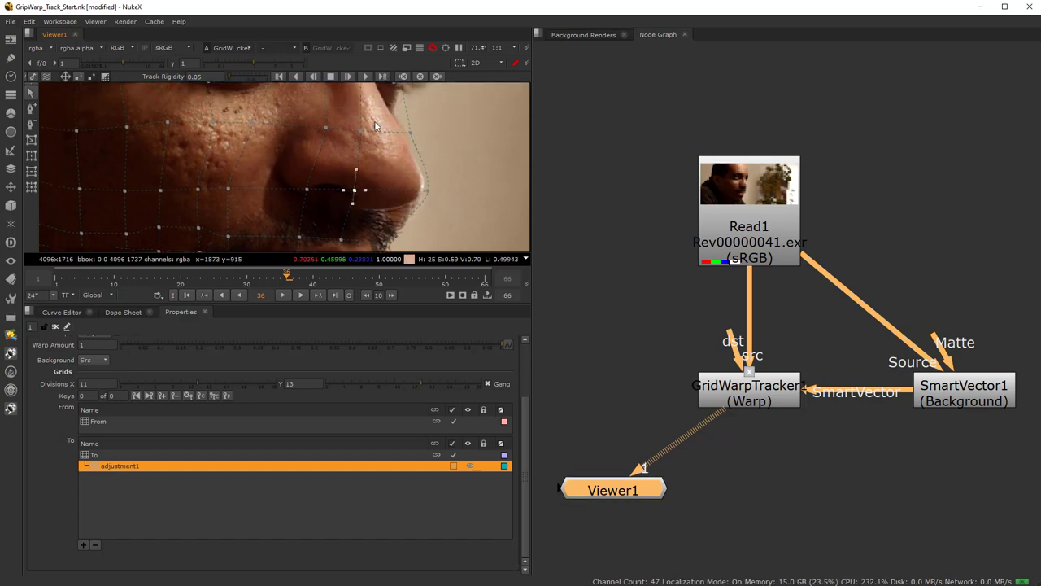
left_click(412, 129)
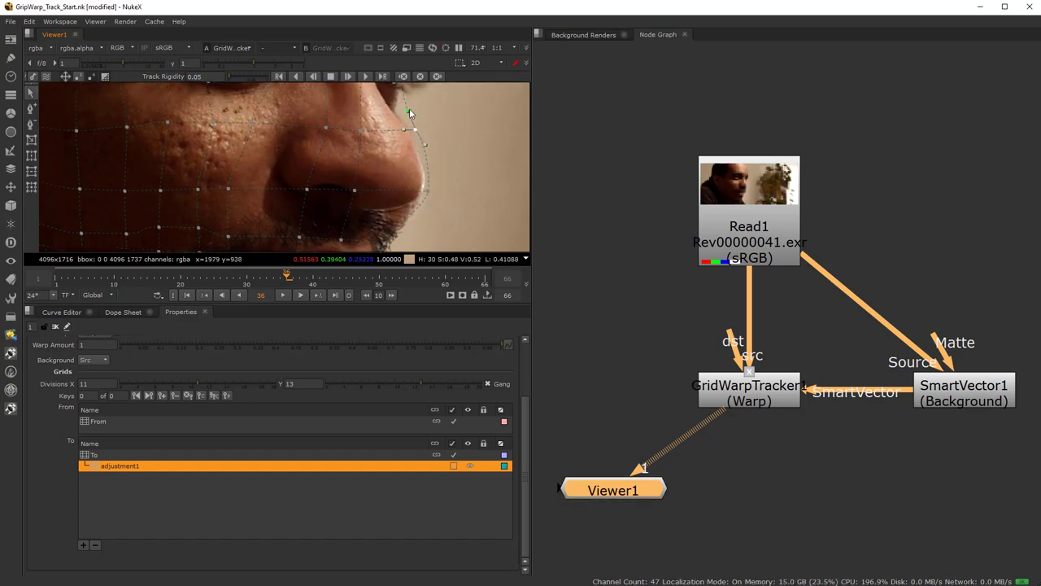
Go to frame 53 and check the GridWarpTracker1 grid keys in the Dope Sheet.
scroll(366, 135, "down", 3)
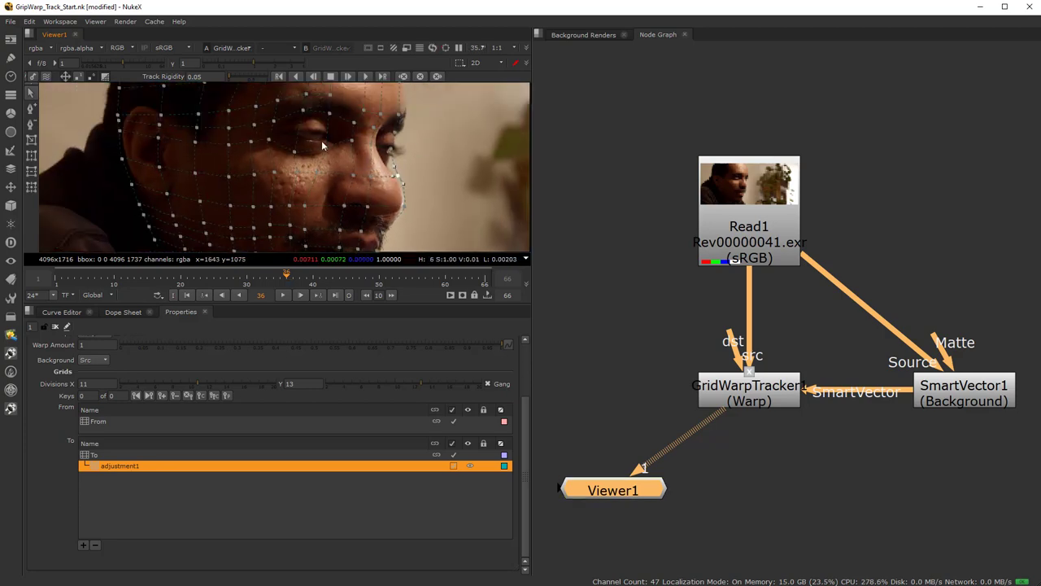
scroll(328, 135, "up", 2)
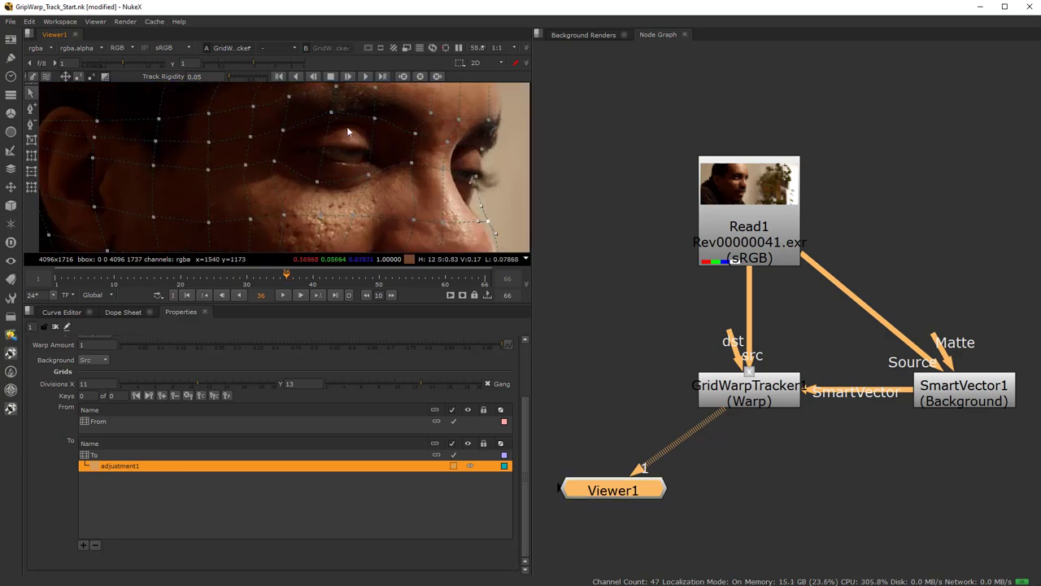
left_click(399, 275)
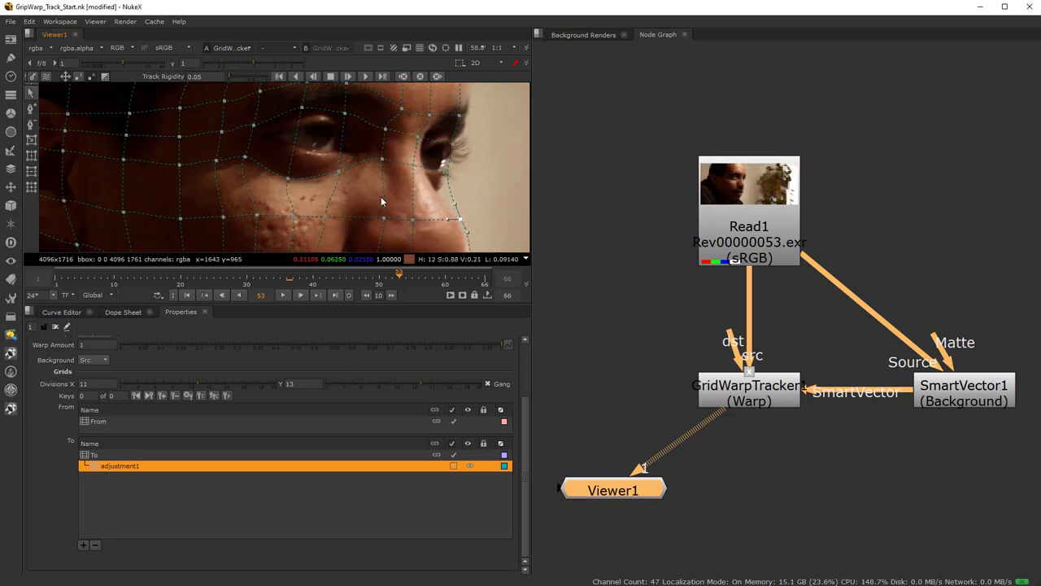
scroll(358, 179, "down", 2)
scroll(350, 174, "down", 1)
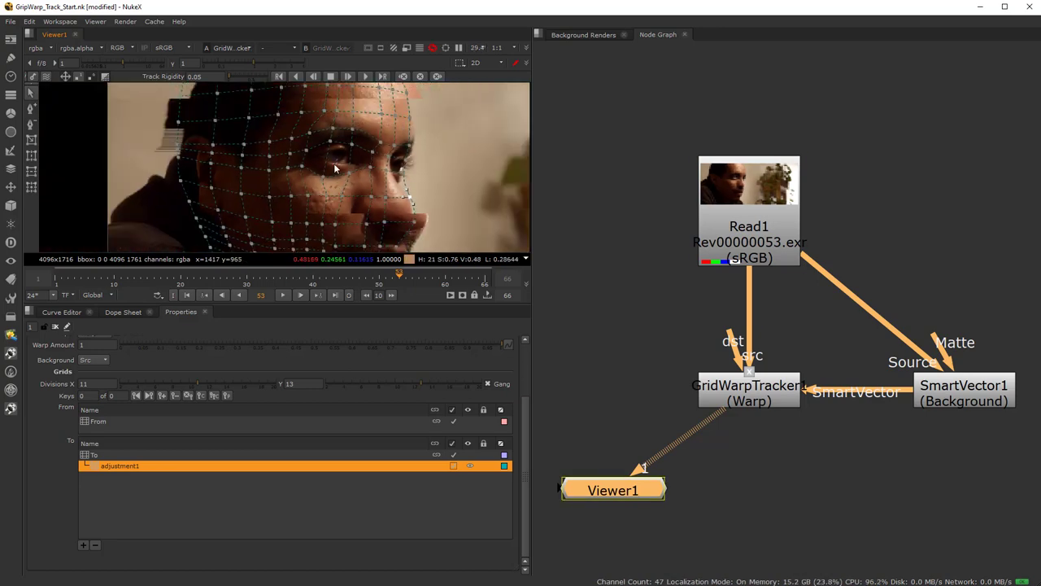
middle_click_drag(337, 168, 336, 145)
scroll(338, 101, "up", 2)
scroll(336, 118, "up", 3)
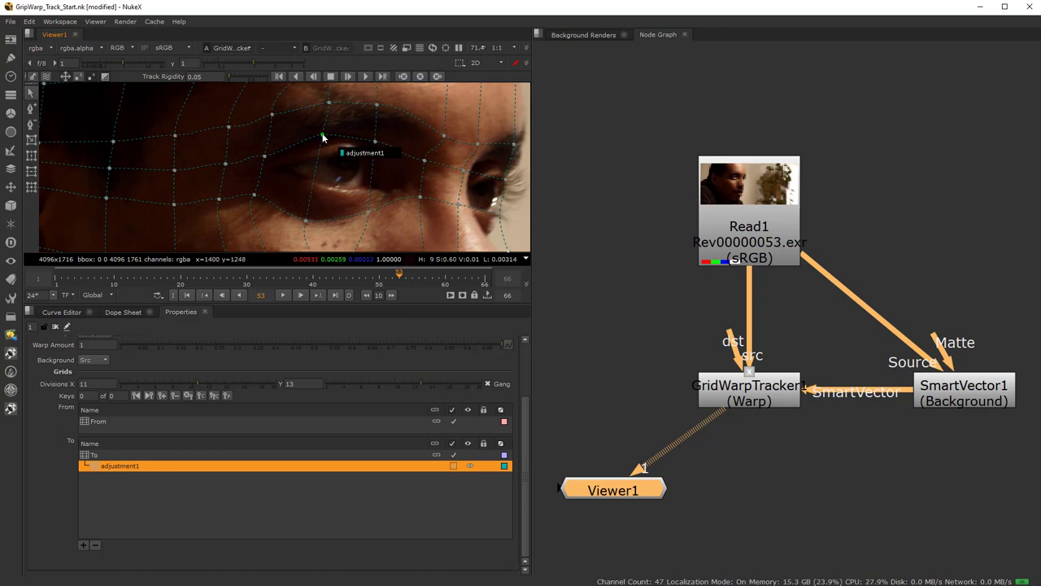
left_click(128, 312)
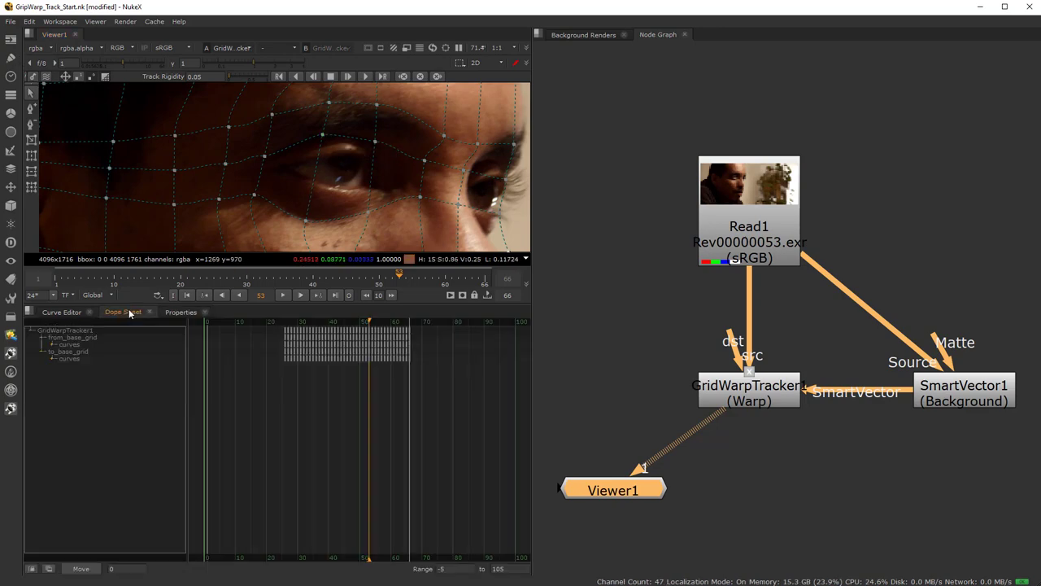
left_click(184, 312)
Enlarge the near eye by spreading the surrounding adjustment1 grid points outward from it at frame 53.
left_click_drag(323, 135, 323, 119)
left_click_drag(386, 143, 387, 133)
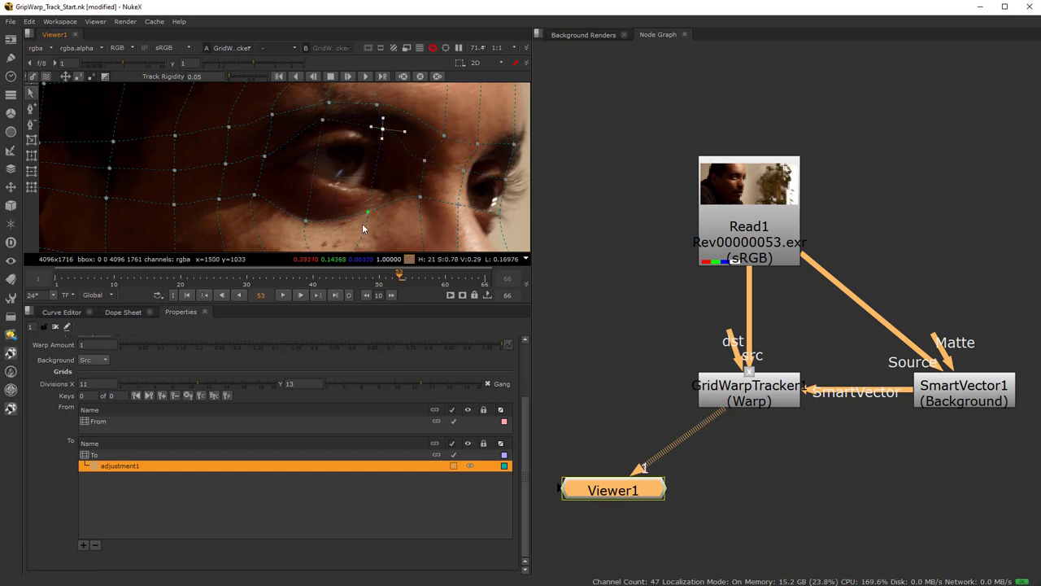
left_click_drag(368, 213, 300, 230)
left_click_drag(257, 198, 259, 155)
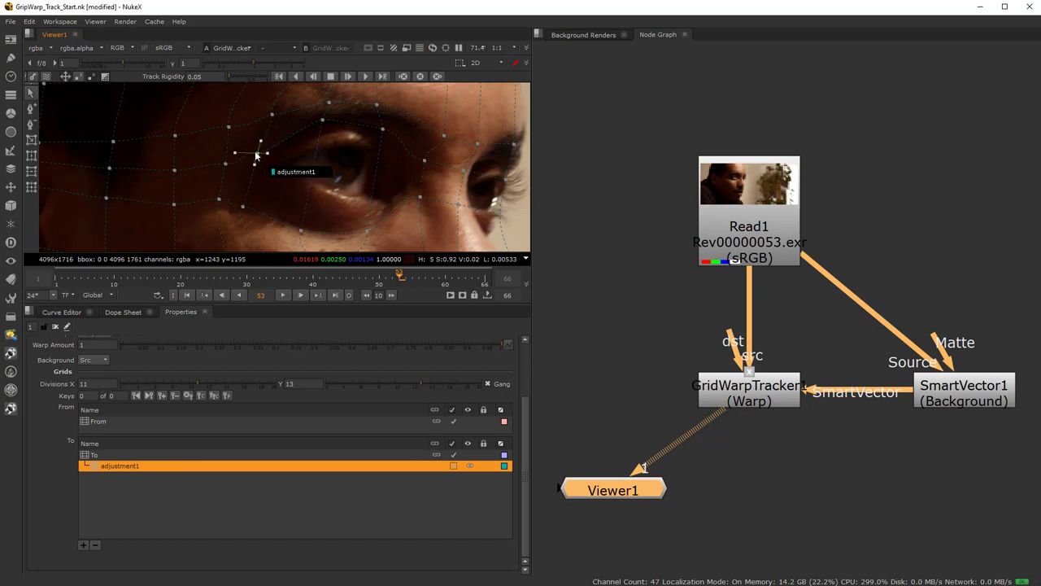
left_click(425, 162)
left_click_drag(382, 130, 384, 134)
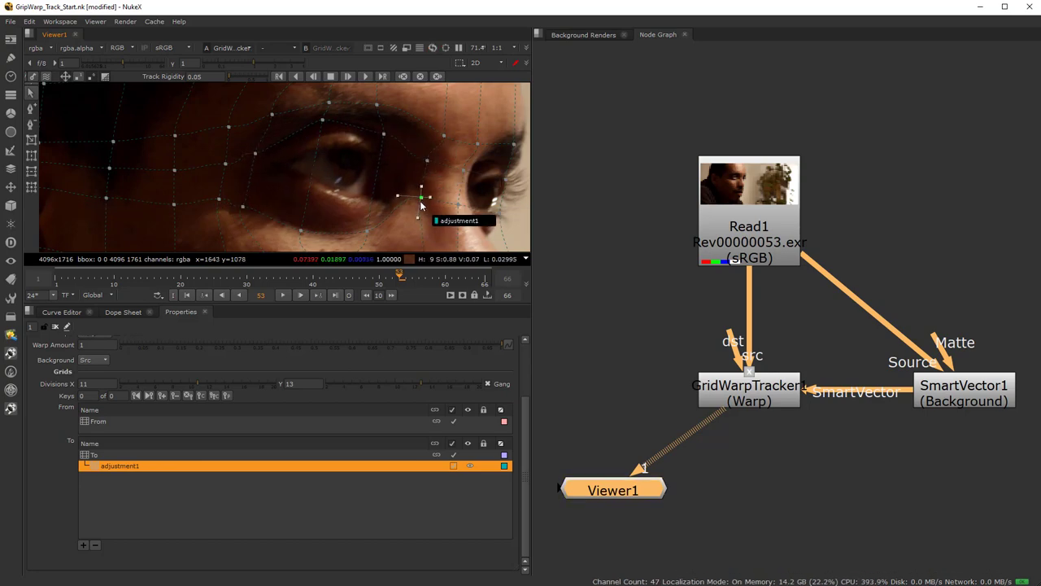
left_click_drag(420, 198, 421, 206)
Reposition the adjustment1 grid points along the near eyebrow to follow the enlarged eye.
scroll(339, 214, "down", 1)
middle_click_drag(335, 215, 353, 121)
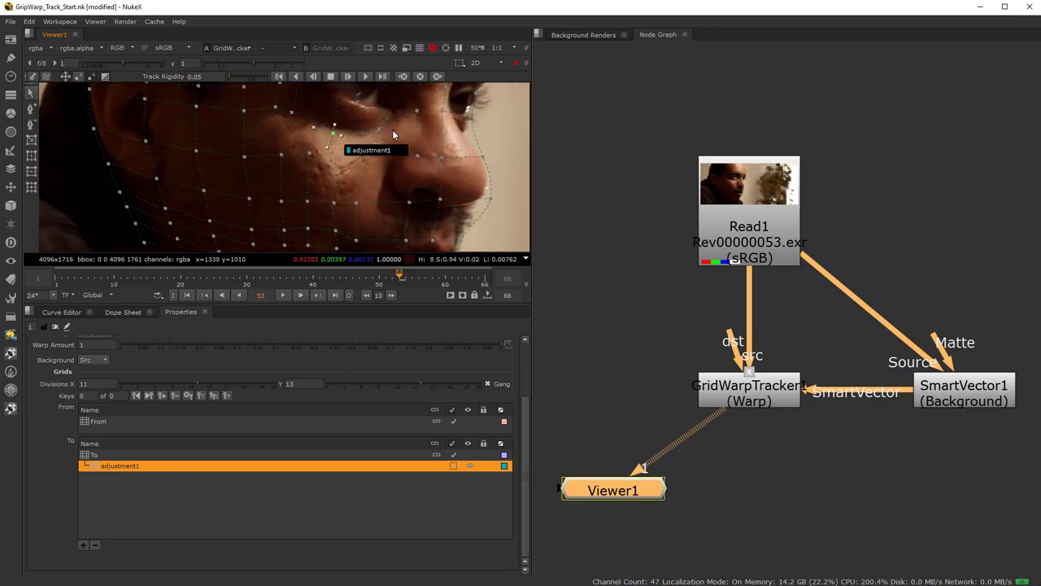
left_click(377, 131)
left_click_drag(378, 131, 343, 114)
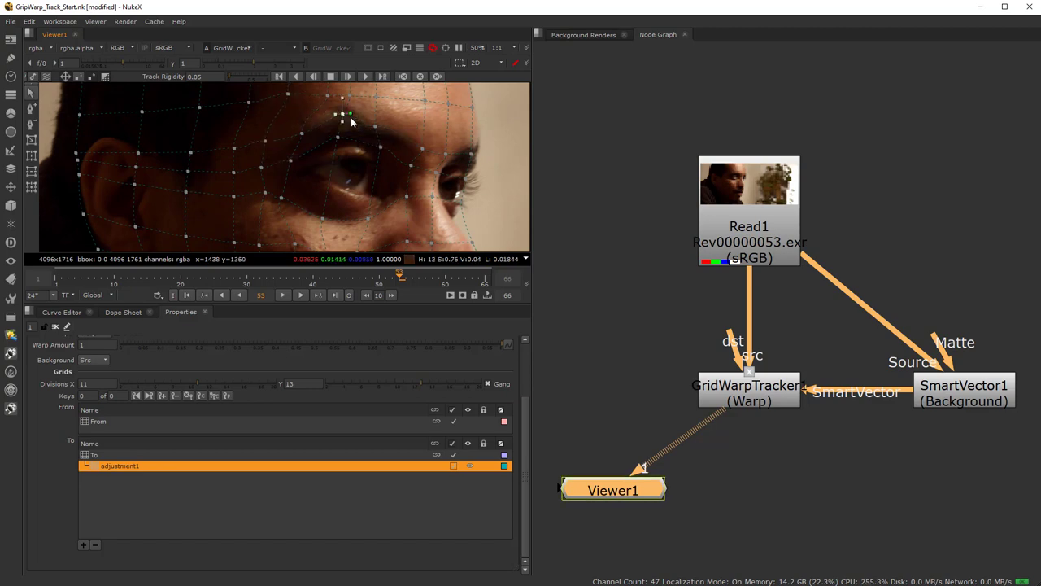
scroll(324, 109, "up", 3)
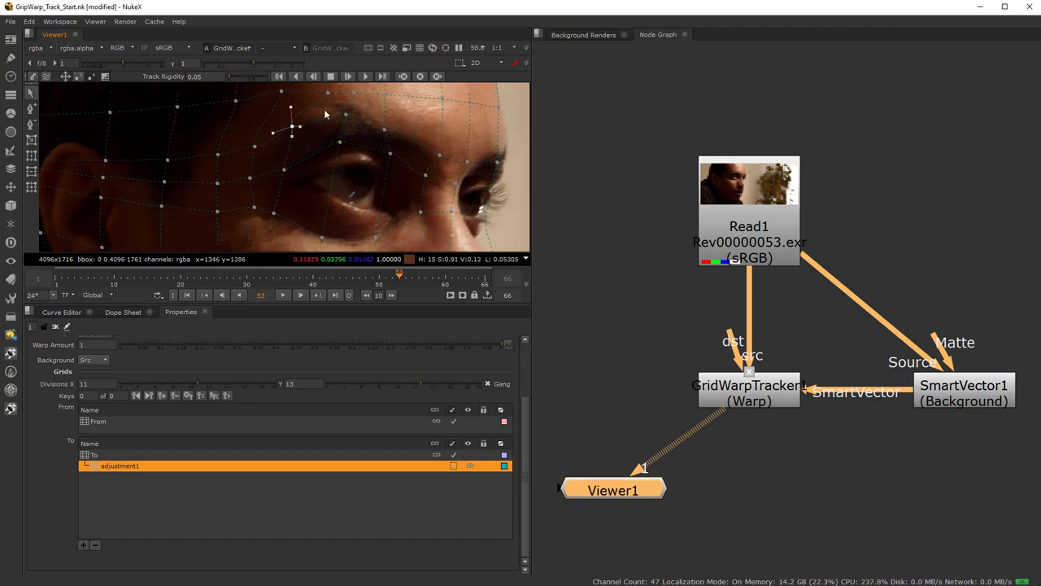
left_click_drag(426, 174, 411, 156)
Shift the adjustment1 grid points on the forehead and temple above the near eyebrow to even out the warp.
left_click_drag(373, 111, 364, 106)
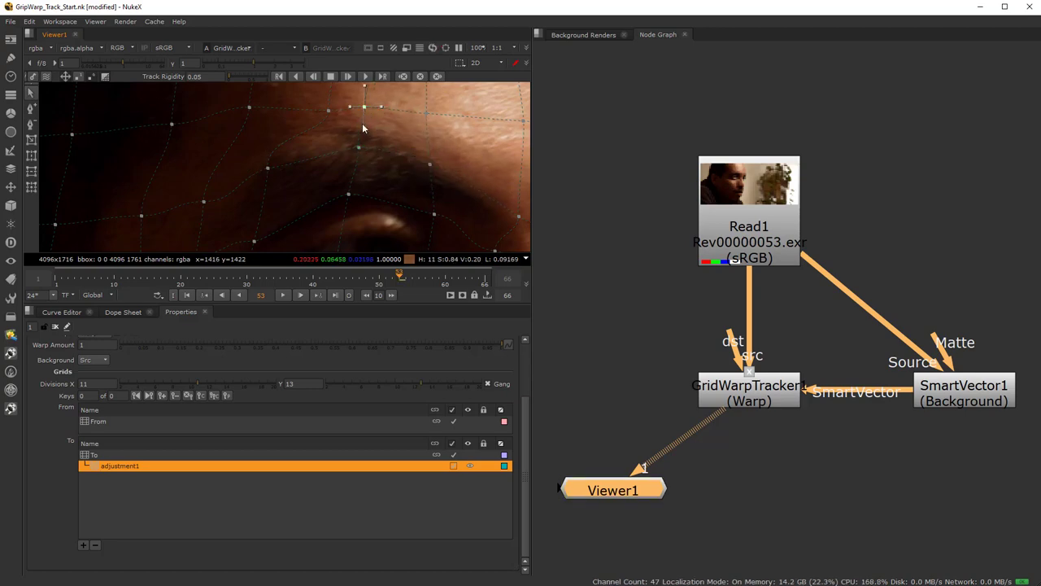
scroll(309, 132, "down", 3)
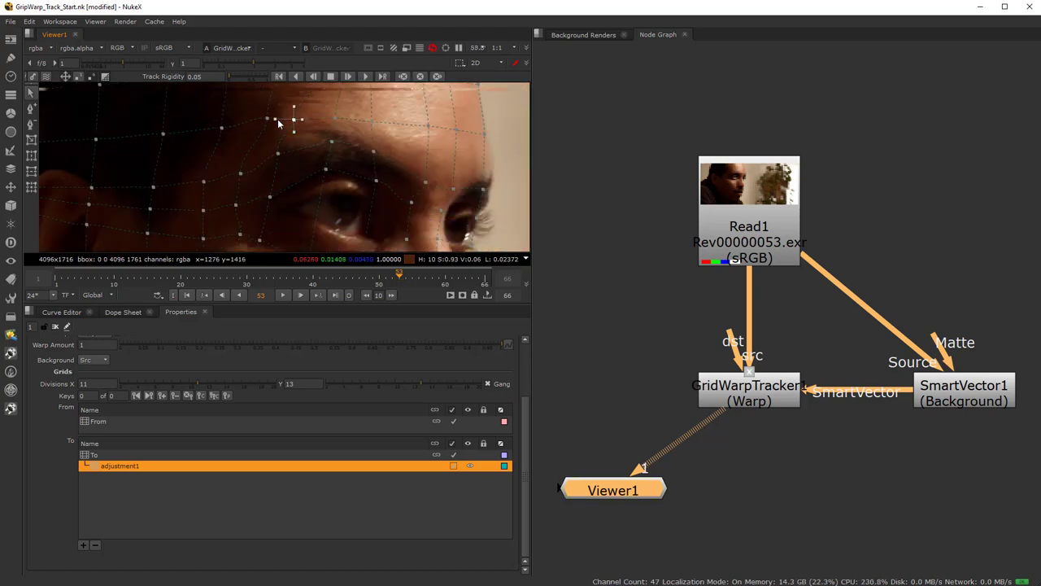
left_click(266, 119)
left_click_drag(266, 122, 252, 121)
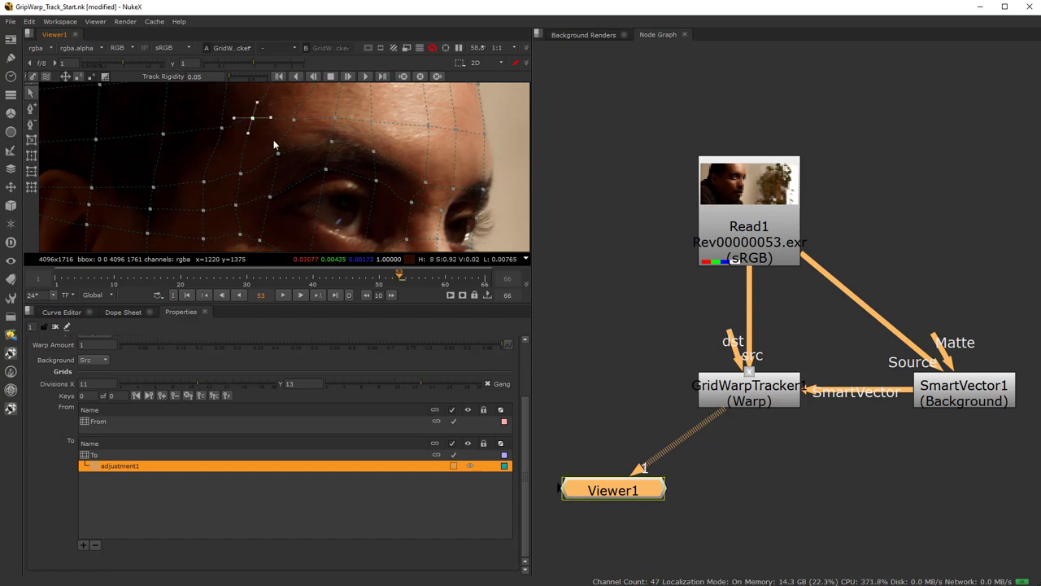
left_click_drag(340, 117, 284, 152)
Hide the viewer overlay and scrub through frames 12 to 55 to review the warped nose and eye.
scroll(354, 192, "down", 5)
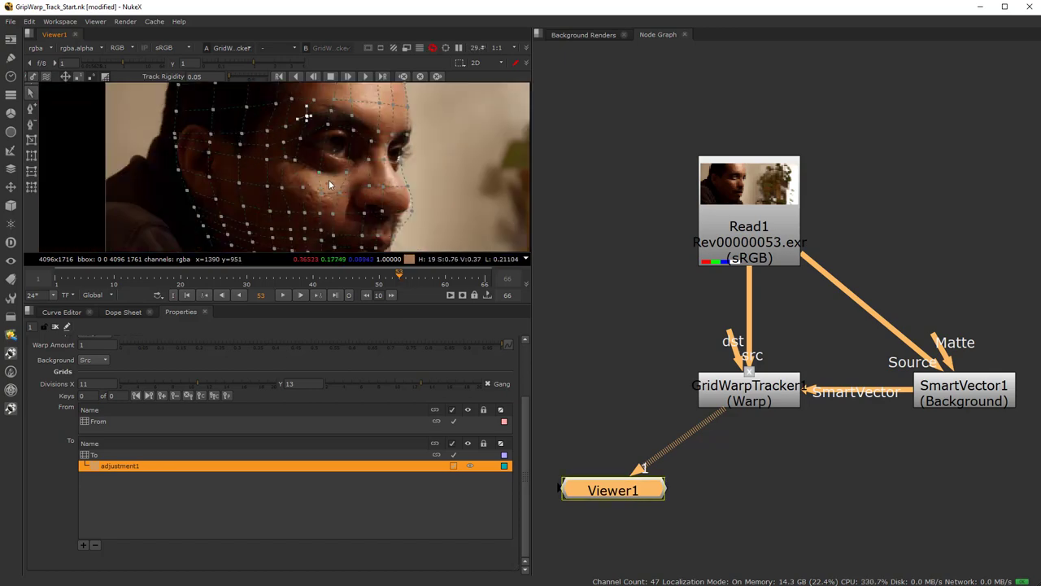
scroll(322, 195, "up", 2)
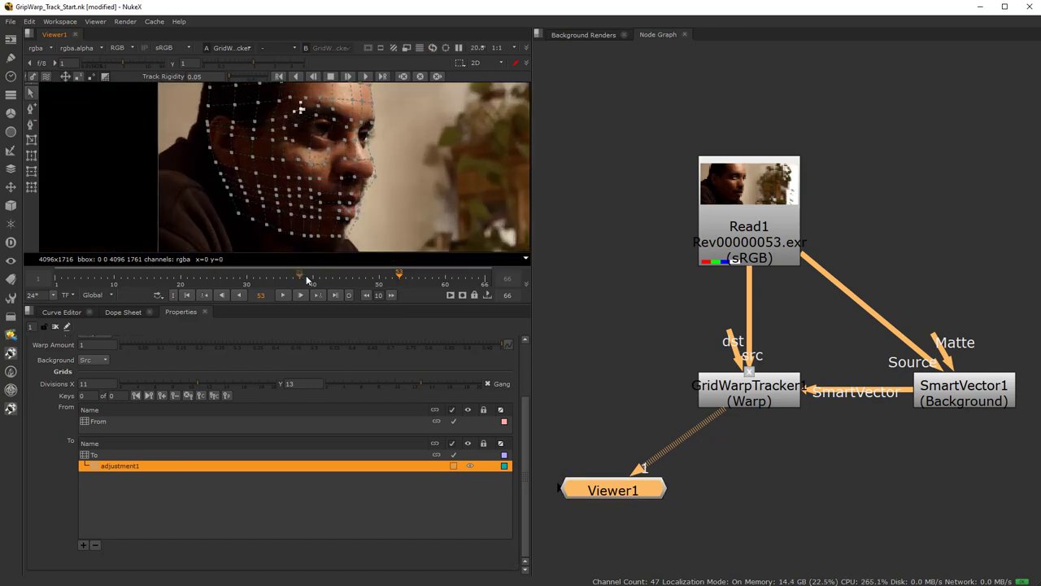
key("o")
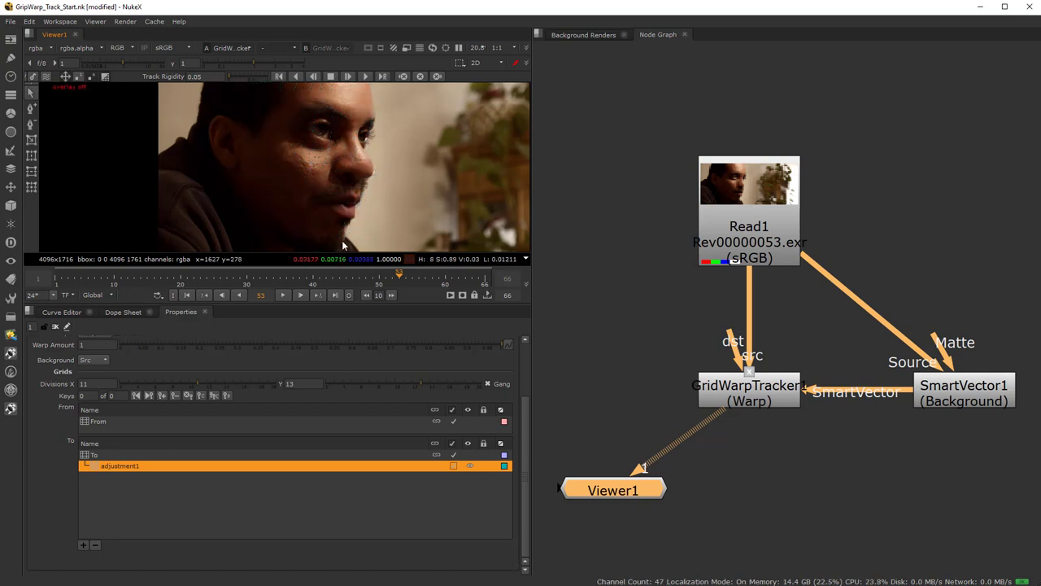
left_click(313, 286)
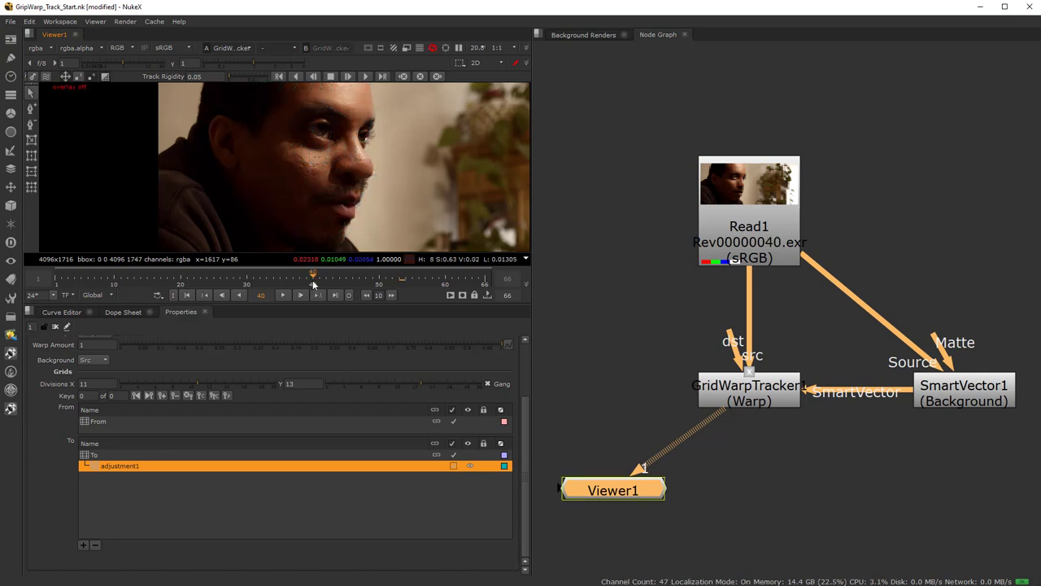
left_click(209, 279)
left_click(126, 281)
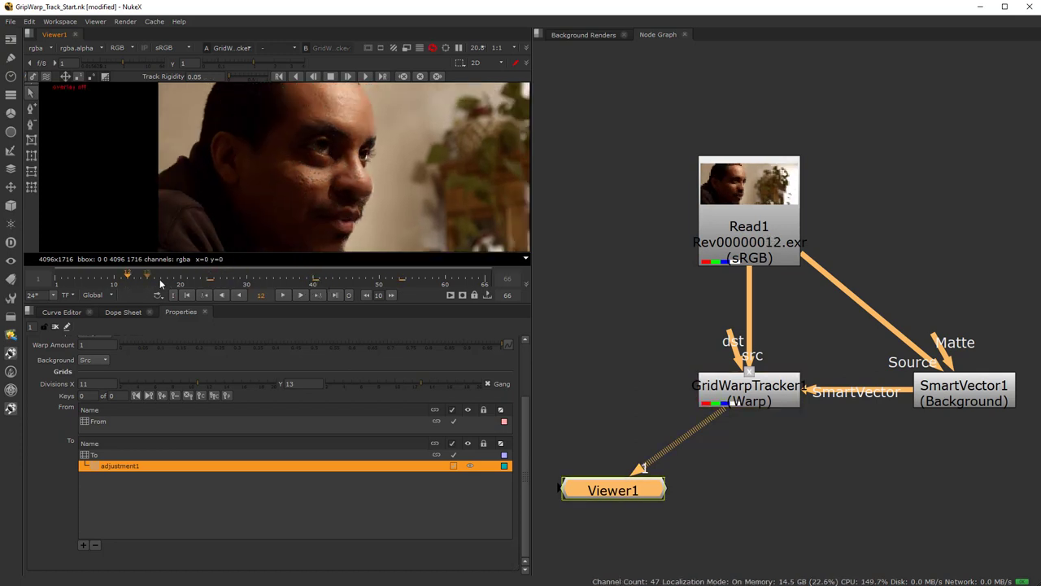
left_click(233, 280)
left_click(306, 280)
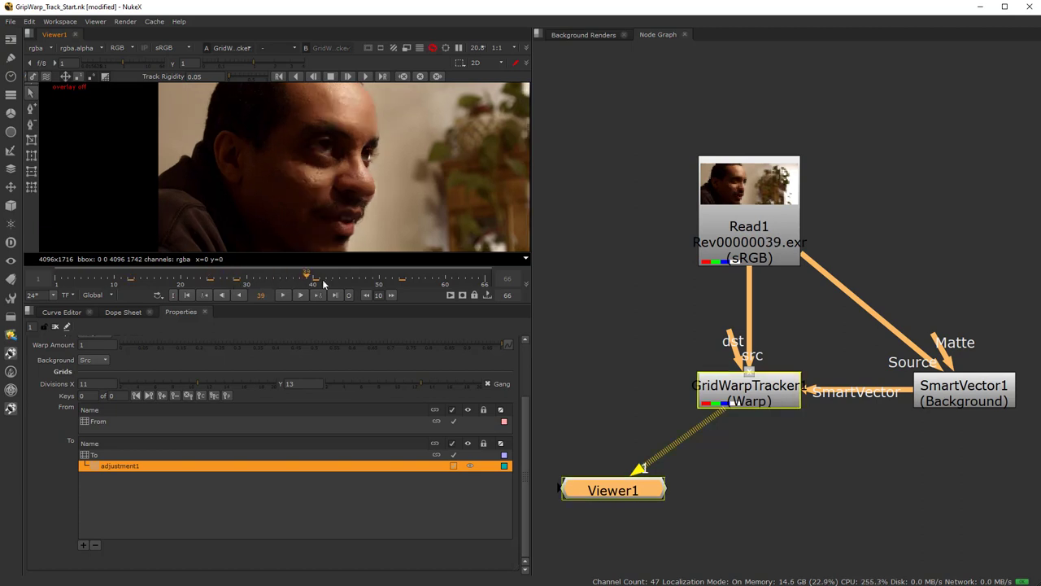
left_click(365, 280)
left_click(415, 280)
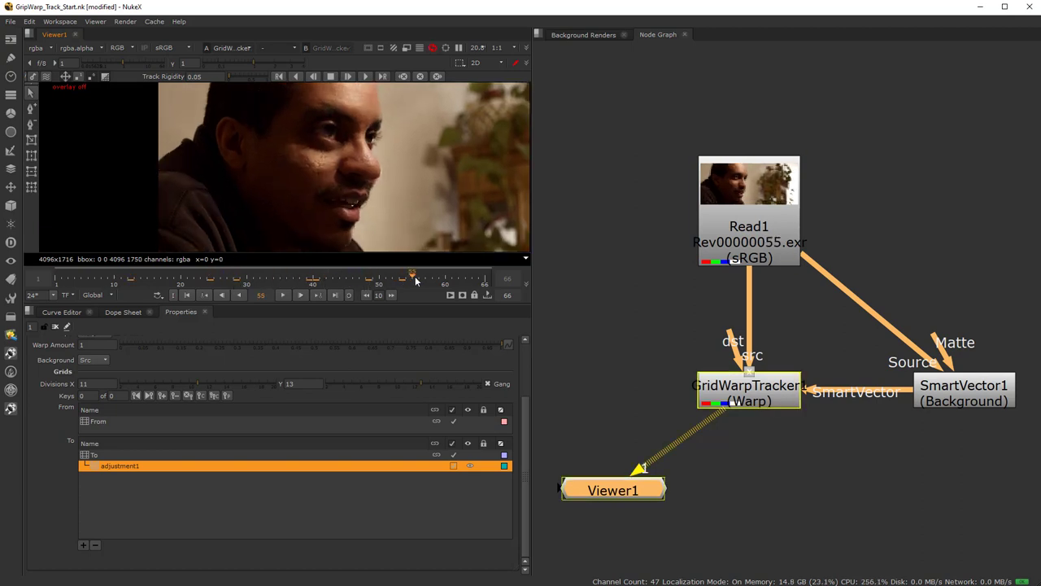
left_click(253, 280)
left_click(259, 280)
left_click(220, 279)
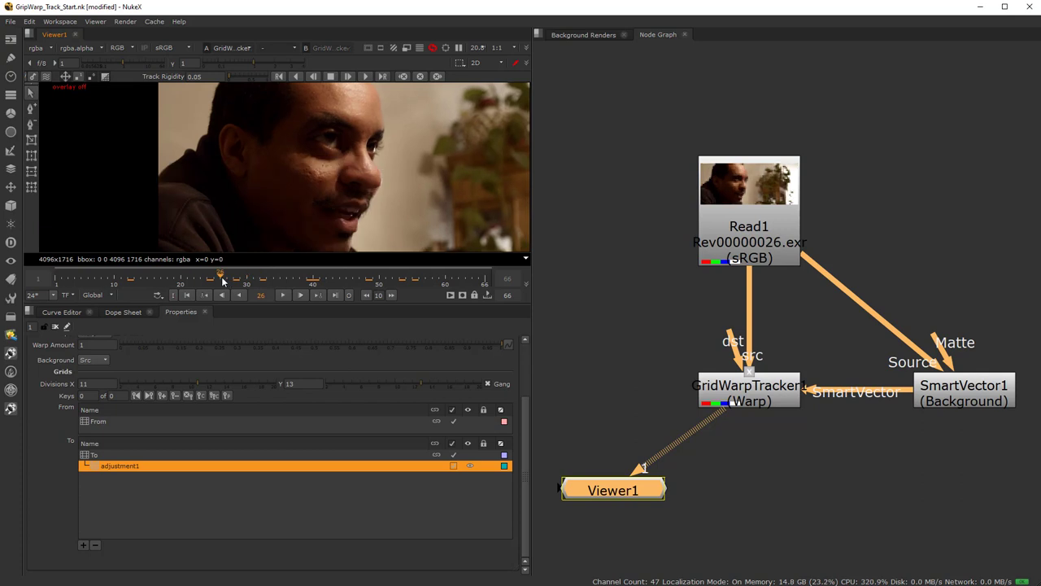
left_click(174, 280)
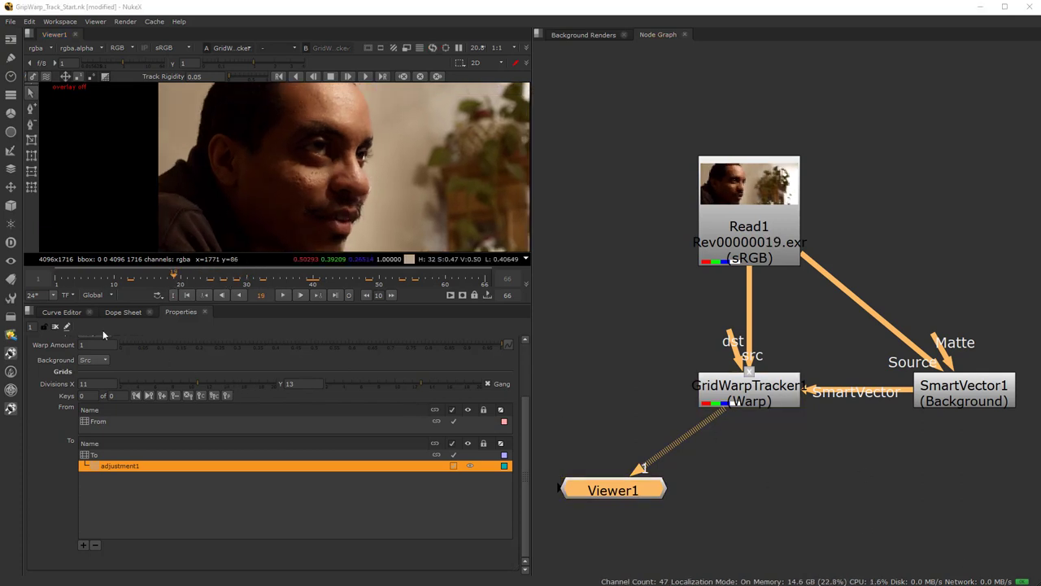
Add a new adjustment grid beneath the adjustment1 grid at frame 19.
left_click(60, 313)
left_click(174, 311)
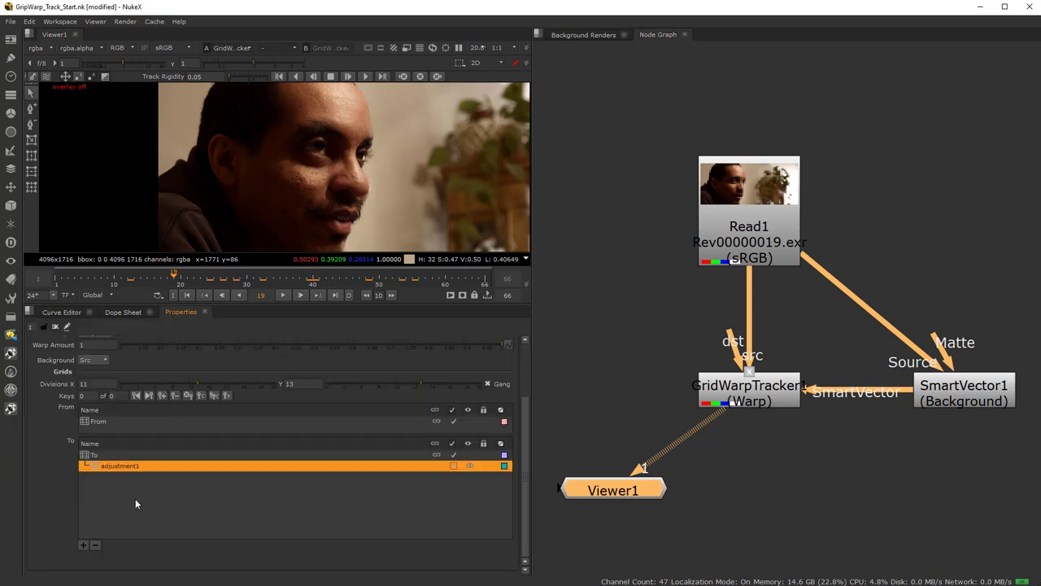
scroll(309, 163, "up", 2)
scroll(327, 170, "down", 2)
middle_click_drag(327, 171, 304, 174)
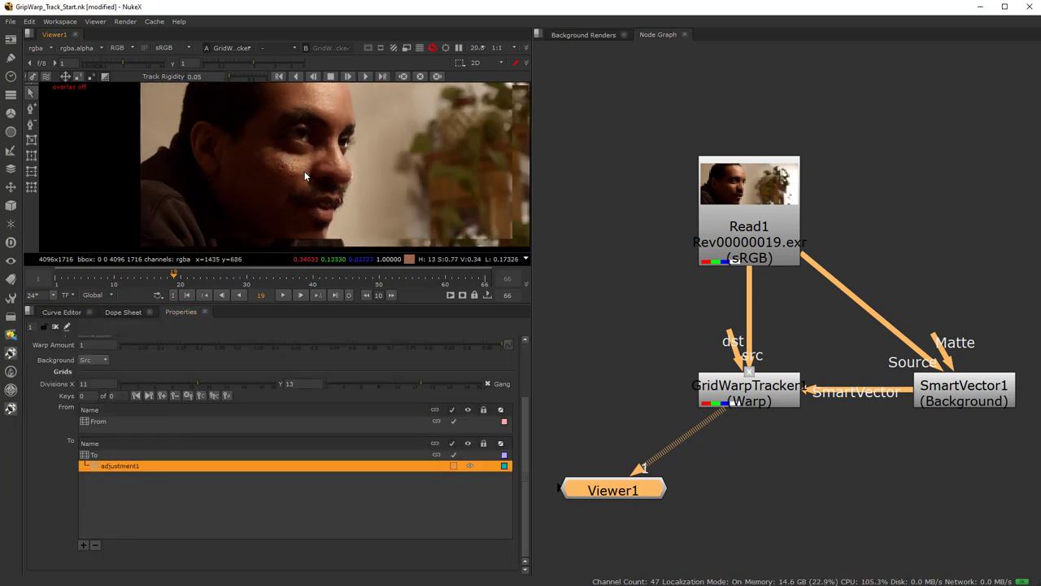
scroll(305, 174, "up", 2)
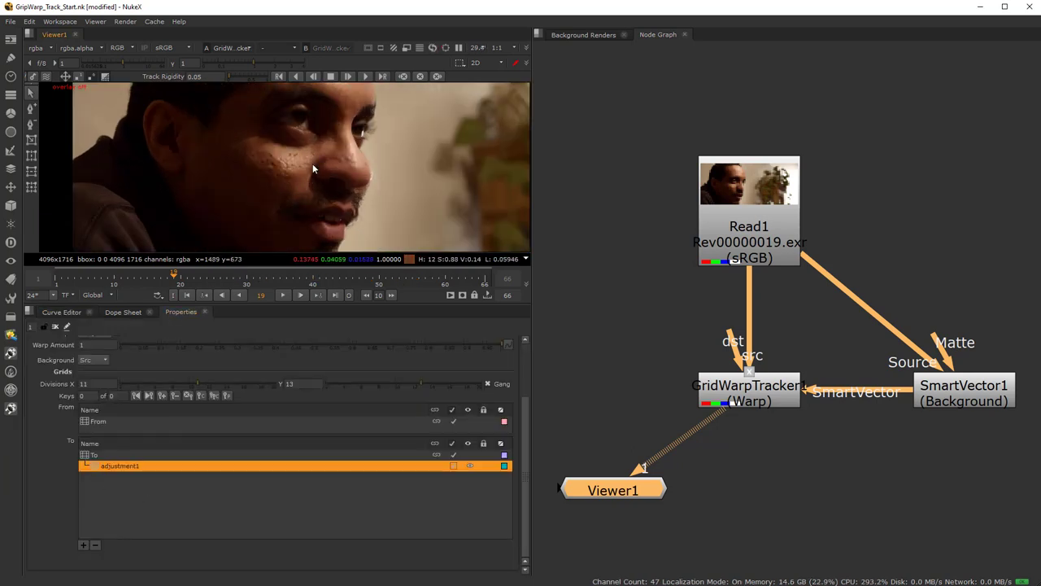
right_click(115, 466)
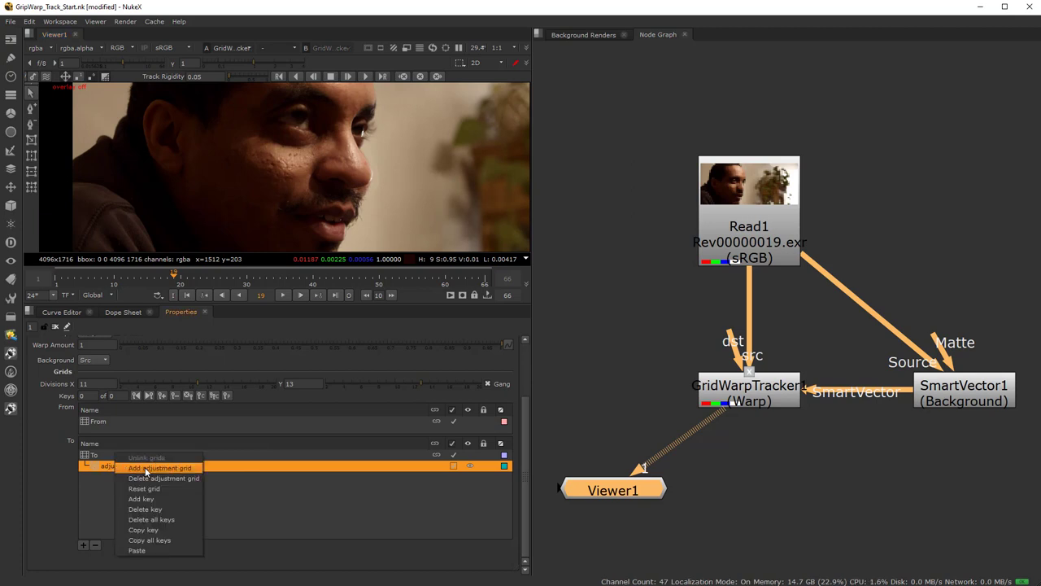
left_click(145, 468)
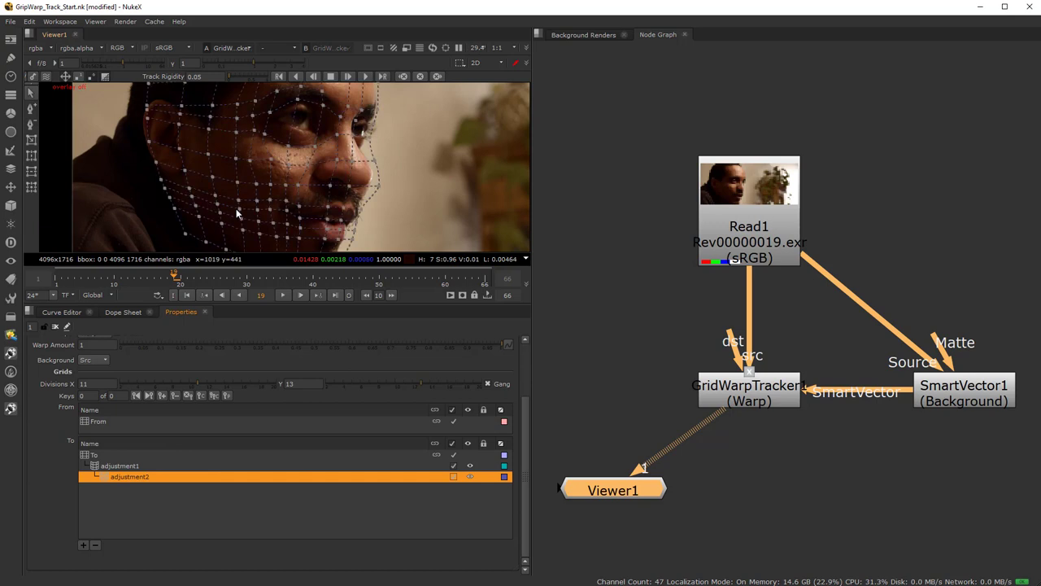
Hide the adjustment1 grid overlay so that only the adjustment2 grid can be edited around the nose.
left_click(470, 467)
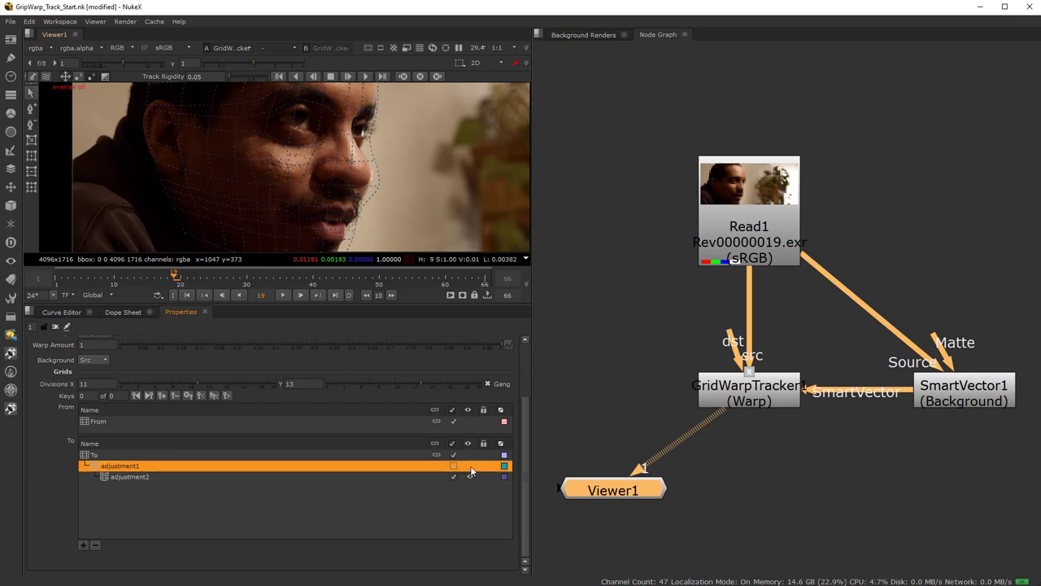
left_click(358, 168)
scroll(358, 168, "up", 4)
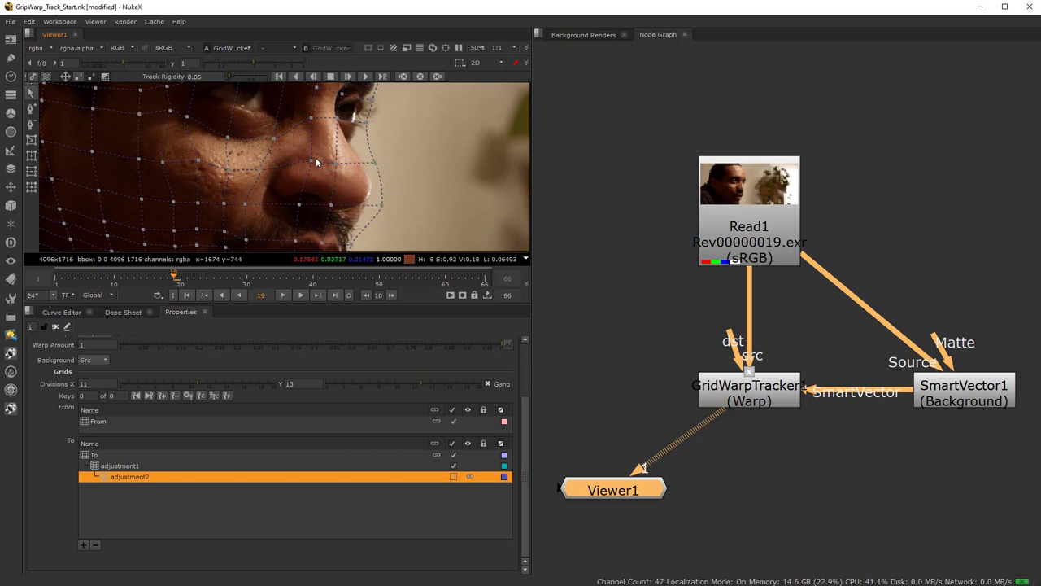
Go to frame 18, select the adjustment2 points around the nose tip, and add a key to adjustment2.
left_click_drag(179, 281, 167, 281)
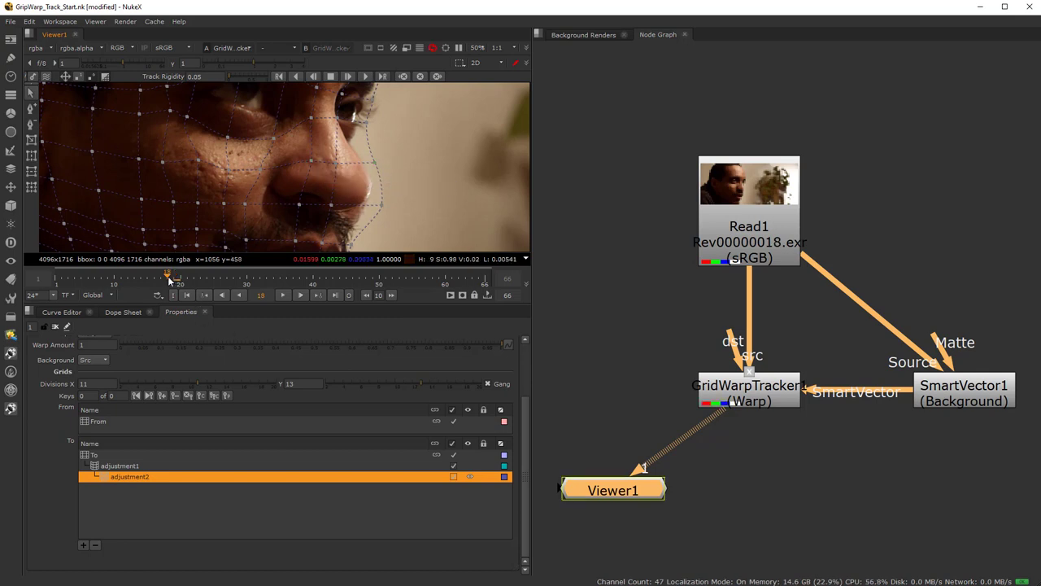
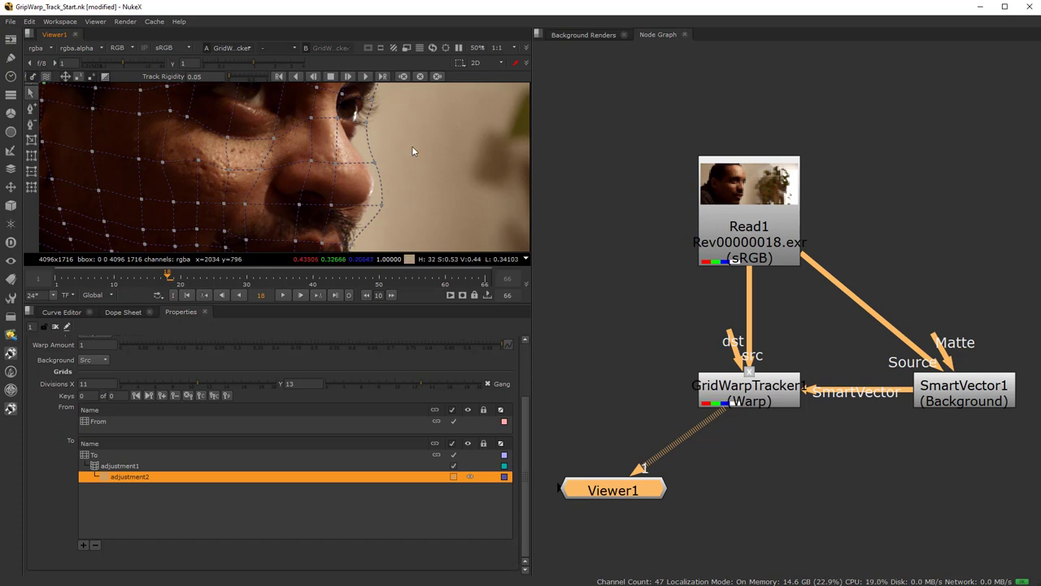
left_click_drag(411, 146, 327, 215)
right_click(135, 480)
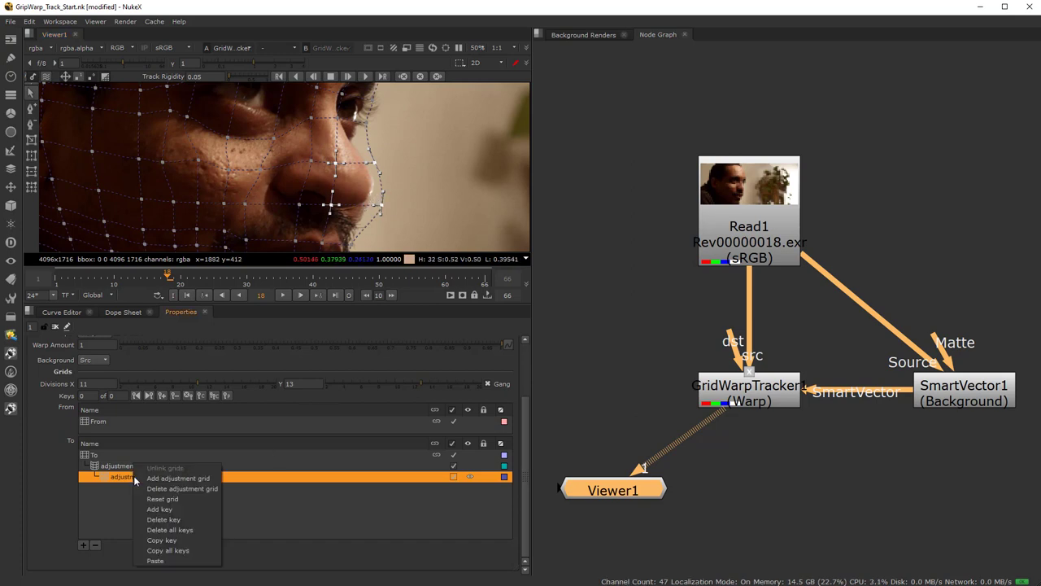
left_click(184, 509)
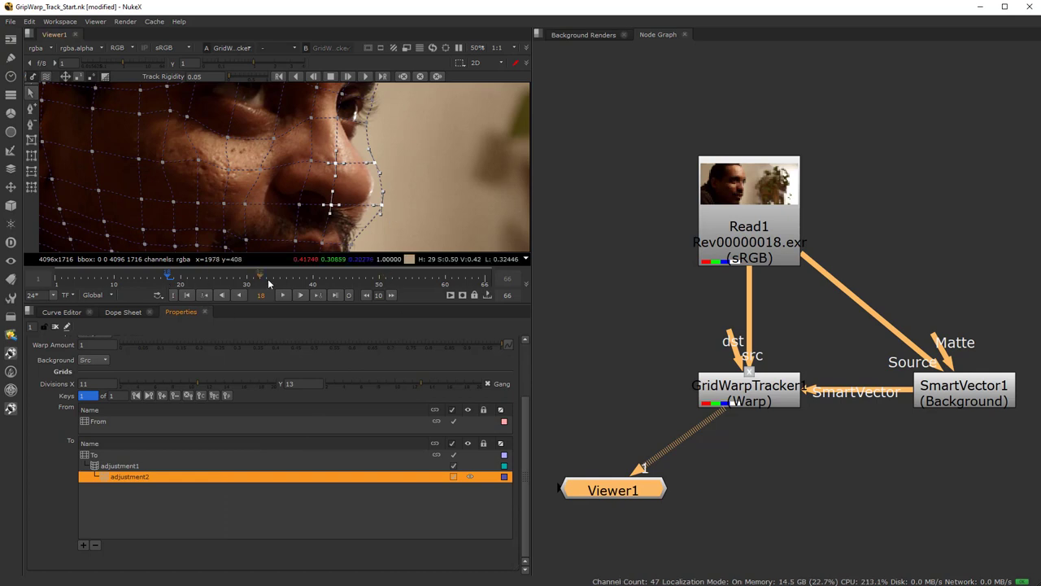
At frame 40, pull the adjustment2 nose-tip points outward to lengthen the nose, and select the grid point at the nostril.
left_click(314, 283)
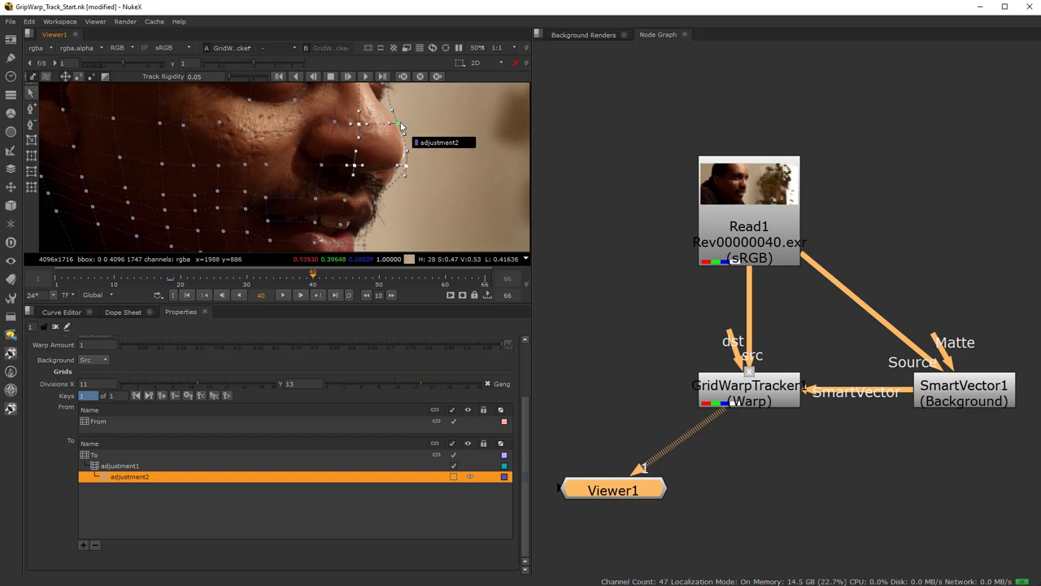
left_click_drag(401, 122, 421, 122)
key("ctrl+z")
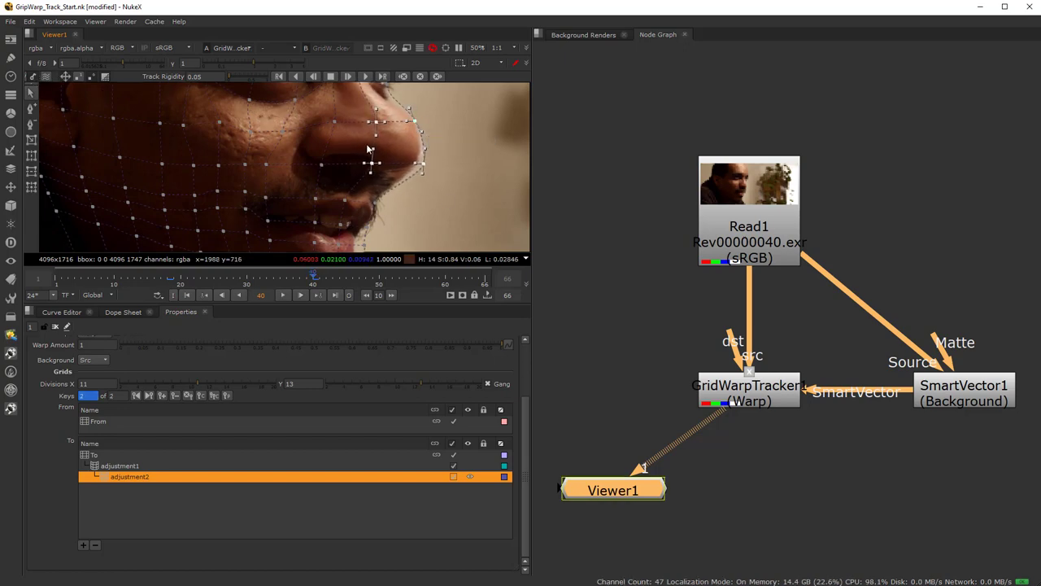
left_click(342, 121)
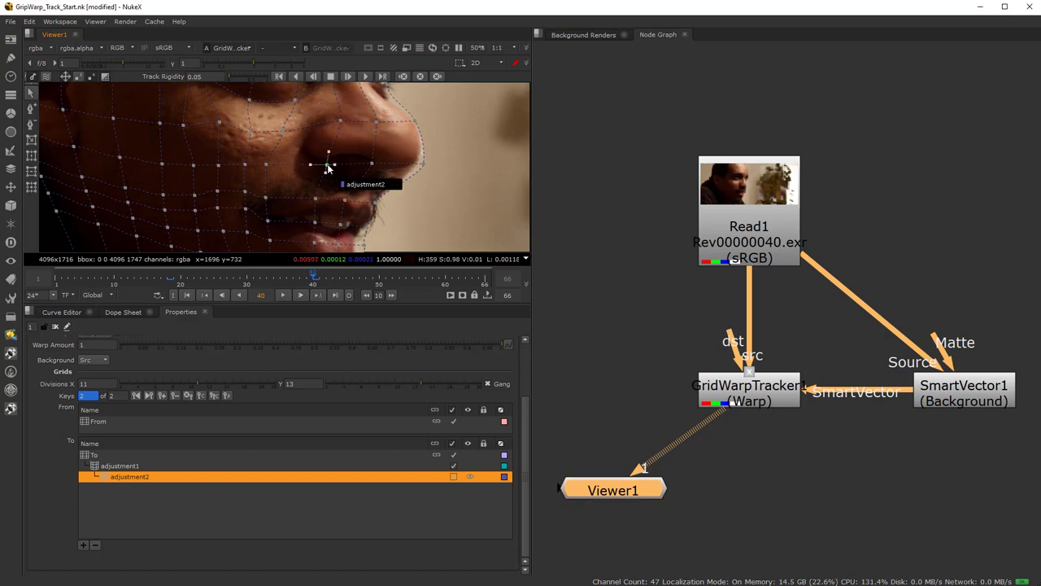
scroll(391, 228, "down", 3)
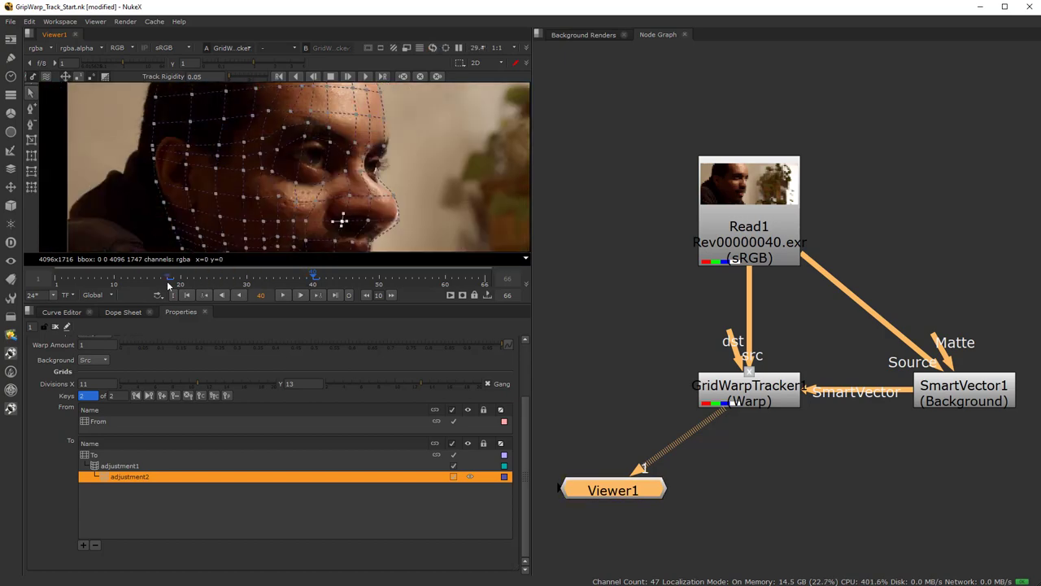
Compare the nose shape at the adjustment2 keys on frames 18 and 40.
left_click(169, 283)
middle_click_drag(292, 201, 293, 171)
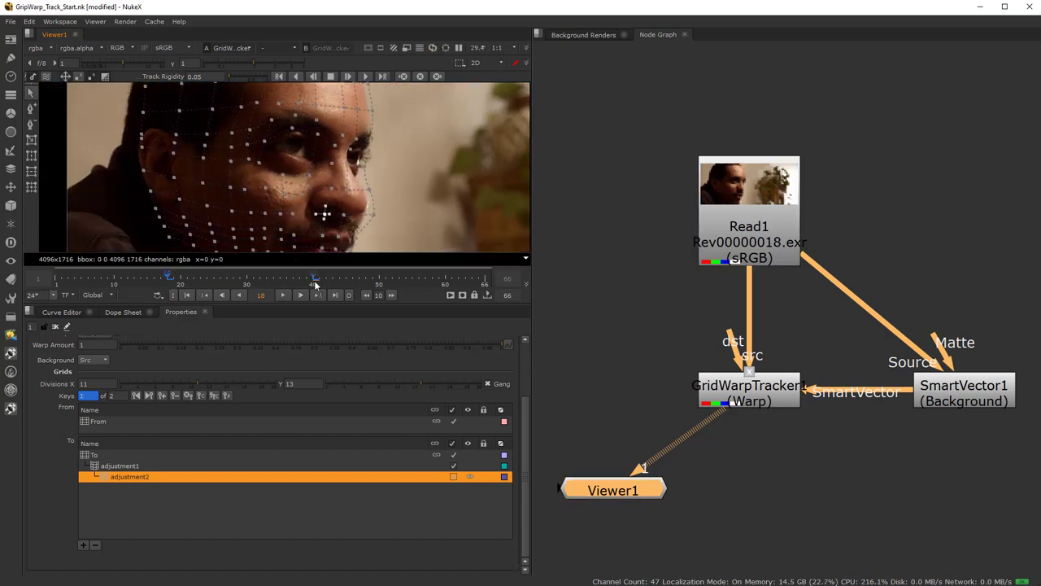
left_click(315, 282)
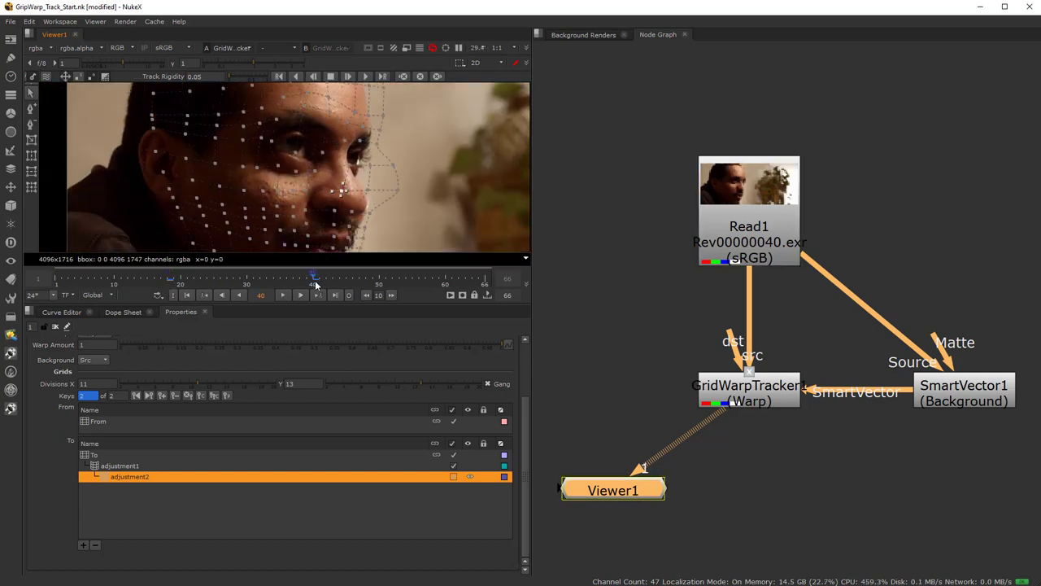
right_click(136, 478)
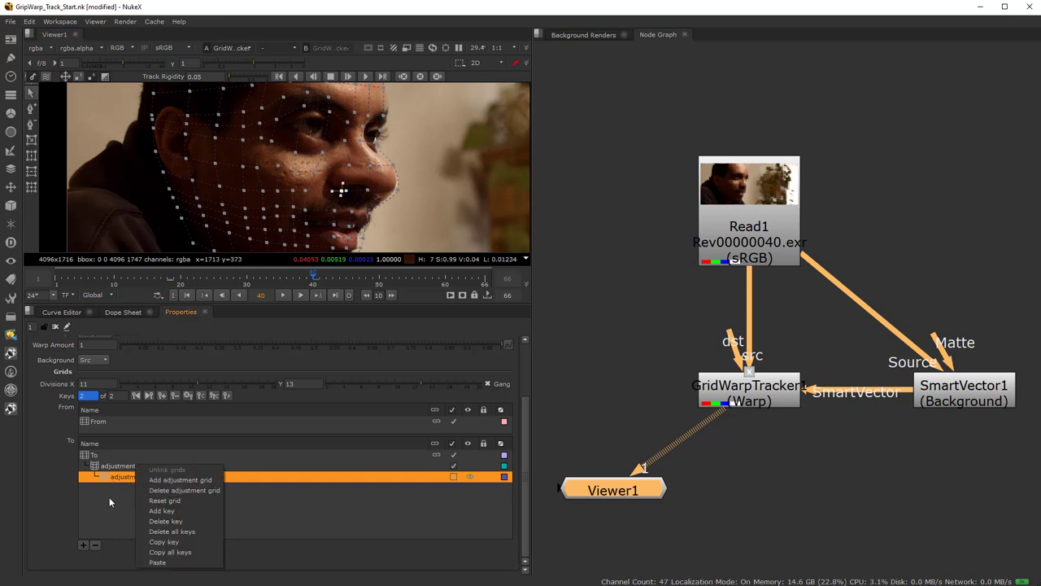
left_click(111, 495)
left_click(122, 476)
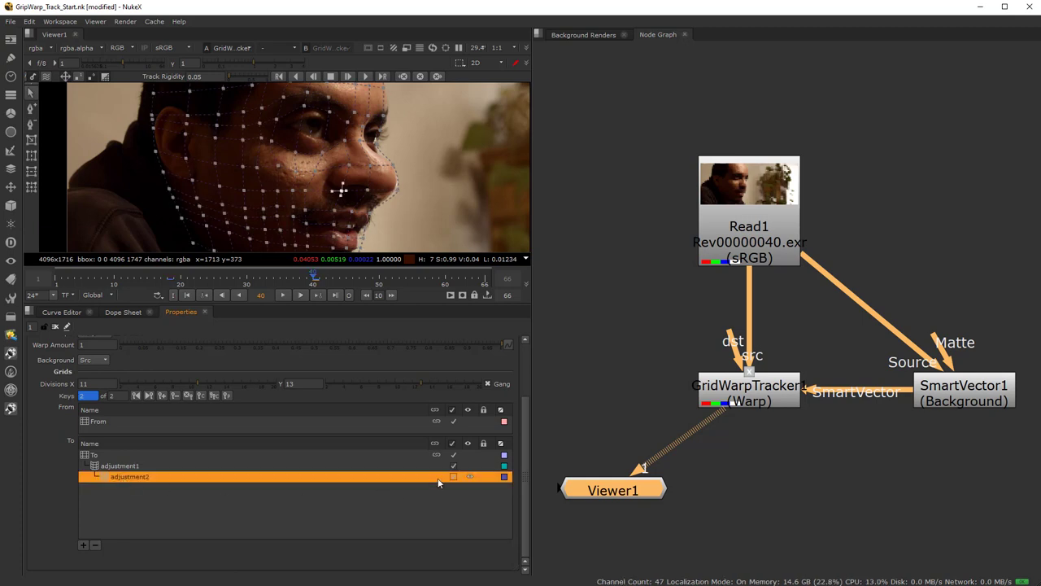
Hide and reshow the adjustment2 grid overlay, and disable adjustment2 to view frame 40 without its nose warp.
left_click(468, 477)
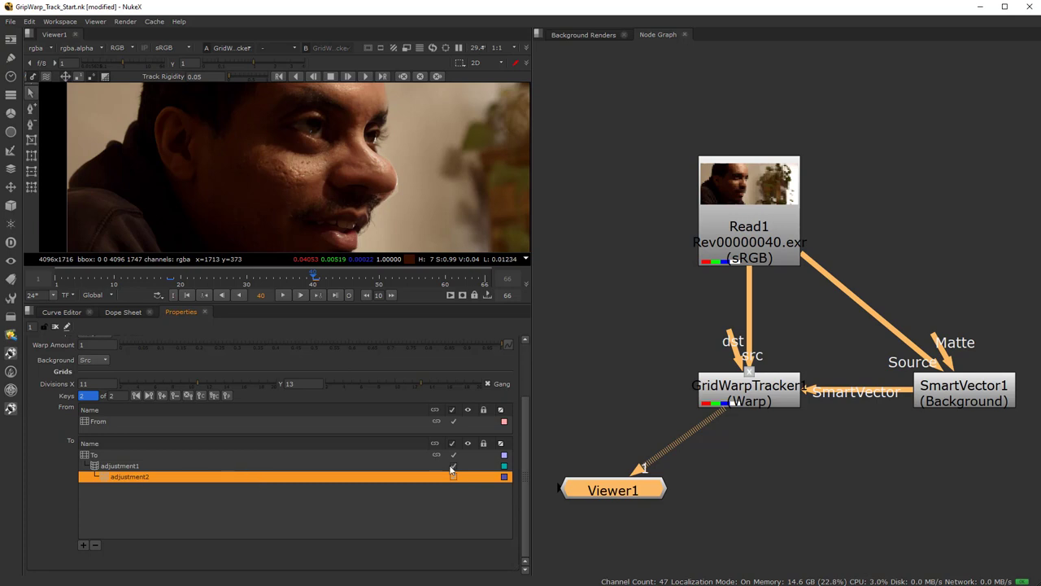
left_click(469, 477)
left_click(453, 478)
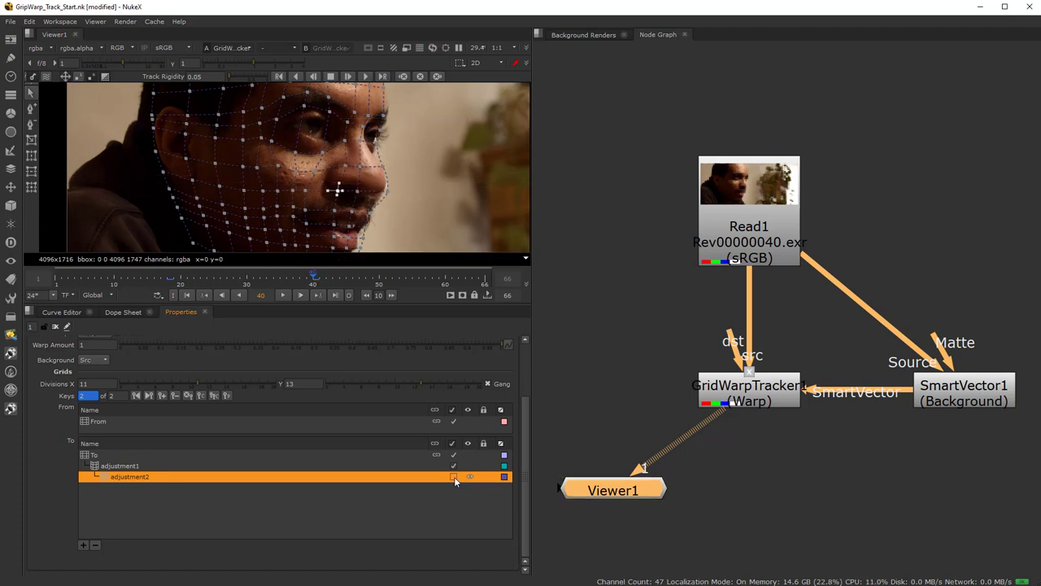
Toggle adjustment2 off and on to compare its effect on the warp at keyframes 18 and 40.
left_click(454, 477)
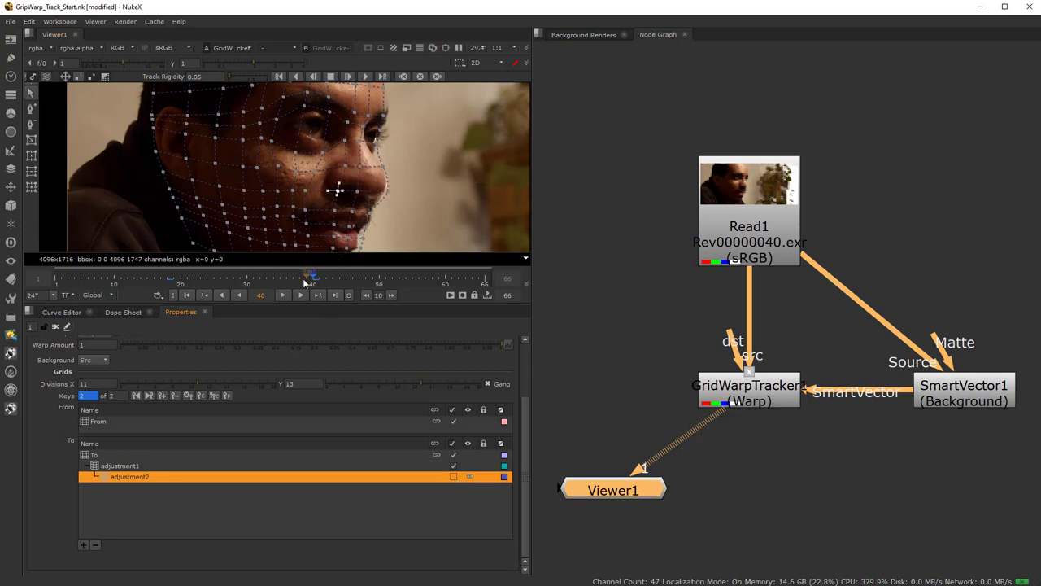
left_click(169, 277)
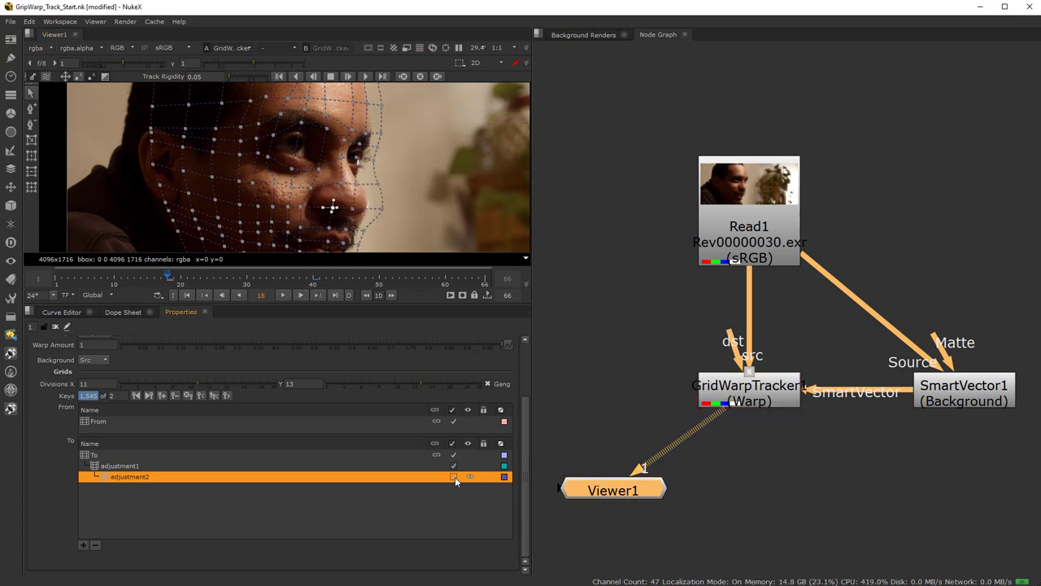
left_click(314, 283)
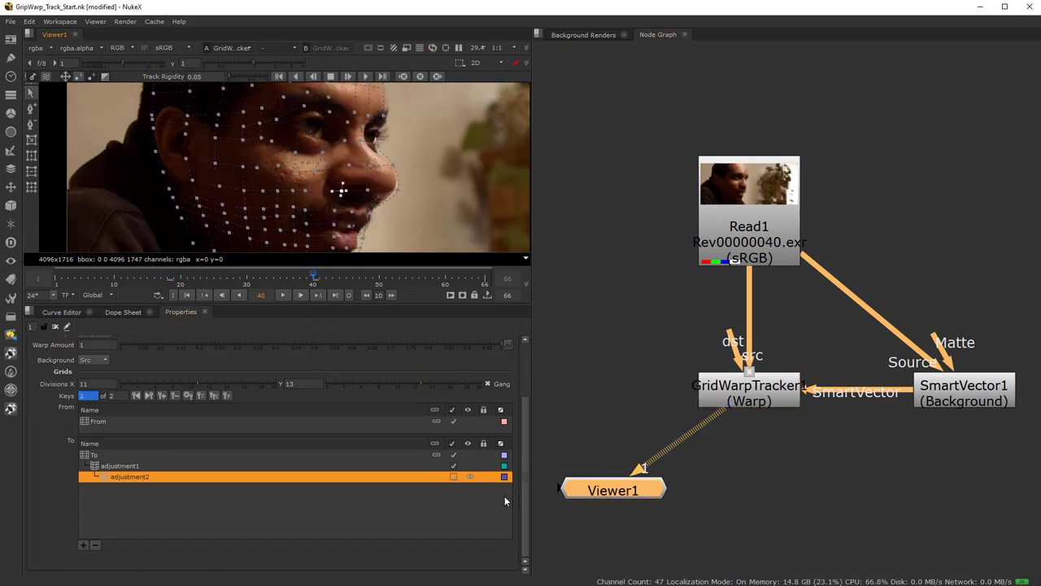
left_click(451, 478)
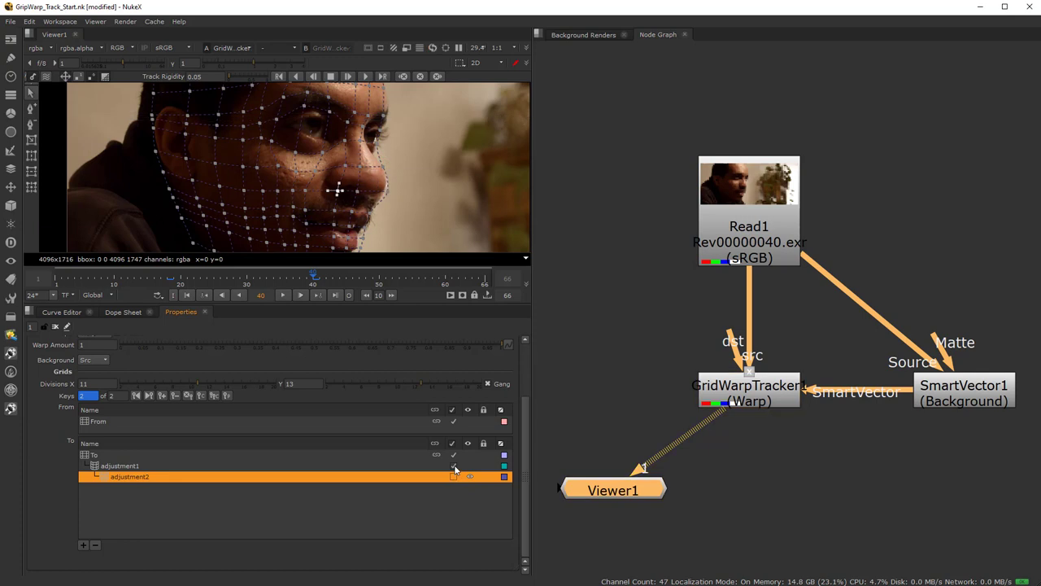
Toggle adjustment1 and adjustment2 individually to compare how each one shapes the nose at frame 40.
left_click(264, 468)
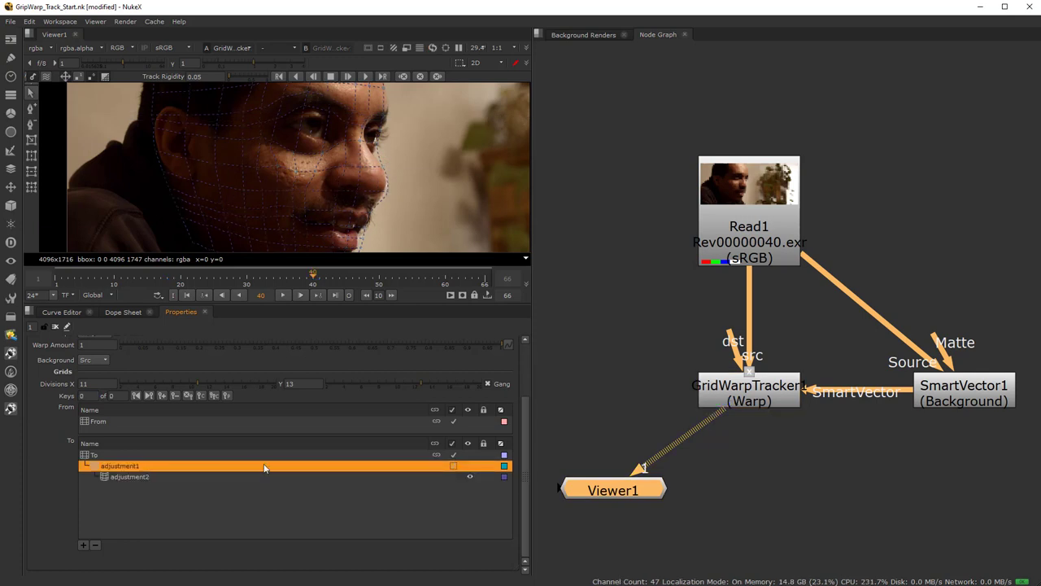
left_click(453, 468)
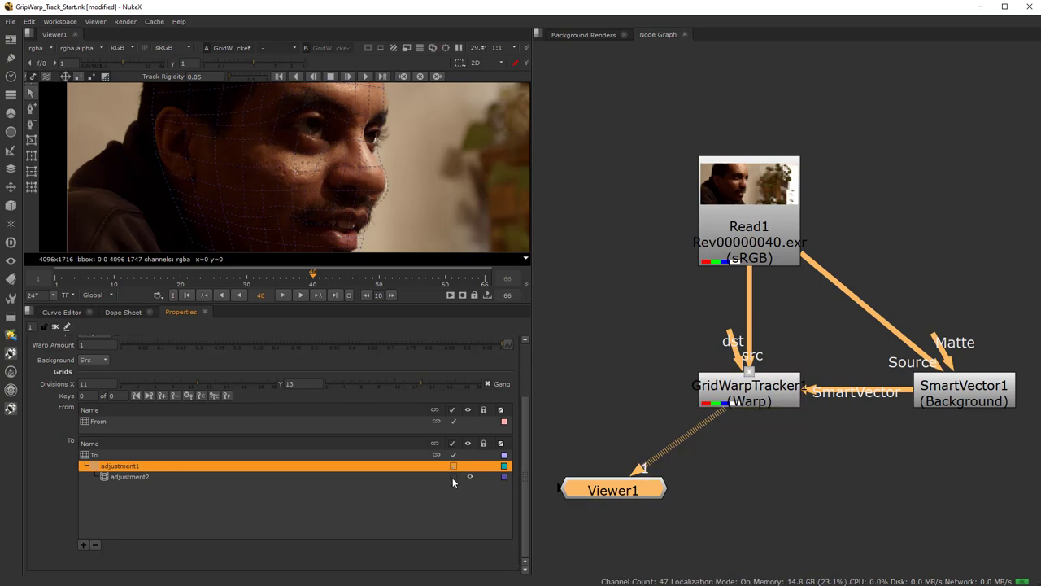
left_click(453, 477)
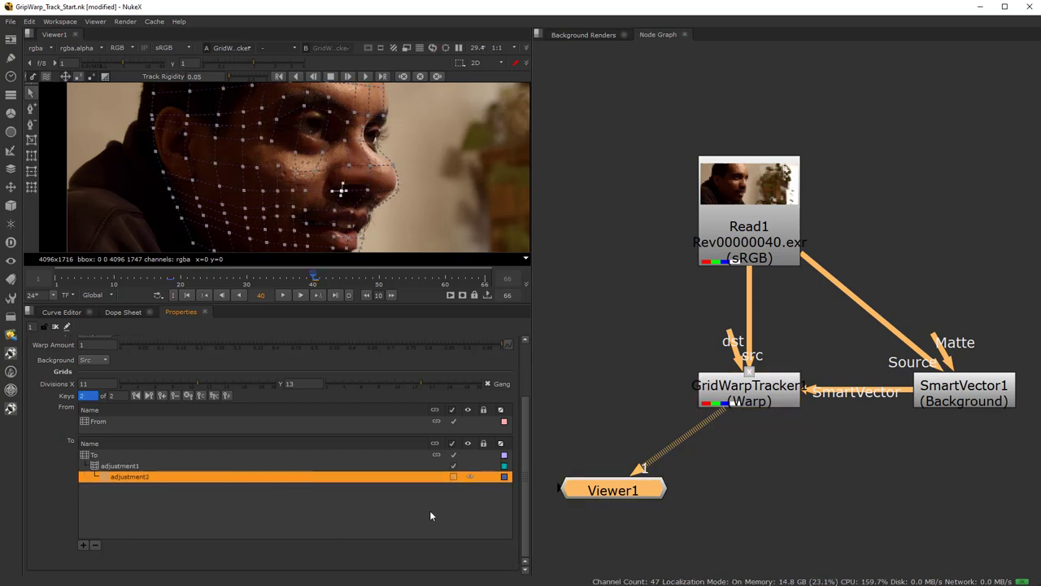
scroll(139, 334, "up", 3)
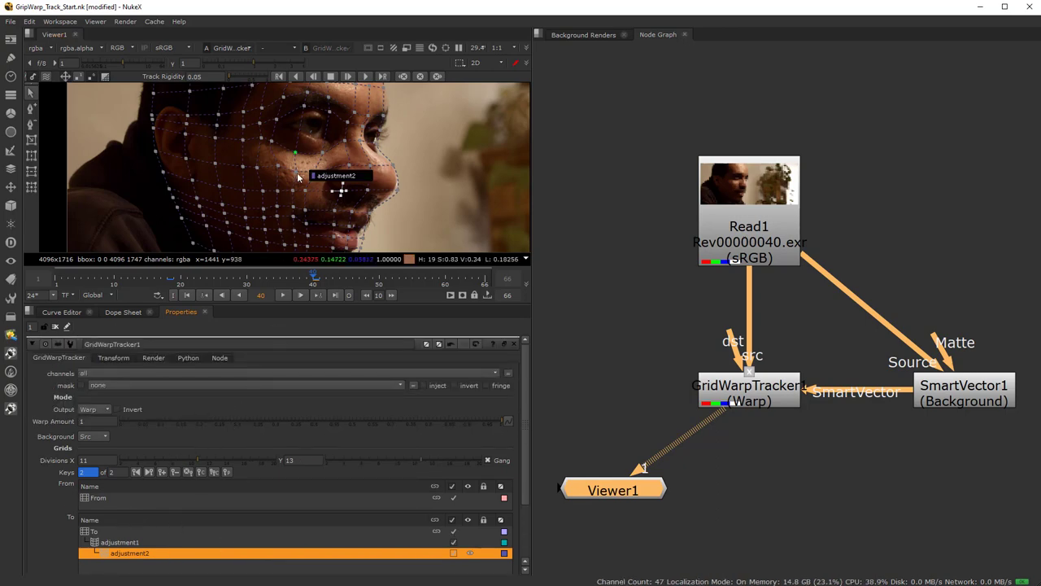
scroll(298, 173, "down", 3)
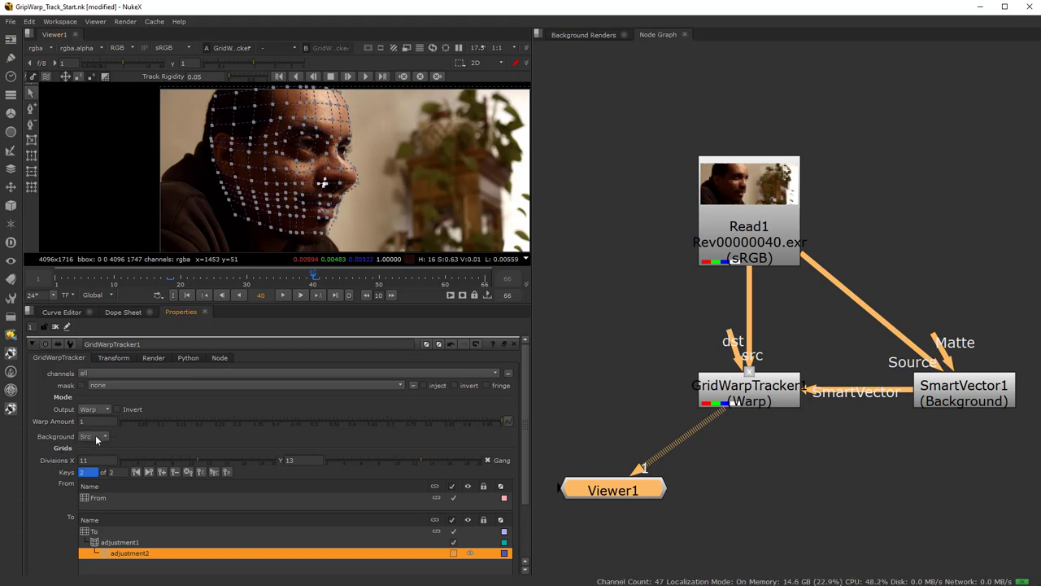
Set the GridWarpTracker background to Black and examine the warped face's colour, alpha and nose edge.
left_click(96, 437)
left_click(91, 428)
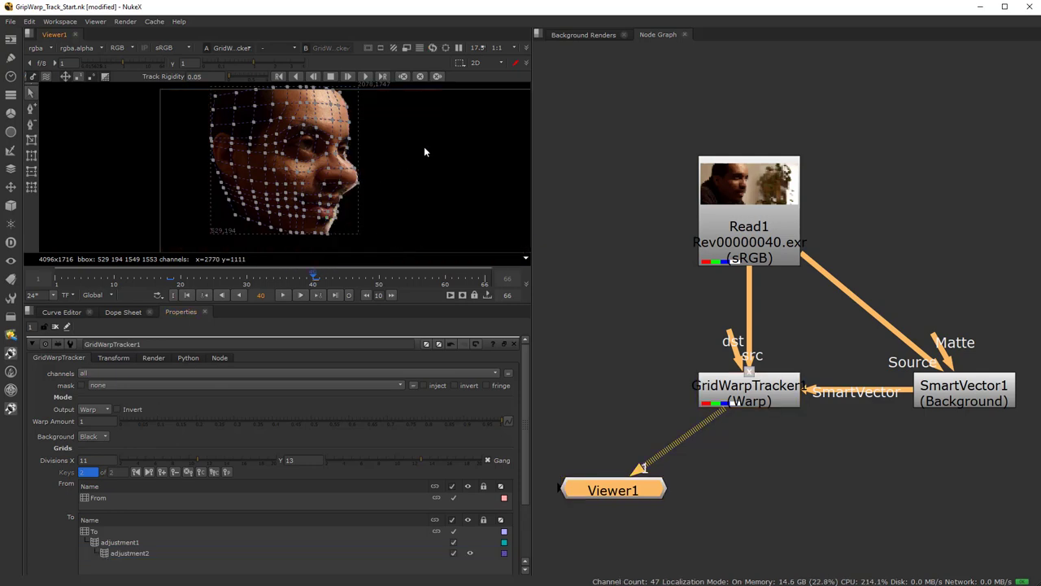
key("a")
scroll(356, 170, "up", 6)
key("a")
key("a")
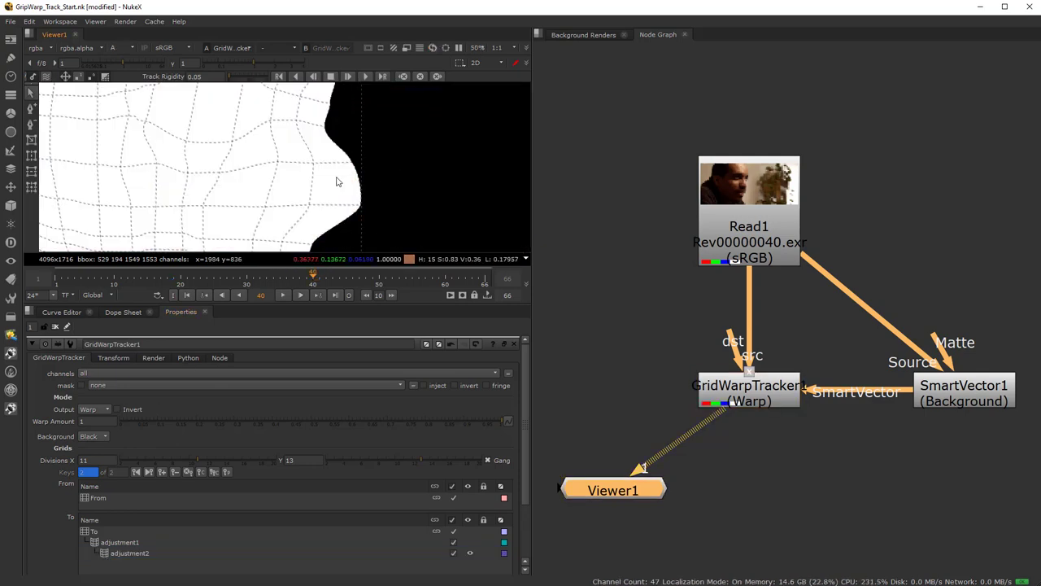
key("a")
scroll(335, 176, "down", 4)
key("a")
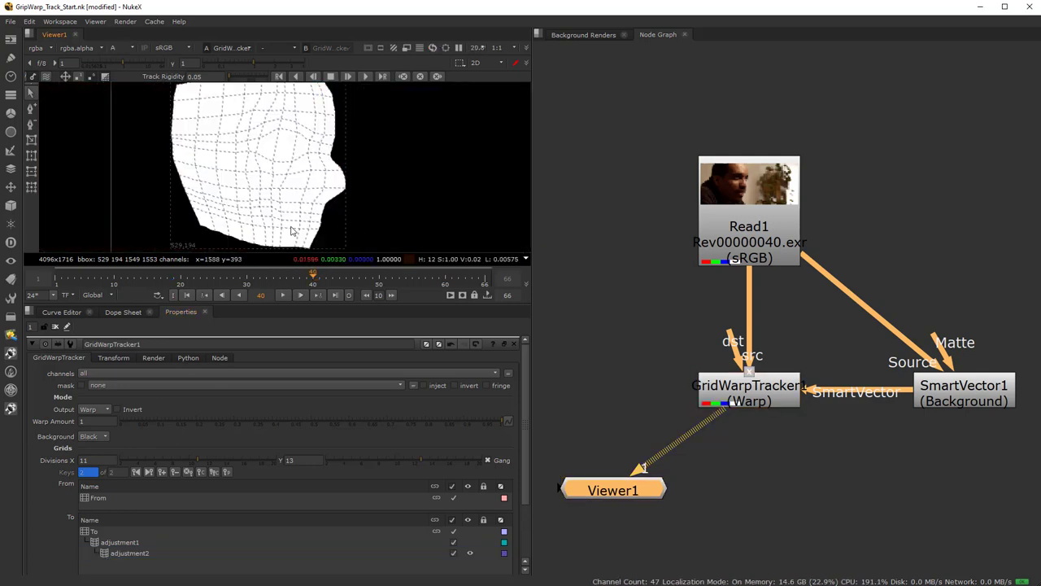
key("a")
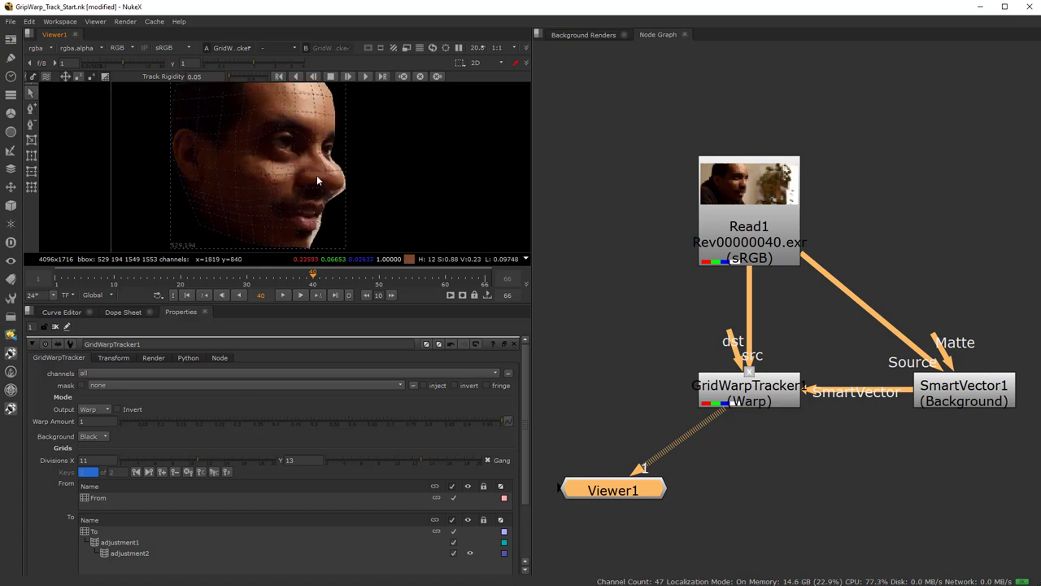
scroll(326, 166, "up", 6)
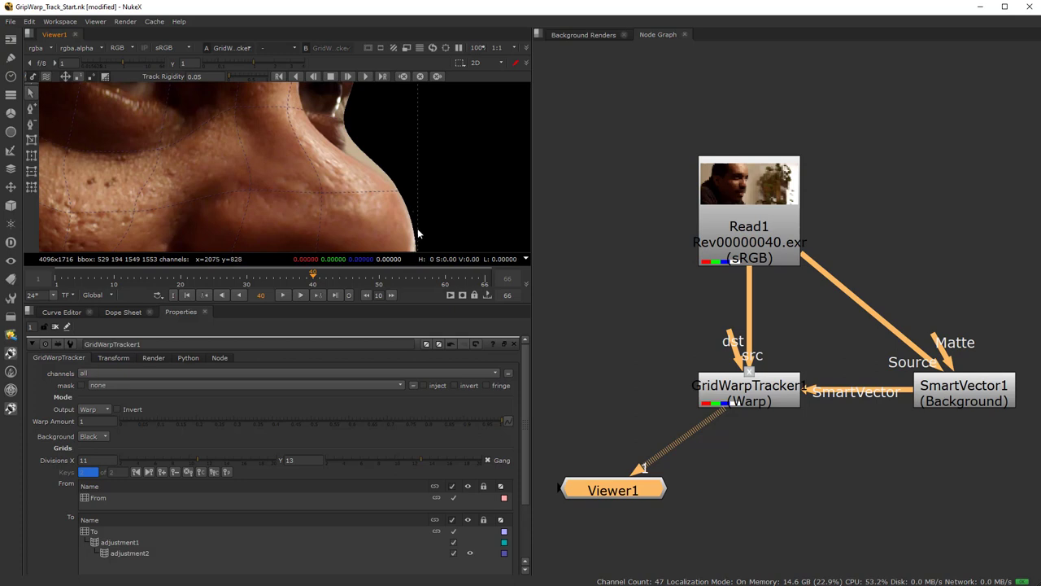
scroll(287, 155, "down", 4)
scroll(283, 166, "down", 2)
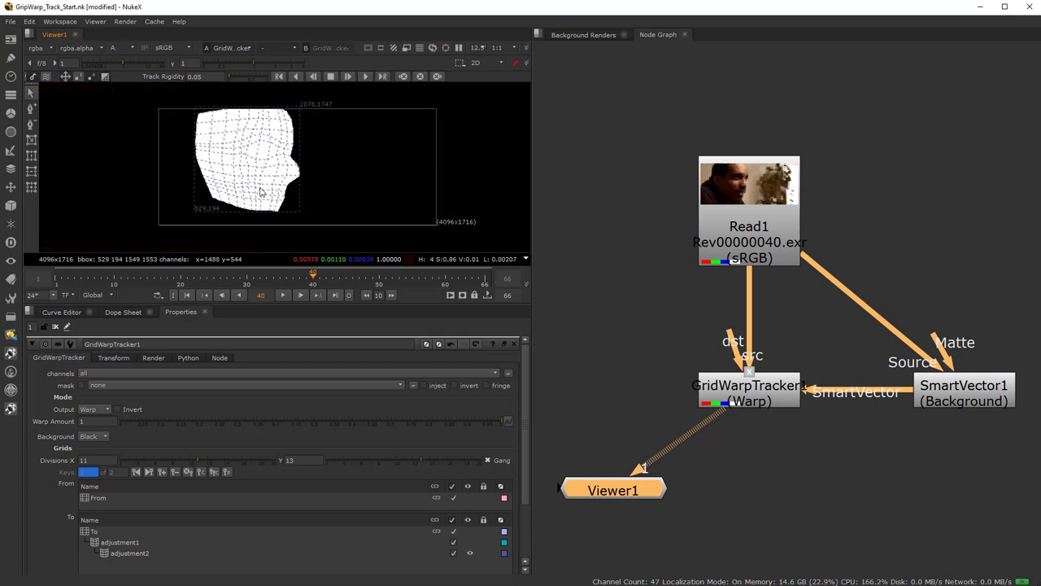
scroll(259, 170, "up", 1)
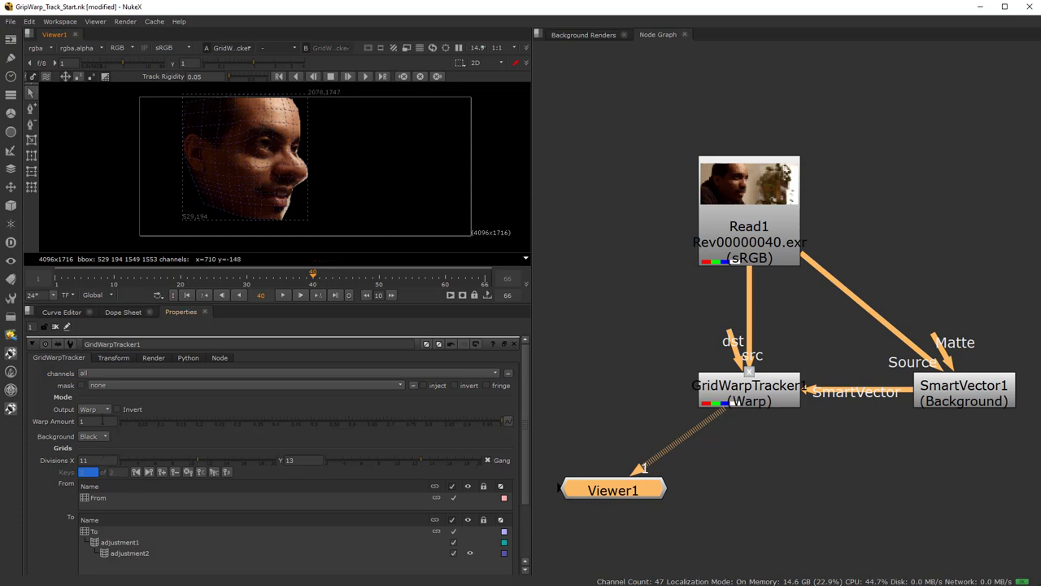
Set the GridWarpTracker background to Src and view the warped face over the plate.
left_click(89, 437)
left_click(96, 447)
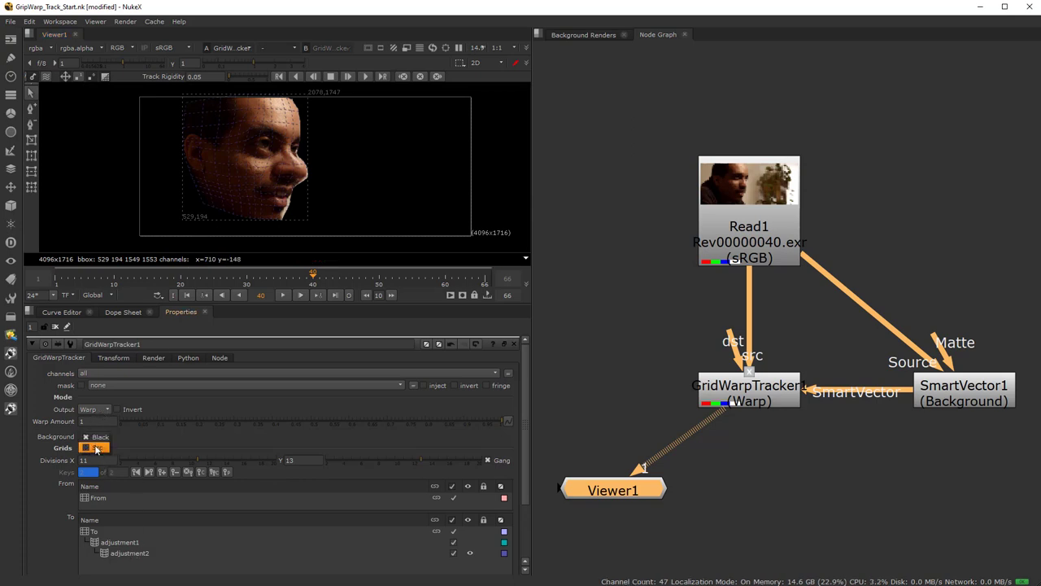
scroll(306, 182, "down", 2)
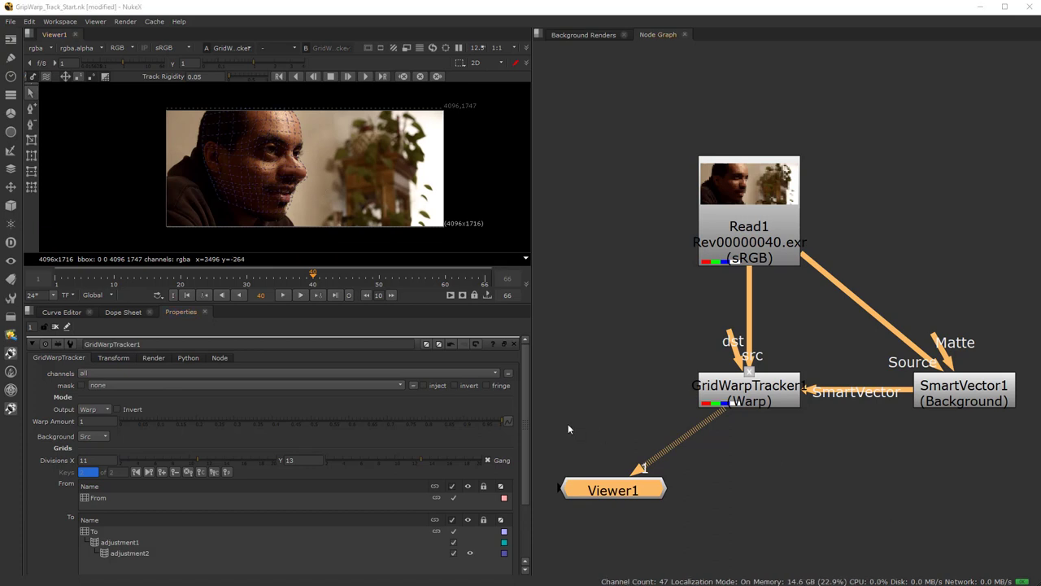
scroll(284, 186, "up", 6)
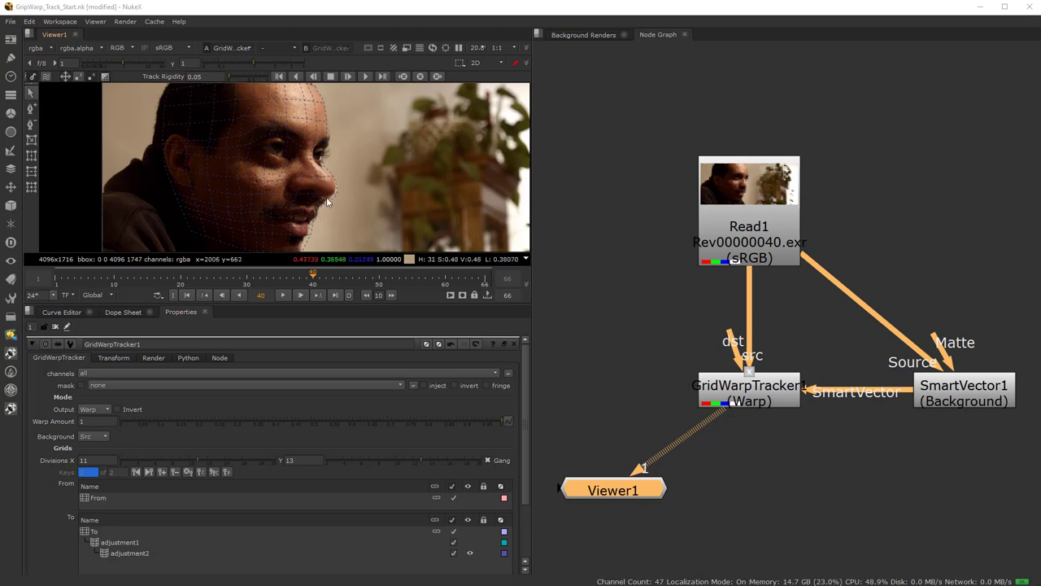
Toggle the viewer overlay off and on to check the warped face without the grid.
key("o")
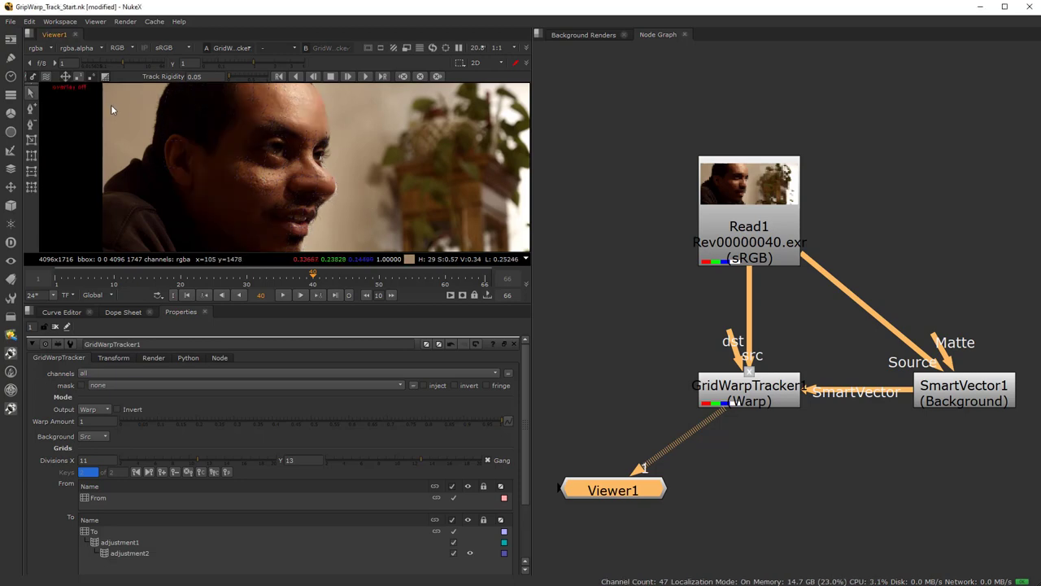
key("o")
key("o")
key("o")
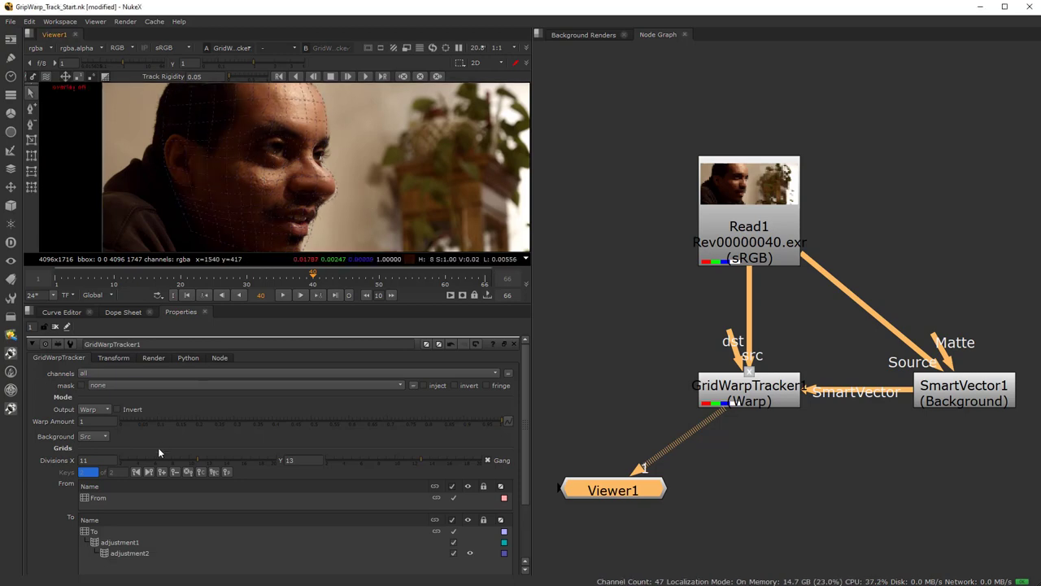
Toggle the visibility of the adjustment1 and adjustment2 grids, leaving adjustment2 selected and visible.
left_click(128, 541)
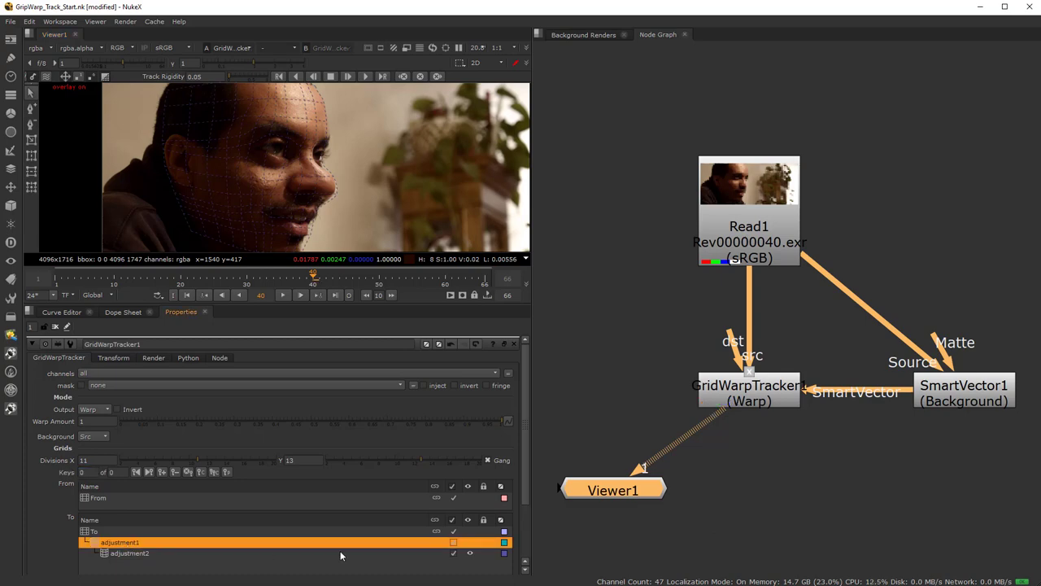
left_click(470, 553)
left_click(471, 542)
left_click(134, 553)
left_click(470, 553)
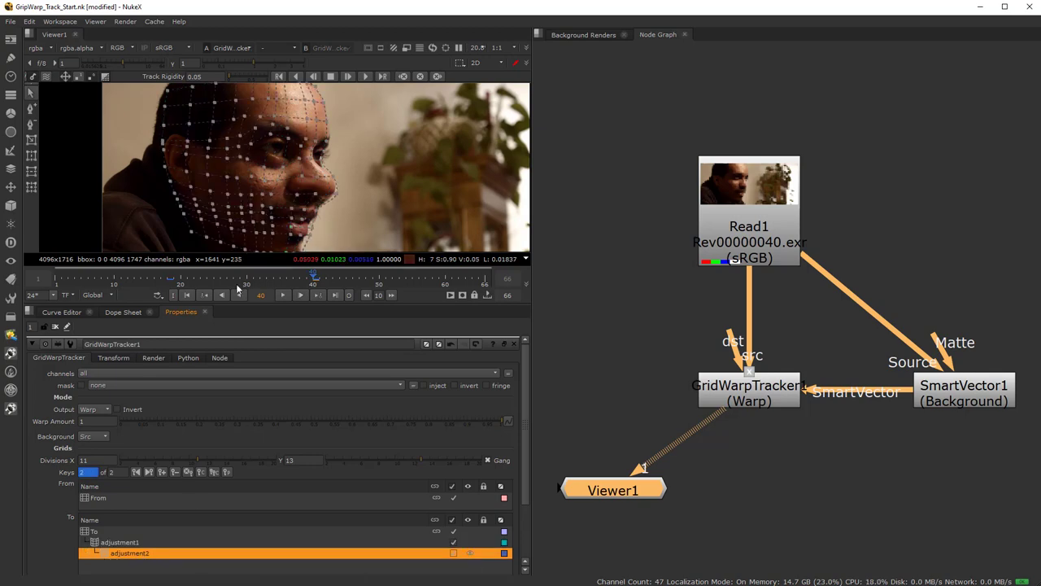
Compare the adjustment2 grid on the face between keyframes 18 and 40.
left_click(169, 281)
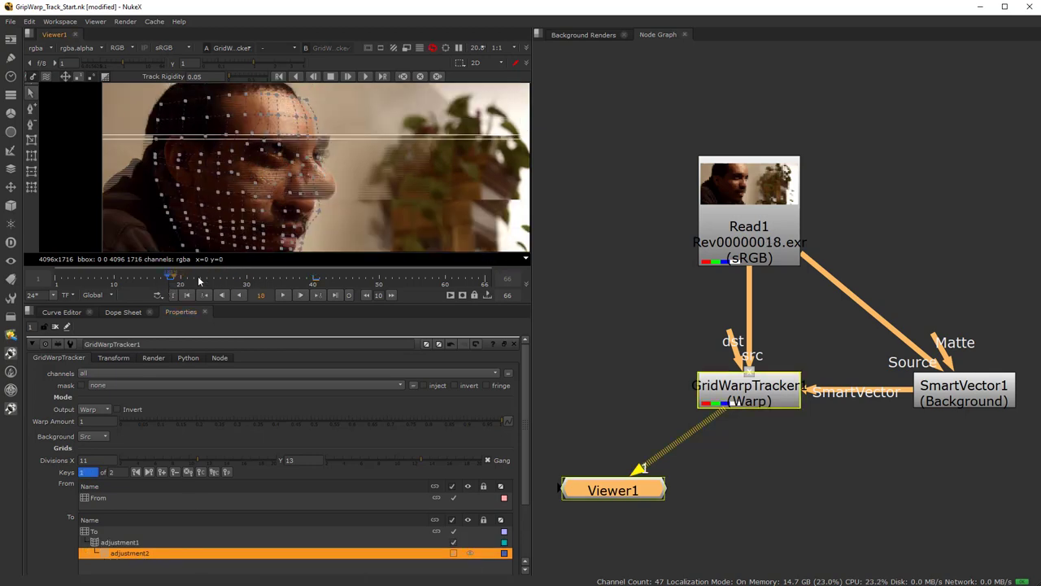
left_click(315, 281)
scroll(338, 207, "up", 4)
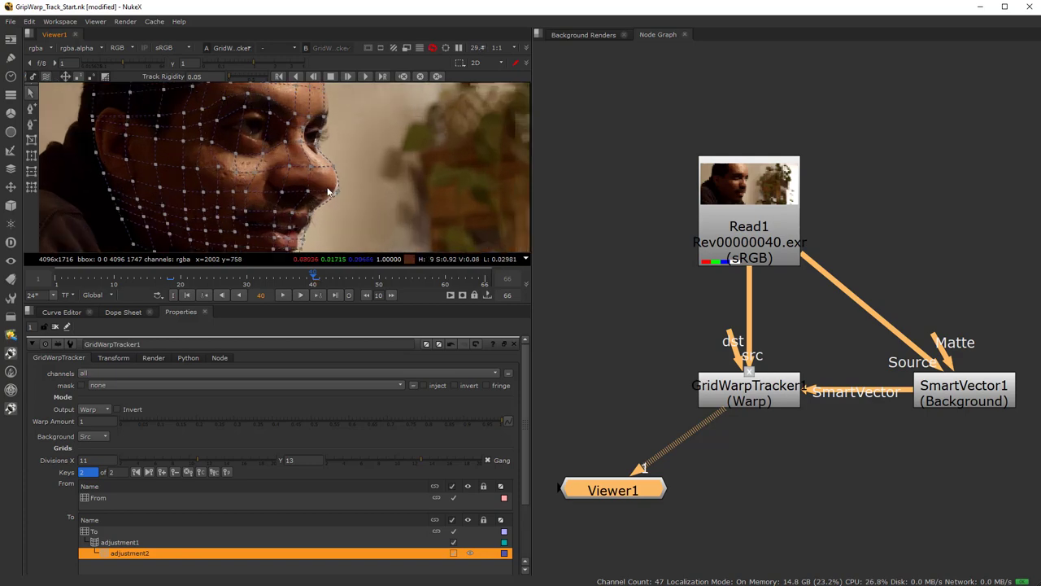
left_click(170, 279)
left_click(316, 281)
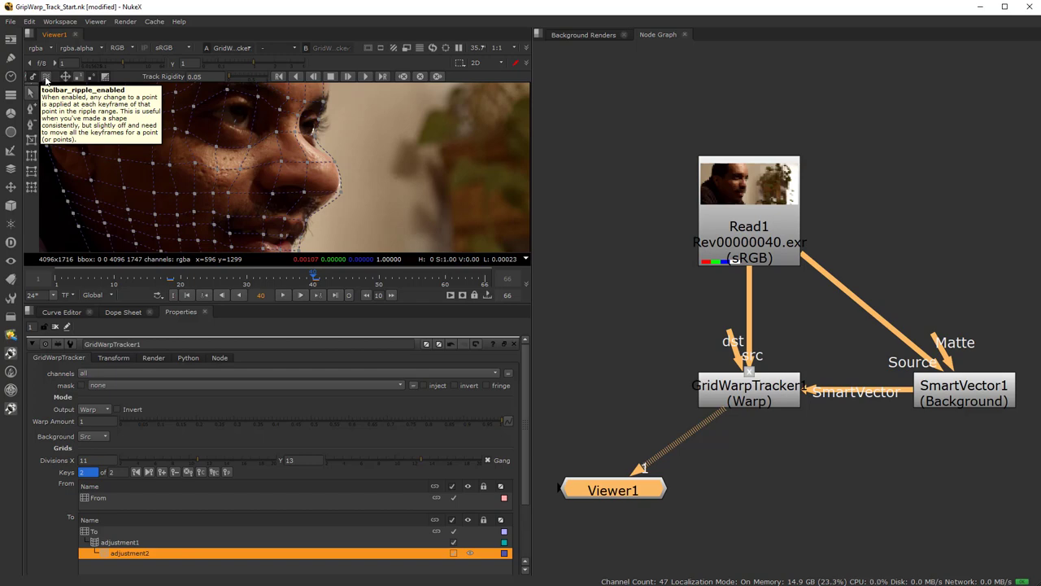
Select the four nose-tip grid points of adjustment2 at frame 40 and shift them slightly outward with ripple edit enabled for all keyframes.
scroll(378, 178, "down", 3)
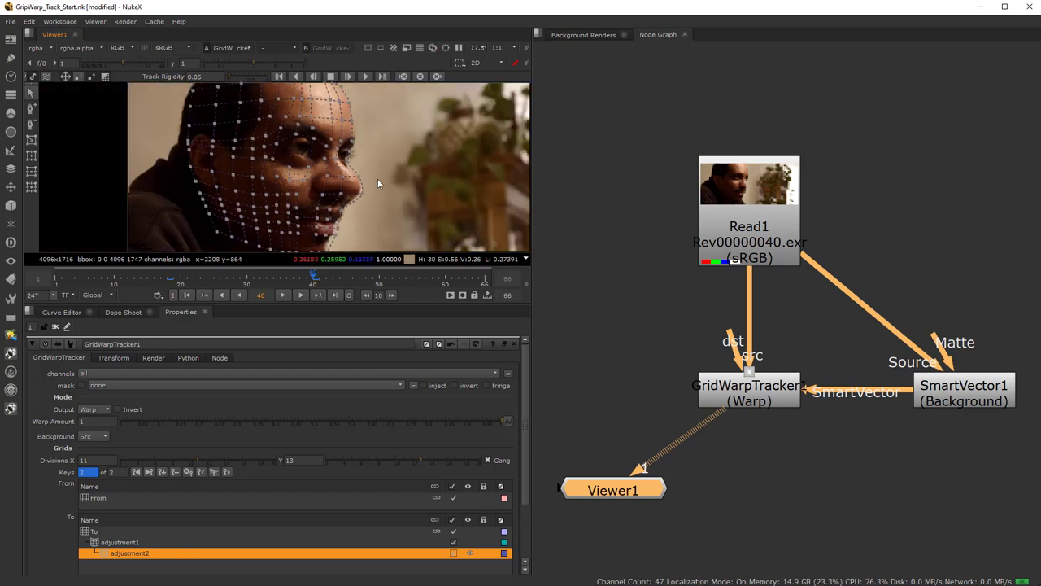
scroll(348, 177, "up", 3)
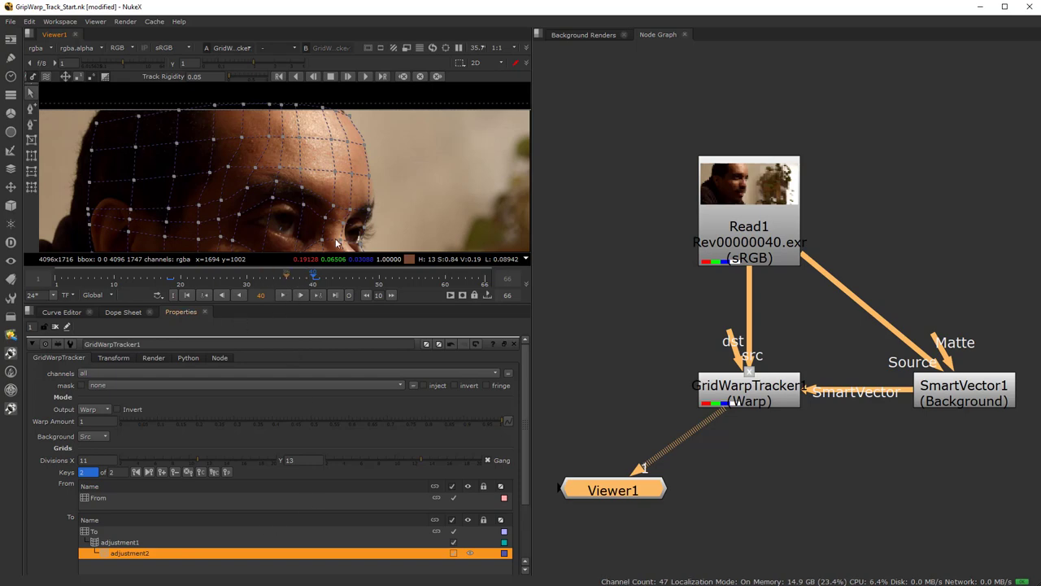
middle_click_drag(348, 244, 343, 186)
scroll(346, 142, "up", 1)
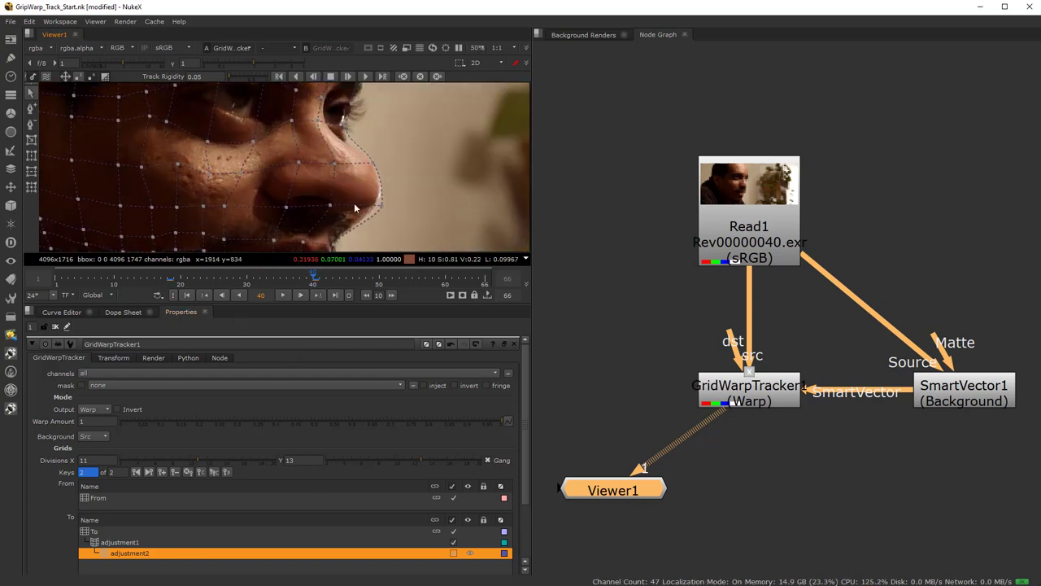
left_click_drag(306, 148, 405, 223)
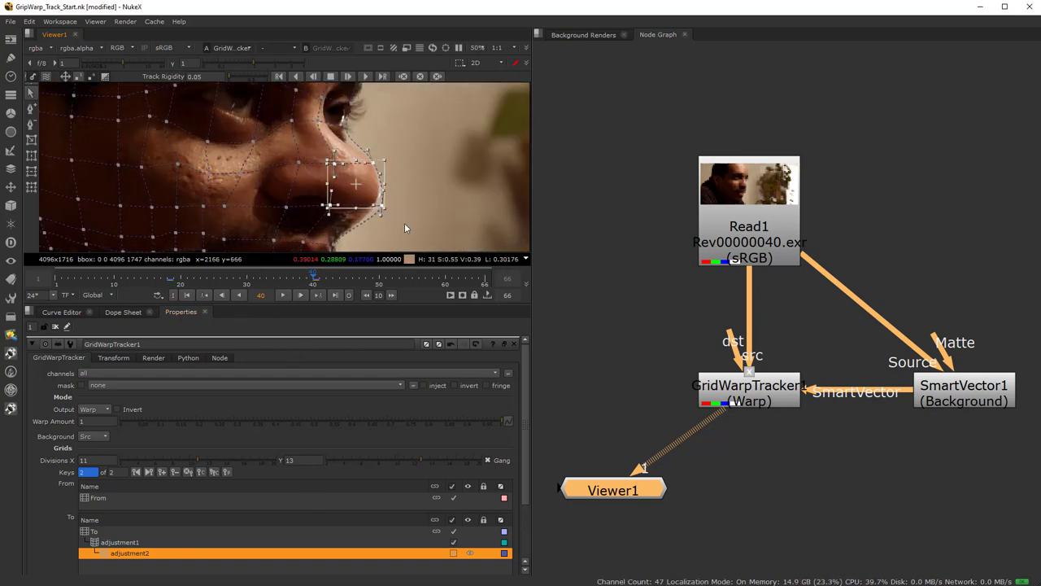
left_click(48, 77)
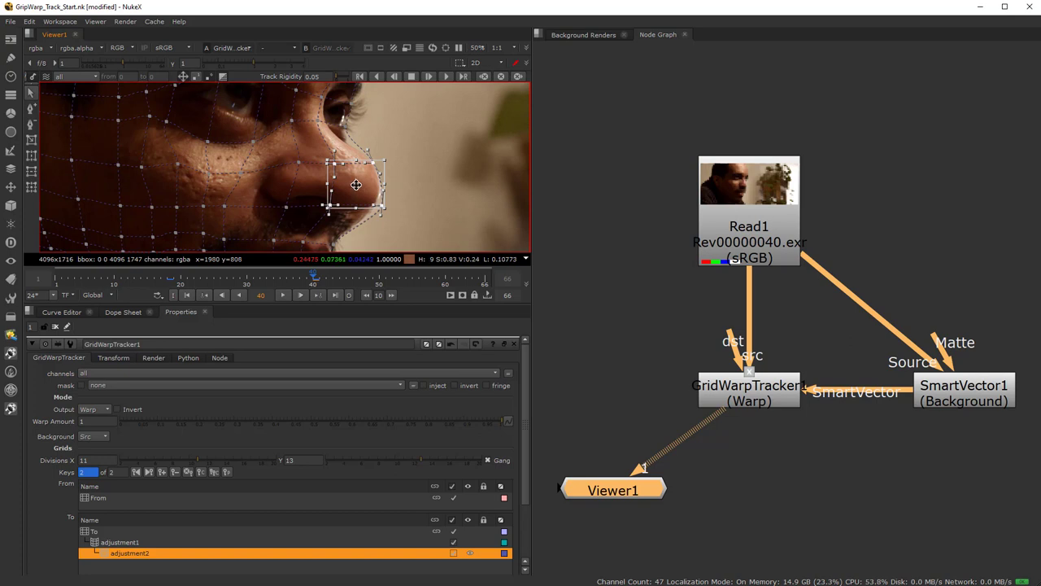
left_click_drag(356, 184, 370, 184)
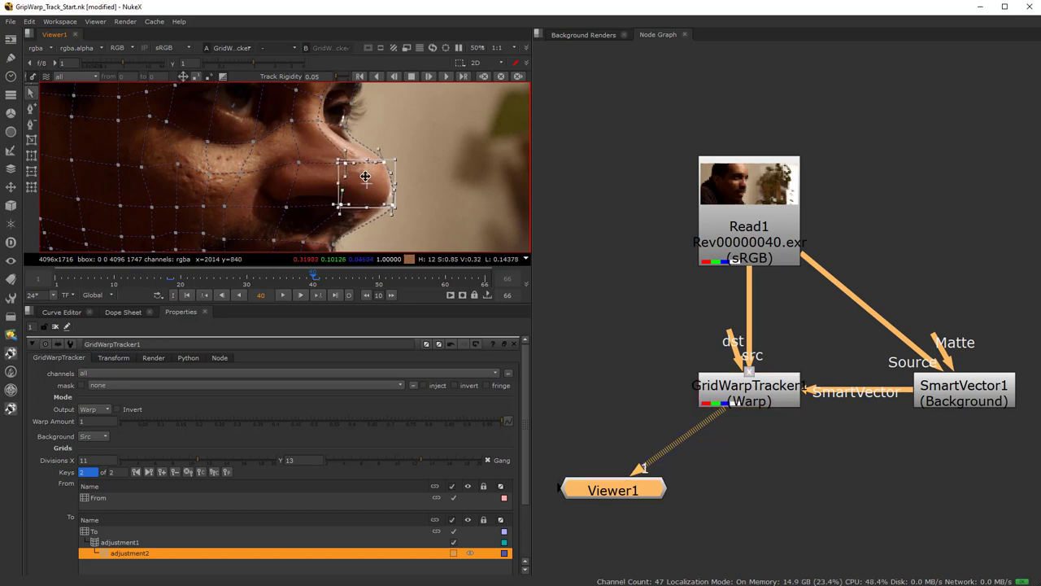
Check the nose-tip points at keyframe 18, disable ripple edit and scrub to frame 39.
left_click(169, 281)
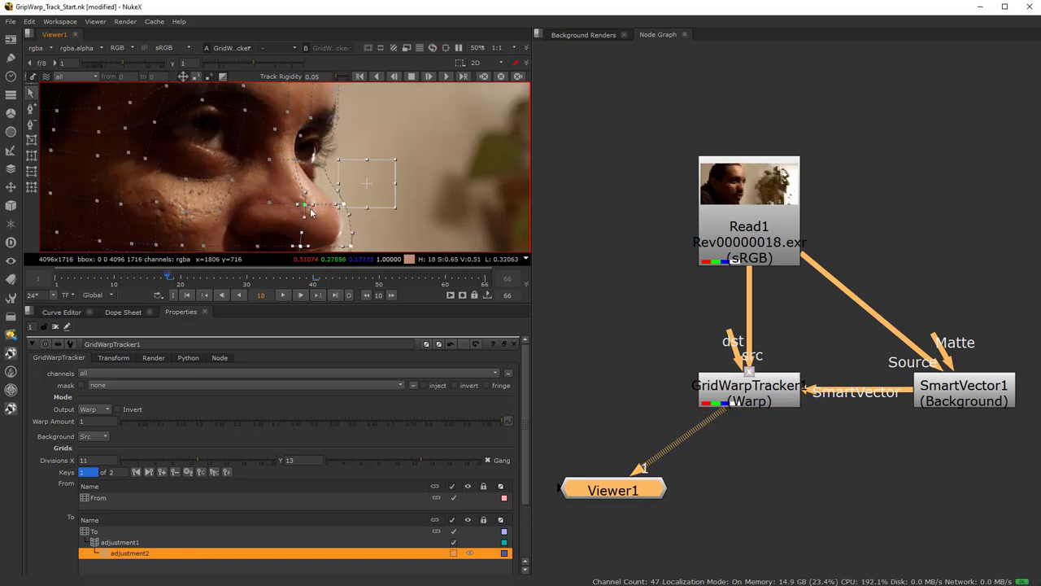
middle_click_drag(314, 211, 332, 176)
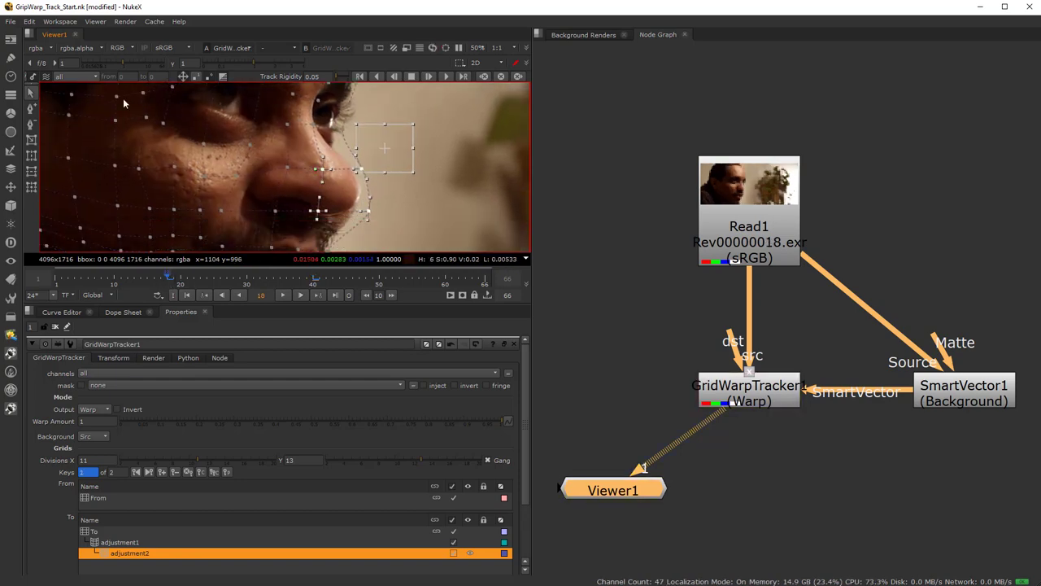
left_click(46, 78)
left_click_drag(169, 279, 307, 294)
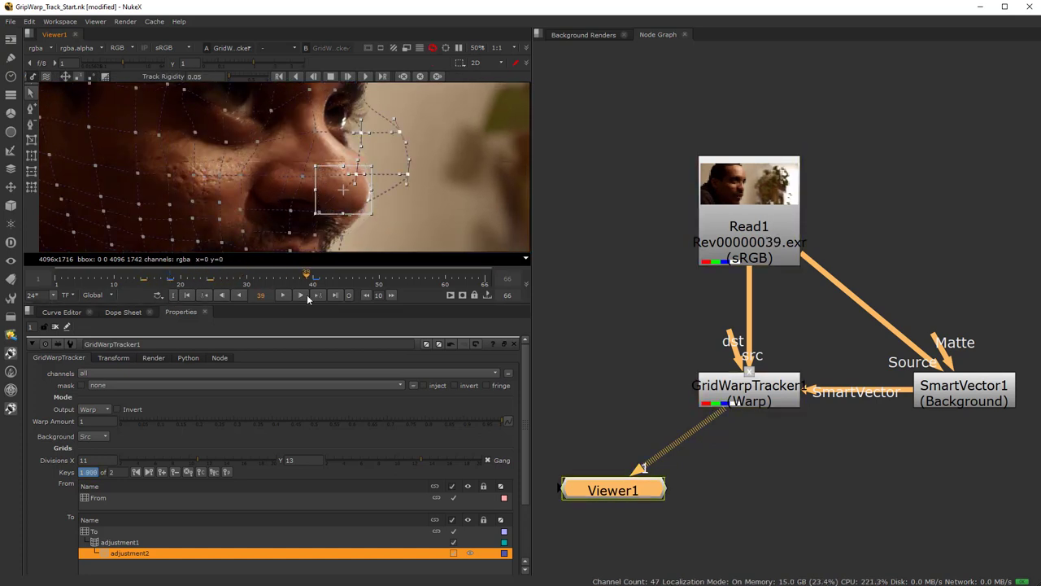
Hide the viewer overlay at frame 45 and examine the edge of the warped nose up close.
left_click(307, 295)
scroll(265, 207, "down", 2)
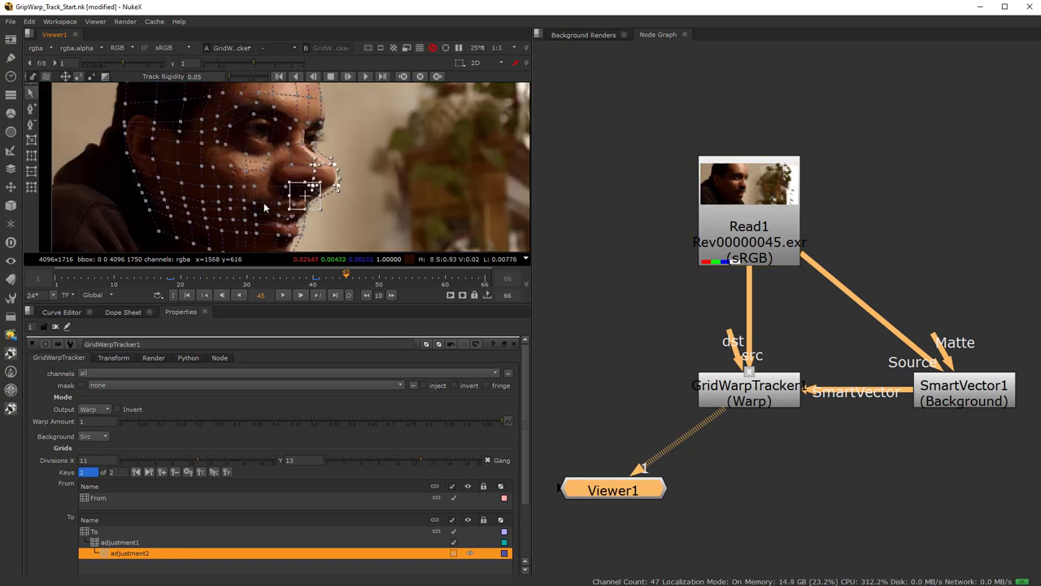
scroll(264, 207, "down", 1)
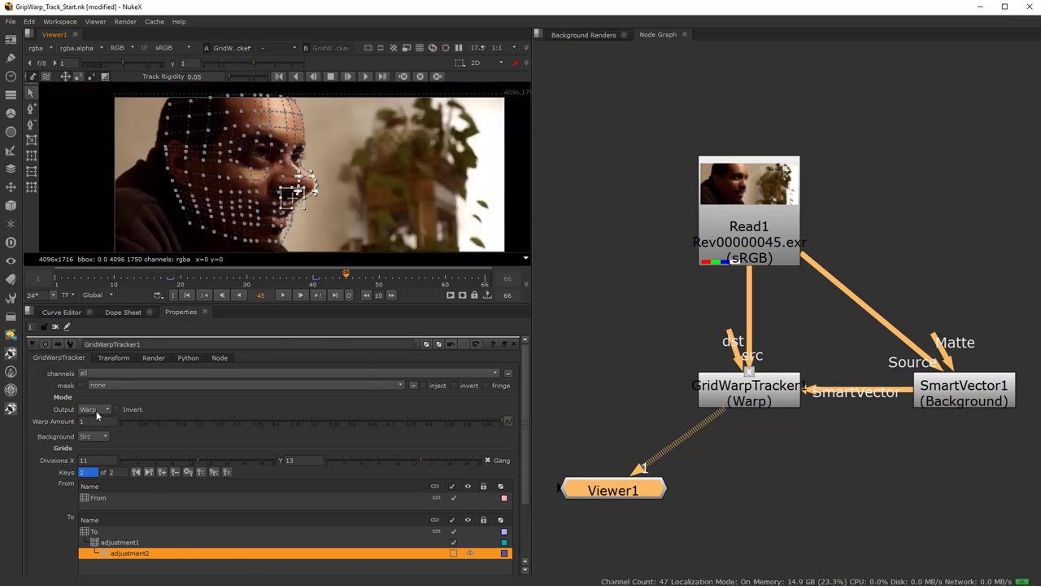
scroll(718, 299, "up", 2)
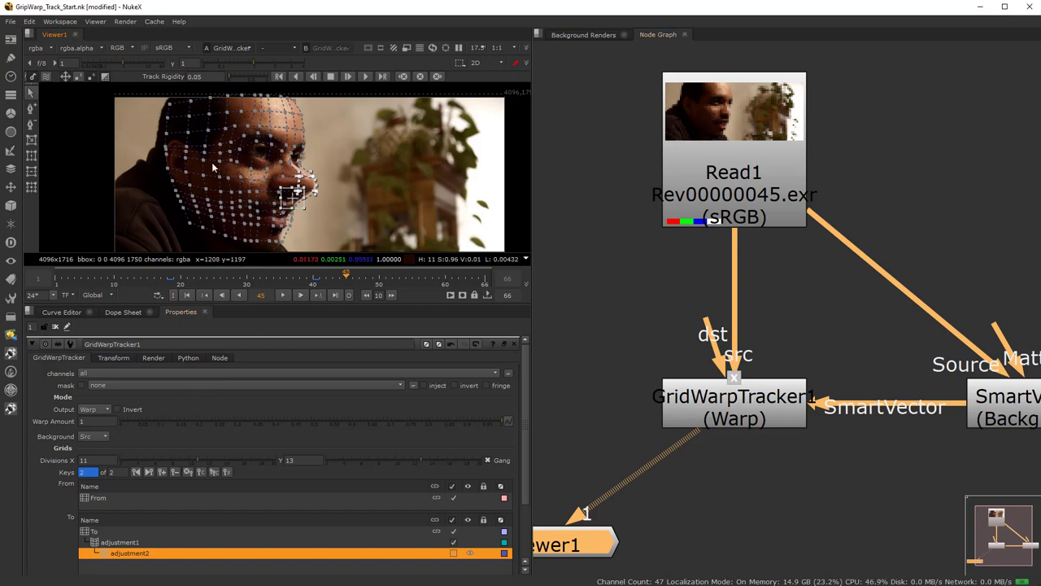
key("o")
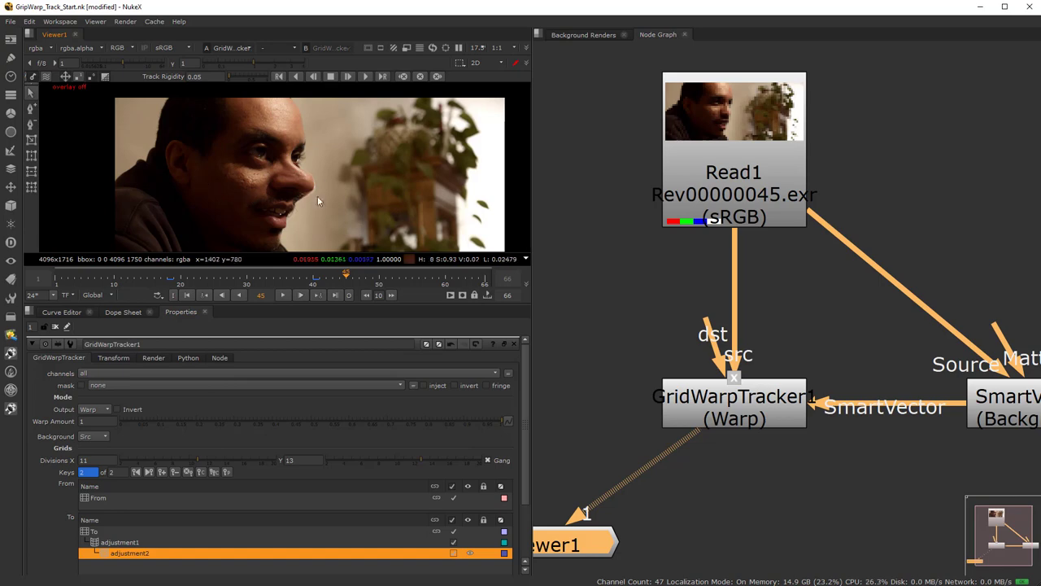
scroll(317, 196, "up", 3)
scroll(310, 193, "up", 2)
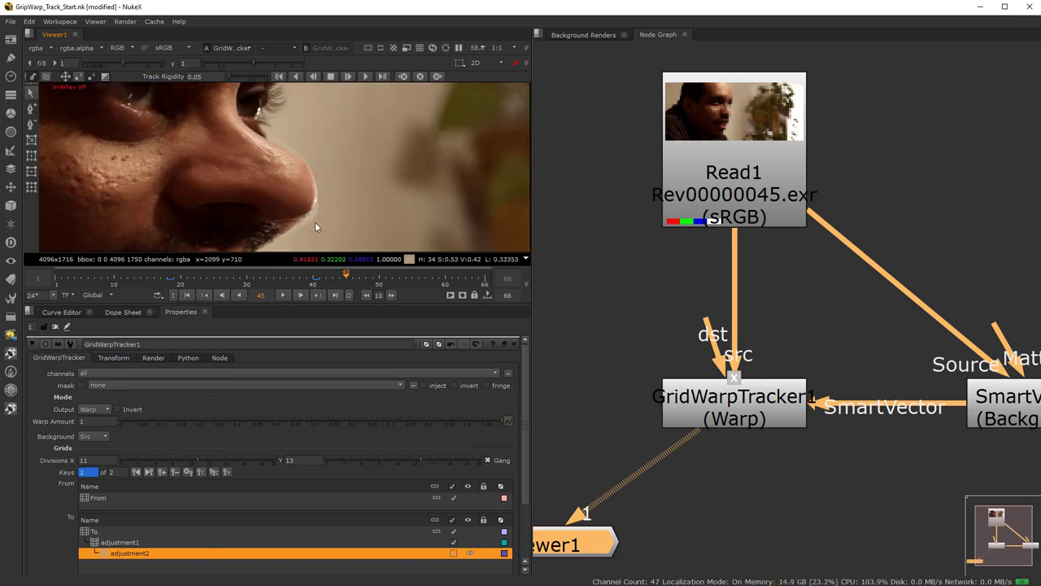
scroll(303, 220, "up", 2)
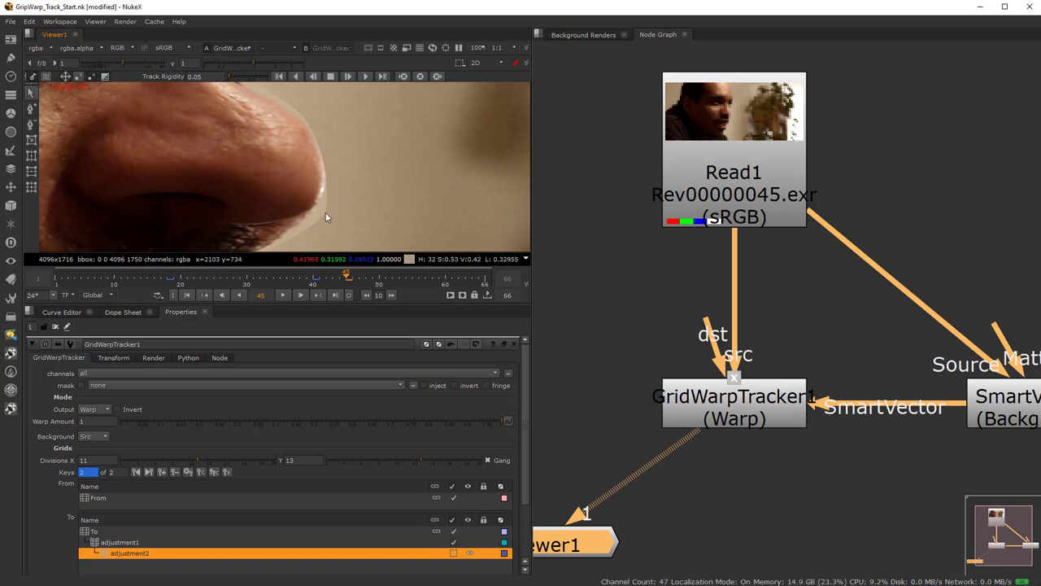
scroll(362, 180, "down", 2)
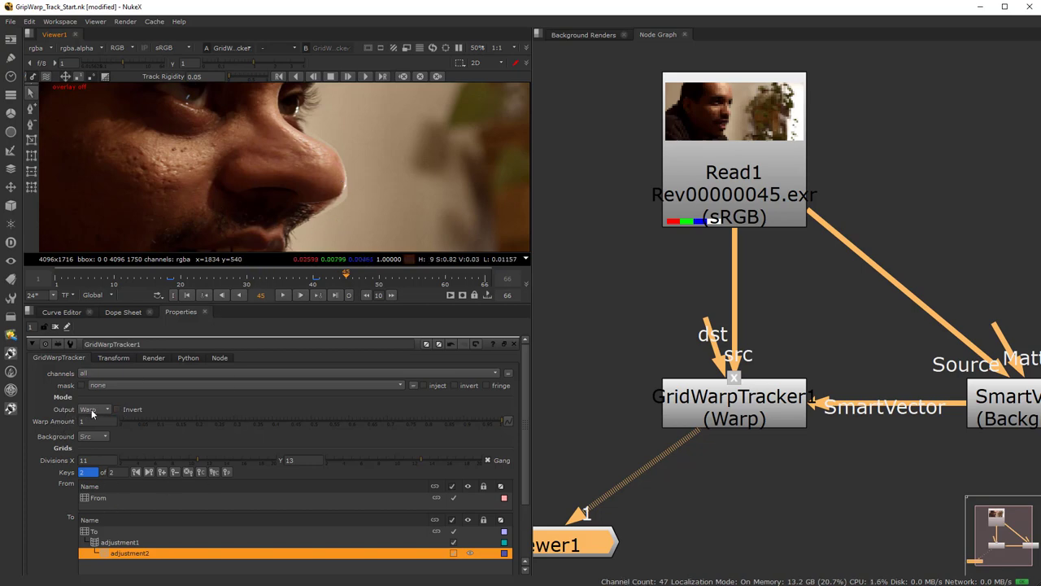
scroll(350, 238, "down", 6)
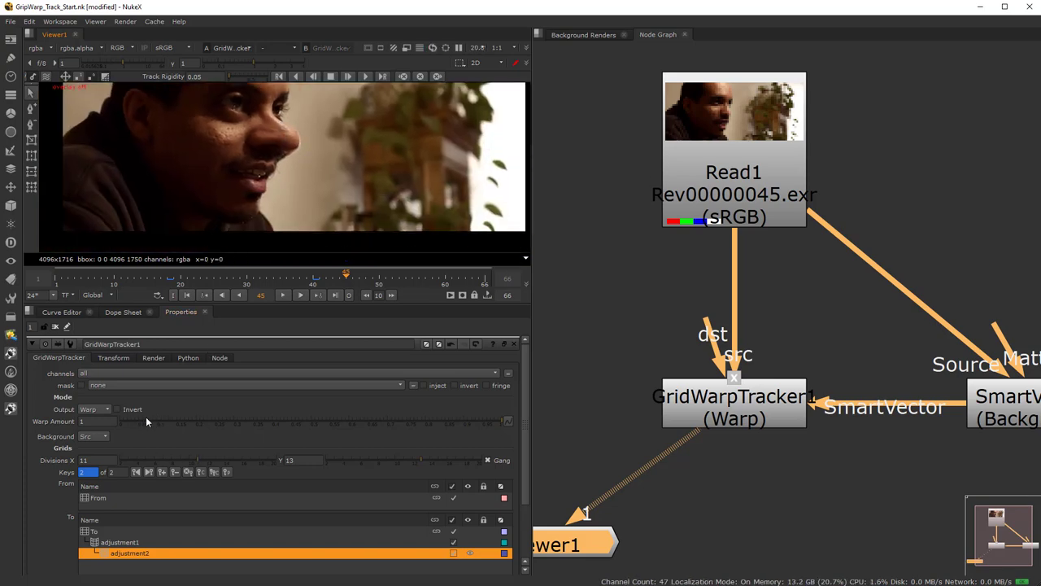
Set the Warp Amount to 0 at frame 10 and add a keyframe for it.
left_click_drag(89, 279, 114, 283)
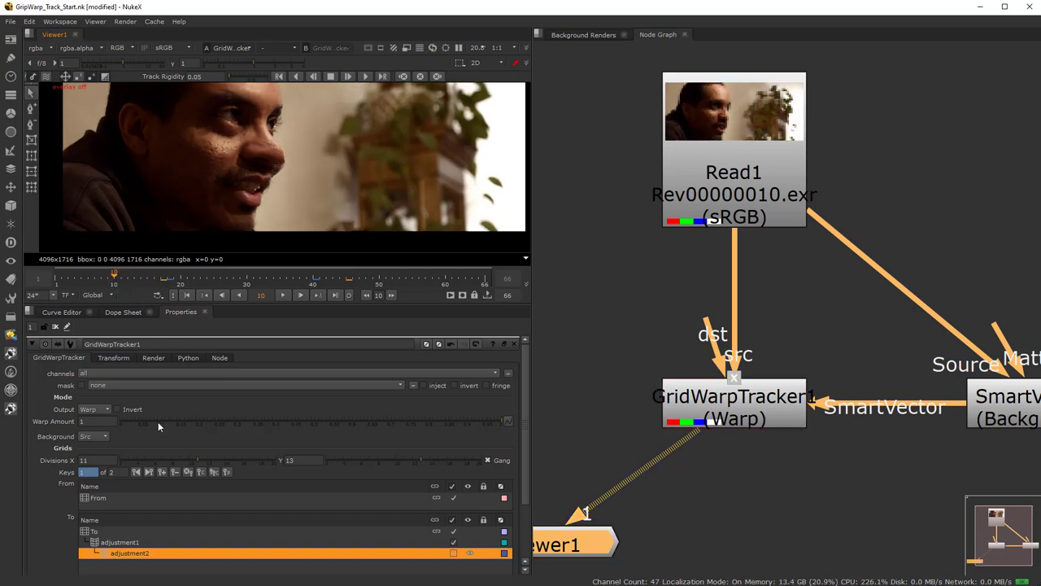
left_click_drag(164, 421, 78, 421)
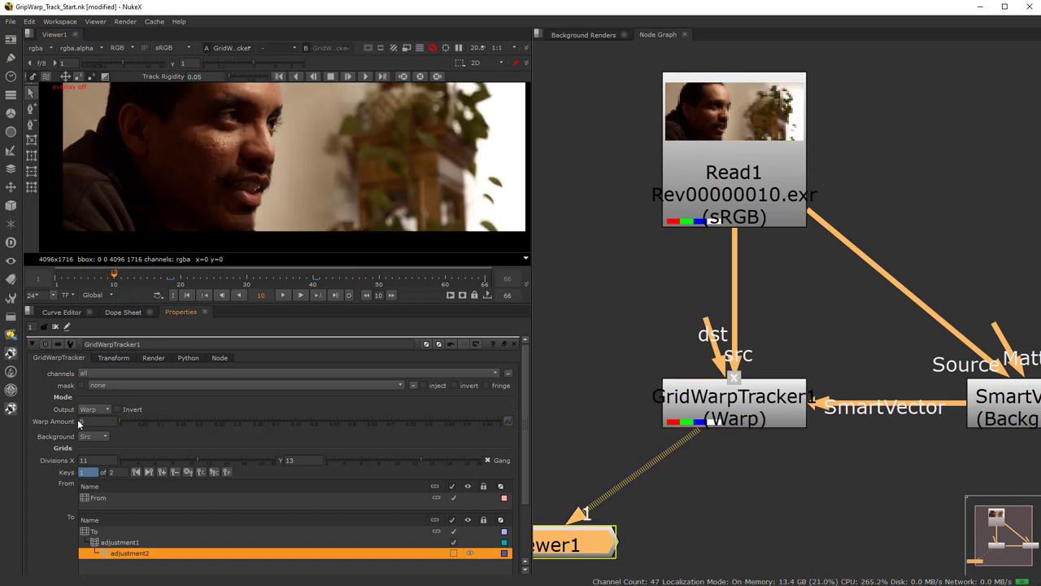
key("ctrl+z")
left_click_drag(531, 422, 80, 425)
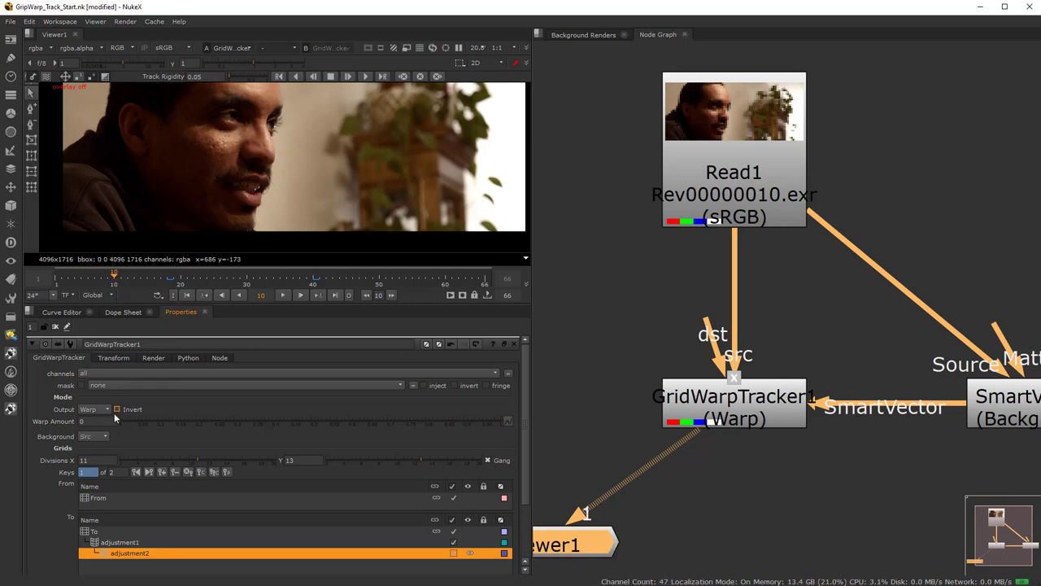
right_click(114, 418)
left_click(122, 430)
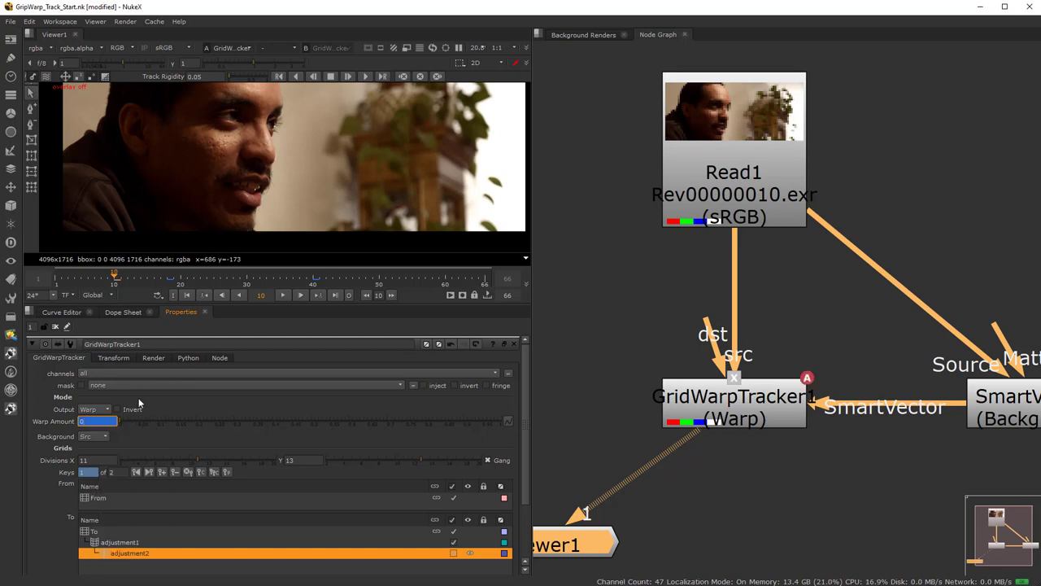
Key the Warp Amount at 1 on frame 47.
left_click(359, 277)
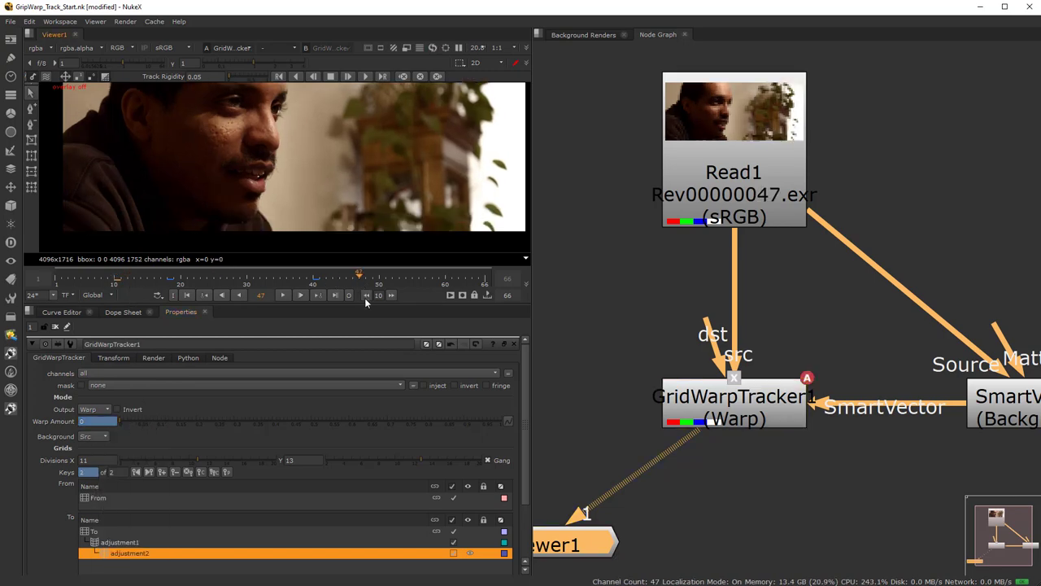
left_click(163, 421)
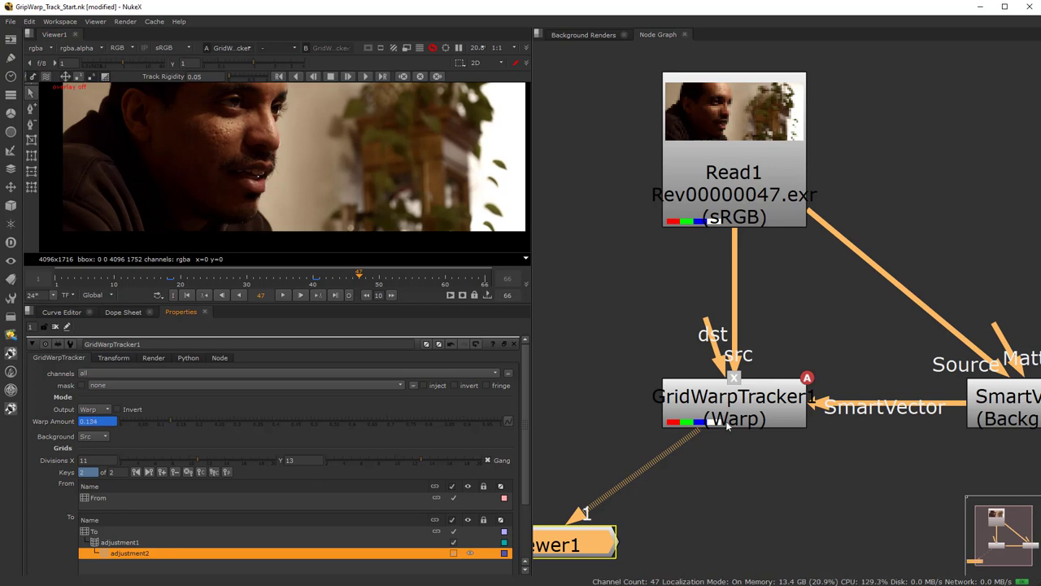
right_click(105, 421)
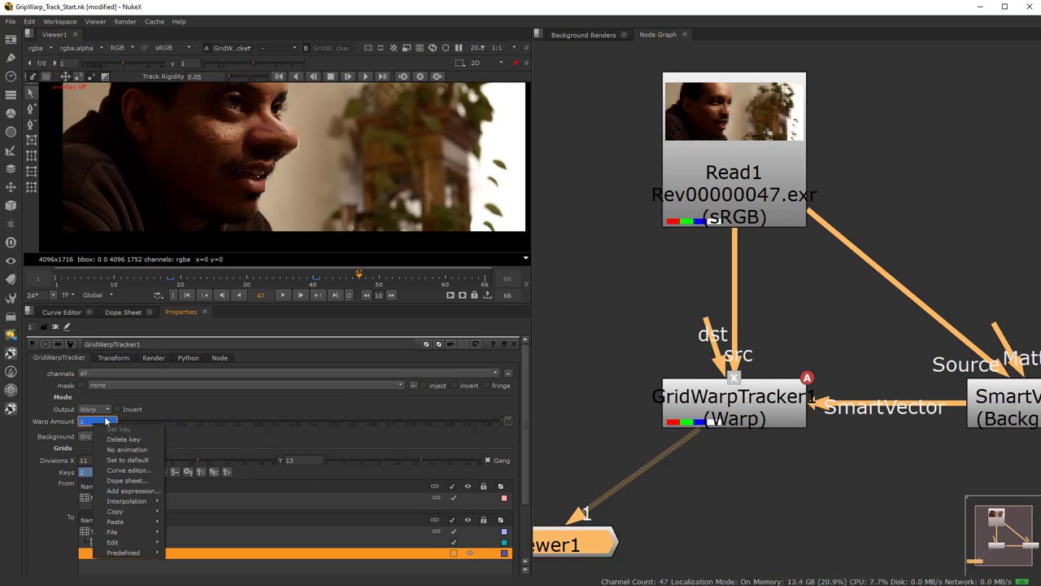
left_click(270, 406)
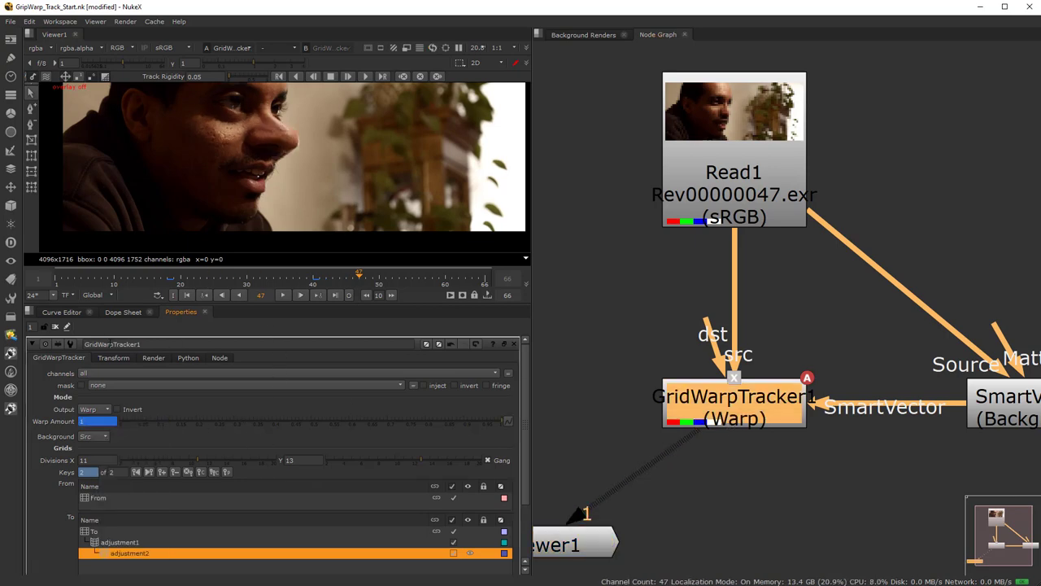
Show GridWarpTracker1's warp keyframes in the Dope Sheet and go to frame 16.
left_click(122, 313)
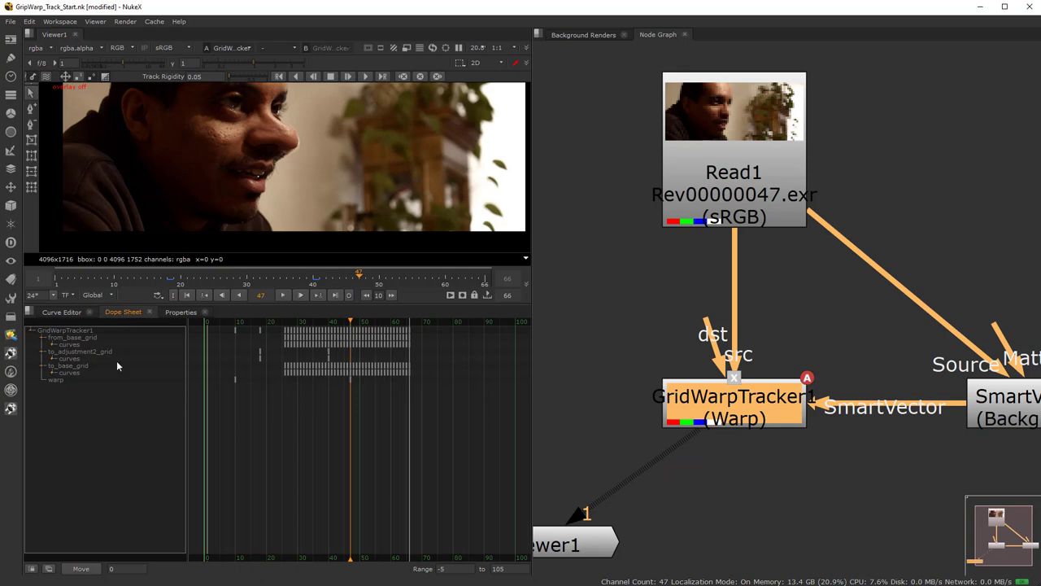
left_click(60, 381)
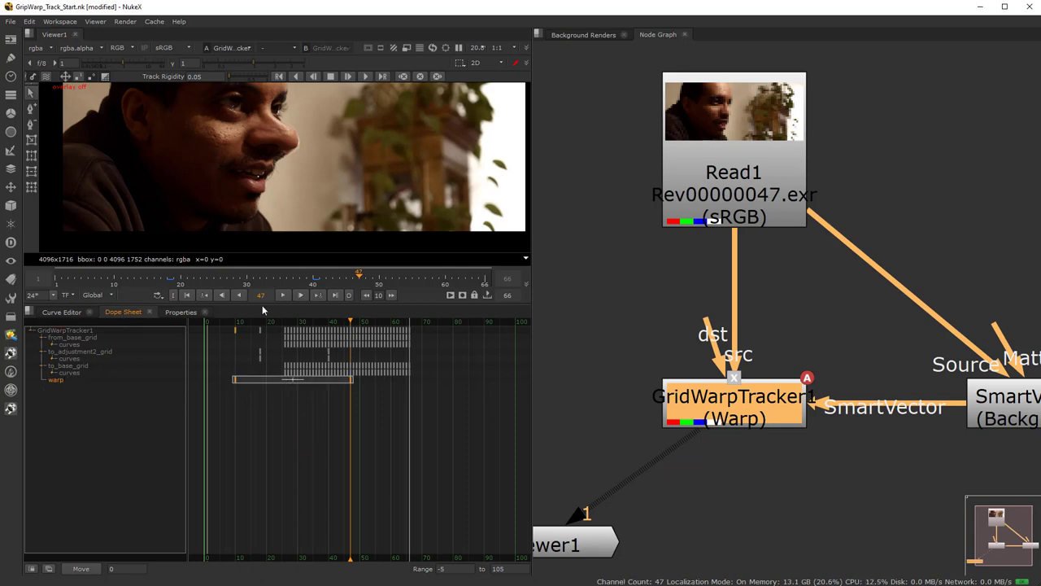
left_click(155, 281)
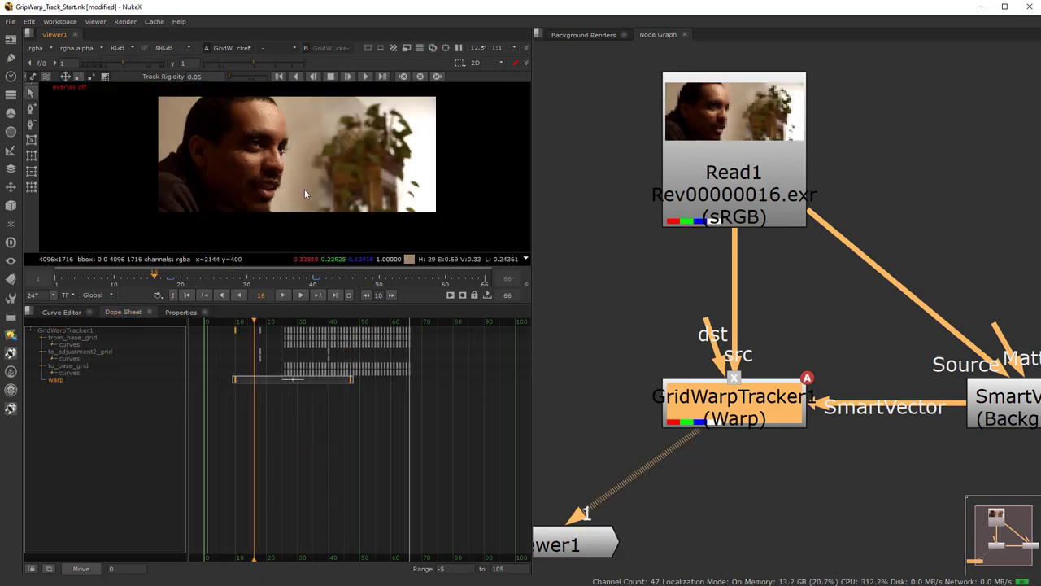
Play the animated warp in an enlarged viewer, stop it, go to frame 3 and restore the normal layout.
key("space")
key("f")
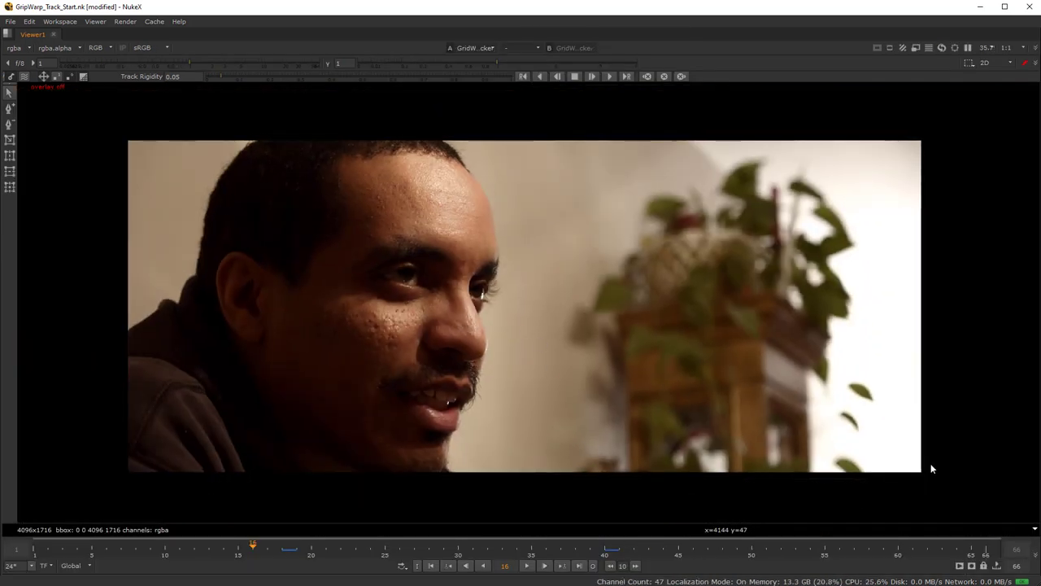
left_click(528, 567)
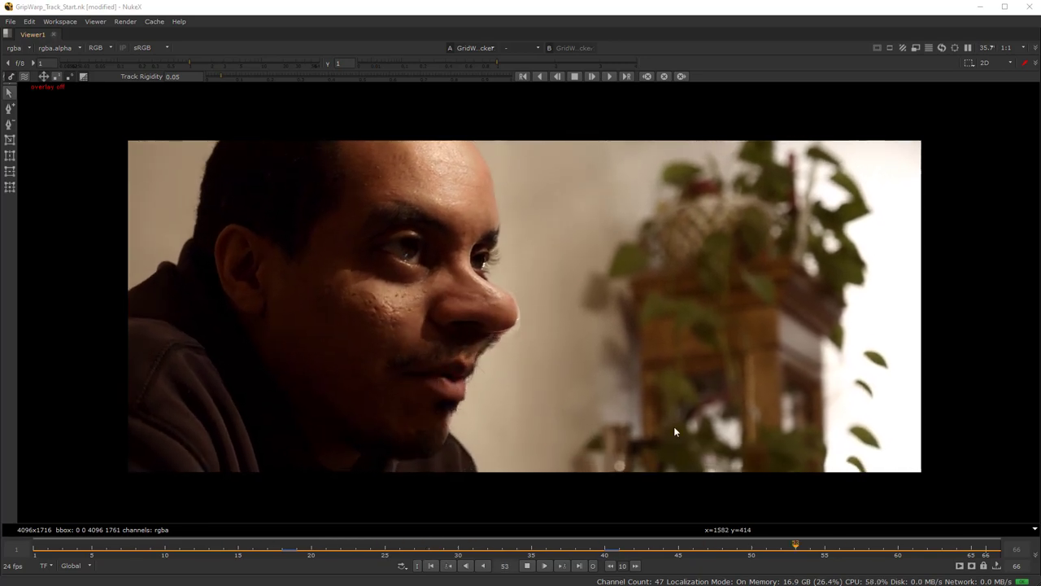
left_click(528, 565)
left_click_drag(168, 550, 66, 543)
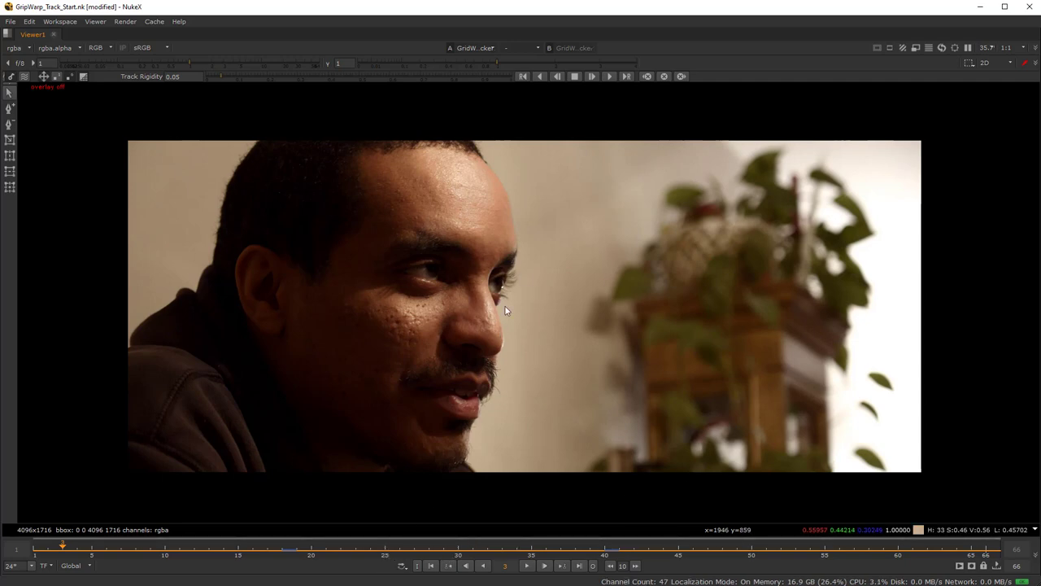
key("space")
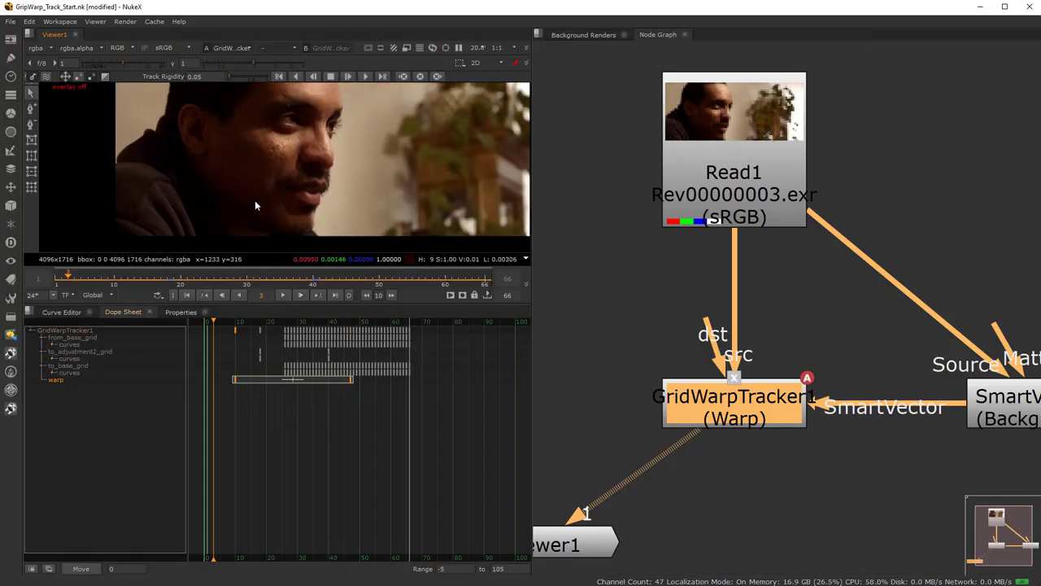
key("f")
scroll(884, 370, "down", 3)
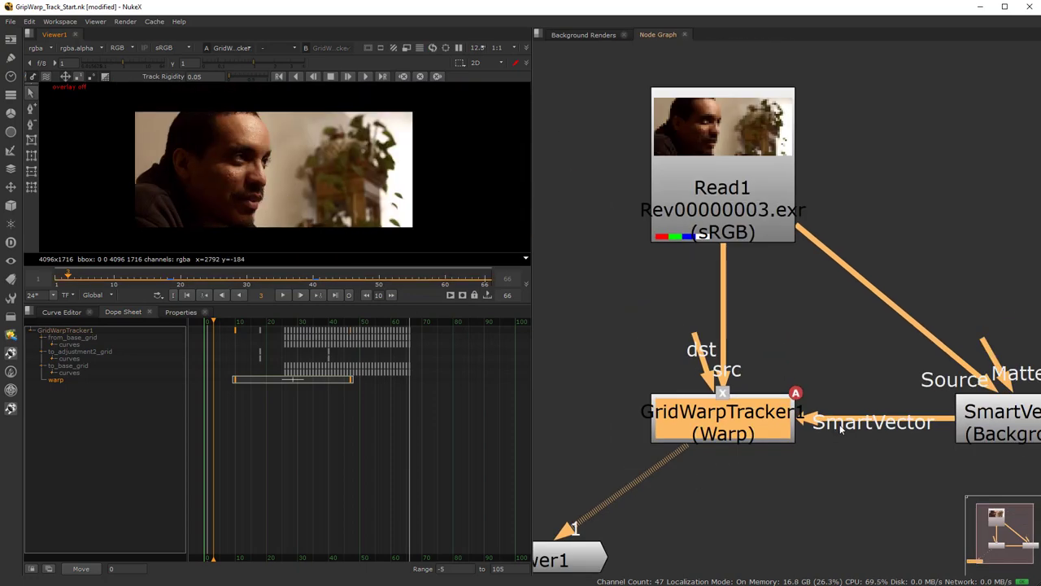
Add a Keyer node to the node graph below SmartVector1.
left_click(708, 465)
key("Tab")
type("key")
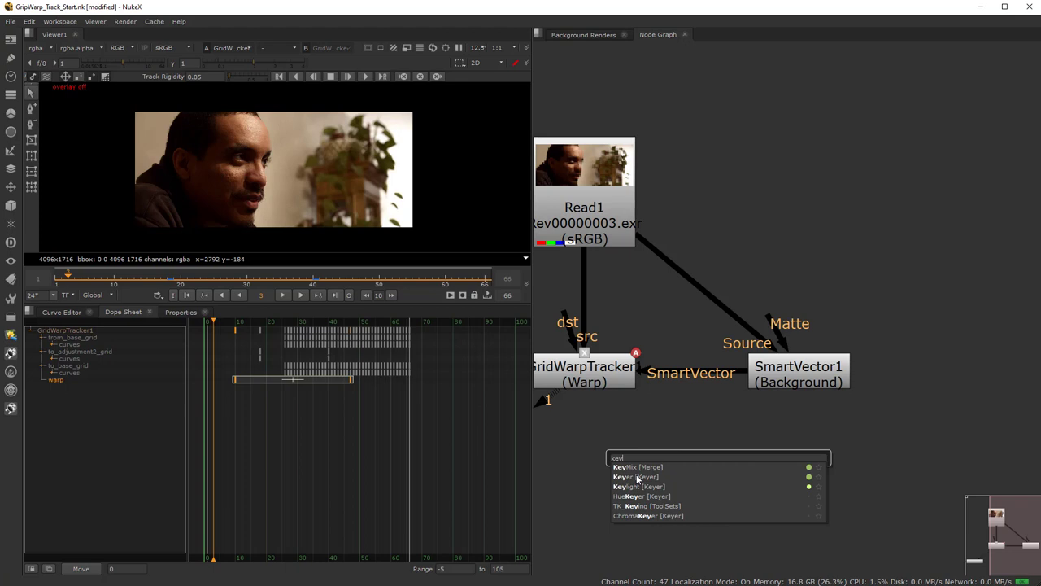
left_click(637, 476)
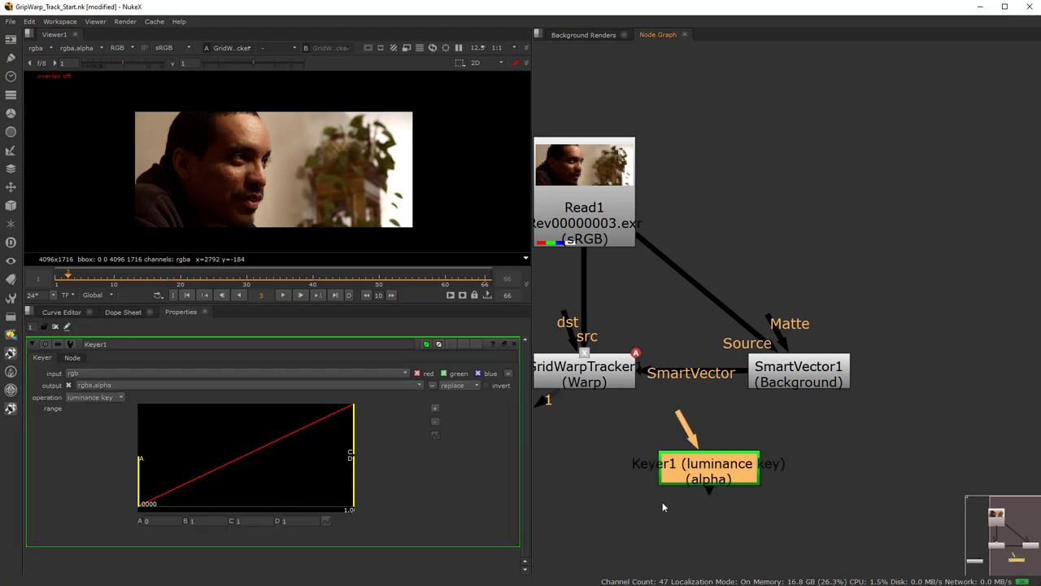
Open GridWarpTracker1's properties and set its Background to Black.
scroll(653, 467, "down", 2)
middle_click_drag(604, 532, 735, 493)
scroll(765, 438, "down", 1)
scroll(677, 417, "up", 4)
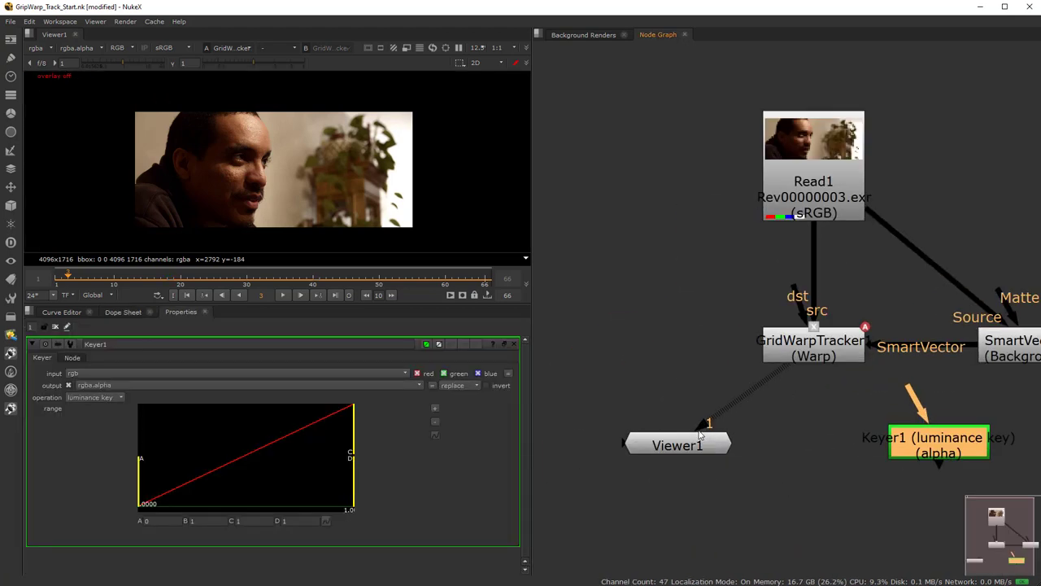
middle_click_drag(774, 454, 554, 431)
scroll(626, 376, "down", 2)
left_click(607, 334)
double_click(606, 338)
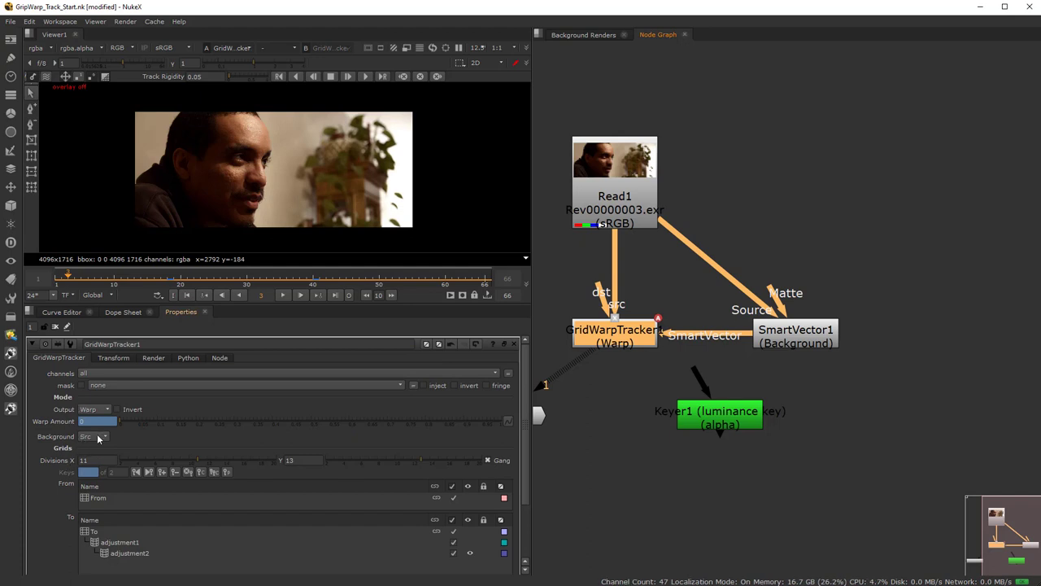
left_click(98, 429)
Compare the warped face's alpha and colour channels at frames 3 and 51.
key("a")
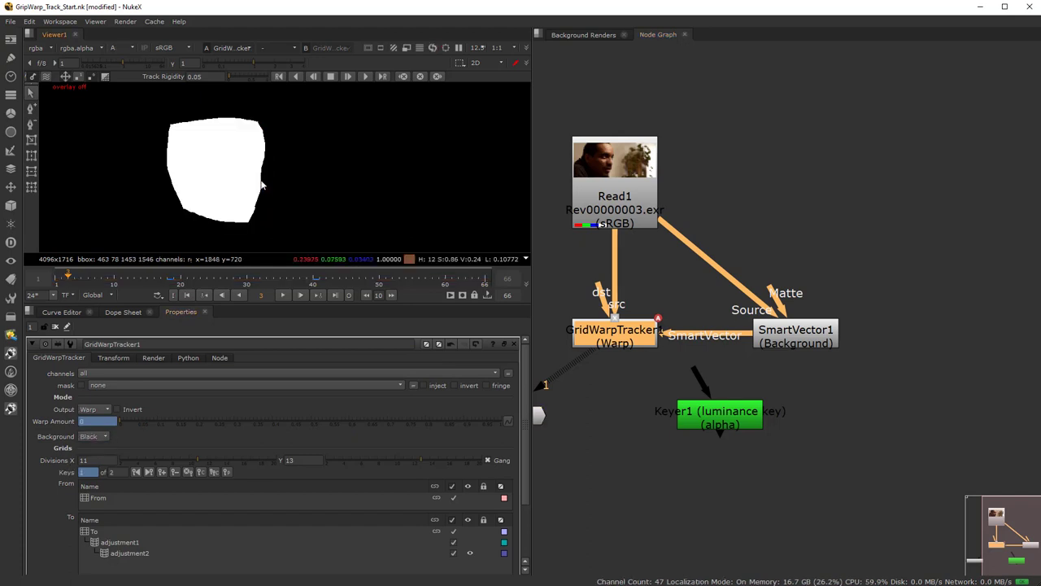
scroll(251, 185, "up", 5)
key("a")
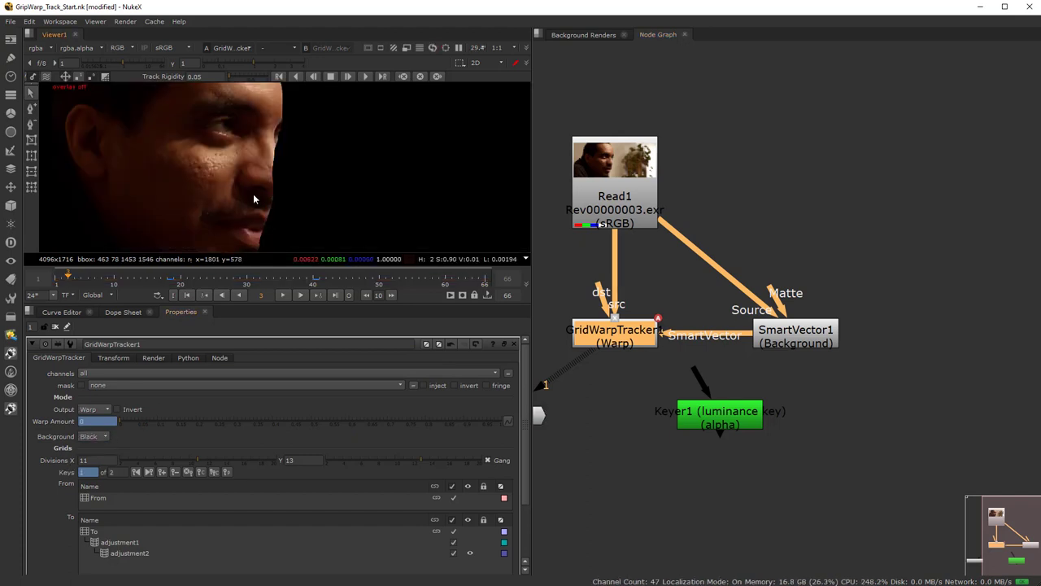
left_click_drag(213, 278, 389, 299)
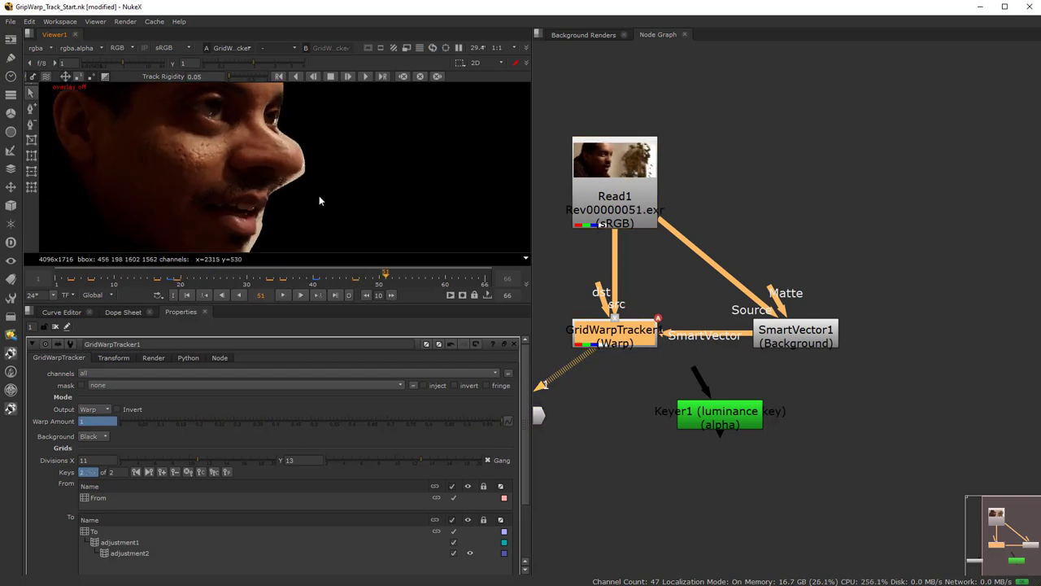
key("a")
key("a")
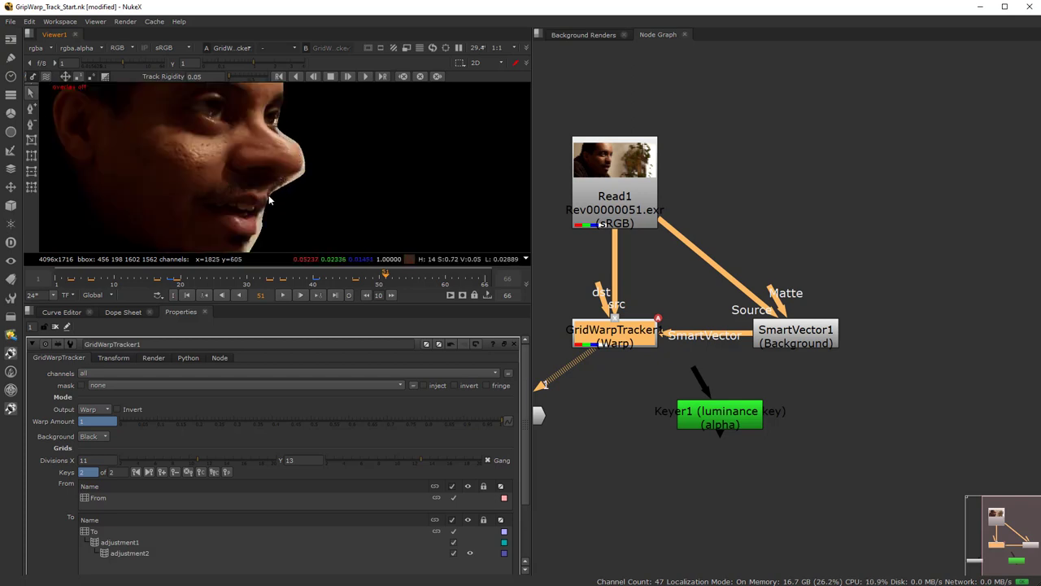
Move Keyer1 farther from the warp nodes and place a copy of GridWarpTracker1 in the freed space.
left_click_drag(696, 423, 880, 466)
left_click(619, 348)
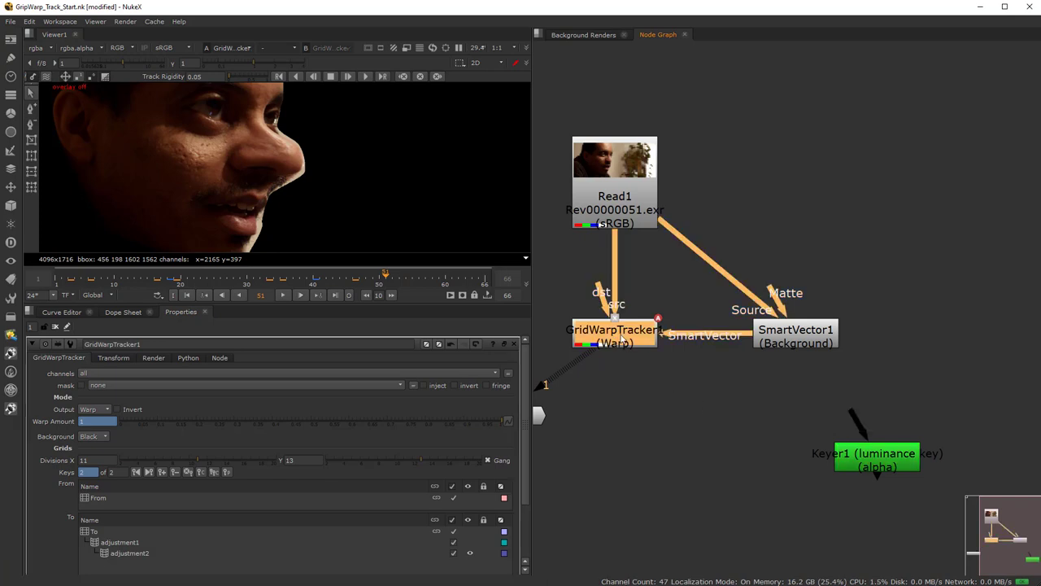
left_click(739, 439)
key("ctrl+v")
mouse_move(739, 439)
left_mouse_down()
mouse_move(768, 426)
mouse_move(731, 436)
left_mouse_up()
Move SmartVector1 farther out, connect the copied tracker's src input to Read1 and view the copy.
left_click_drag(818, 325, 880, 325)
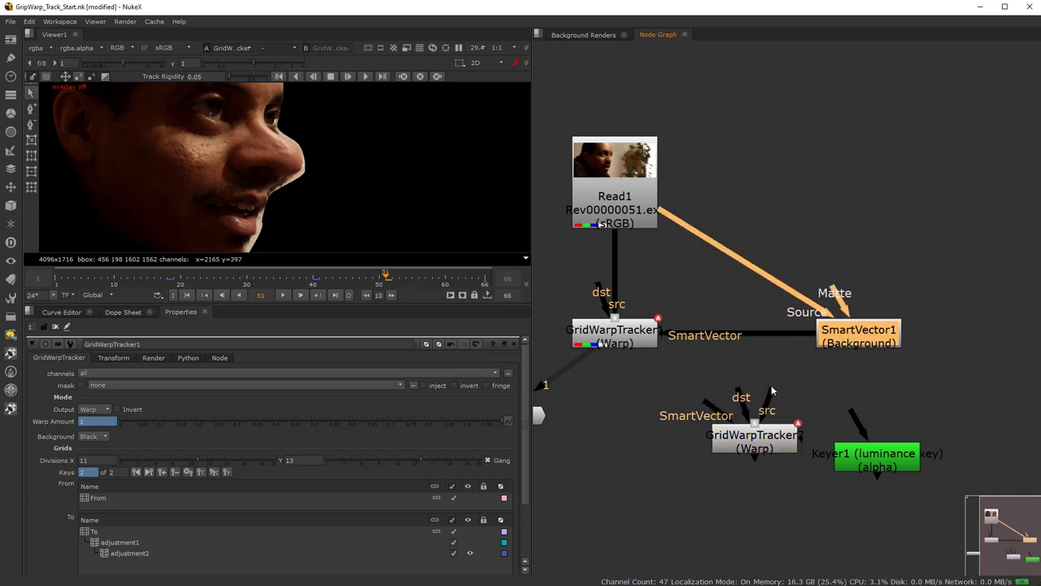
left_click_drag(771, 389, 618, 199)
left_click(753, 439)
key("1")
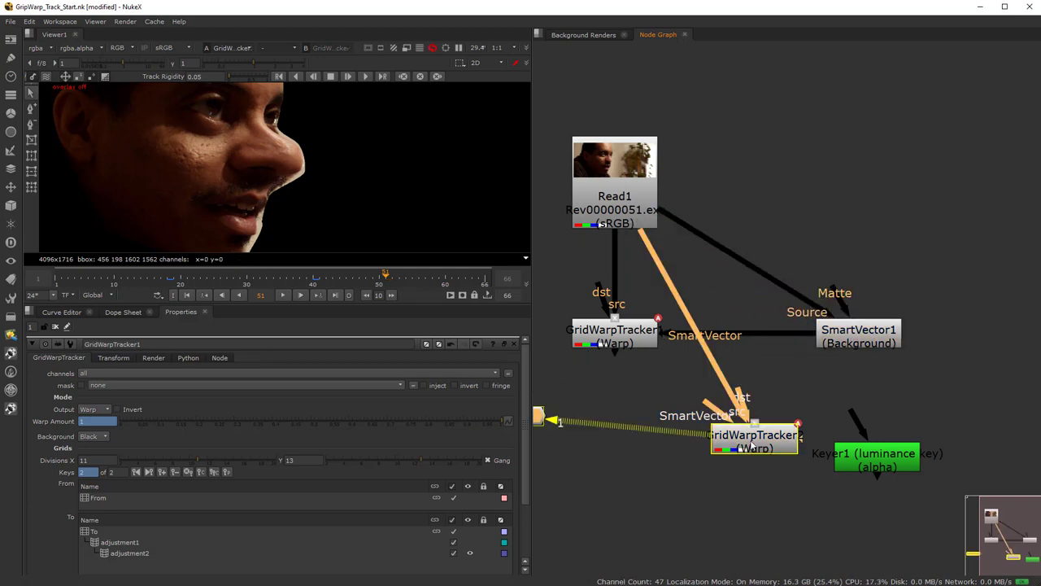
Open the copied GridWarpTracker2's properties and set its Background to Src.
double_click(752, 446)
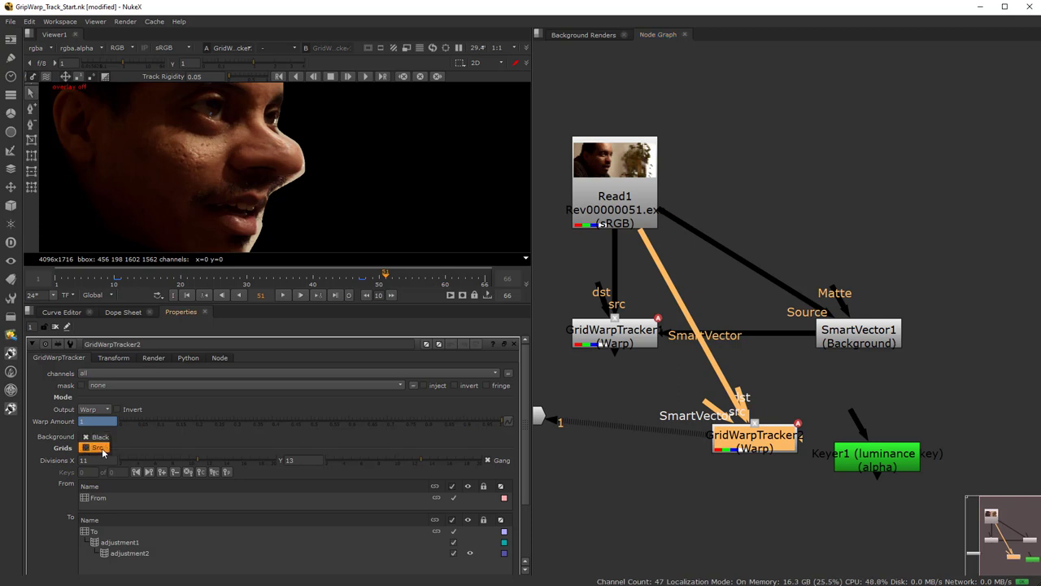
left_click(98, 448)
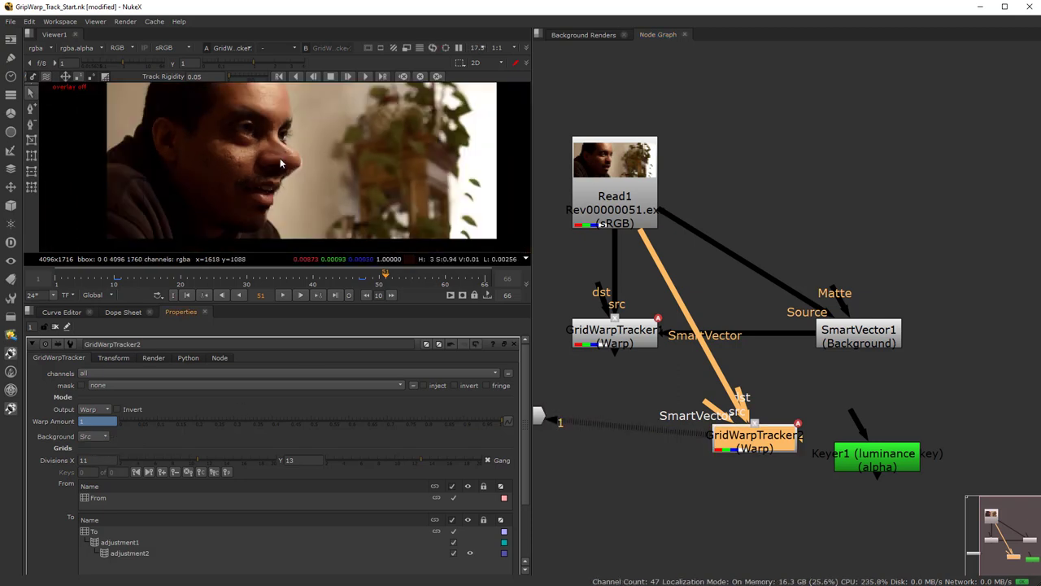
scroll(295, 128, "up", 3)
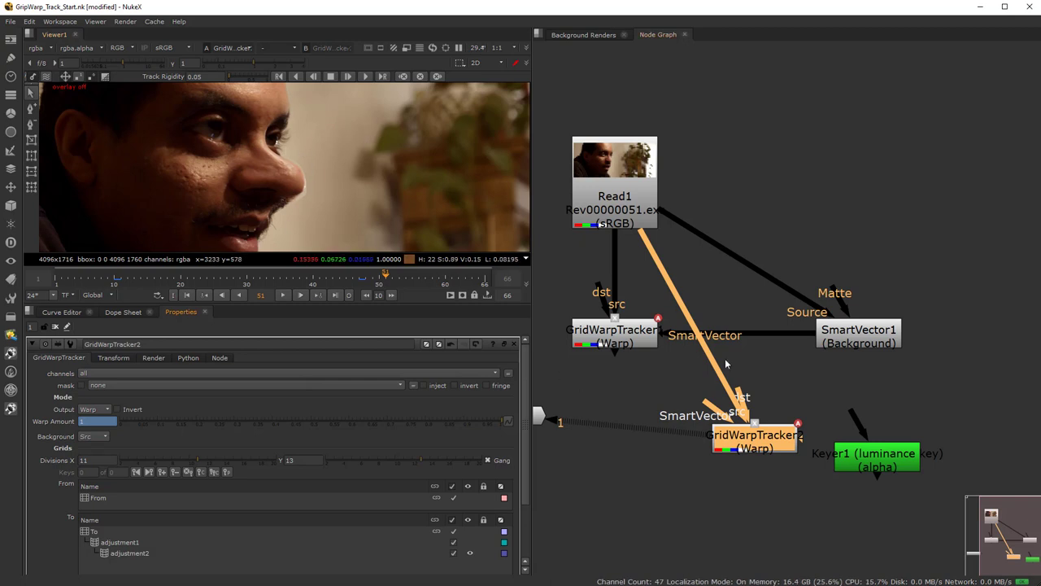
Place Keyer1 directly below GridWarpTracker2, connect it to that tracker's output, view it and open its properties.
left_click_drag(901, 470, 786, 532)
left_click_drag(761, 441, 781, 440)
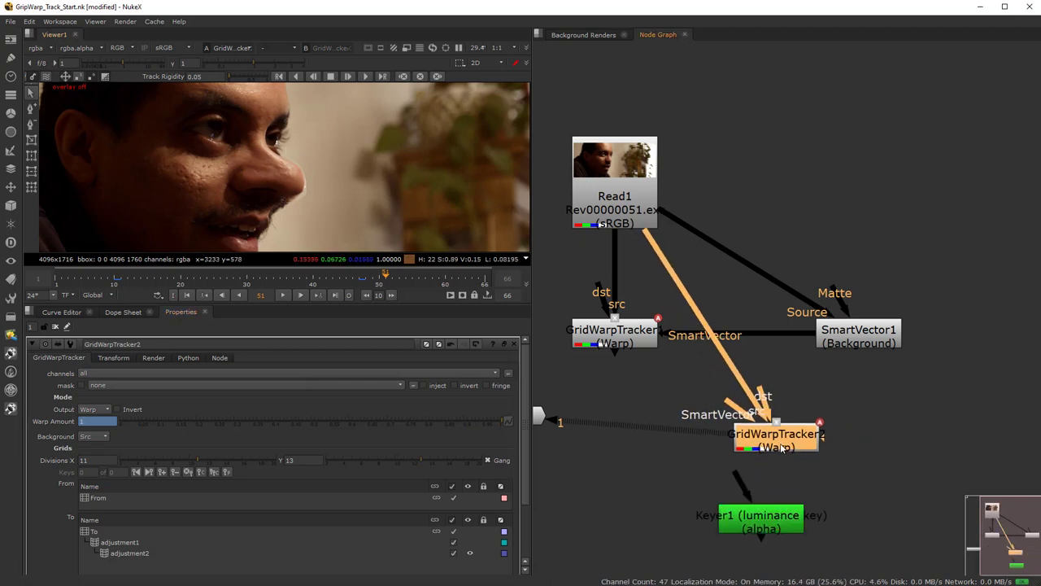
left_click(775, 521)
left_click_drag(777, 521, 779, 510)
key("1")
double_click(777, 506)
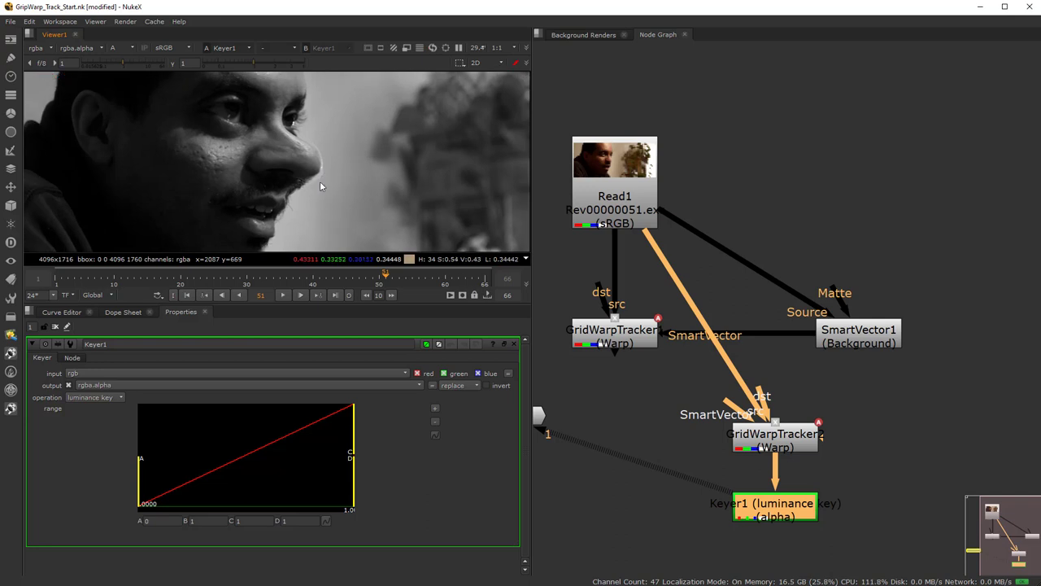
Compare the green, blue and full-colour channels around the nose edge in Keyer1's output.
key("g")
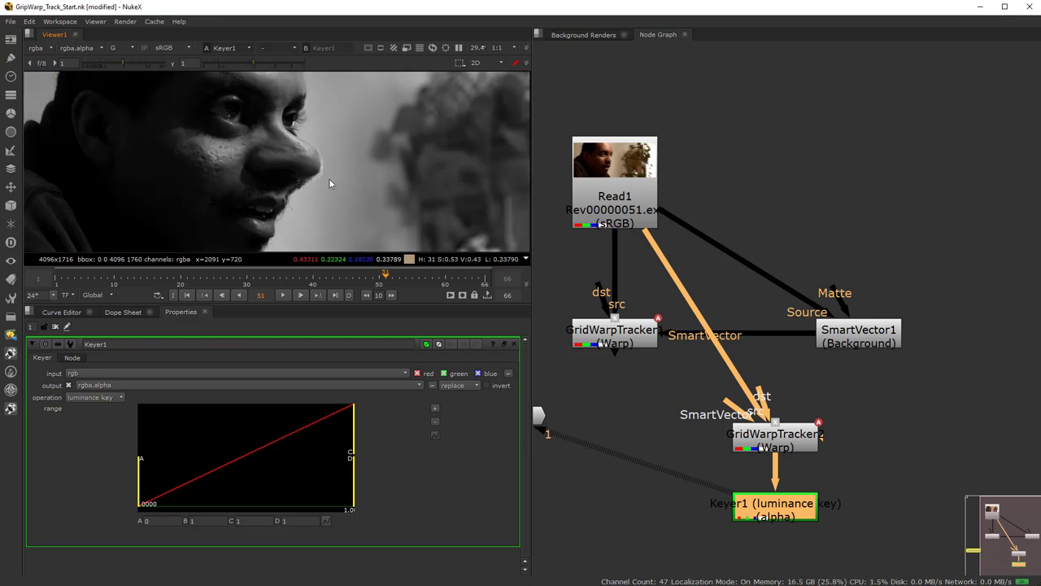
key("b")
key("s")
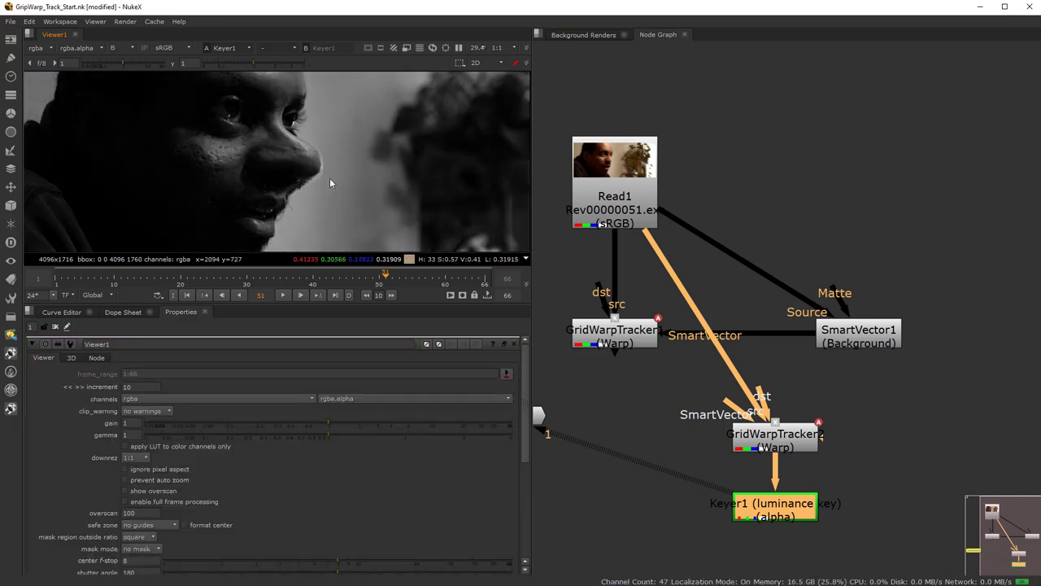
key("b")
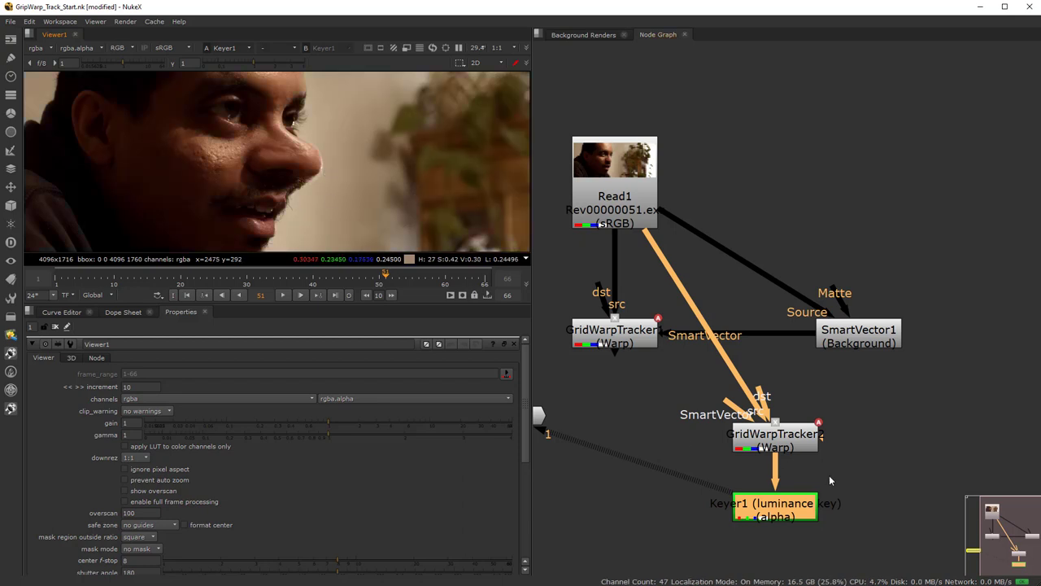
double_click(797, 510)
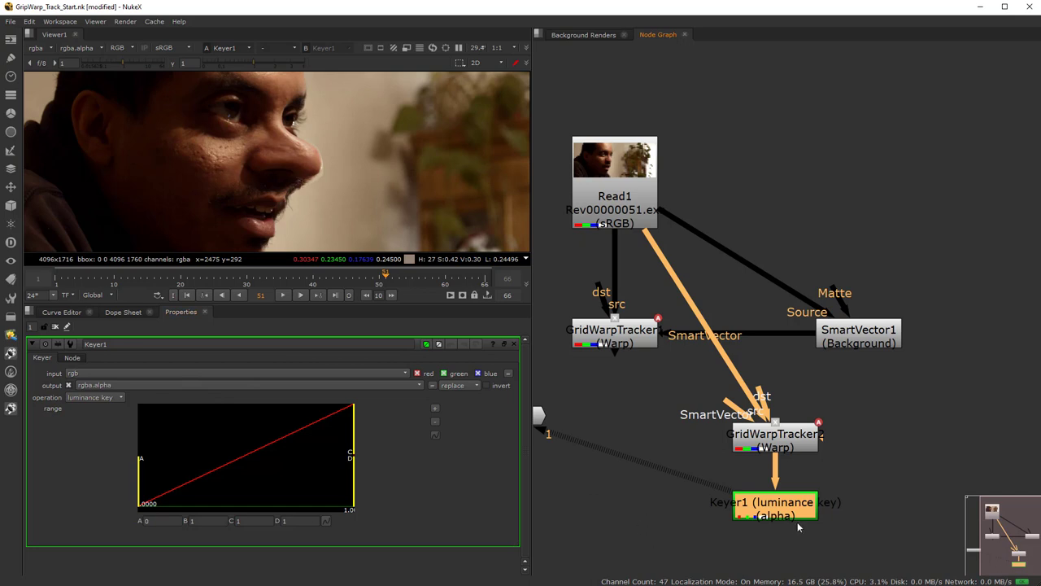
left_click_drag(795, 514, 795, 504)
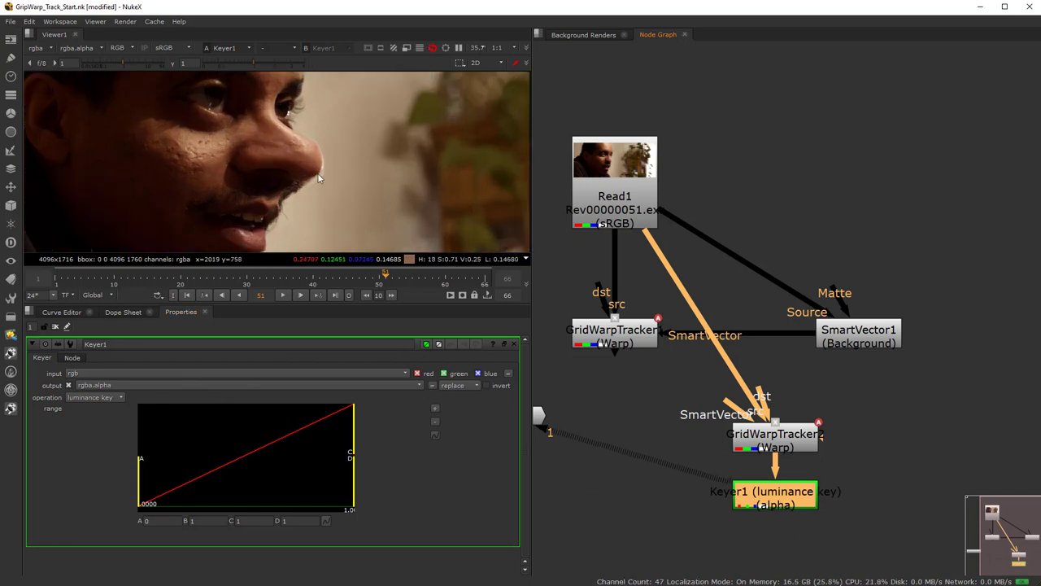
scroll(322, 183, "up", 2)
key("g")
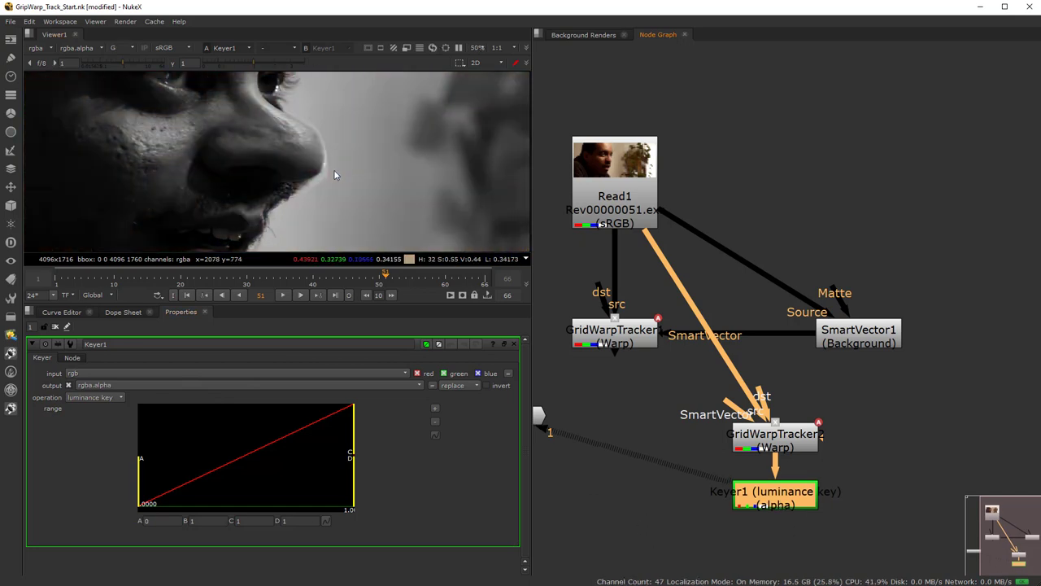
key("b")
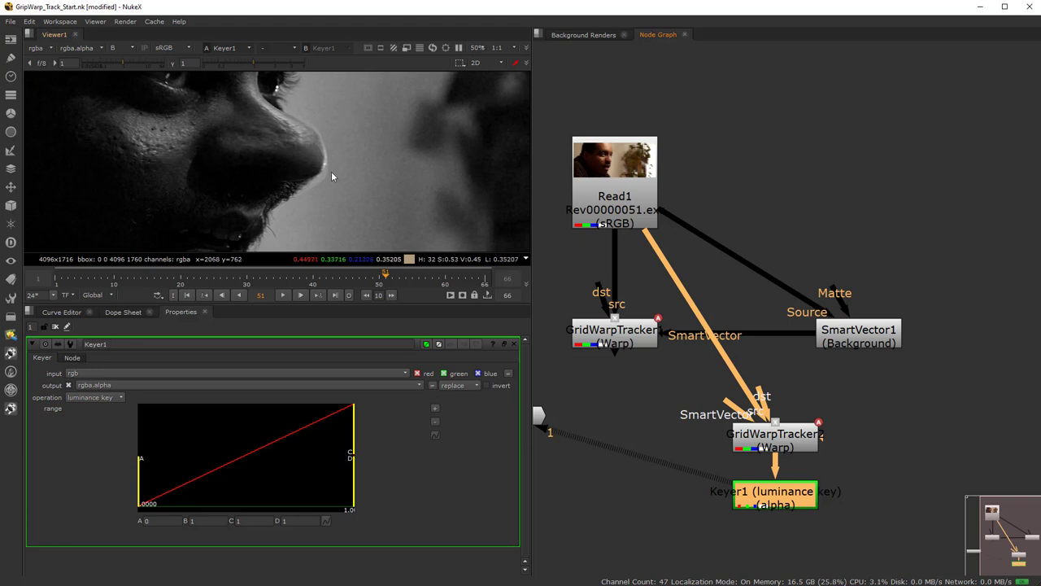
key("g")
key("b")
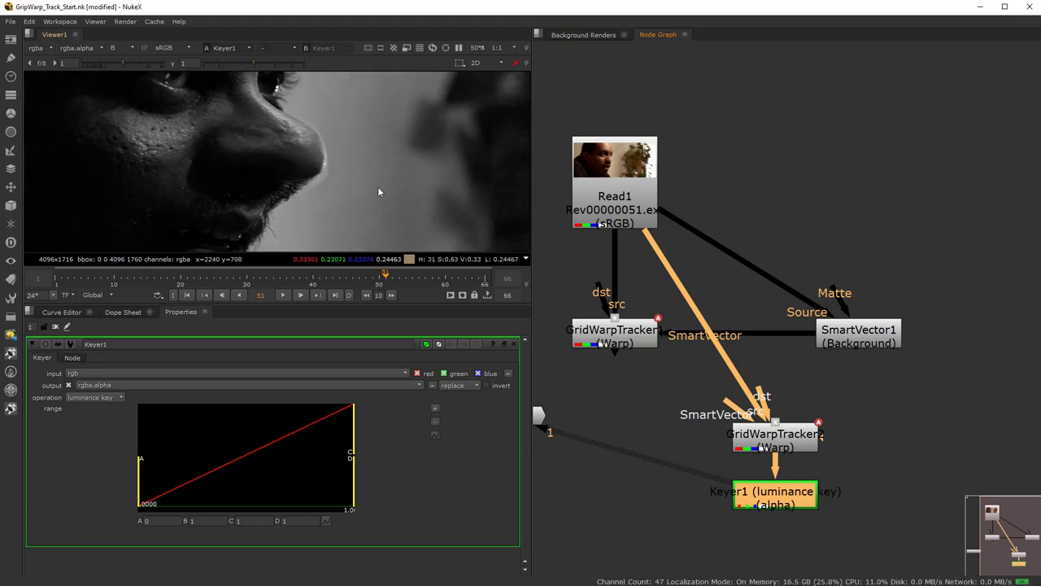
left_click_drag(774, 497, 774, 499)
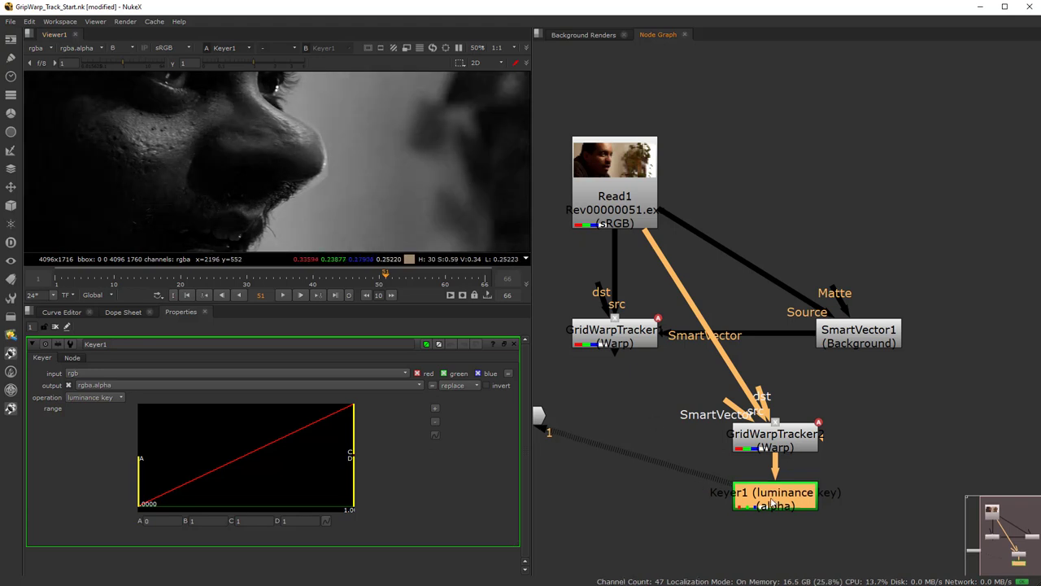
Switch Keyer1's operation to blue keyer and raise range point A to about 0.033.
left_click_drag(140, 483, 155, 483)
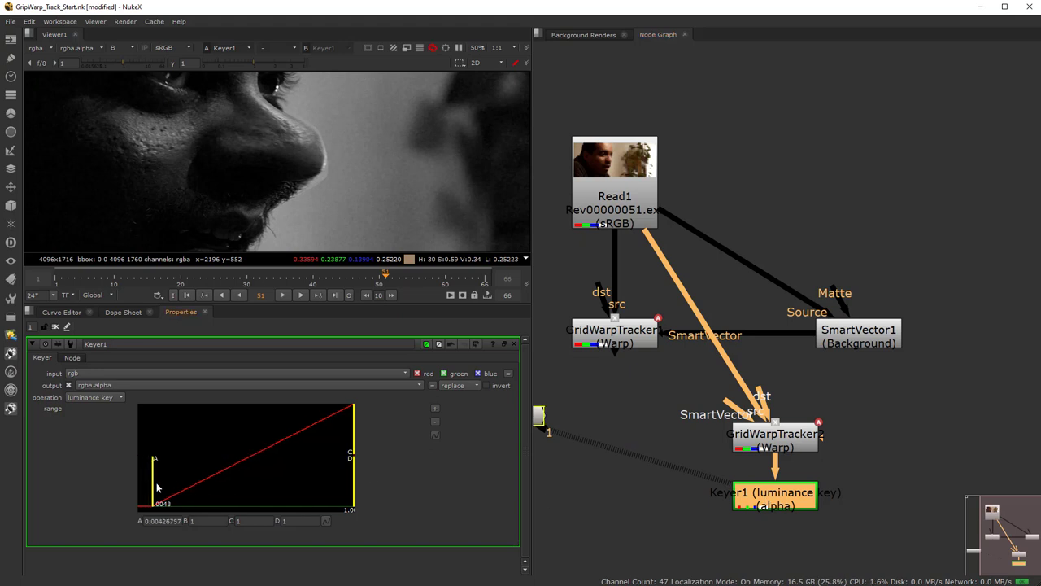
left_click(95, 397)
left_click(96, 356)
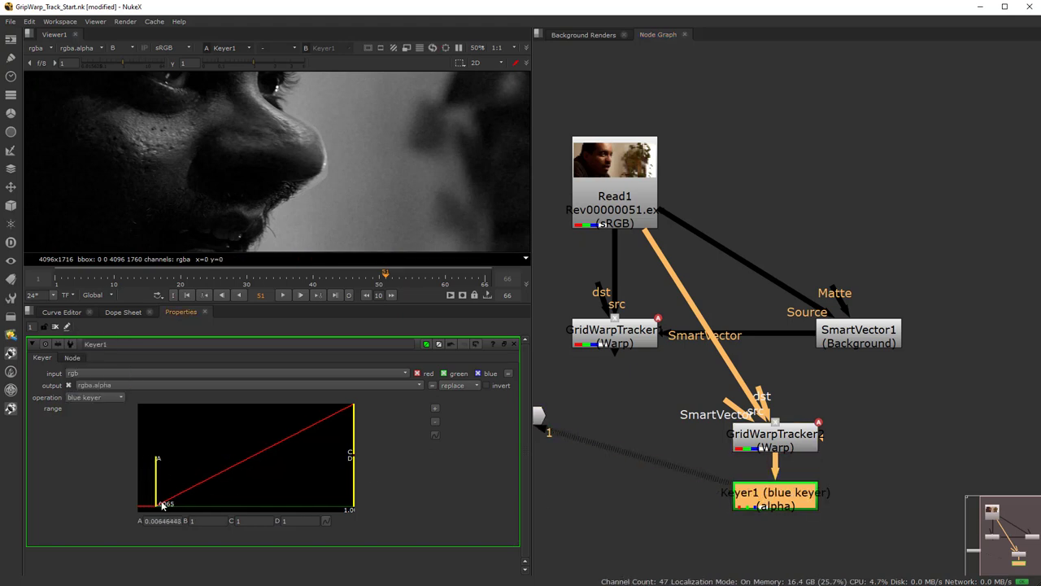
left_click_drag(155, 483, 178, 483)
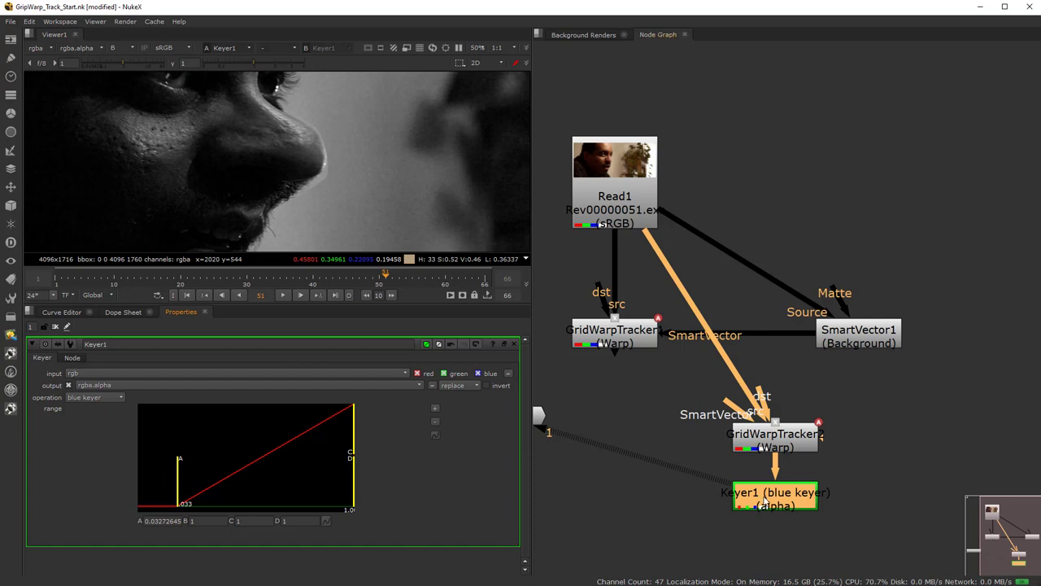
View Keyer1's alpha and tighten the range, with A at about 0.062 and B at about 0.162.
left_click_drag(764, 500, 765, 504)
left_click(741, 472)
key("a")
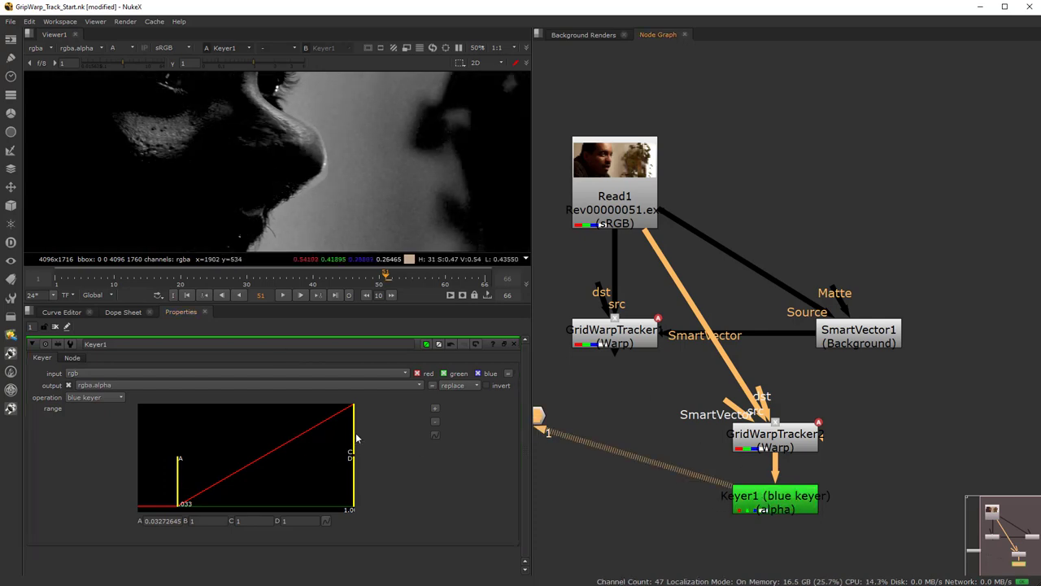
left_click_drag(356, 440, 238, 416)
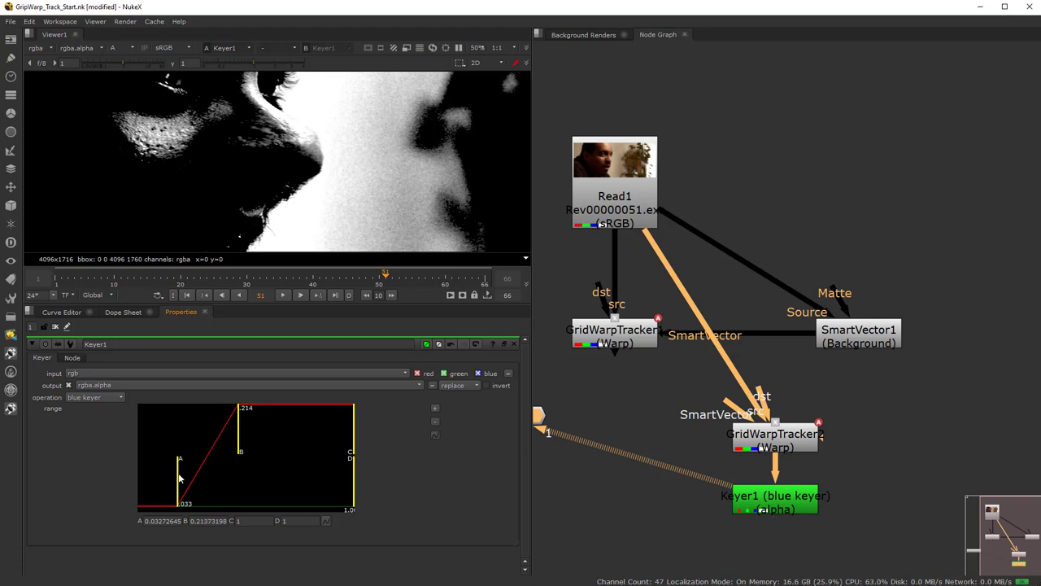
mouse_move(179, 478)
left_mouse_down()
mouse_move(208, 480)
mouse_move(195, 469)
left_mouse_up()
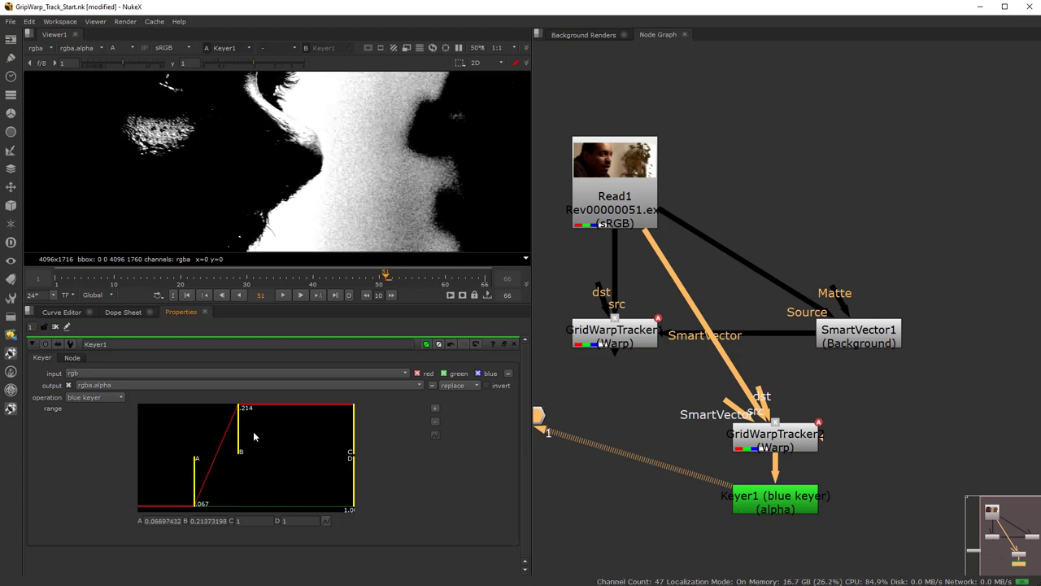
mouse_move(240, 435)
left_mouse_down()
mouse_move(213, 439)
mouse_move(226, 439)
left_mouse_up()
left_click_drag(195, 485, 192, 483)
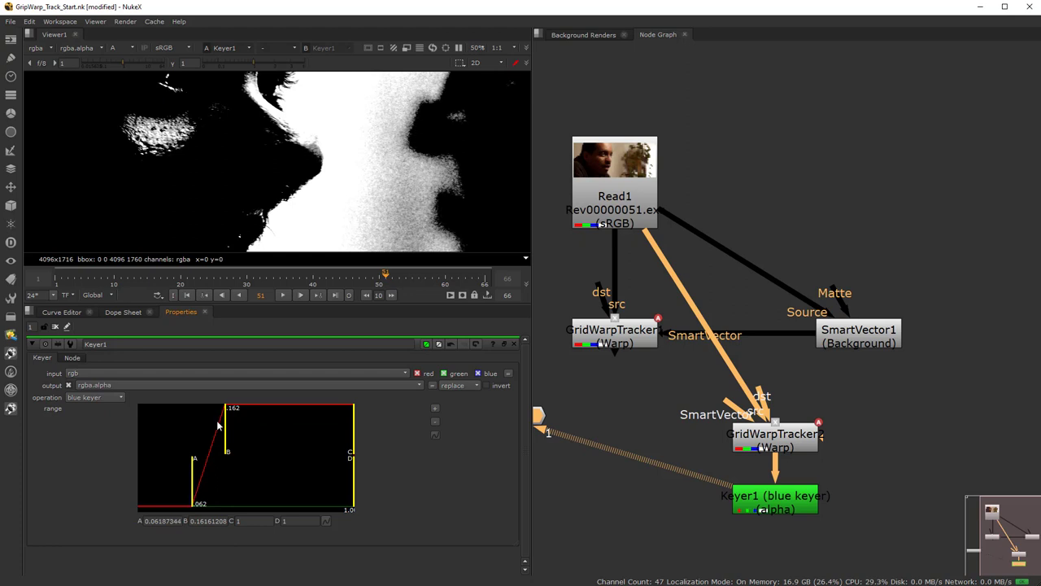
scroll(337, 182, "down", 6)
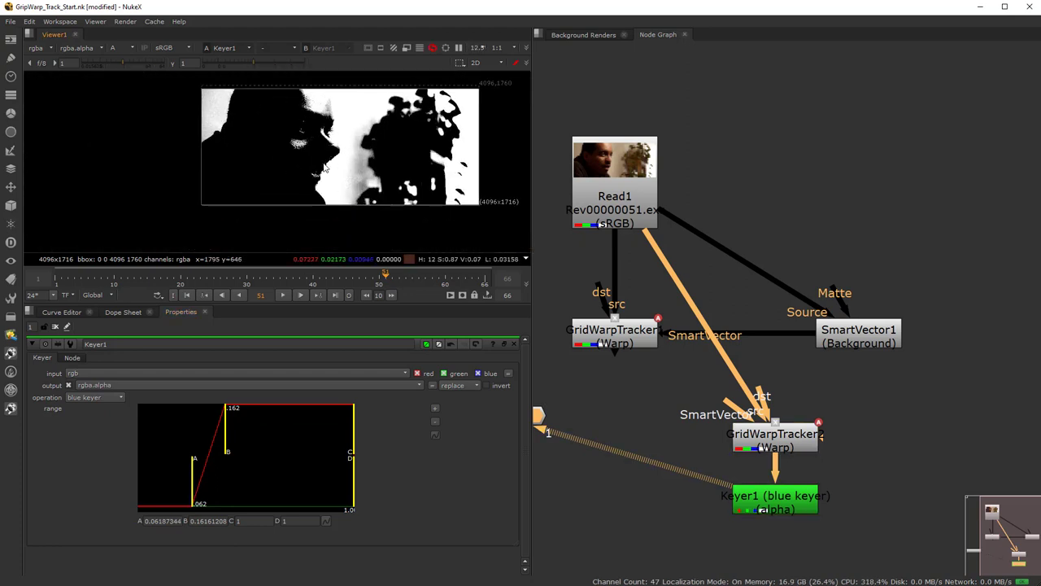
scroll(324, 167, "up", 1)
Add an unconnected Roto node in the free space near Keyer1.
left_click(777, 505)
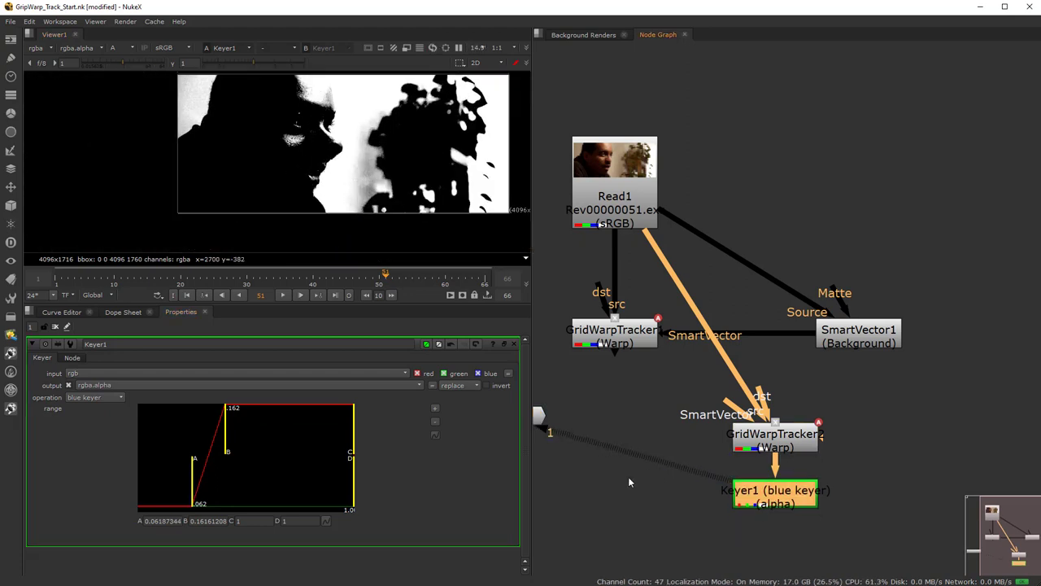
scroll(628, 480, "down", 3)
middle_click_drag(634, 488, 610, 428)
scroll(630, 451, "up", 3)
middle_click_drag(674, 419, 674, 450)
left_click(666, 493)
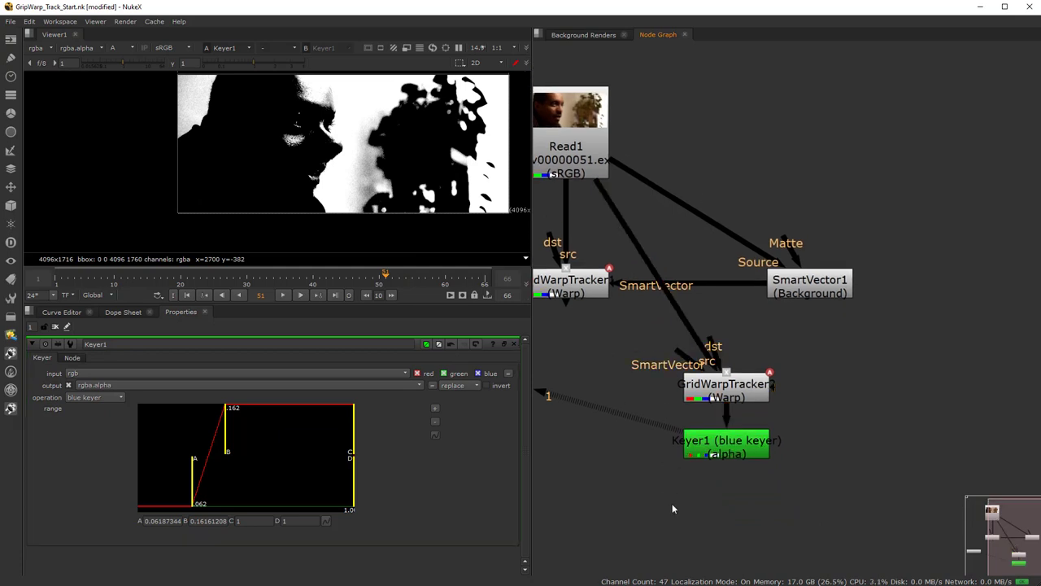
key("Tab")
type("roto")
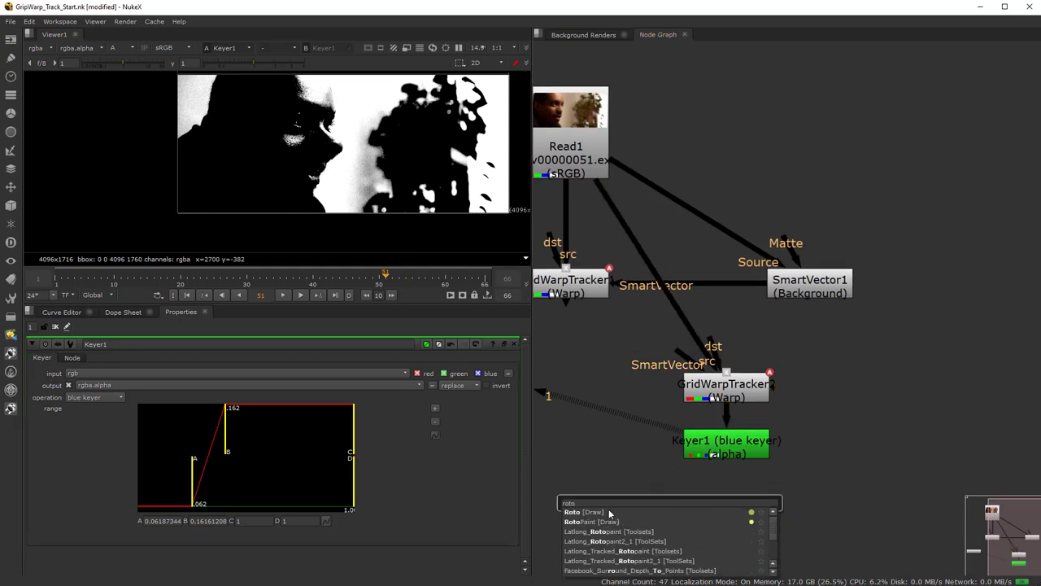
left_click(608, 511)
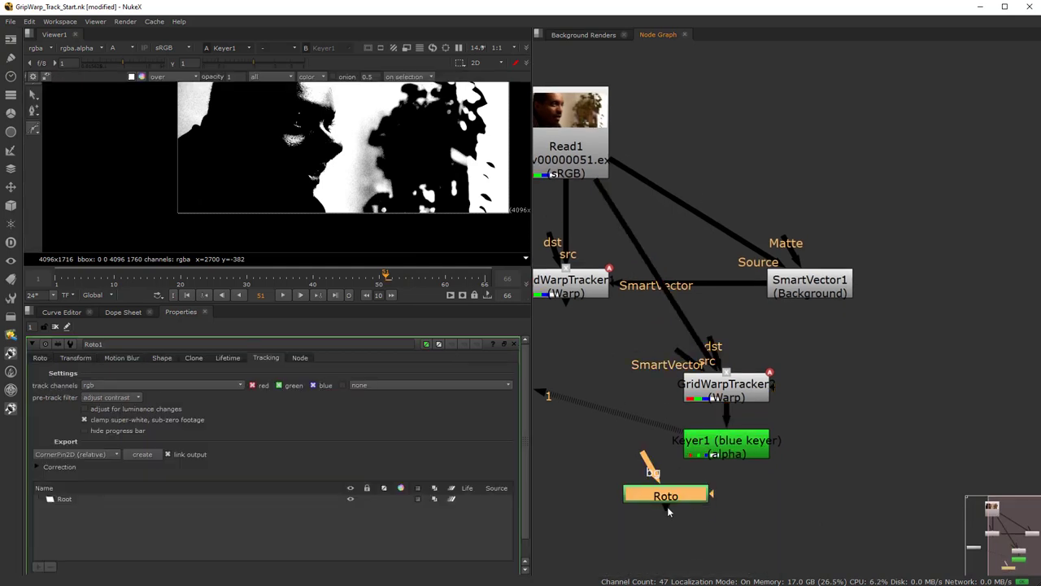
Place Roto1 beside GridWarpTracker2 and connect its bg input to that tracker.
left_click_drag(667, 506, 862, 411)
scroll(739, 380, "down", 3)
scroll(746, 393, "up", 2)
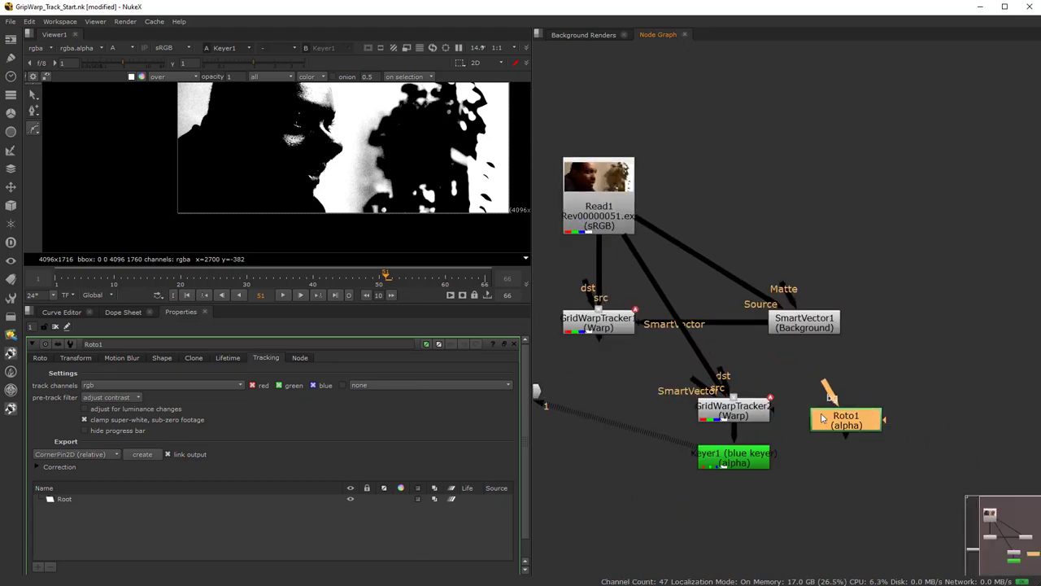
left_click_drag(777, 411, 757, 409)
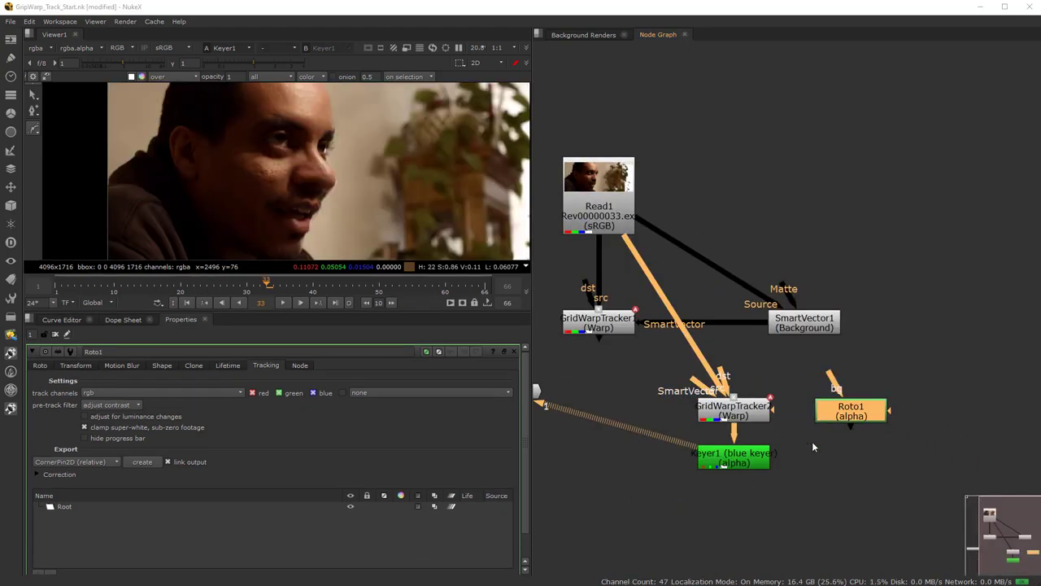
scroll(848, 413, "up", 2)
left_click_drag(851, 418, 842, 418)
left_click_drag(822, 370, 708, 404)
left_click_drag(849, 422, 850, 423)
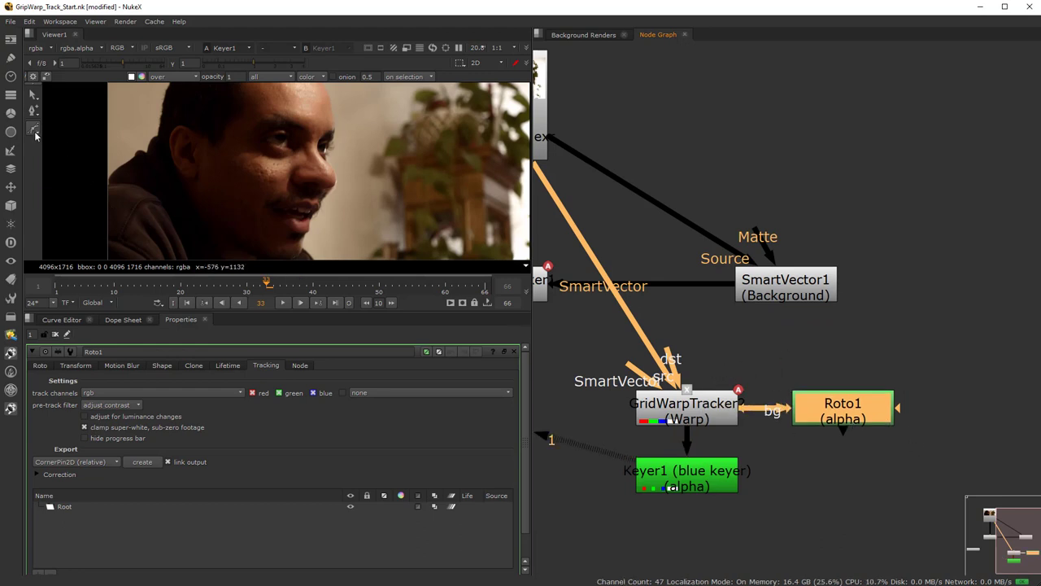
In Roto1, start a Bezier at frame 33 and trace the nose's outer profile from the bridge down to the upper lip.
scroll(236, 141, "up", 5)
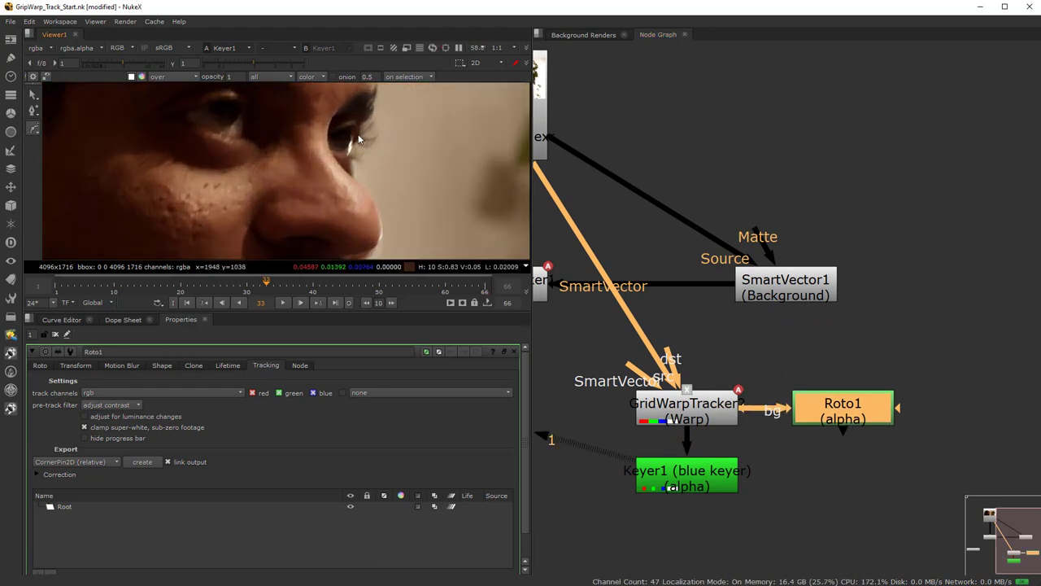
scroll(366, 194, "up", 2)
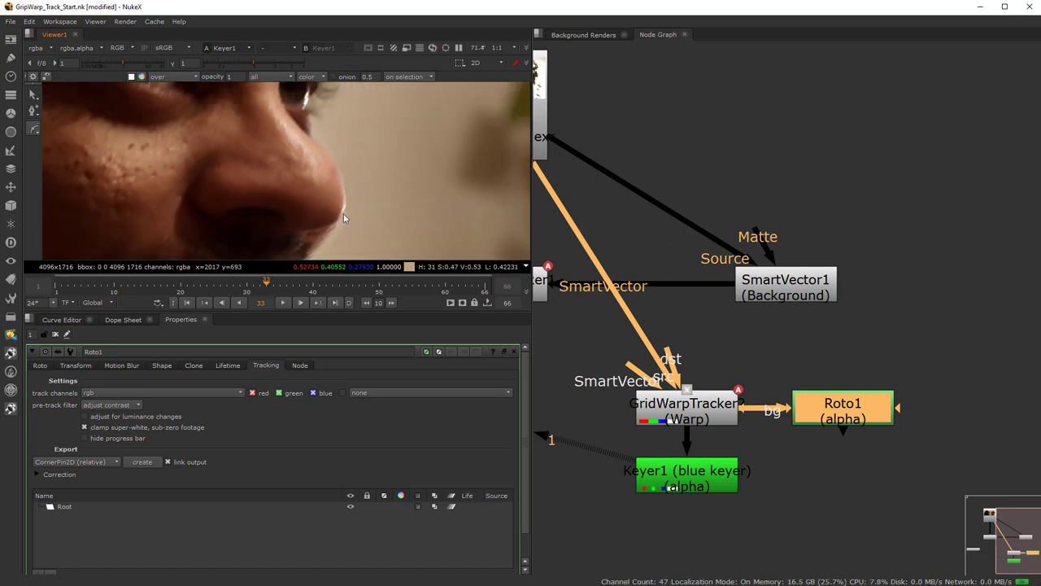
middle_click_drag(332, 236, 357, 228)
scroll(332, 168, "down", 3)
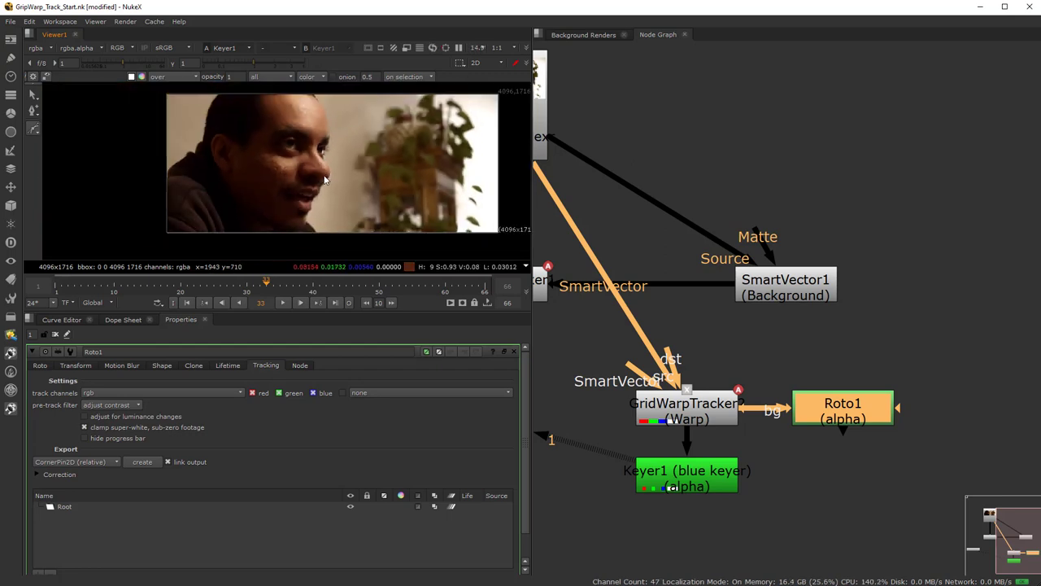
scroll(338, 168, "up", 5)
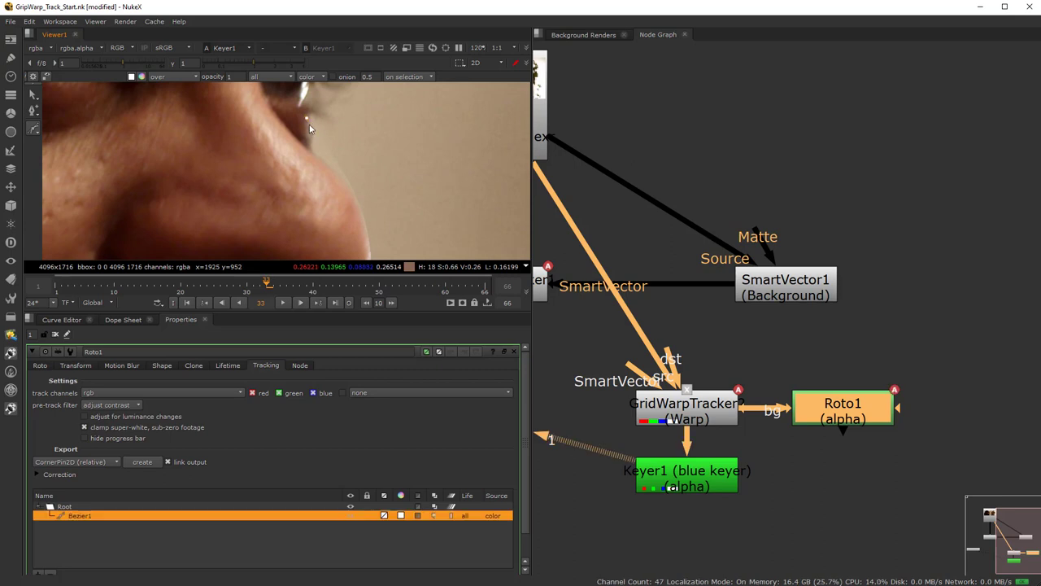
left_click_drag(307, 117, 310, 128)
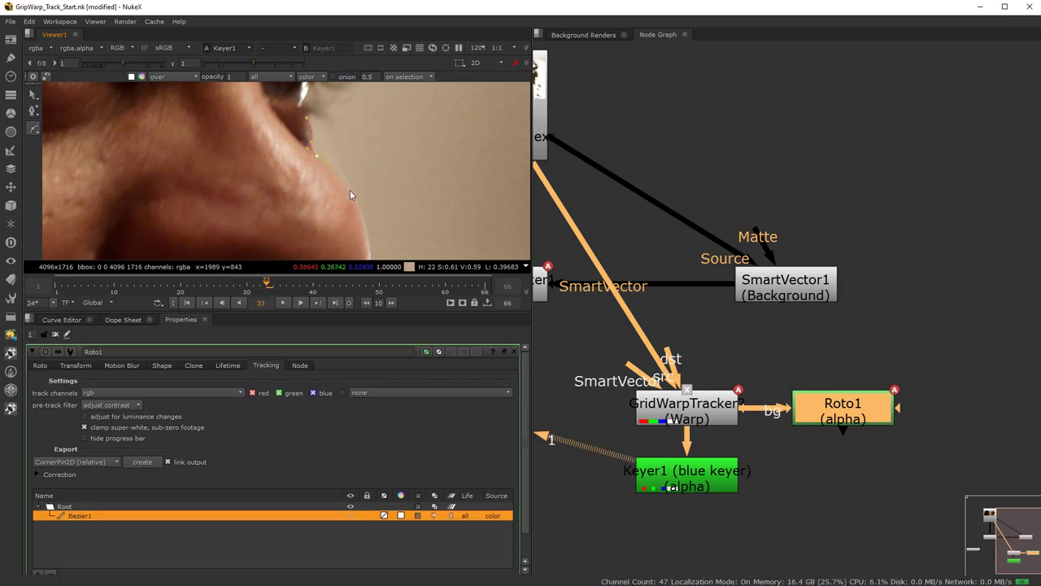
middle_click_drag(368, 246, 356, 151)
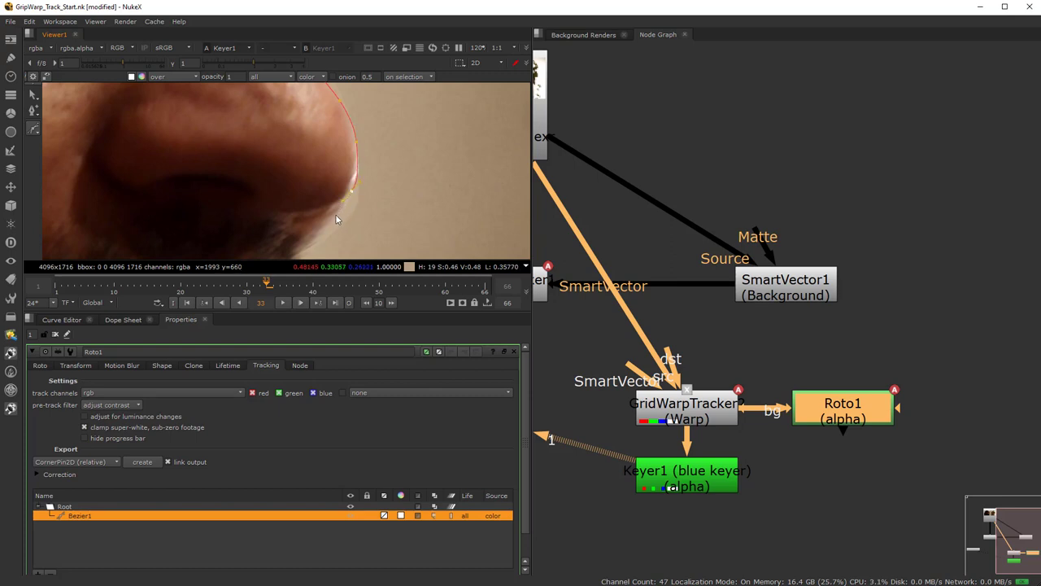
left_click_drag(332, 218, 322, 231)
middle_click_drag(322, 232, 339, 208)
left_click_drag(338, 184, 333, 194)
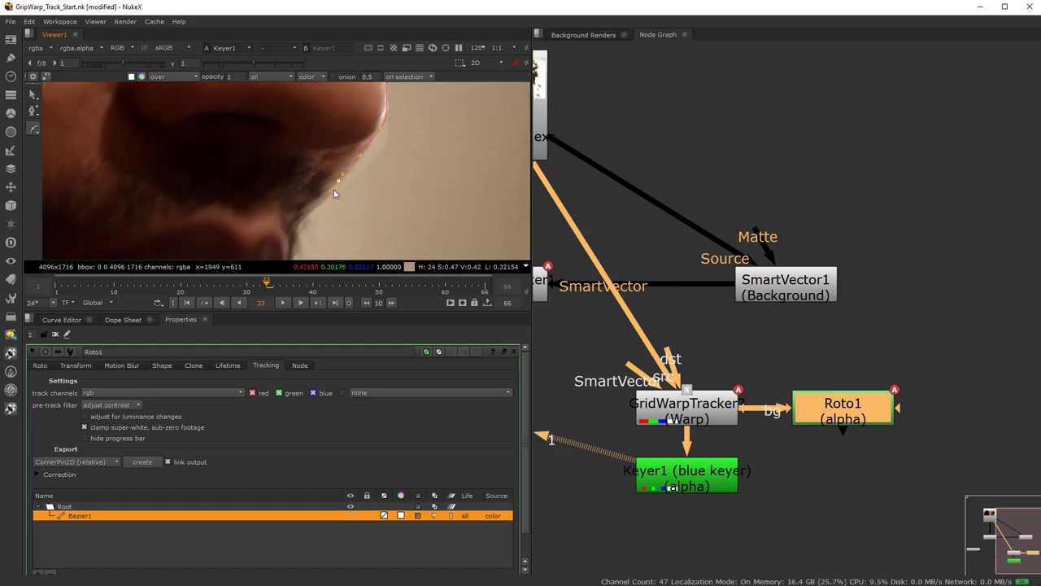
Continue the Bezier up the near side of the nose and close it at the bridge beside the far eye.
middle_click_drag(125, 132, 209, 211)
scroll(209, 212, "down", 2)
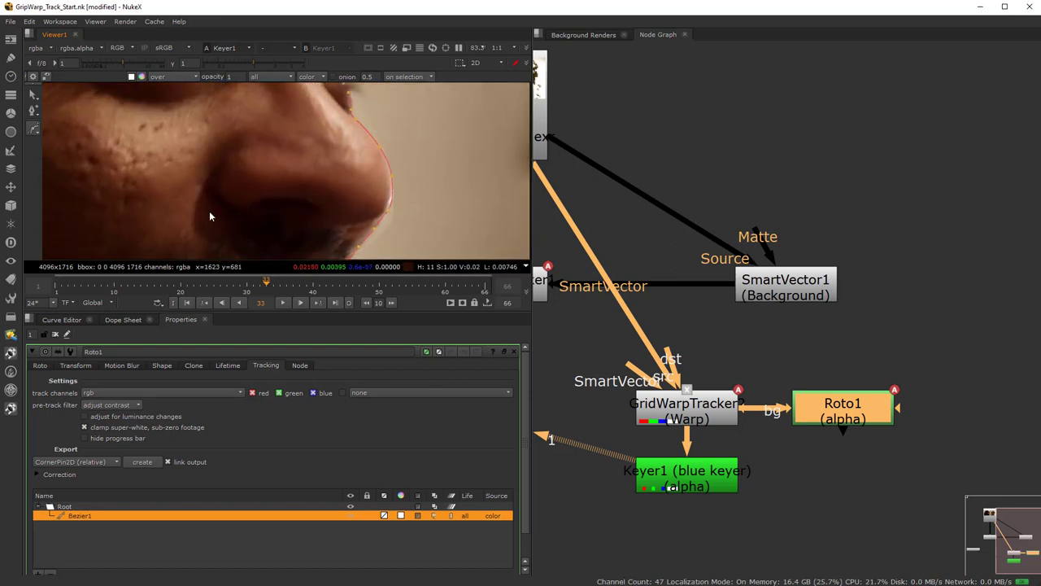
middle_click_drag(221, 117, 210, 197)
left_click_drag(251, 202, 260, 172)
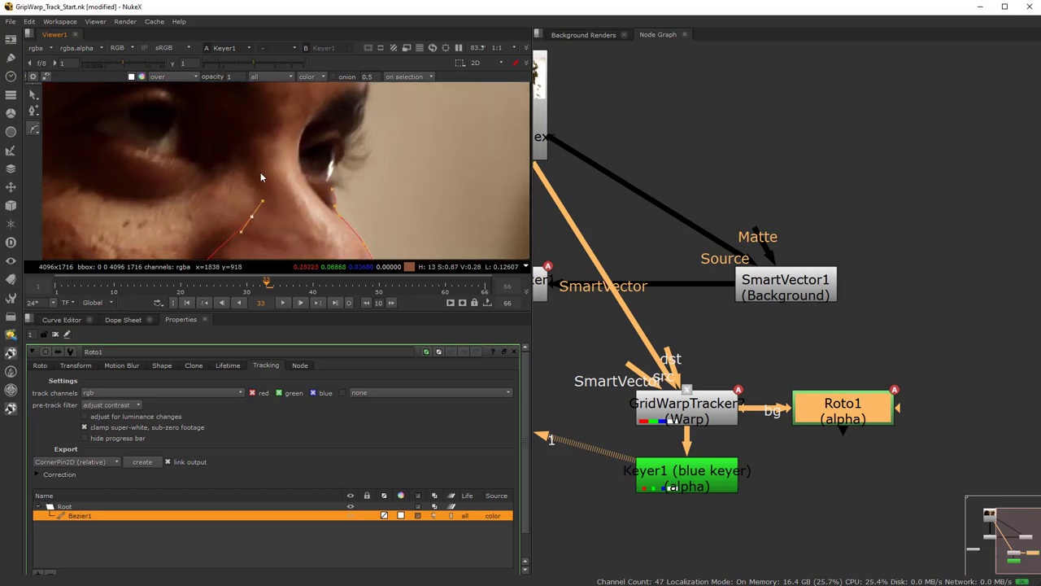
middle_click_drag(326, 183, 288, 162)
left_click(294, 156)
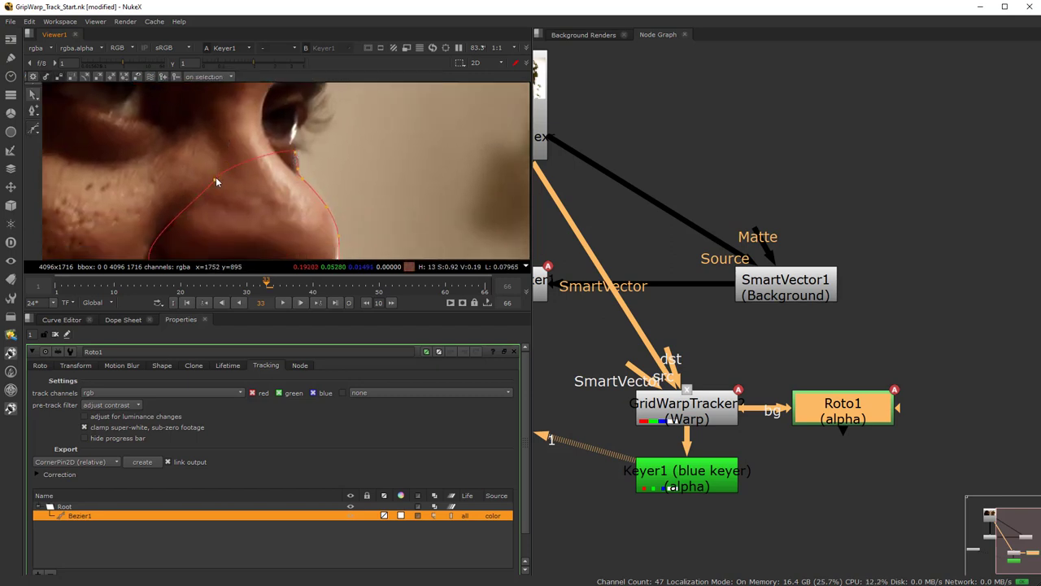
Convert Bezier1 to a planar track and track it forward from frame 33, stopping at frame 53.
scroll(243, 211, "down", 2)
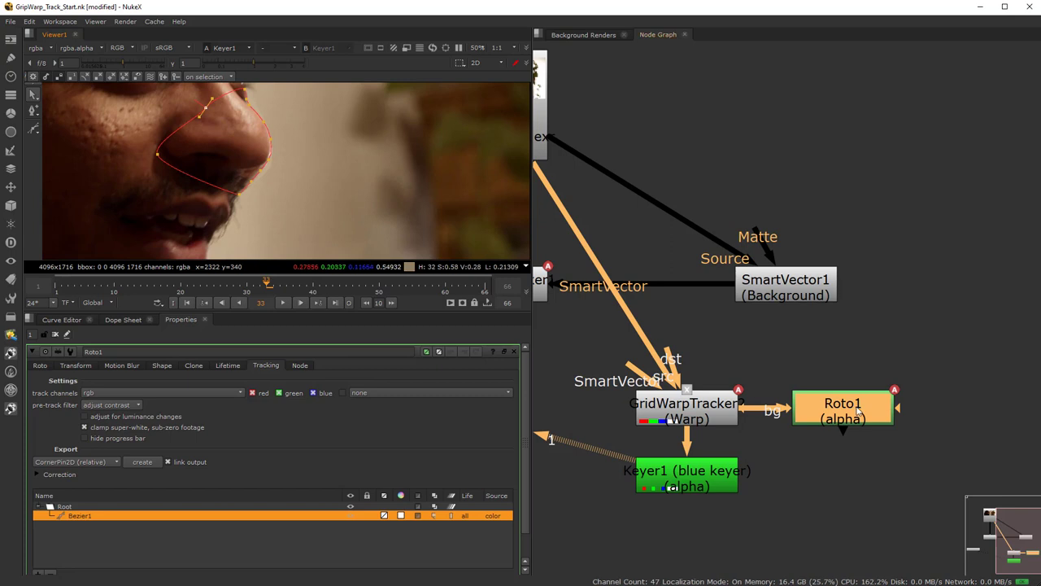
right_click(77, 522)
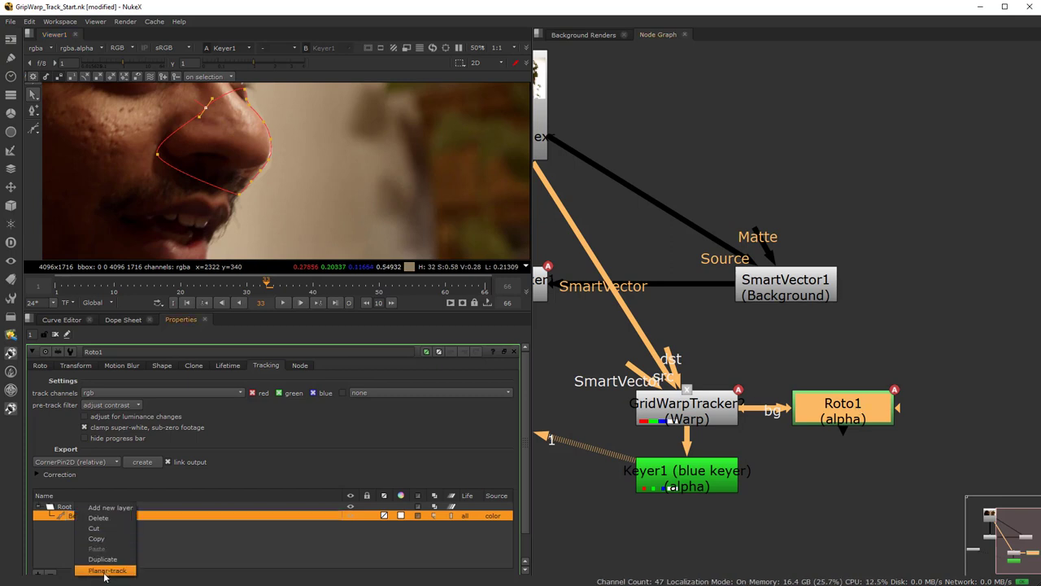
left_click(120, 561)
scroll(286, 223, "down", 2)
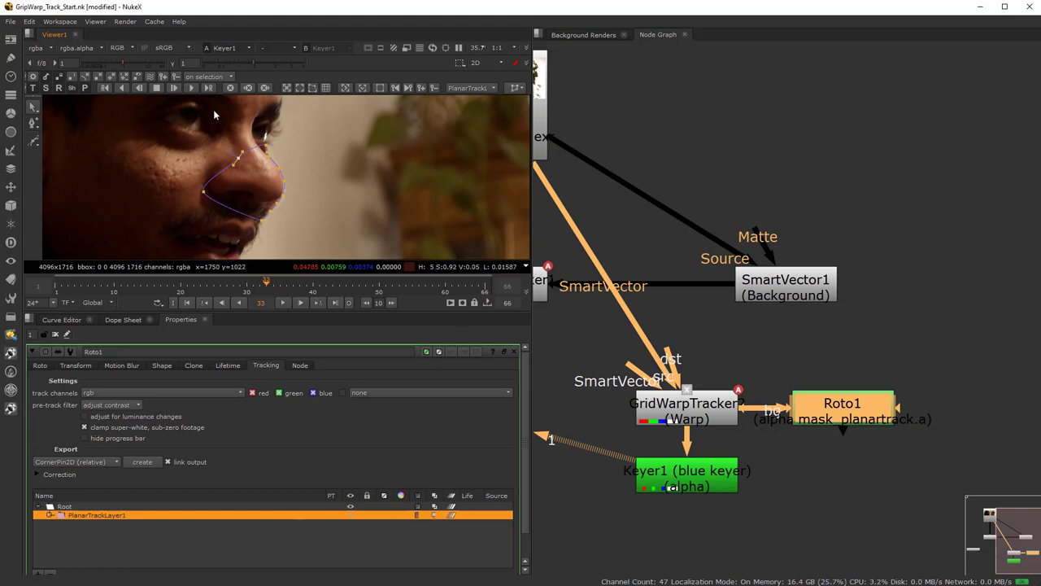
key("v")
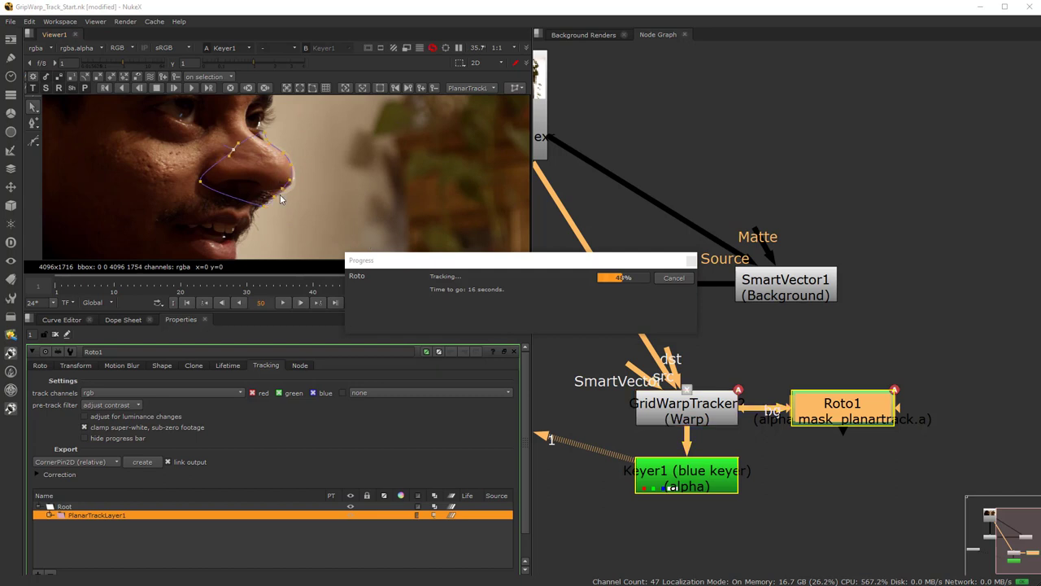
left_click(676, 280)
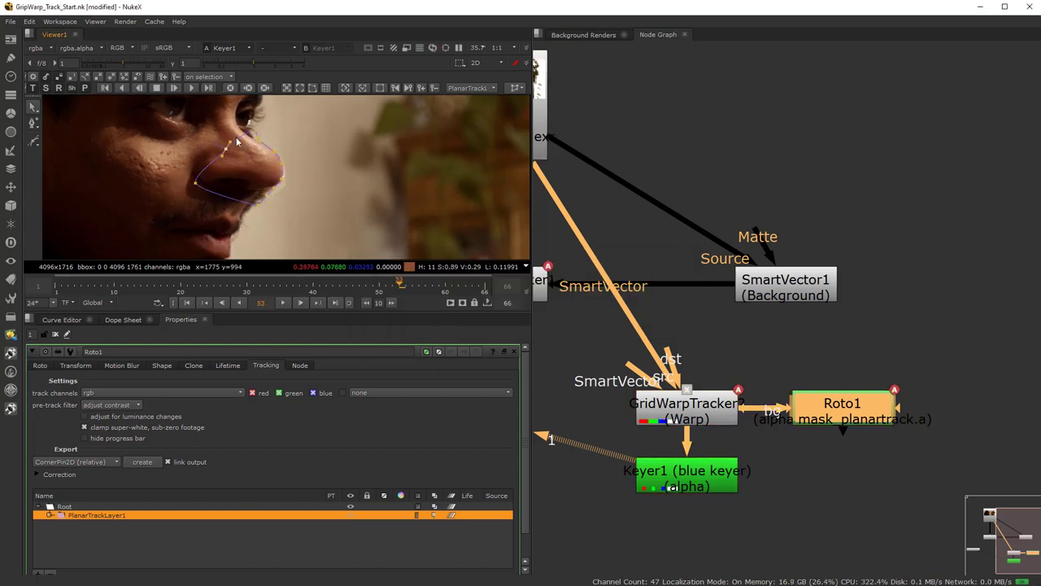
At frame 44, shift Bezier1's bridge points inward and refit the points along the nose tip and upper lip to the profile.
scroll(236, 142, "up", 5)
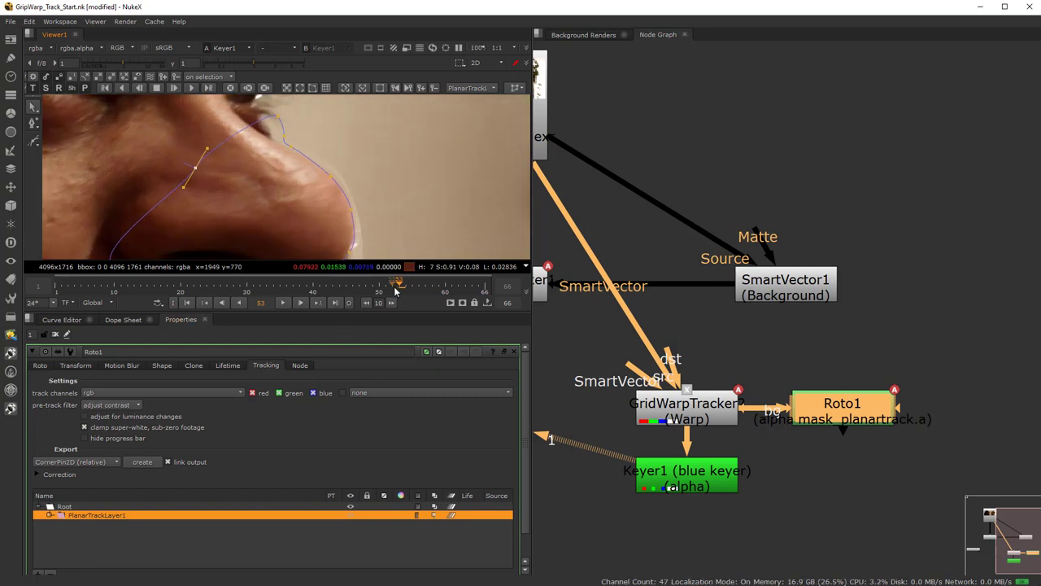
left_click_drag(391, 290, 339, 297)
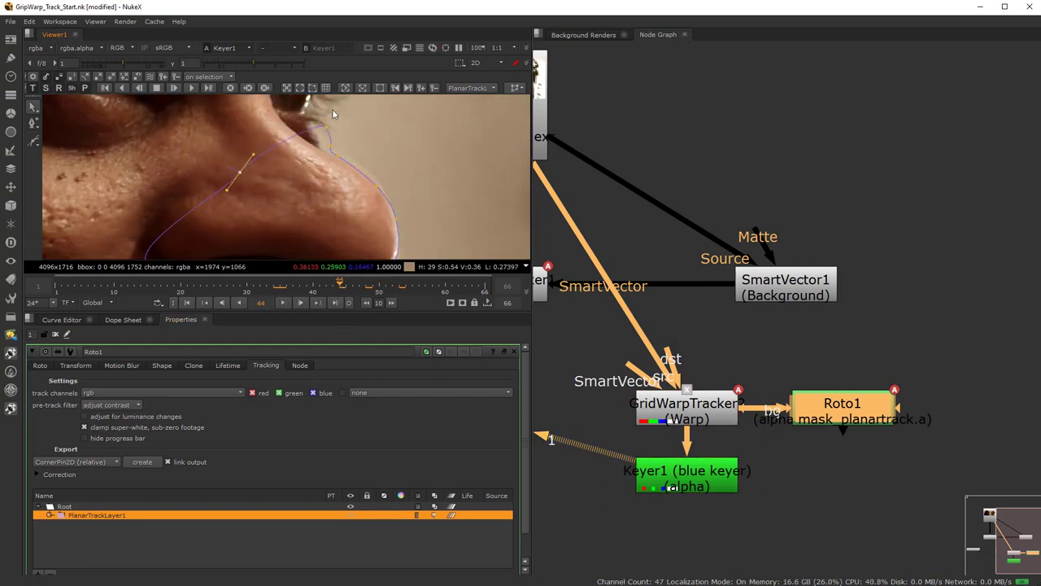
left_click_drag(231, 118, 364, 177)
left_click_drag(330, 143, 320, 137)
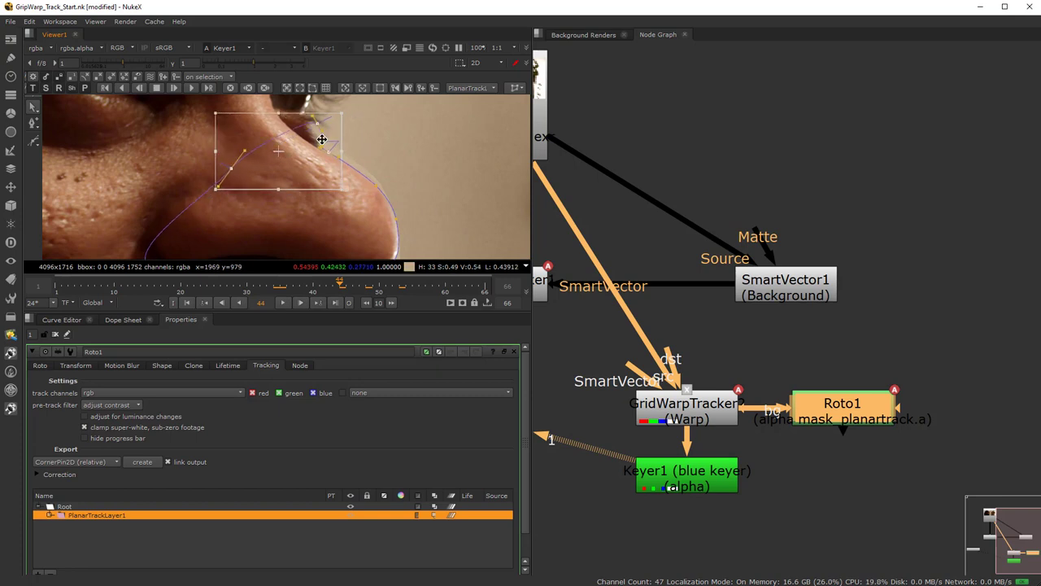
left_click(453, 215)
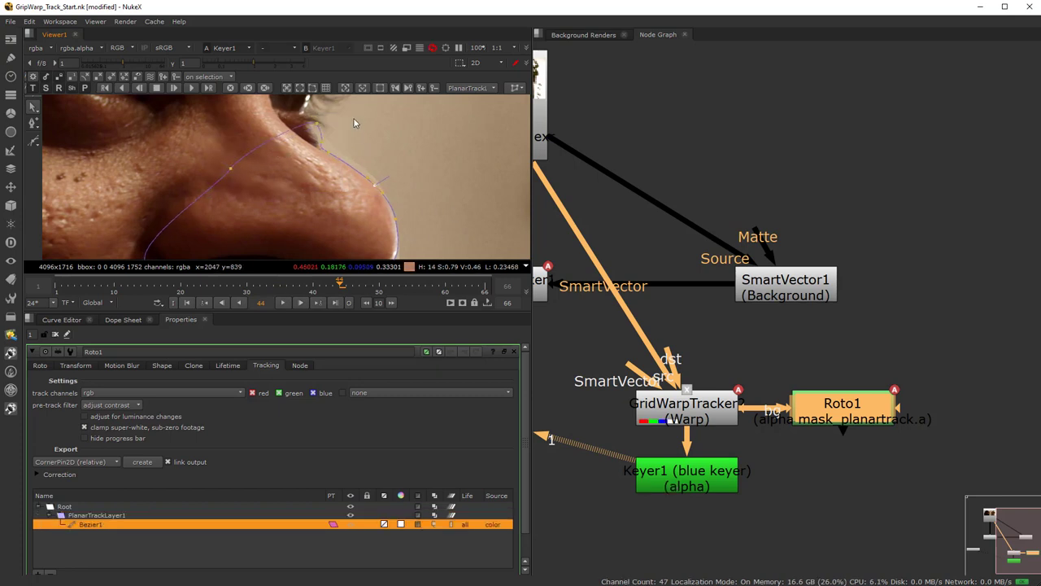
middle_click_drag(400, 247, 379, 148)
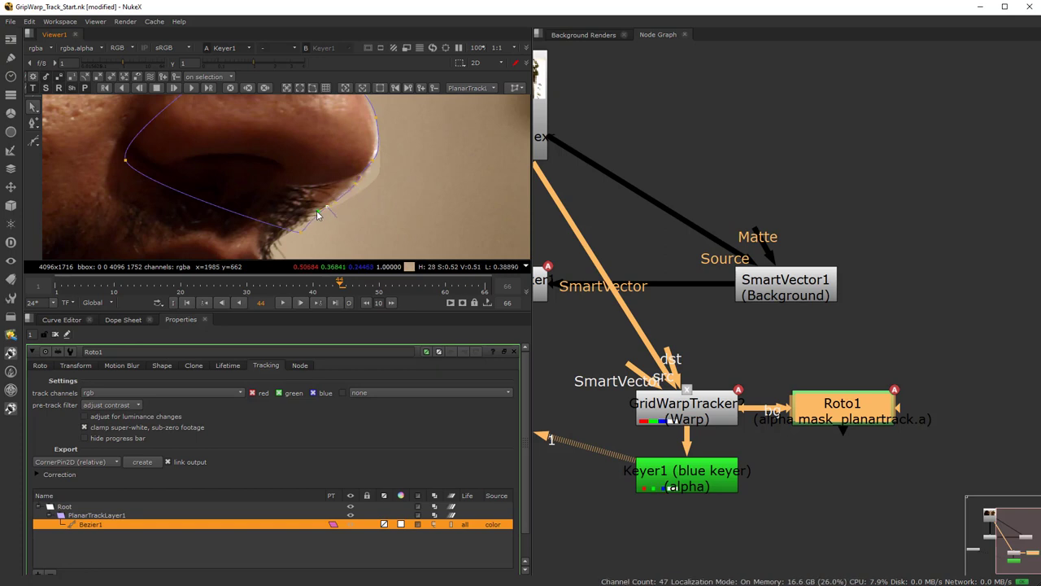
scroll(297, 233, "down", 3)
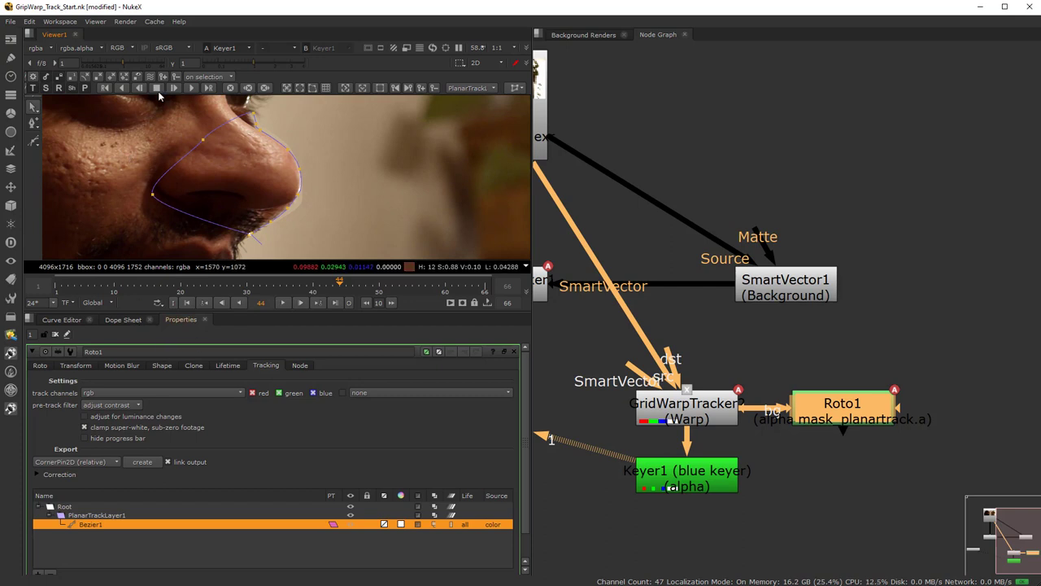
Track the nose shape forward from frame 44 to about frame 65, and show PlanarTrackLayer1's keyframes in the Dope Sheet.
left_click(190, 88)
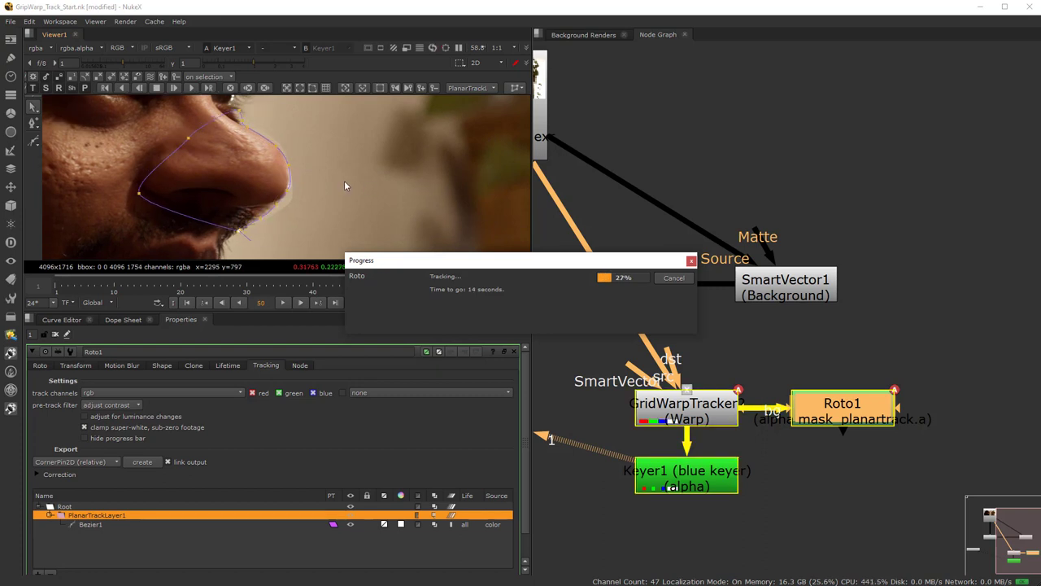
left_click_drag(468, 257, 624, 139)
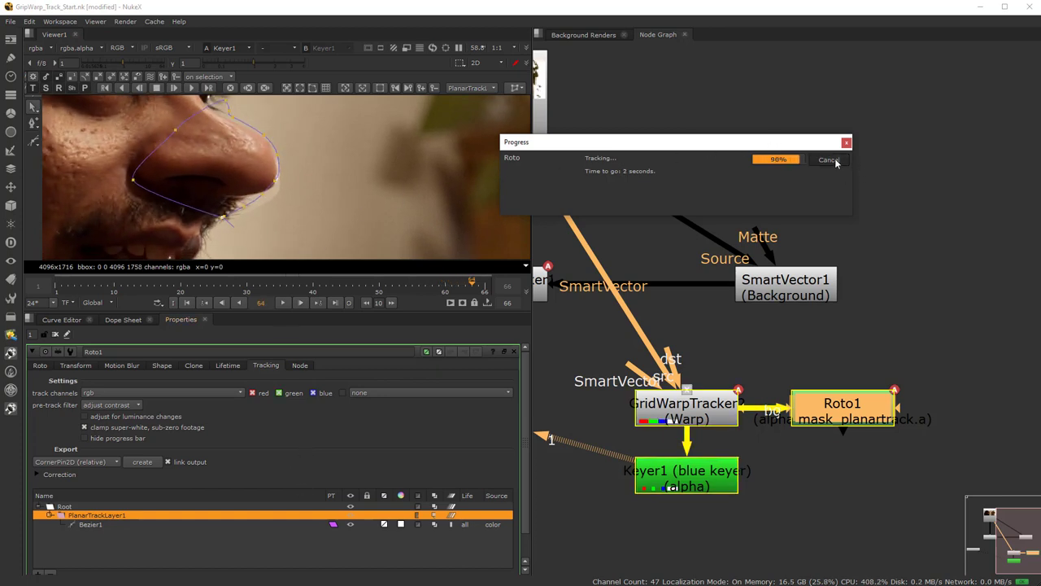
left_click(86, 517)
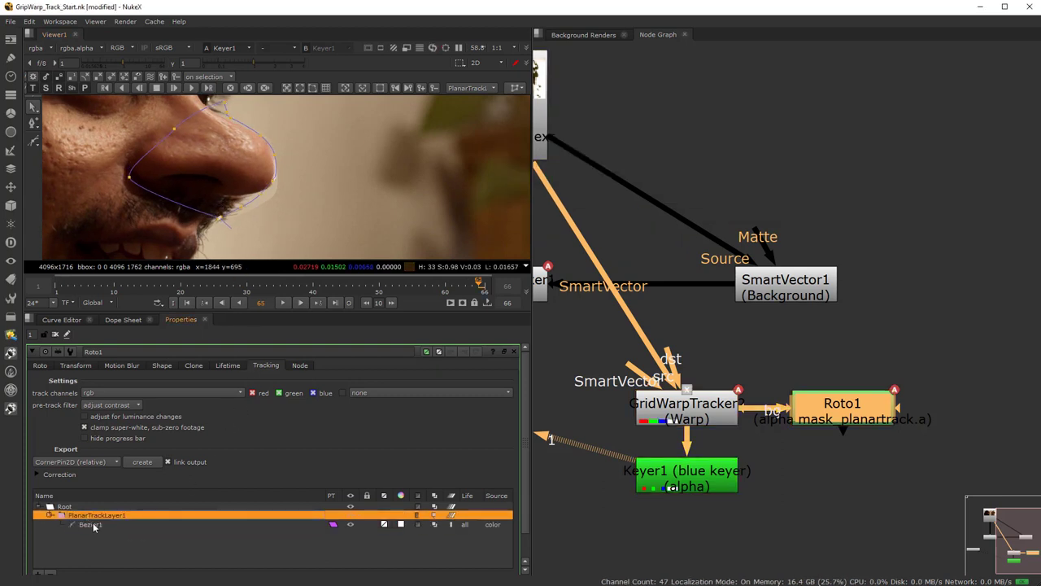
left_click(91, 524)
left_click(93, 516)
left_click(122, 320)
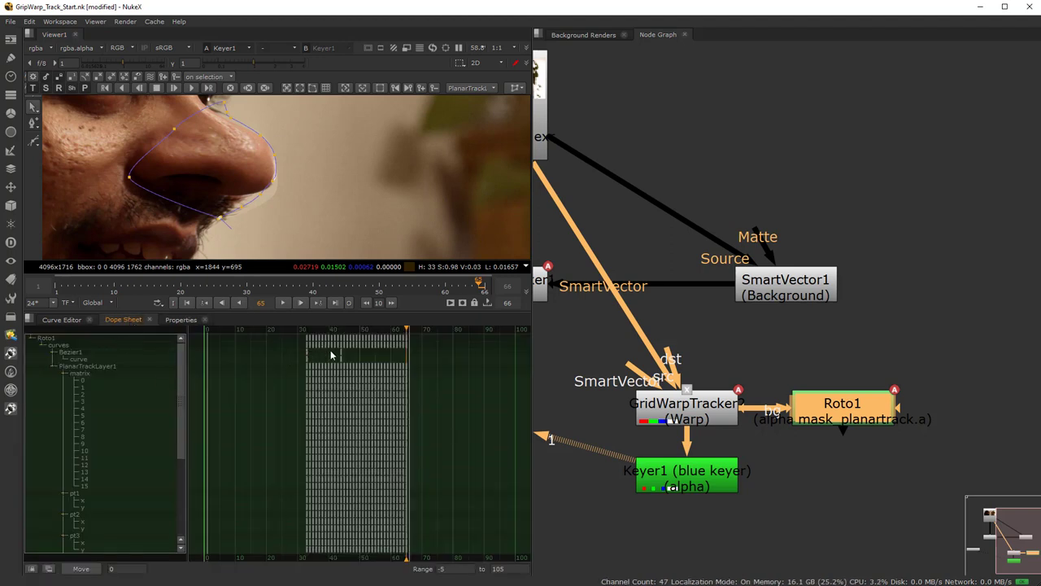
At frame 61, move Bezier1's upper group of points slightly inward to follow the nose bridge.
mouse_move(426, 295)
left_mouse_down()
mouse_move(469, 296)
mouse_move(453, 291)
left_mouse_up()
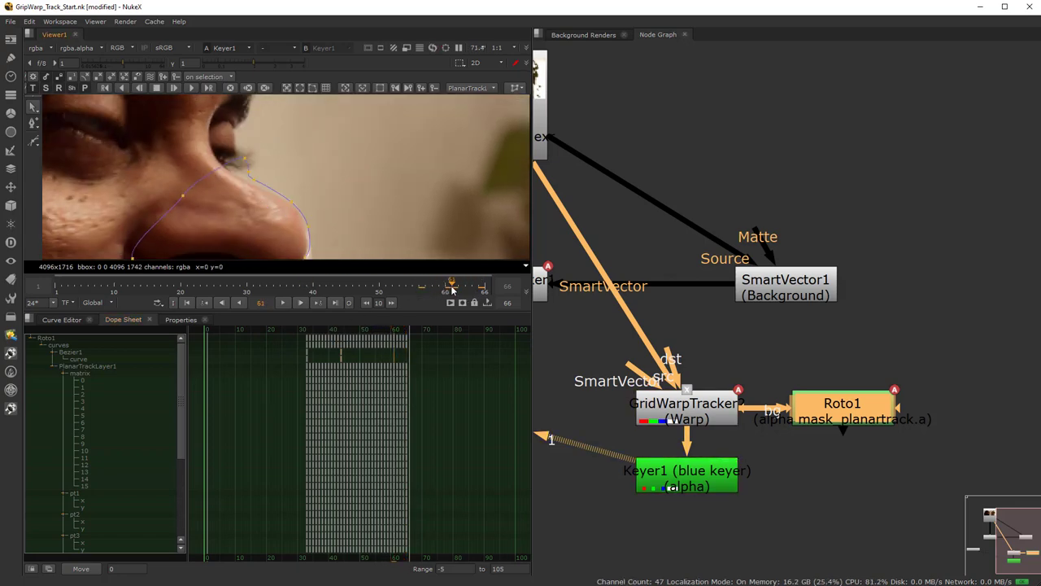
left_click_drag(139, 136, 322, 218)
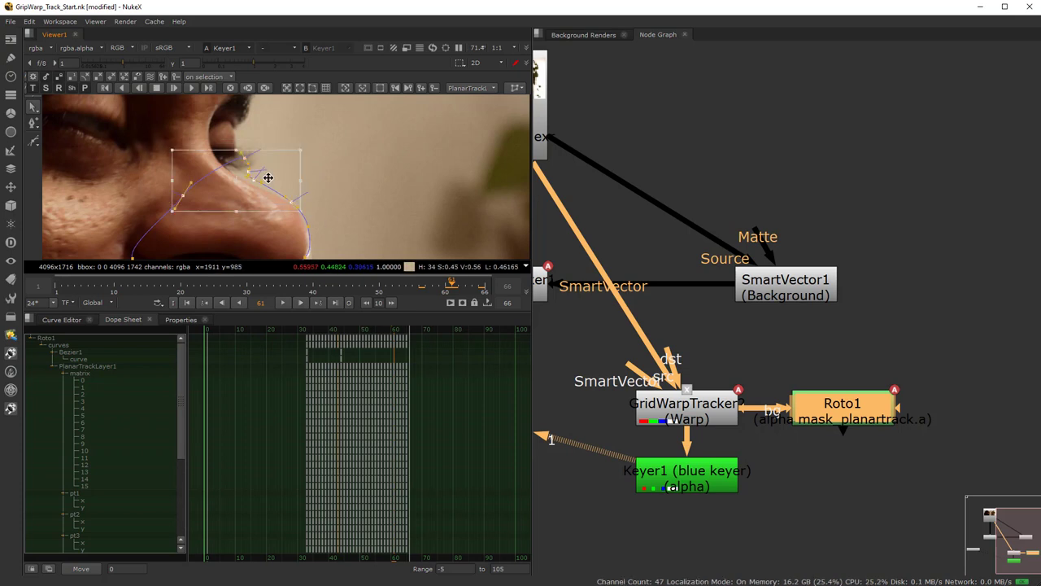
left_click_drag(283, 183, 277, 184)
left_click(328, 212)
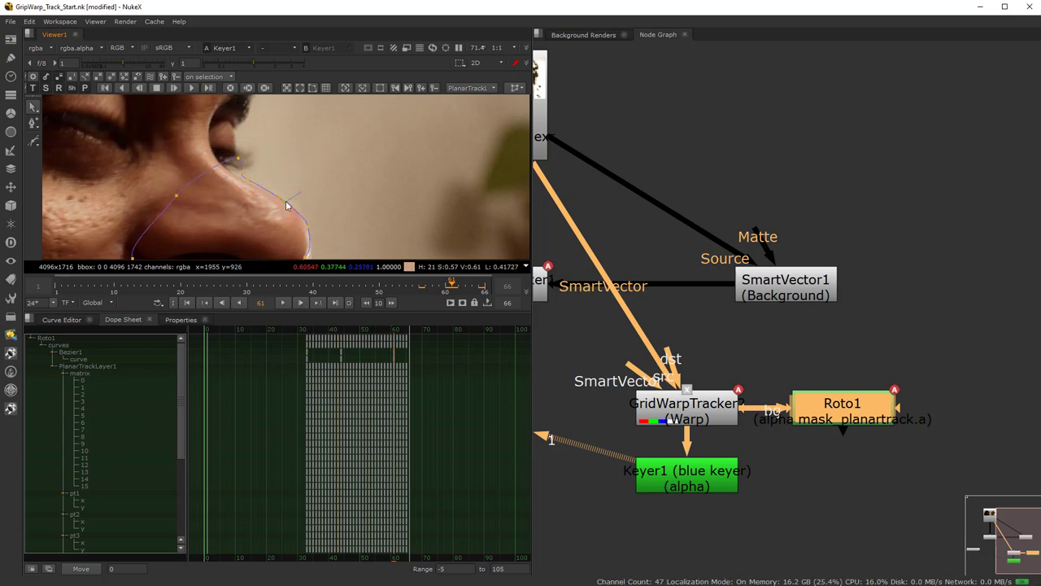
Refit Bezier1's tip and lower points to the nose profile at frame 61, and track forward to frame 66.
scroll(286, 205, "up", 3)
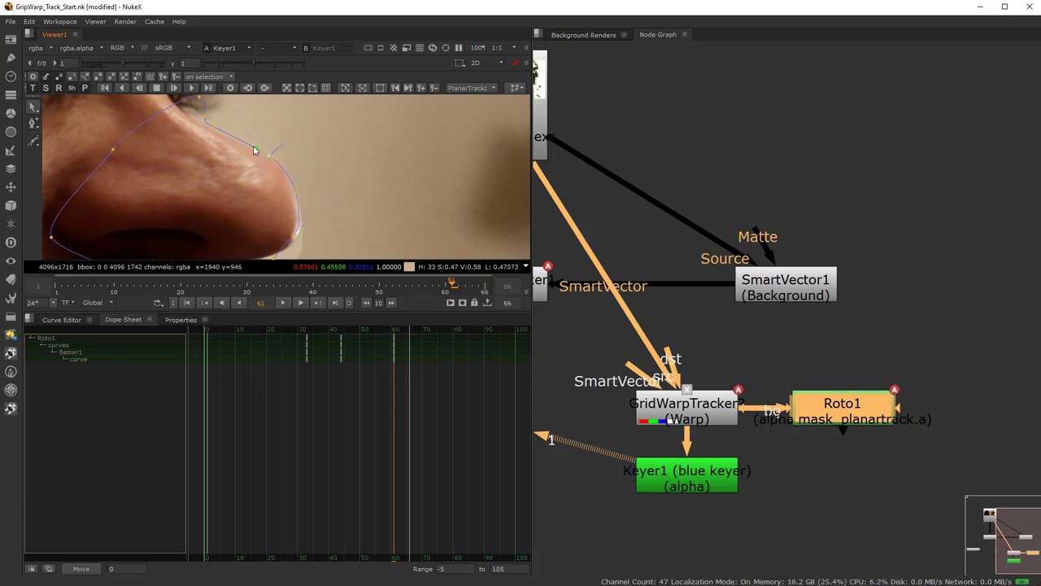
middle_click_drag(295, 239, 303, 174)
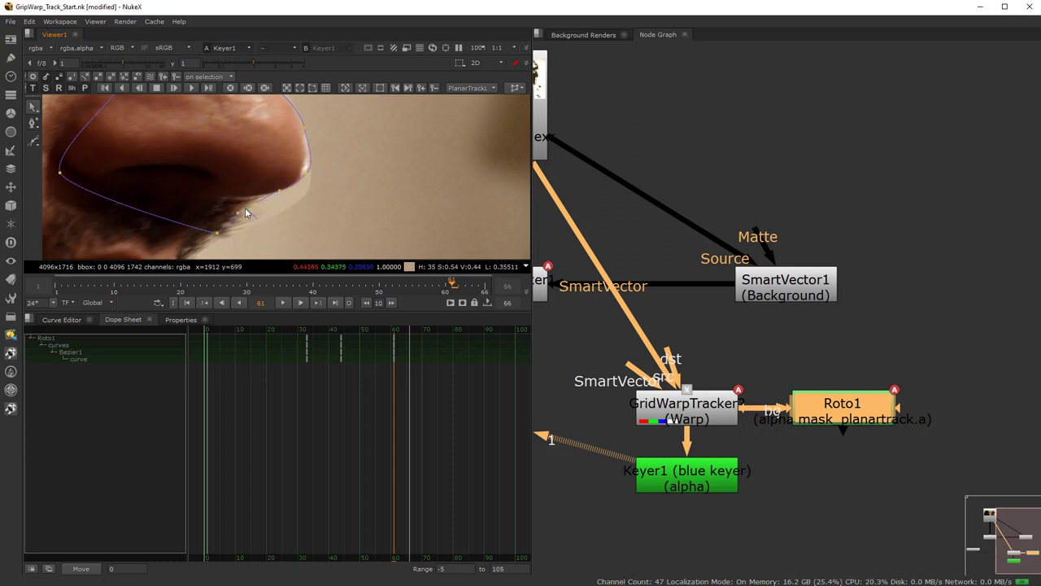
middle_click_drag(218, 257, 250, 233)
left_click_drag(250, 208, 222, 200)
scroll(238, 211, "down", 1)
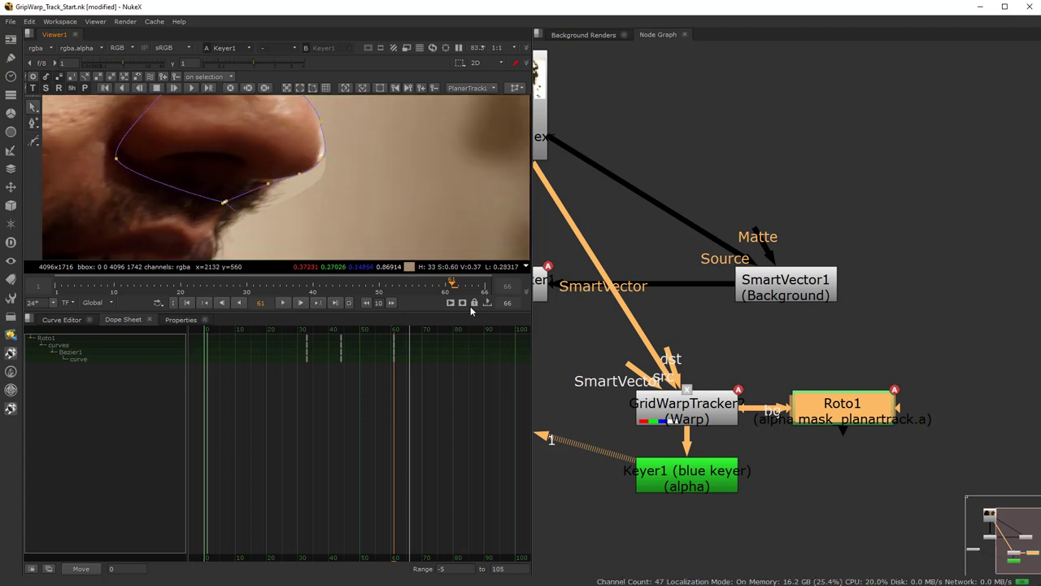
left_click(189, 88)
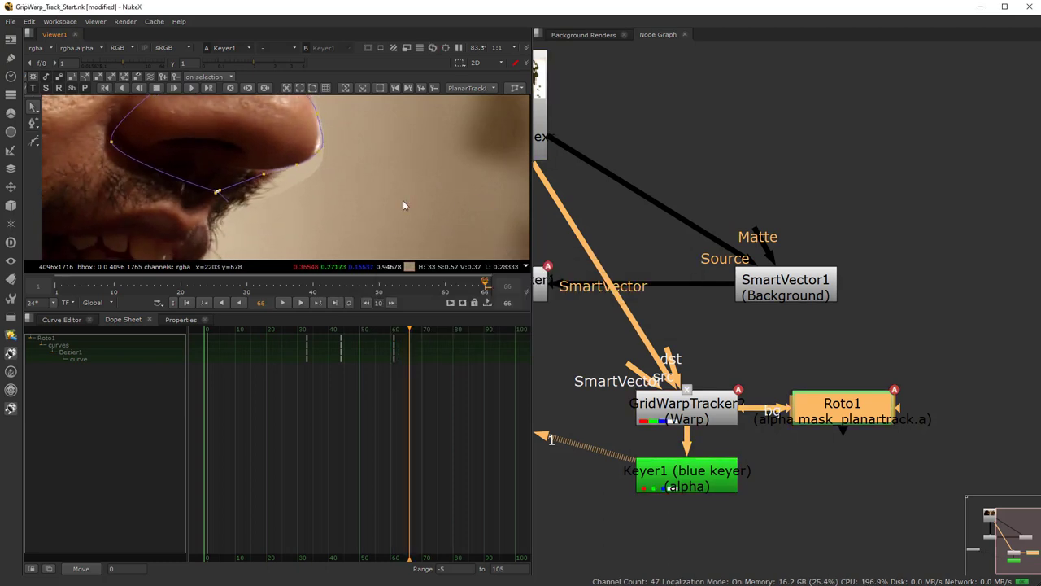
Check the tracked shape from frame 44 back to frame 33, and track it backward from there.
left_click(340, 288)
scroll(288, 157, "down", 4)
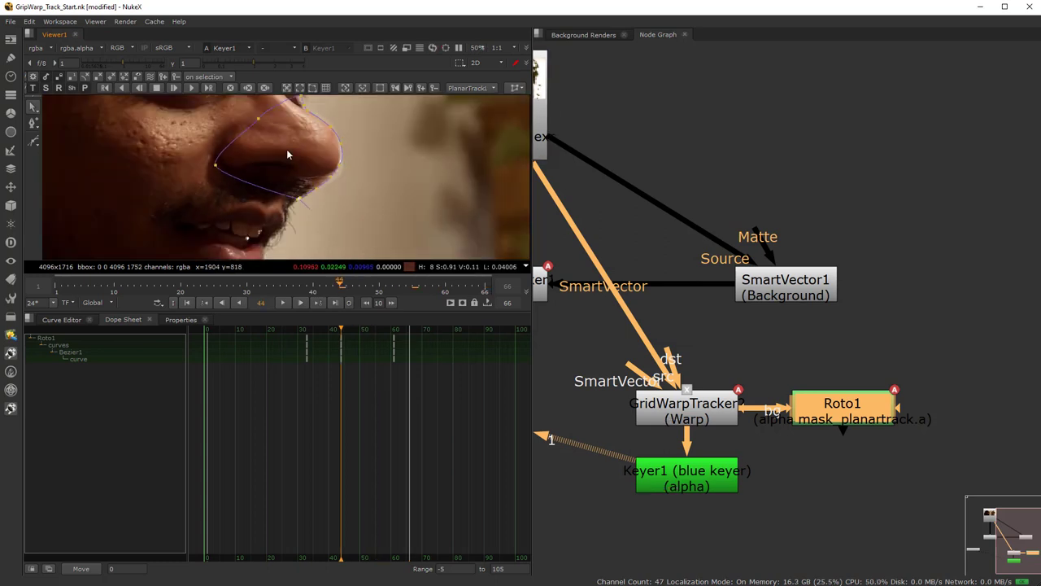
scroll(288, 157, "up", 2)
middle_click_drag(288, 157, 346, 208)
left_click_drag(340, 286, 266, 299)
middle_click_drag(283, 221, 293, 167)
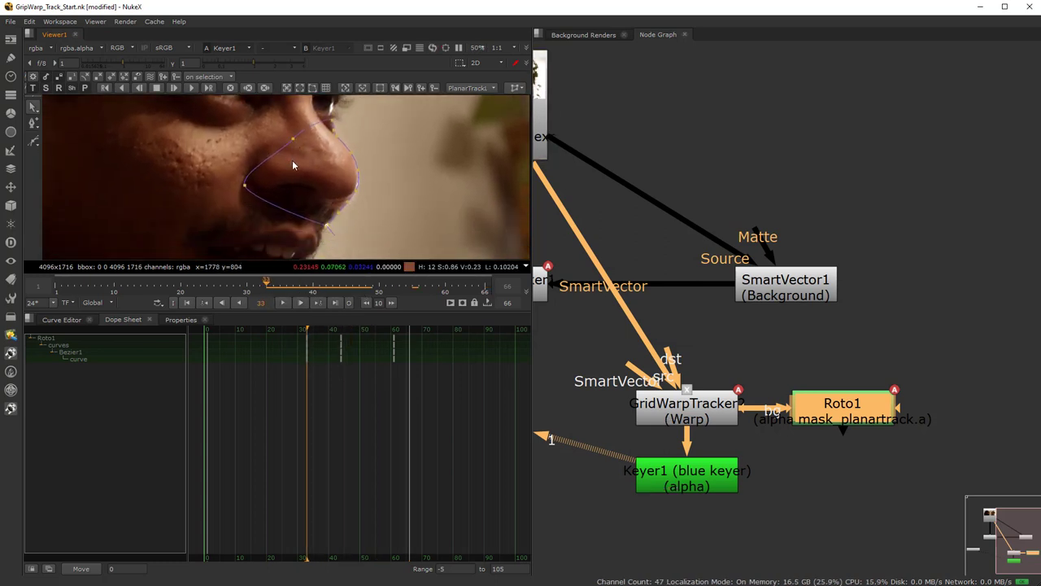
middle_click_drag(249, 138, 255, 170)
scroll(255, 170, "up", 1)
left_click(120, 88)
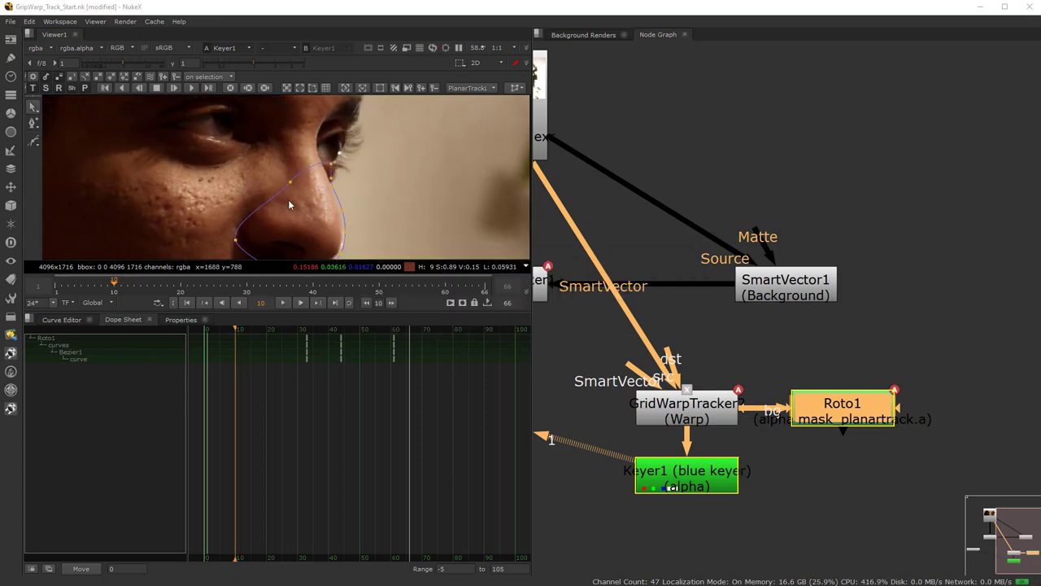
At frame 16, refit Bezier1 to the nose profile and track it backward to frame 1.
middle_click_drag(295, 203, 376, 174)
scroll(390, 198, "up", 2)
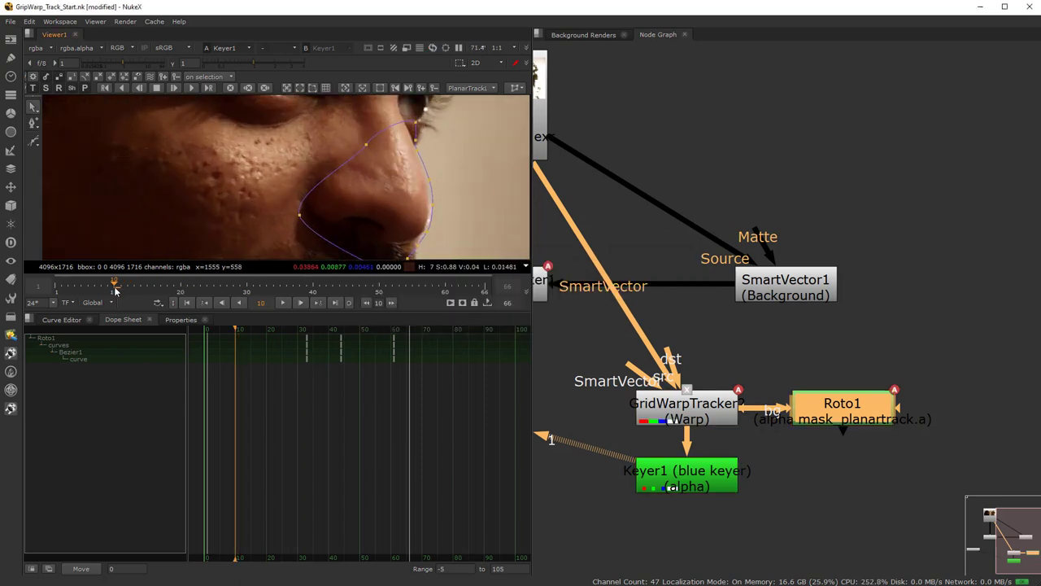
left_click_drag(115, 288, 155, 291)
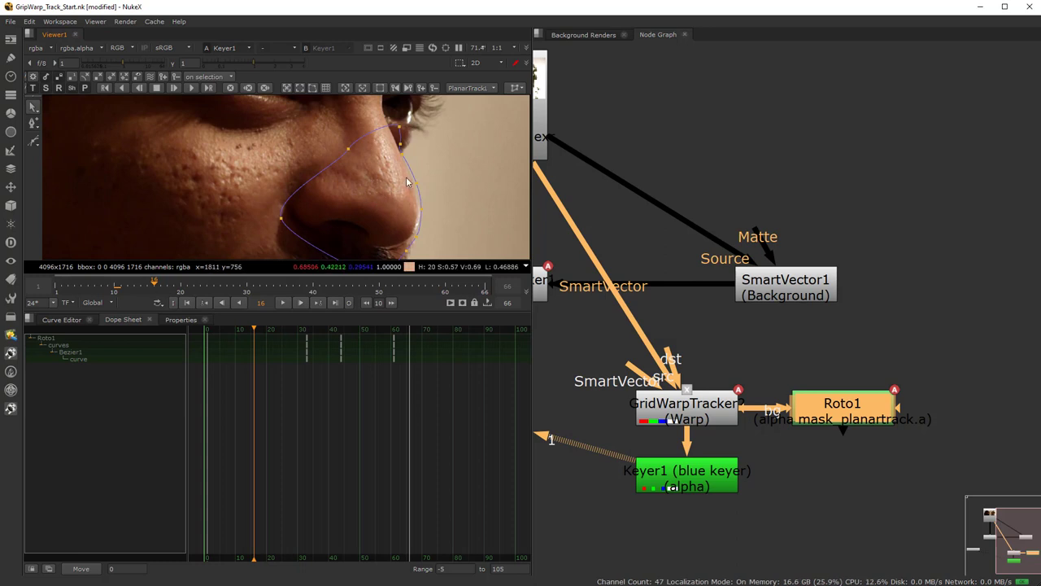
scroll(420, 216, "up", 1)
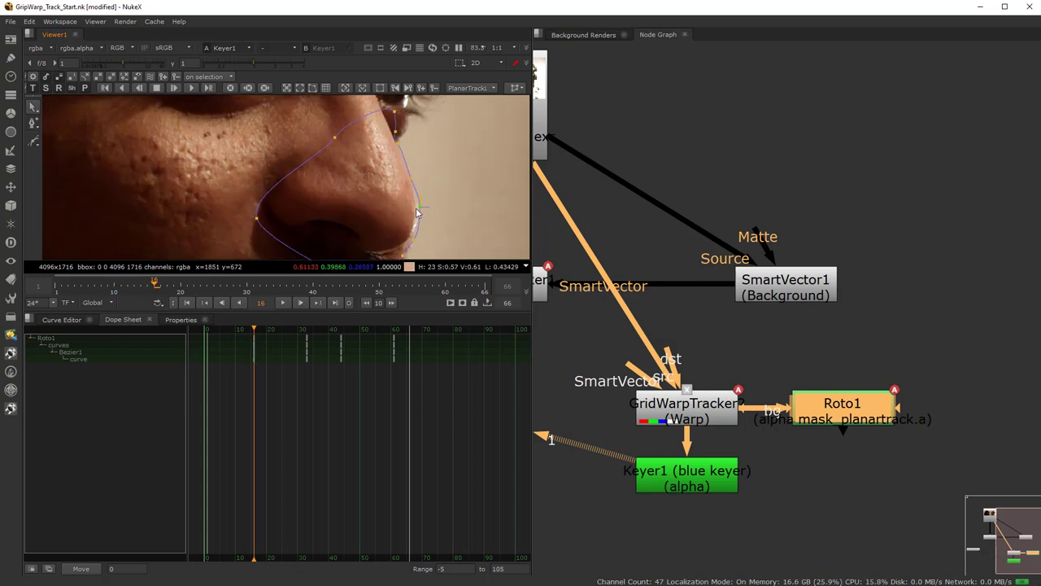
scroll(414, 214, "up", 1)
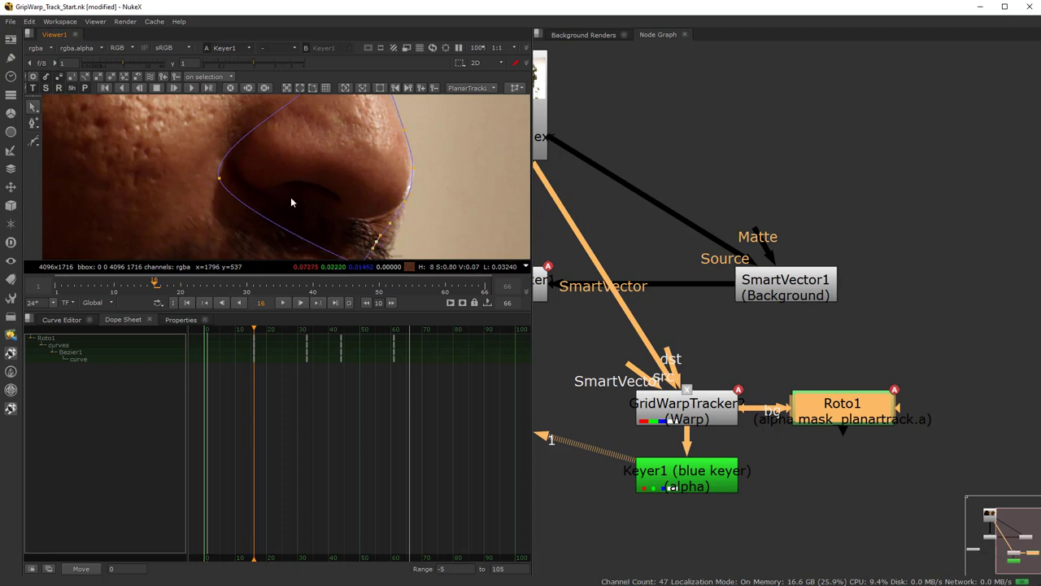
scroll(342, 201, "down", 3)
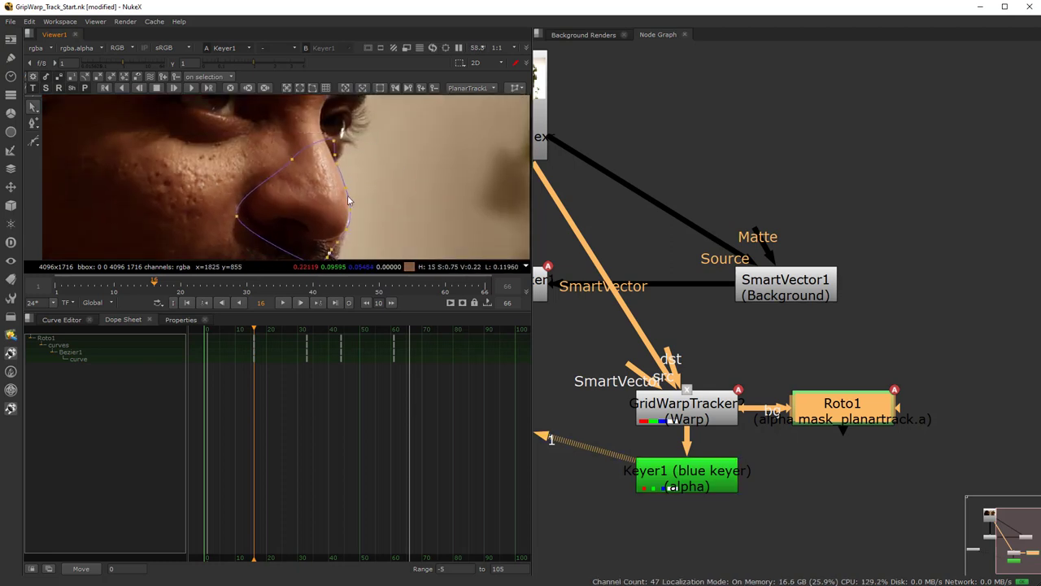
left_click(123, 91)
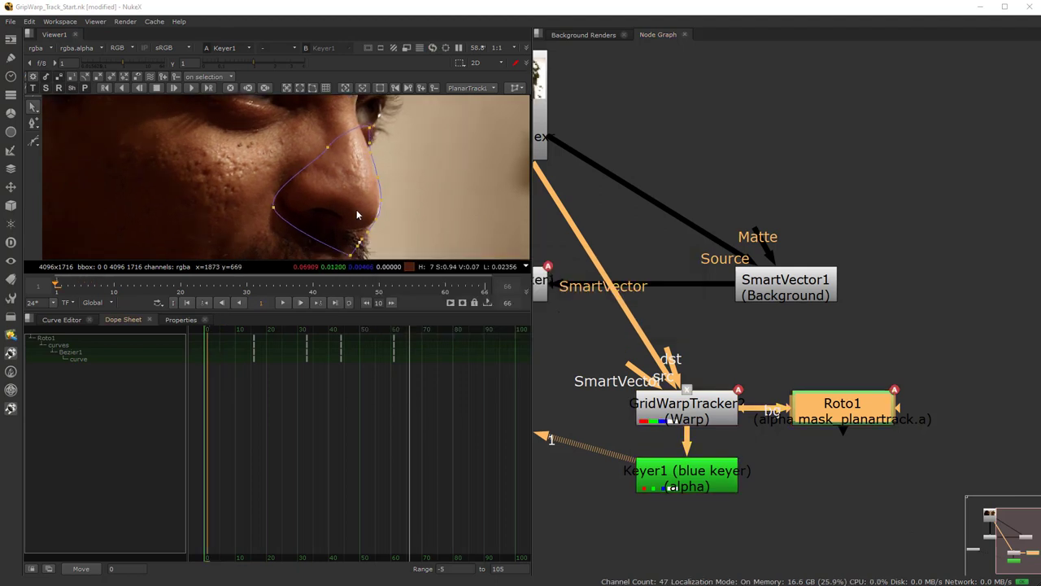
Scrub the timeline to frame 34 and check the tracked nose shape there.
left_click(256, 286)
mouse_move(256, 296)
left_mouse_down()
mouse_move(366, 293)
mouse_move(267, 290)
left_mouse_up()
left_click(272, 287)
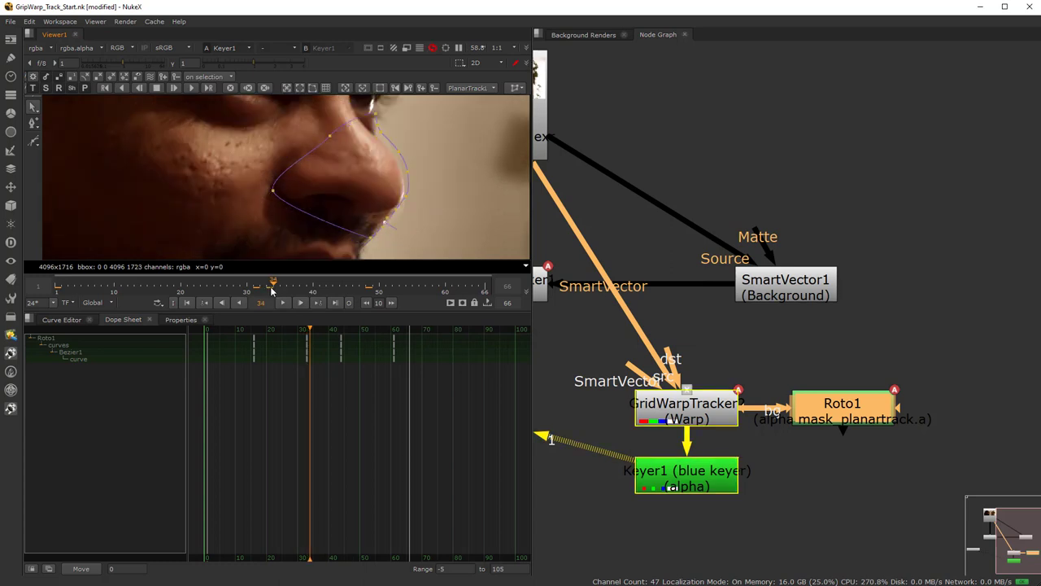
Add a Merge node below Keyer1 and move Roto1 lower beside the keyer.
scroll(772, 453, "down", 6)
scroll(785, 449, "up", 5)
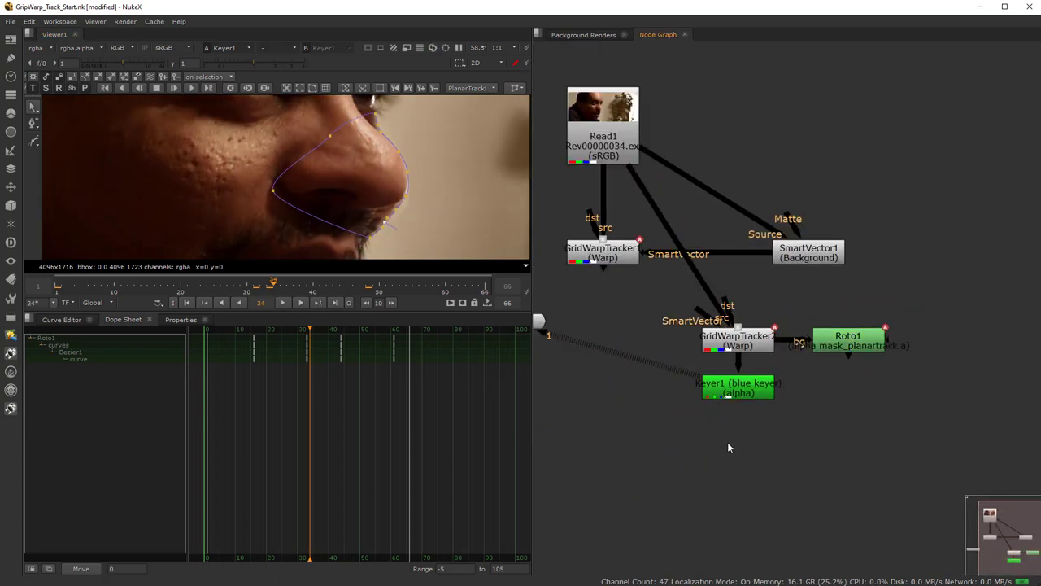
key("m")
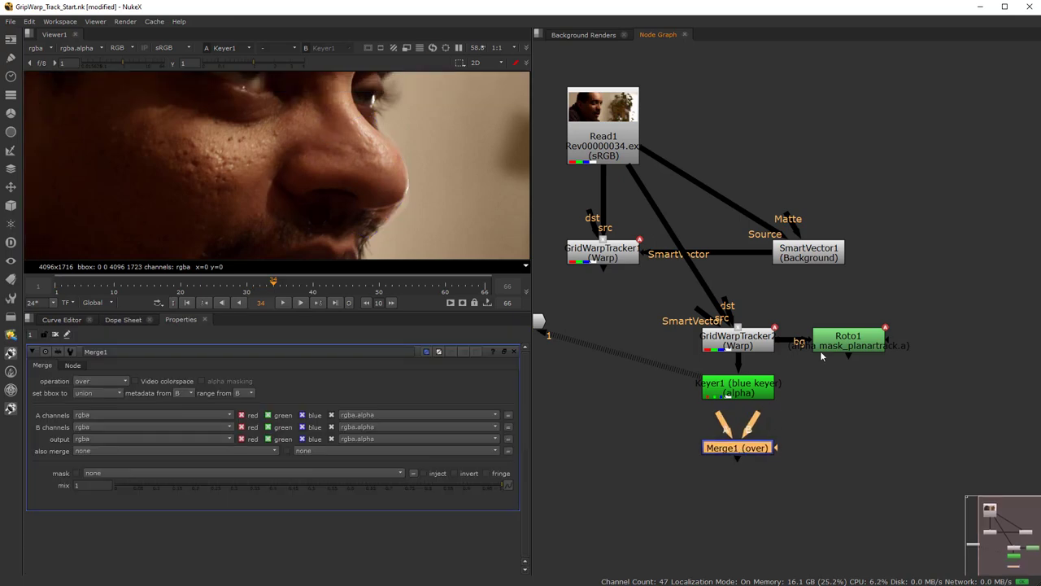
left_click_drag(825, 342, 832, 385)
left_click(818, 422)
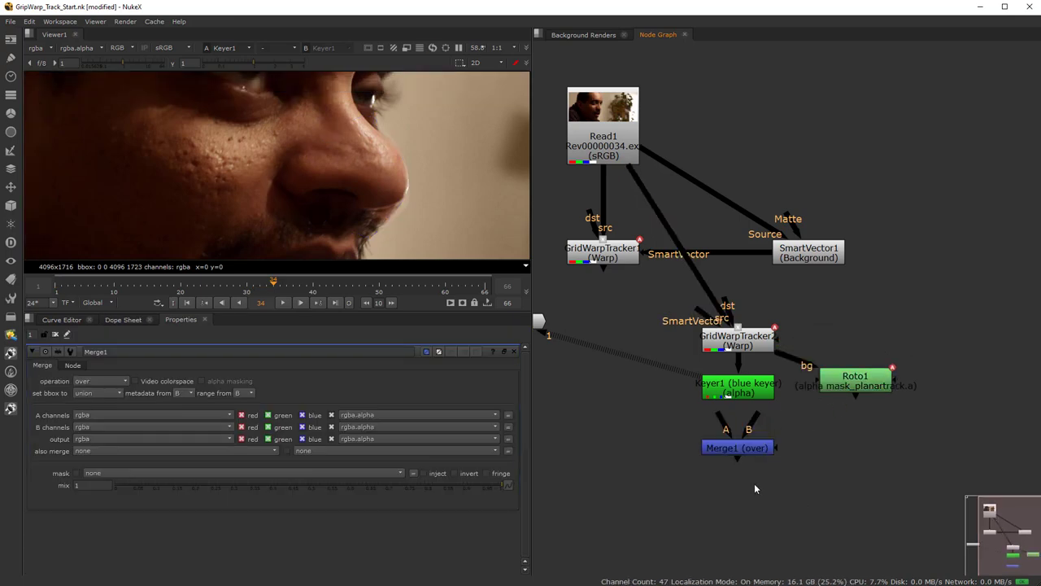
left_click_drag(736, 448, 742, 448)
View Roto1's output over the whole frame and check the full size format in the project settings.
left_click(854, 378)
key("1")
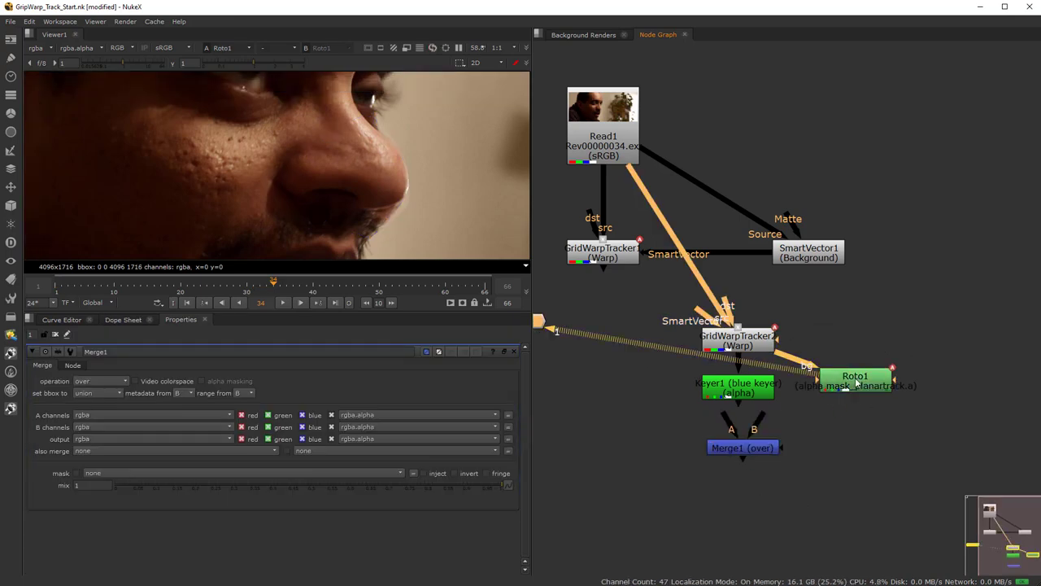
double_click(856, 381)
left_click(591, 400)
key("s")
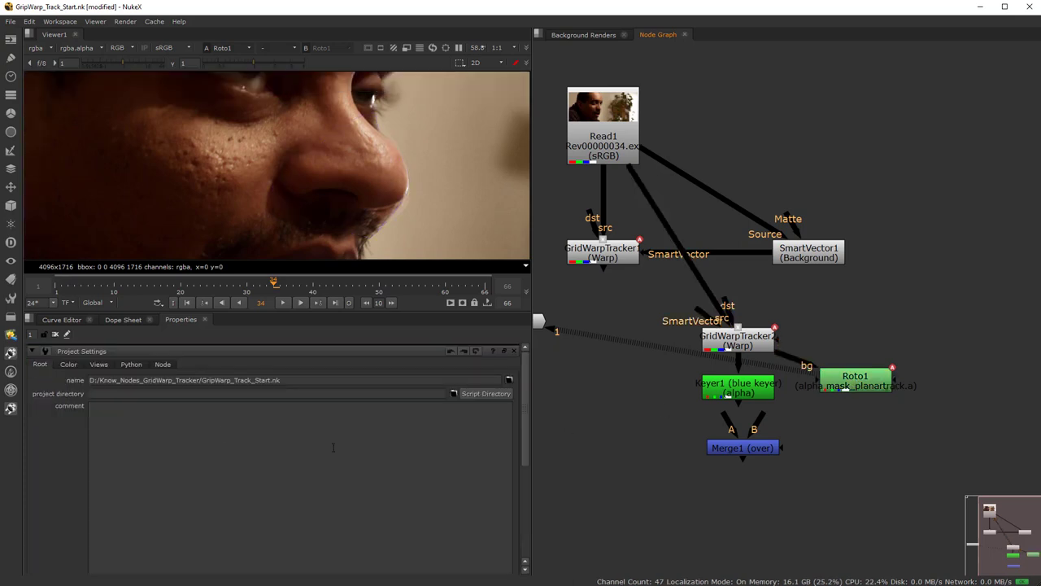
scroll(333, 447, "down", 5)
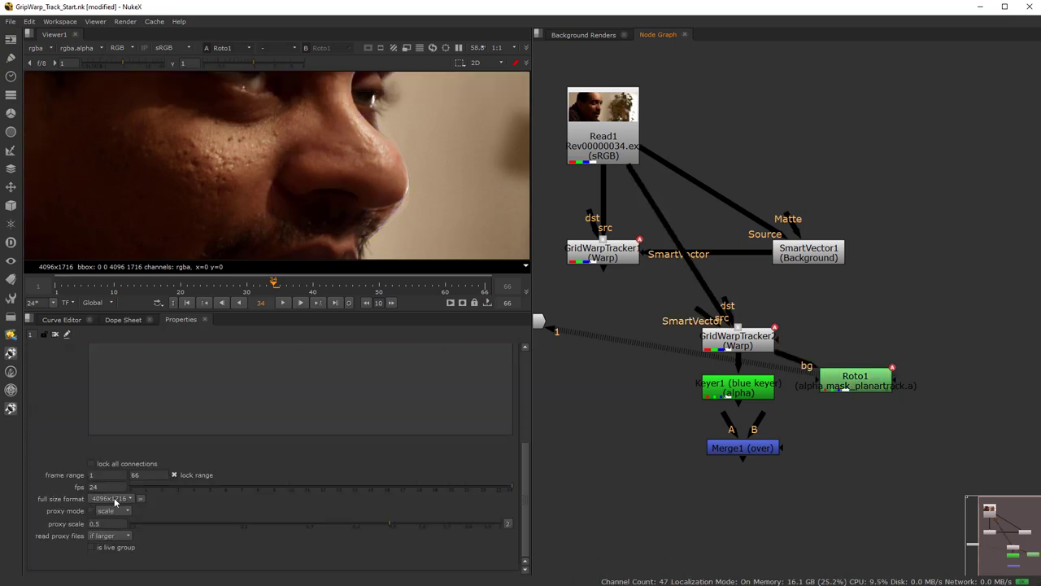
left_click(112, 499)
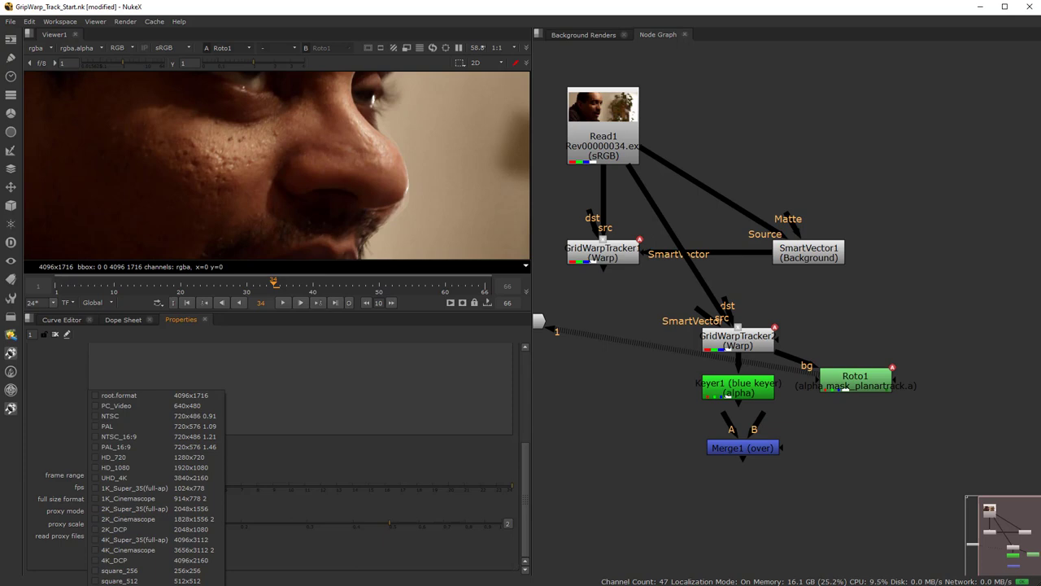
key("Escape")
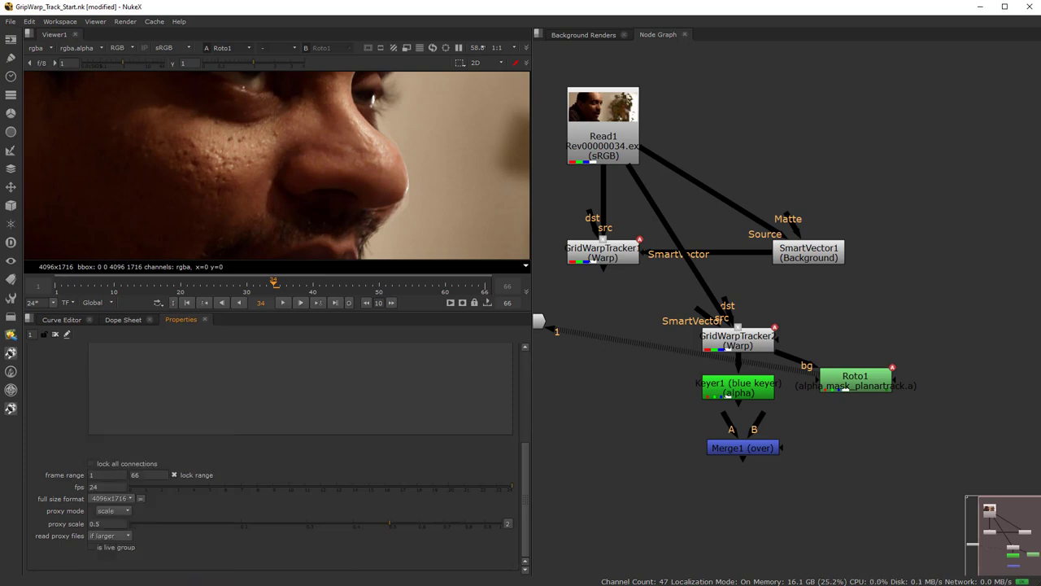
scroll(306, 169, "down", 4)
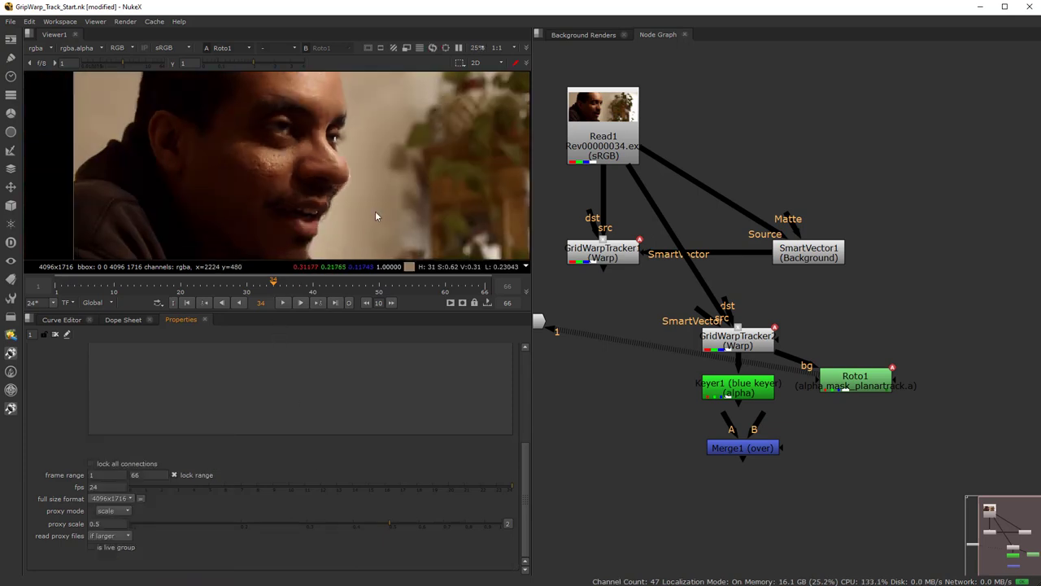
scroll(298, 187, "down", 2)
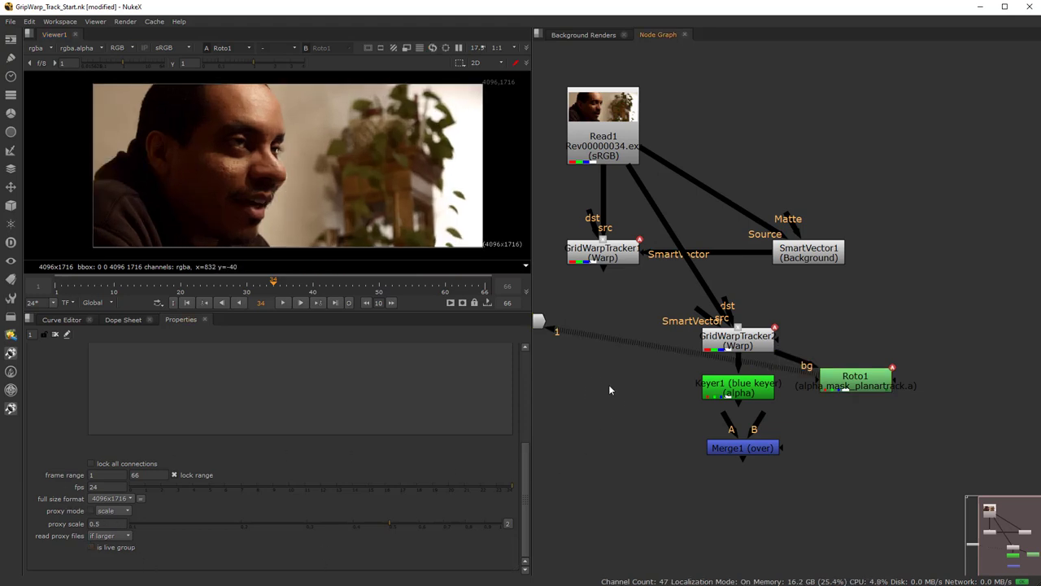
Disconnect Roto1's bg input from GridWarpTracker2 and open Roto1's properties.
key("s")
scroll(151, 444, "down", 4)
scroll(744, 439, "up", 4)
scroll(744, 439, "down", 2)
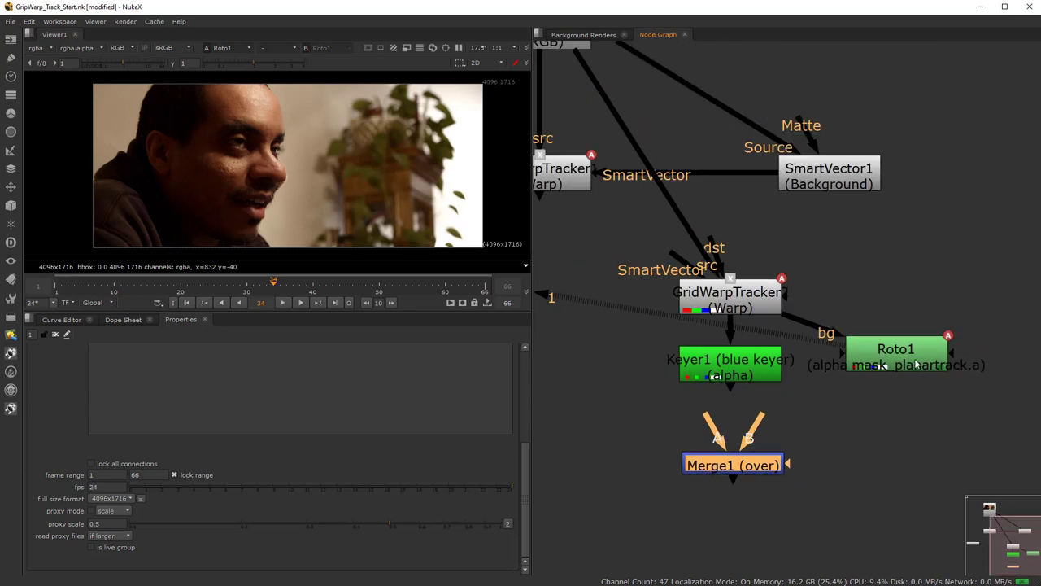
left_click(931, 363)
left_click_drag(858, 345, 825, 297)
double_click(909, 363)
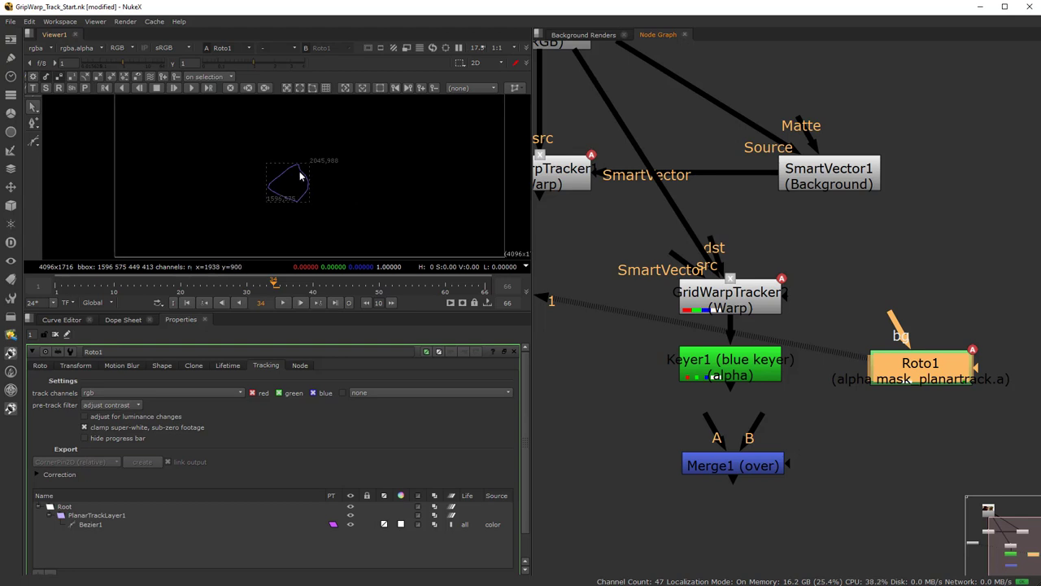
Show Roto1's main Roto settings and check its alpha channel in the viewer.
left_click(889, 367)
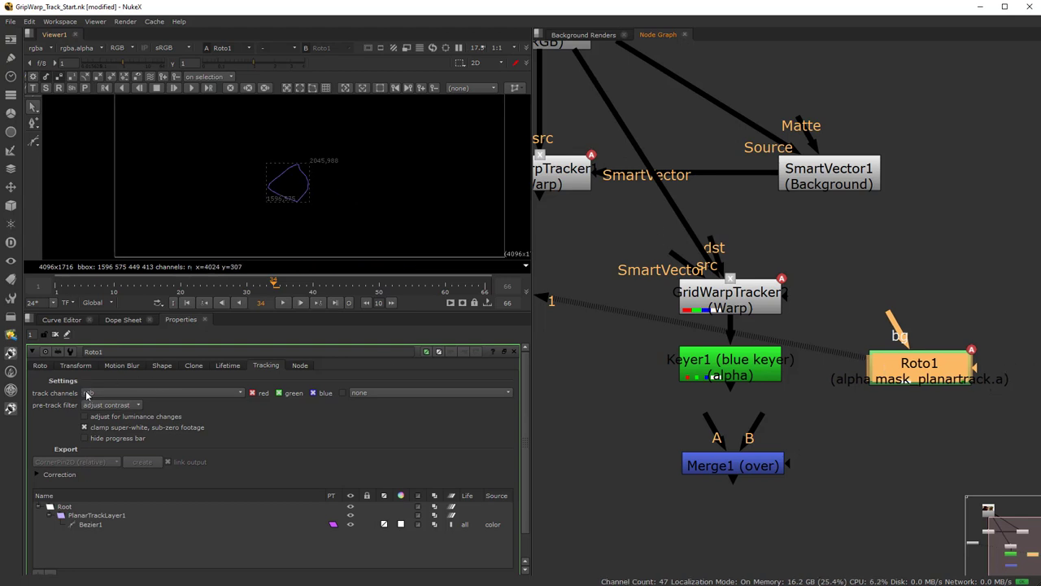
left_click(40, 366)
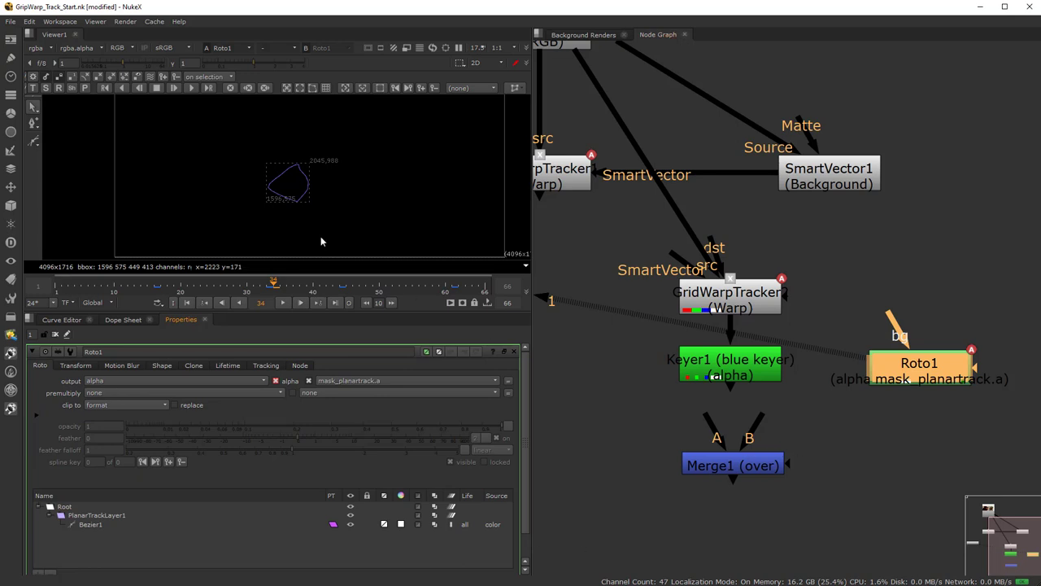
key("a")
key("a")
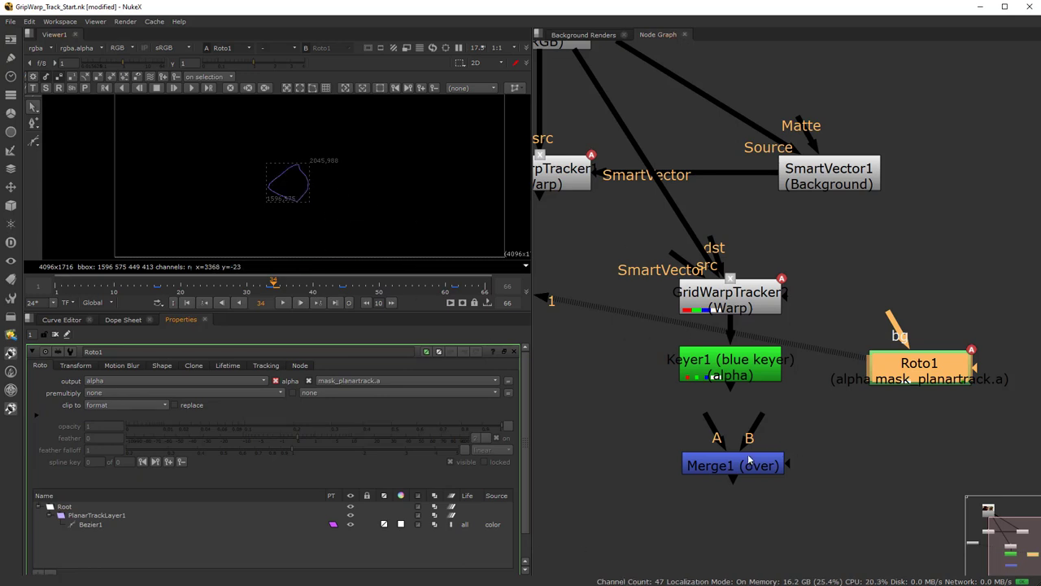
Connect Merge1's B input to Keyer1 and its A input to Roto1, and view Merge1's alpha.
left_click_drag(756, 423, 730, 363)
left_click_drag(714, 427, 903, 380)
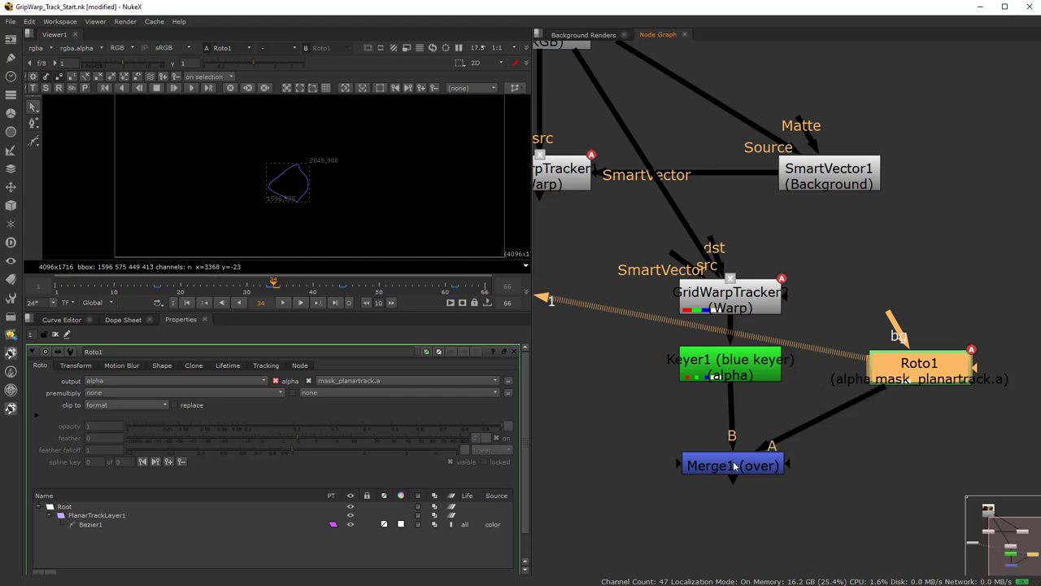
left_click(733, 461)
key("1")
key("a")
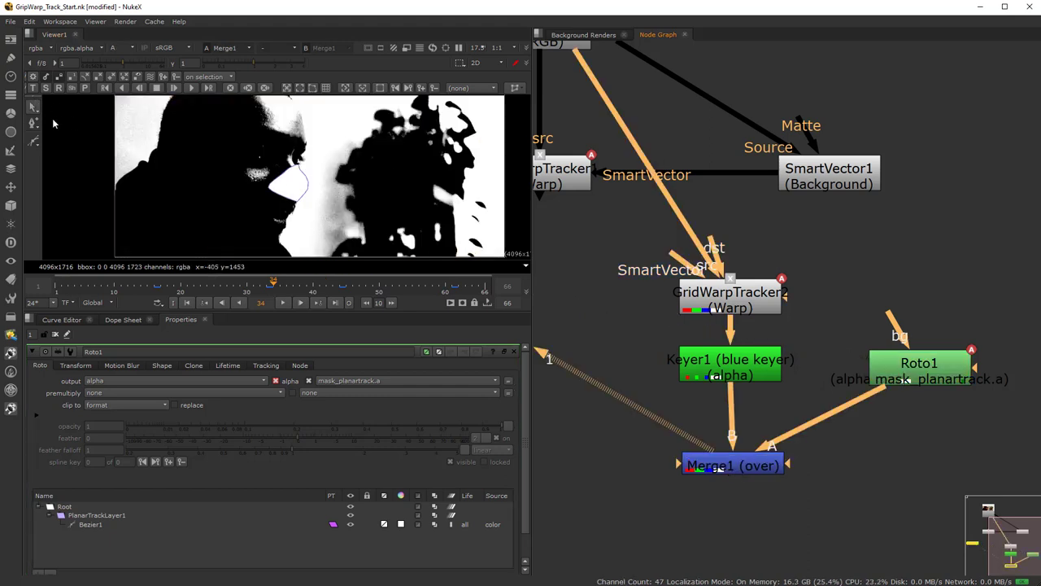
Line Roto1 up beside Merge1 and set Merge1's operation to stencil.
double_click(732, 465)
left_click_drag(939, 370, 940, 467)
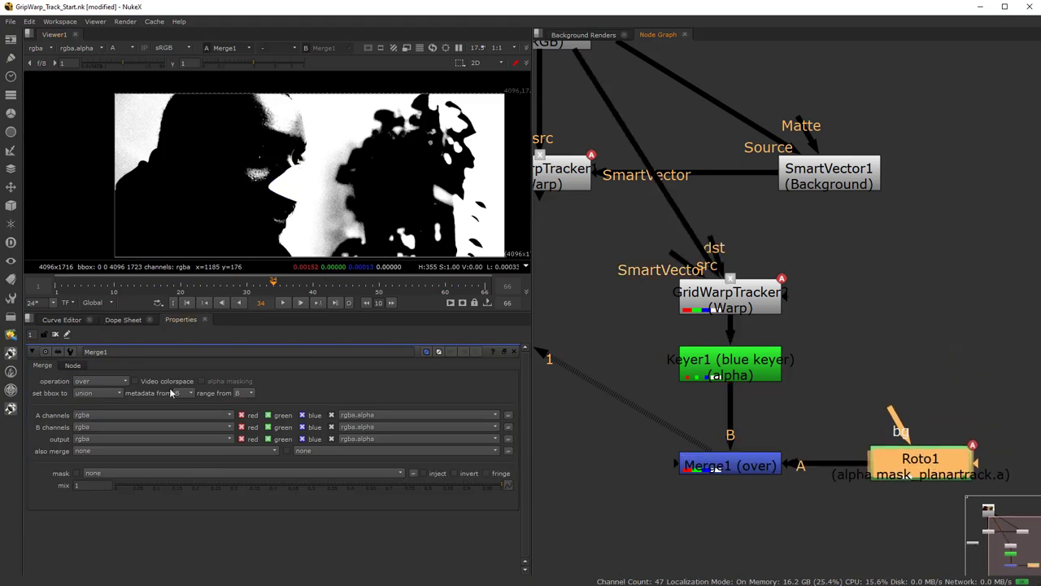
left_click(96, 381)
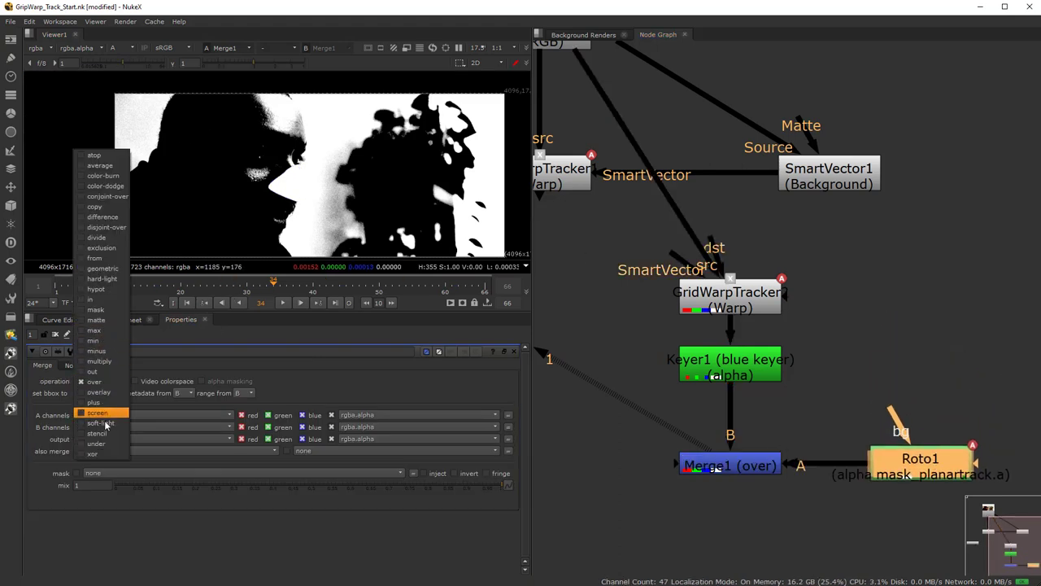
left_click(104, 438)
scroll(377, 112, "down", 2)
Add a second Merge node below Merge1, connect its B input to Merge1 and align it underneath.
left_click(742, 464)
middle_click_drag(751, 536, 695, 404)
left_click(696, 406)
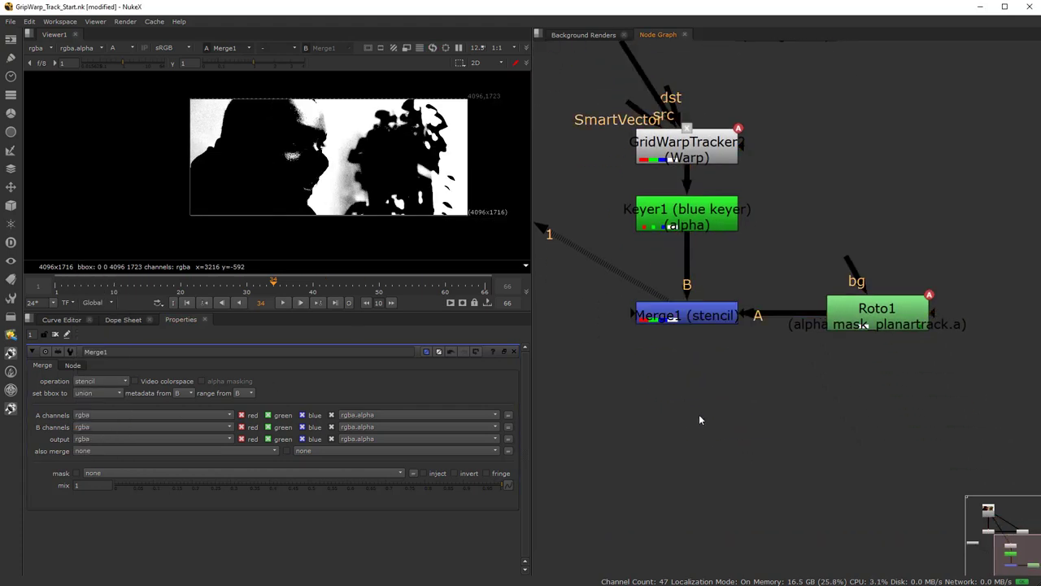
key("m")
left_click_drag(694, 418, 692, 423)
left_click(706, 352)
left_click_drag(696, 324, 692, 321)
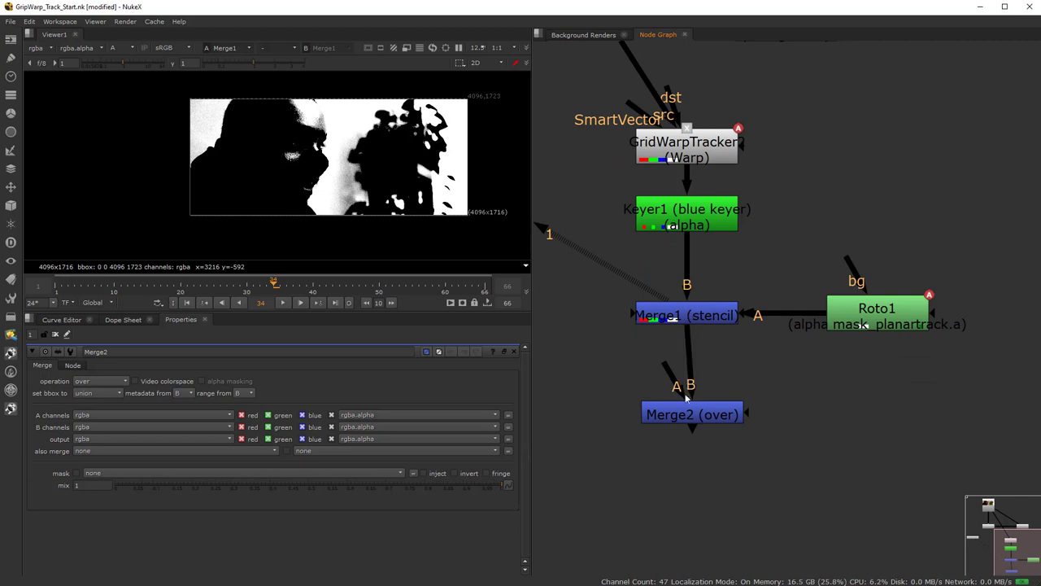
left_click_drag(691, 413, 686, 422)
scroll(715, 395, "up", 2)
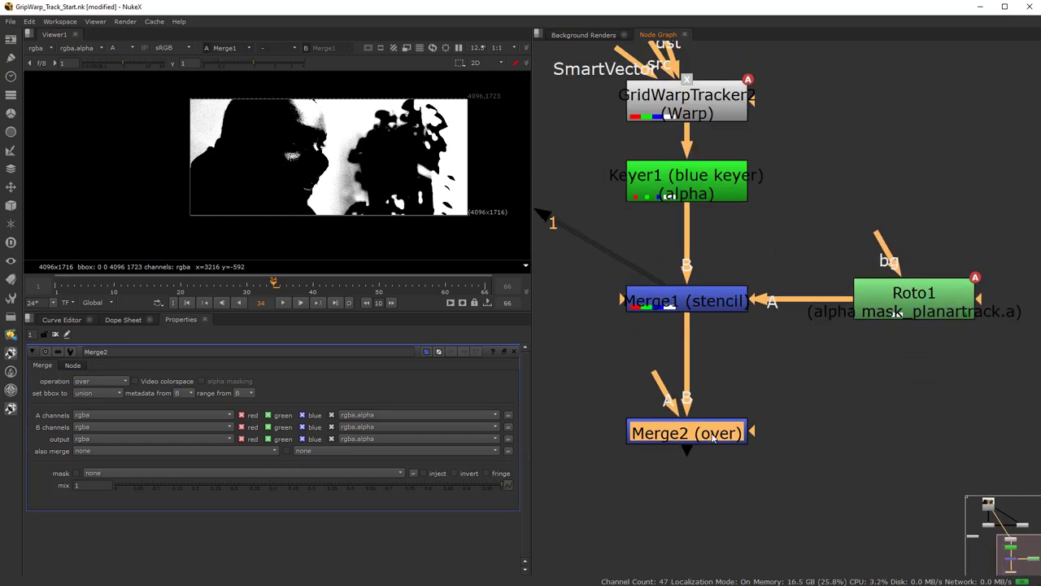
Set Merge2's operation to matte and connect its A input to a new Roto node placed beside it.
left_click(109, 381)
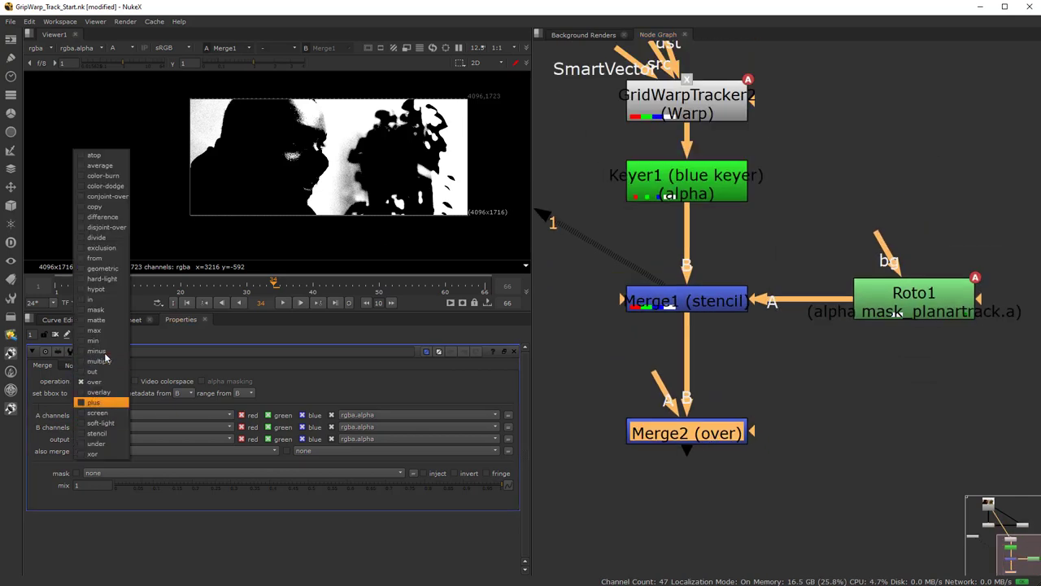
left_click(109, 323)
left_click(885, 418)
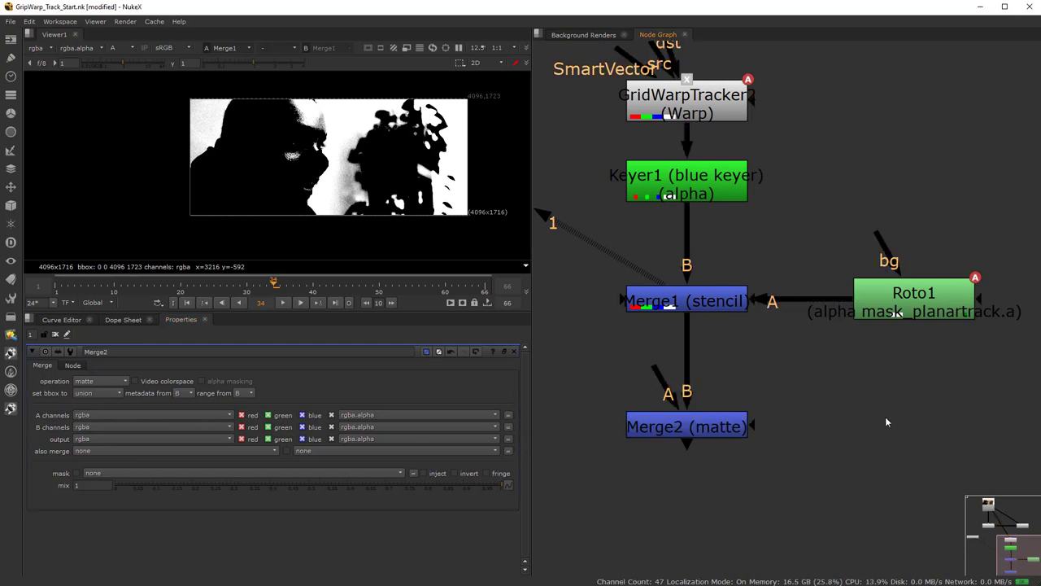
key("o")
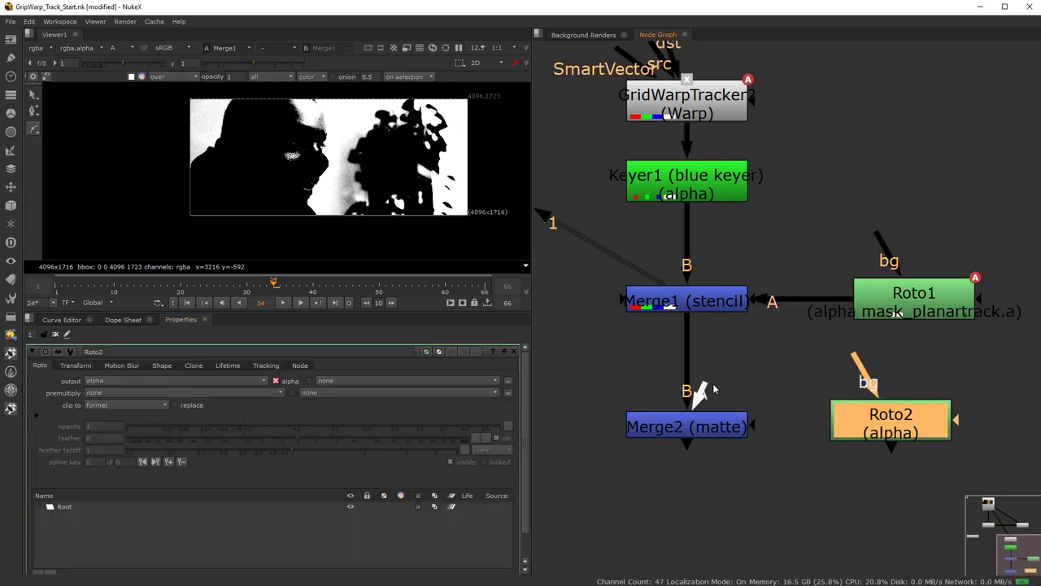
left_click_drag(713, 389, 953, 431)
Inspect the matte edge around the nose and move Roto1 farther away from Merge1.
middle_click_drag(317, 158, 524, 228, "alt")
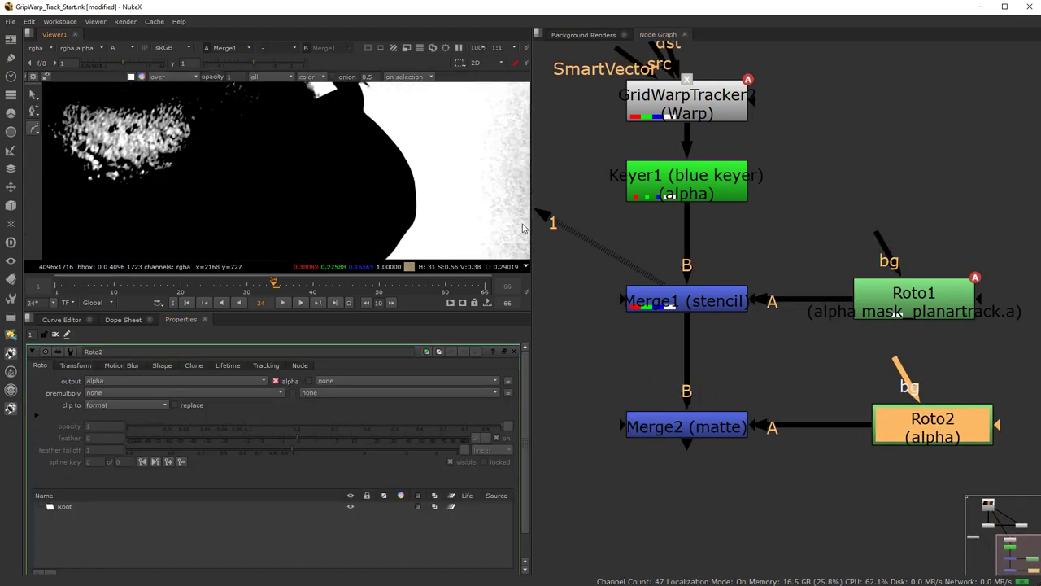
scroll(458, 189, "up", 3)
scroll(417, 189, "down", 5)
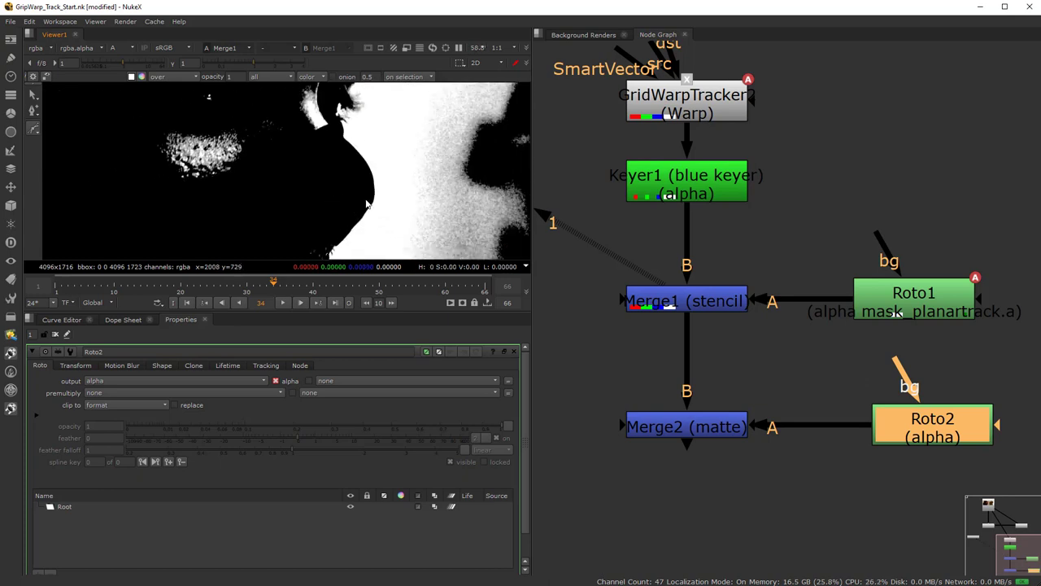
left_click_drag(893, 308, 941, 308)
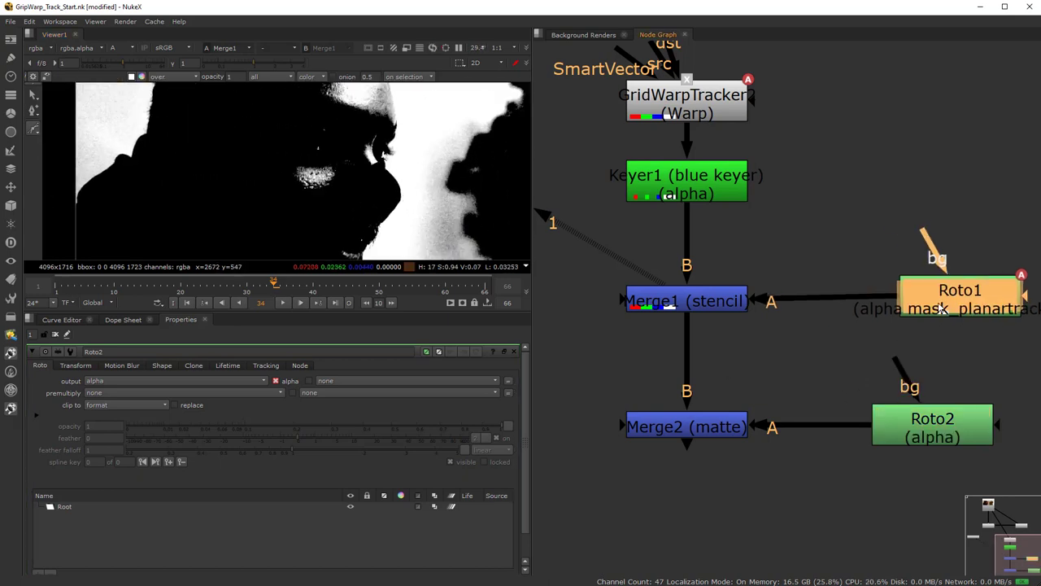
Insert a Blur node between Roto1 and Merge1, and move Roto1 and Roto2 farther away from their Merge nodes.
left_click(791, 361)
key("b")
left_click_drag(794, 360, 837, 304)
left_click_drag(925, 303, 986, 305)
left_click_drag(818, 314, 833, 307)
mouse_move(180, 399)
left_mouse_down()
mouse_move(236, 385)
mouse_move(179, 390)
left_mouse_up()
middle_click_drag(926, 414, 790, 361)
left_click_drag(780, 381, 871, 385)
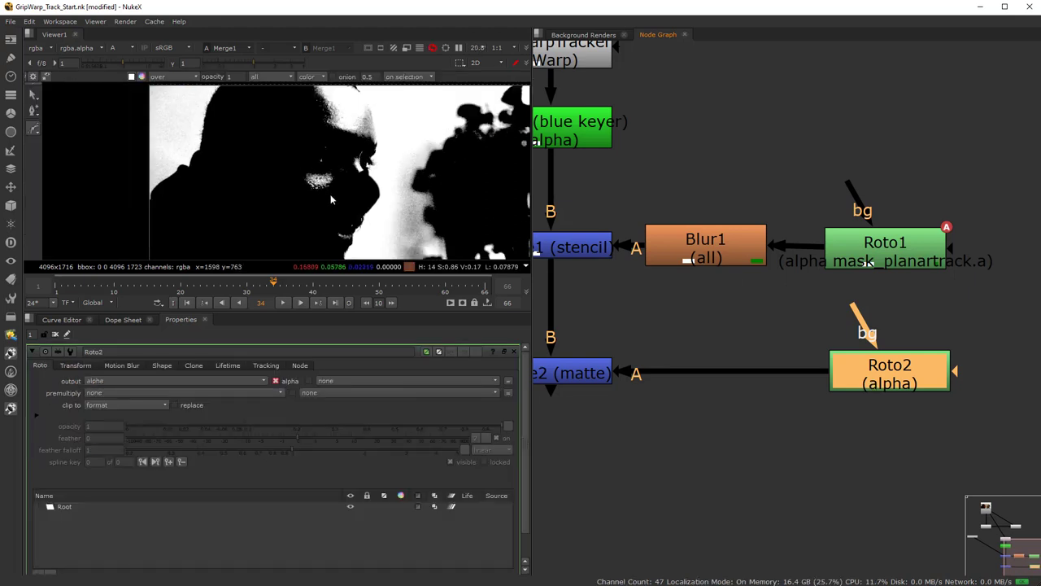
Draw a closed Bezier in Roto2 around the background in front of the face, extending past the frame, and view Merge2.
middle_click_drag(270, 216, 174, 182)
scroll(174, 182, "down", 4)
left_click_drag(241, 103, 245, 114)
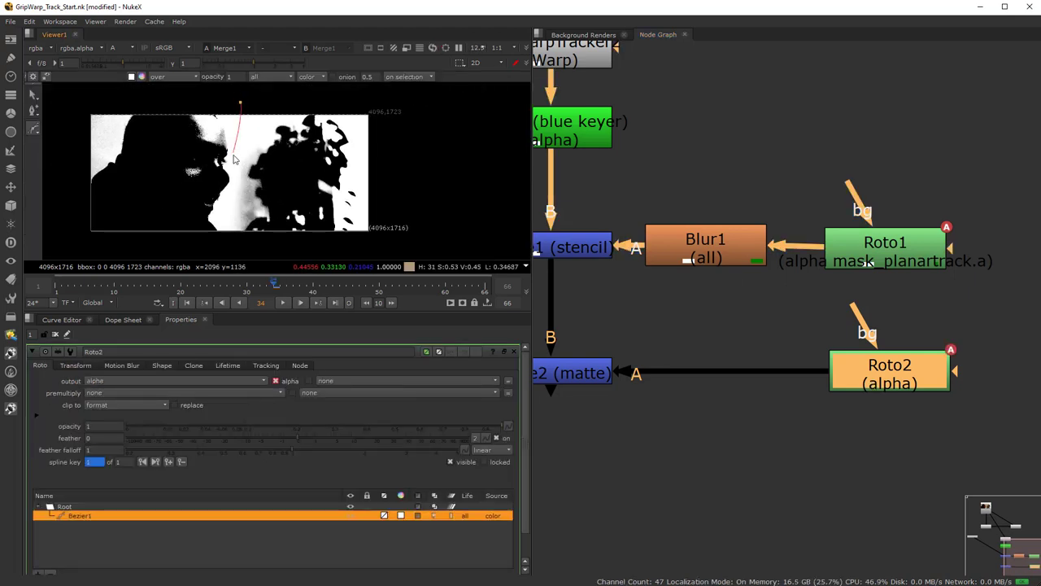
left_click(227, 239)
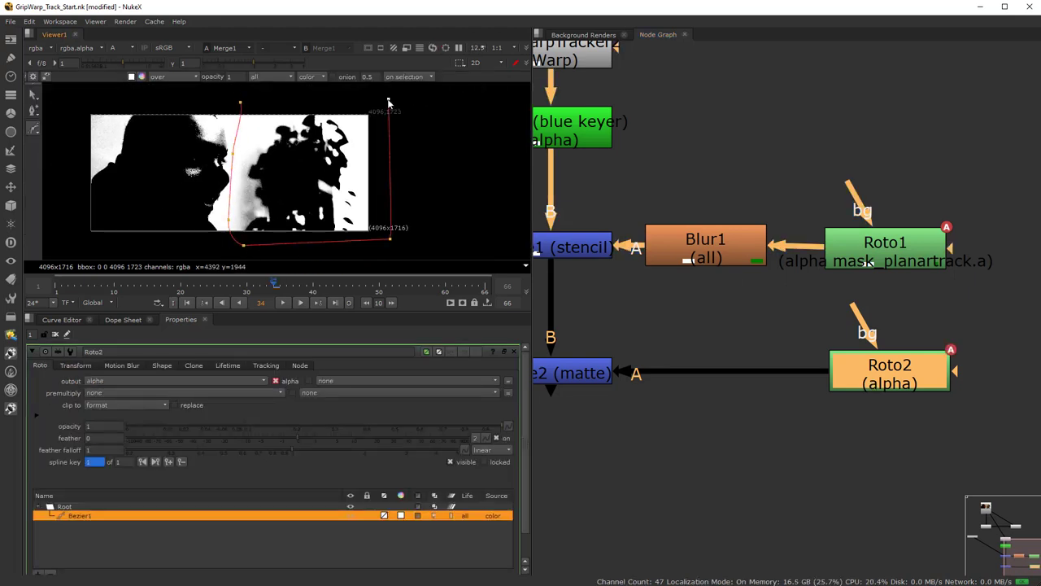
left_click(240, 103)
left_click(575, 372)
key("1")
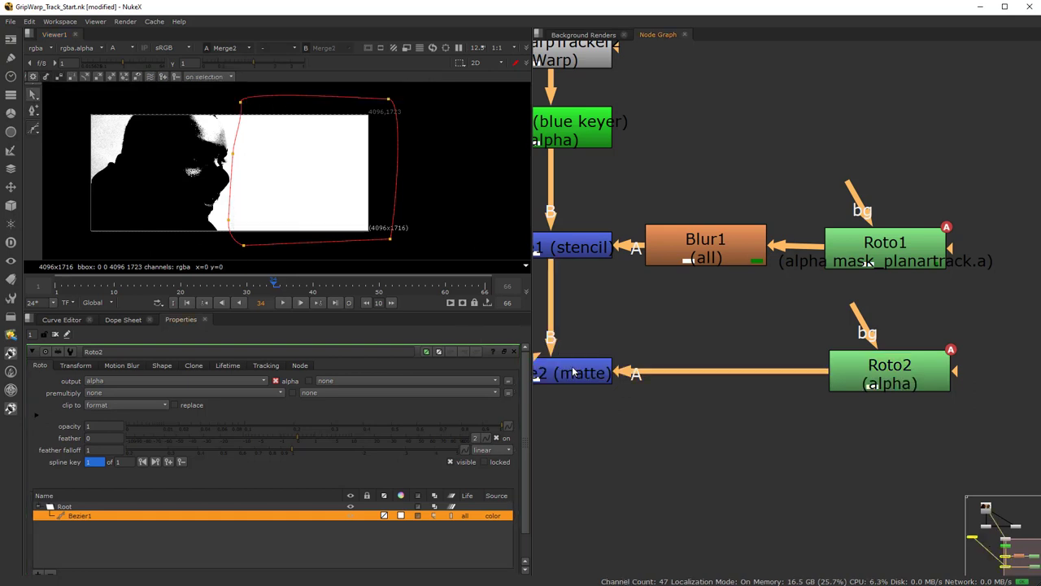
At frame 51, nudge the Roto2 Bezier point beside the nose slightly away from the face and check frame 62.
scroll(350, 204, "up", 2)
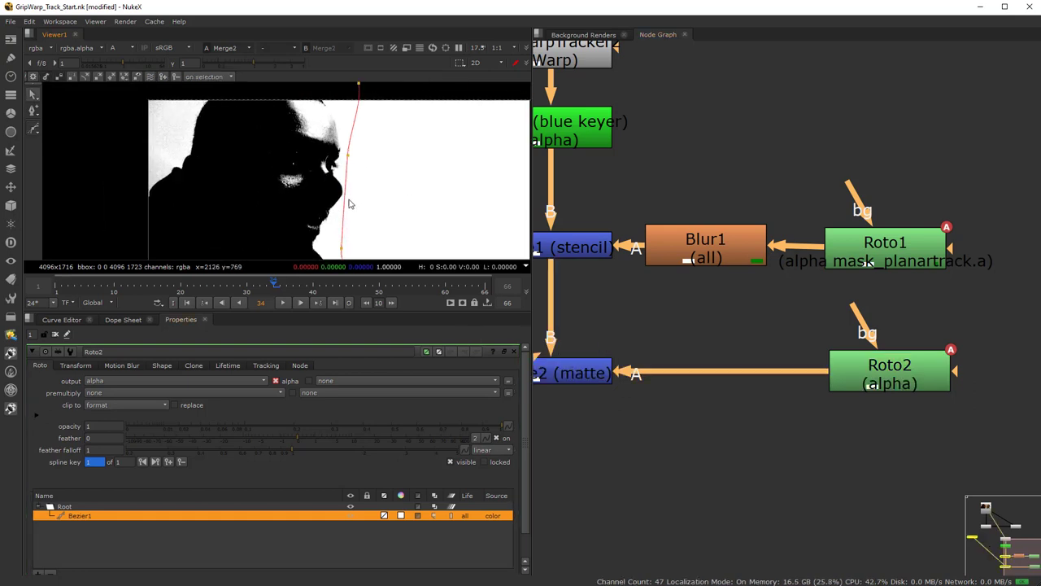
left_click(384, 289)
left_click_drag(348, 155, 351, 156)
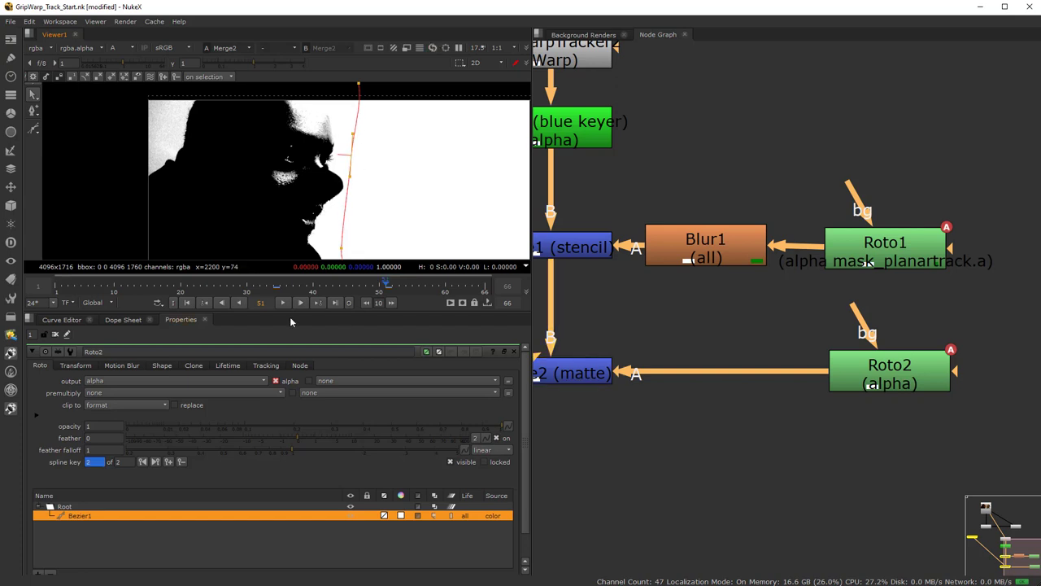
left_click(458, 288)
middle_click_drag(377, 204, 380, 168)
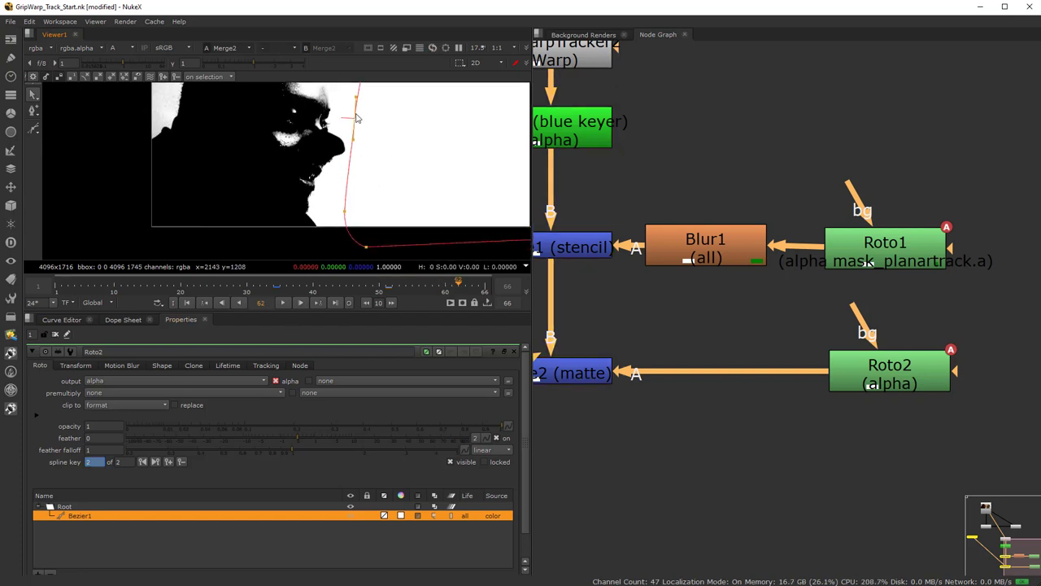
middle_click_drag(336, 207, 325, 259)
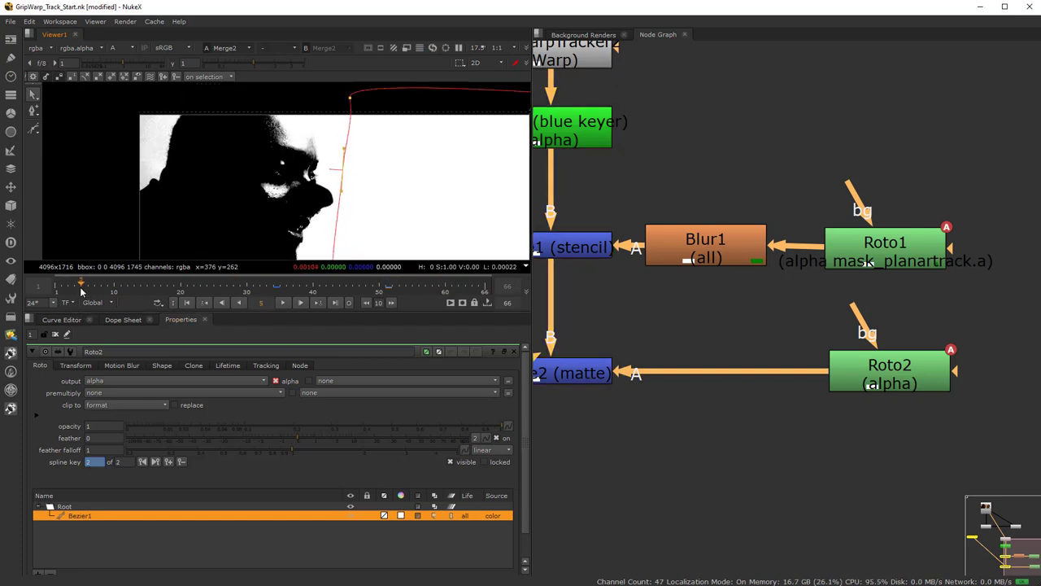
At frame 5, adjust the face-side points of the Roto2 Bezier and check the matte around the profile.
left_click_drag(350, 98, 352, 101)
middle_click_drag(354, 195, 360, 126)
left_click(340, 193)
scroll(390, 172, "down", 3)
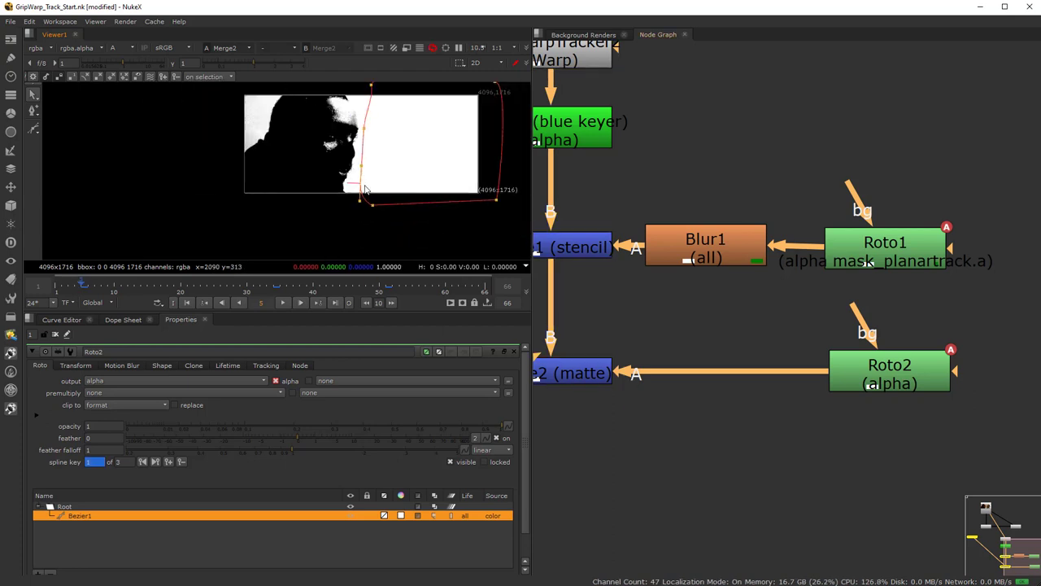
middle_click_drag(306, 153, 312, 177)
scroll(631, 411, "up", 2)
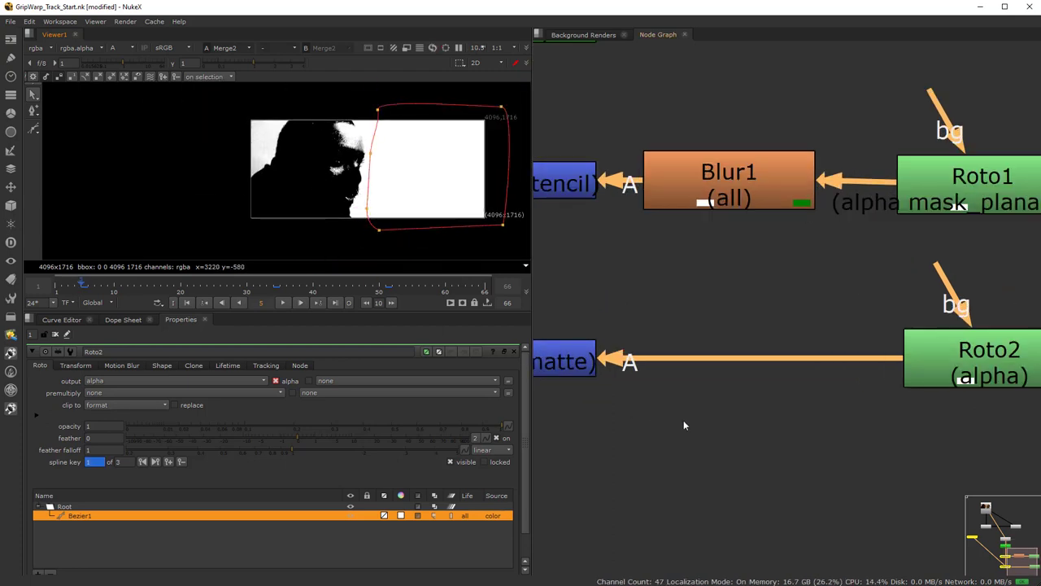
scroll(350, 175, "up", 3)
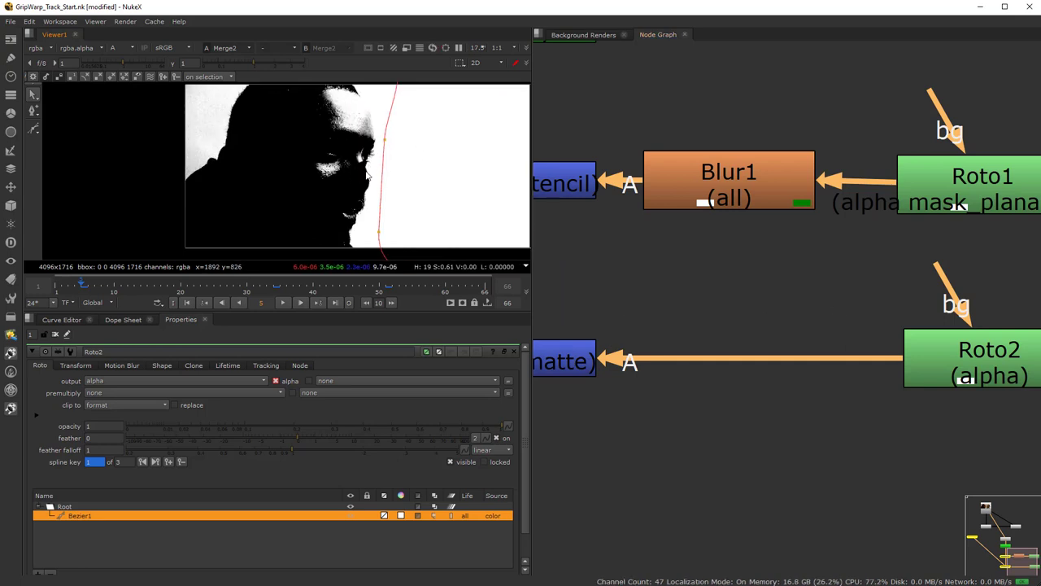
Add a third Merge node below Merge2 and connect its B input to Merge2.
scroll(747, 443, "down", 2)
key("m")
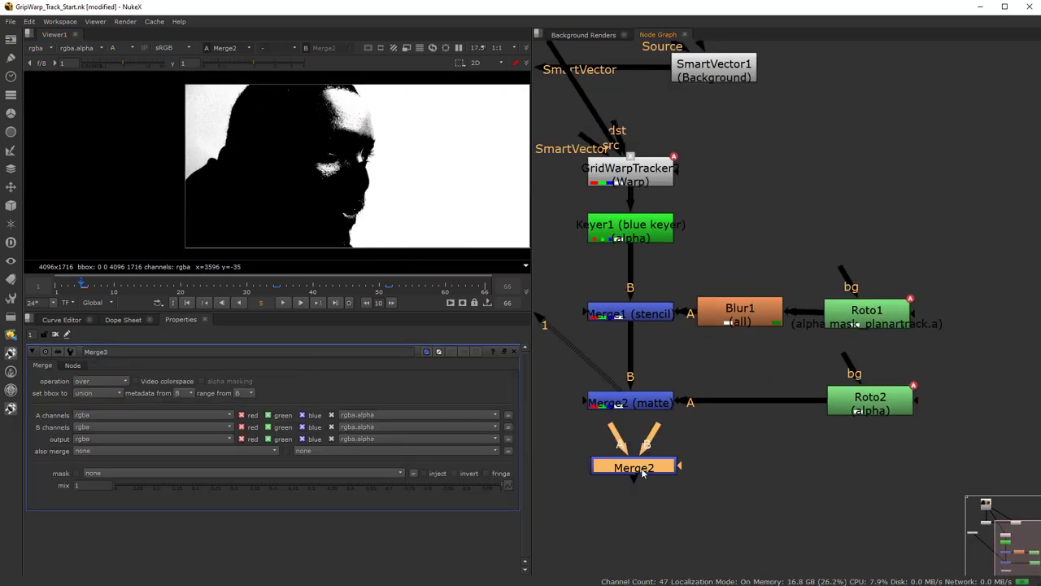
scroll(641, 467, "up", 2)
left_click_drag(643, 470, 643, 497)
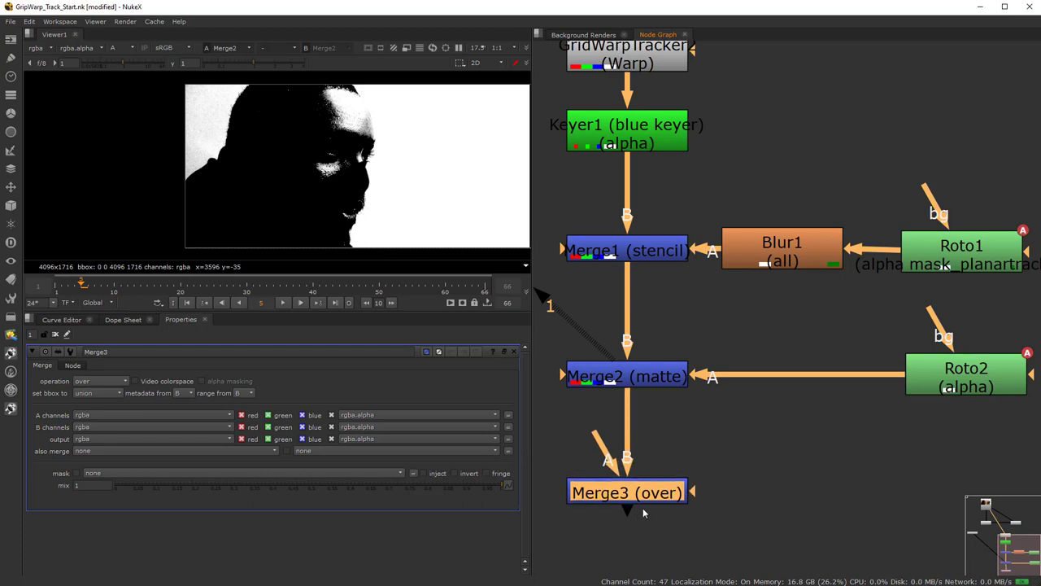
Add a new Roto node beside Merge3 and connect Merge3's A input to it.
left_click(829, 476)
key("o")
left_click_drag(828, 476, 959, 477)
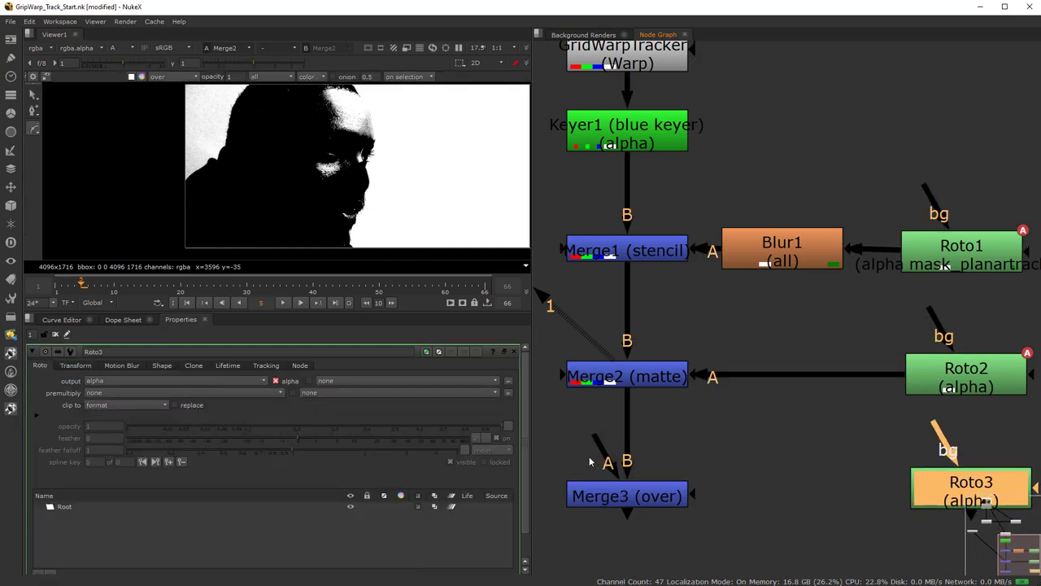
left_click_drag(601, 439, 968, 480)
Insert a copy of Blur1 between Roto2 and Merge2, and straighten the Roto2 and Roto3 rows.
left_click(800, 267)
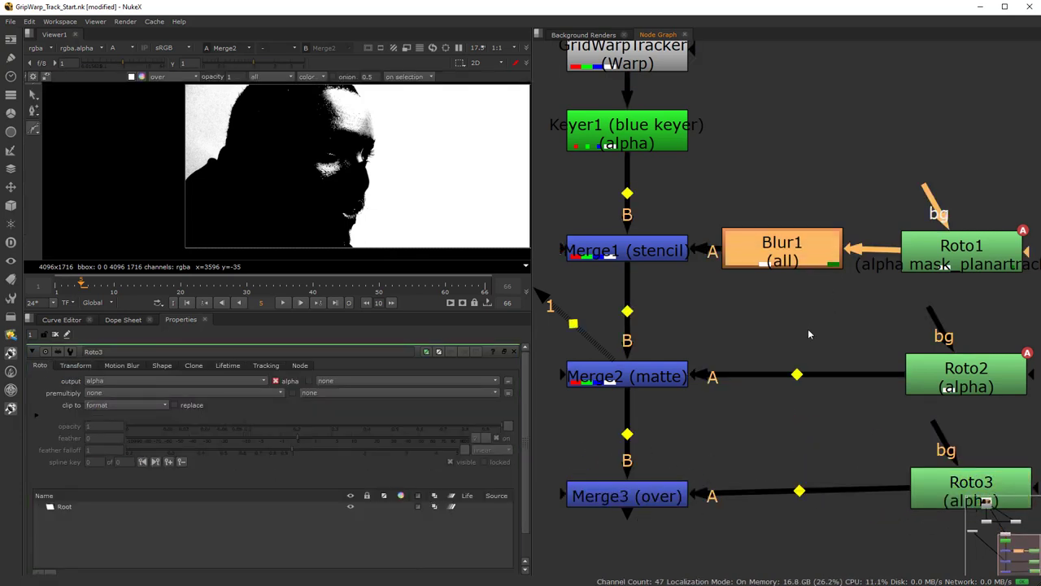
key("ctrl+c")
key("ctrl+v")
left_click_drag(809, 333, 812, 382)
left_click(968, 376)
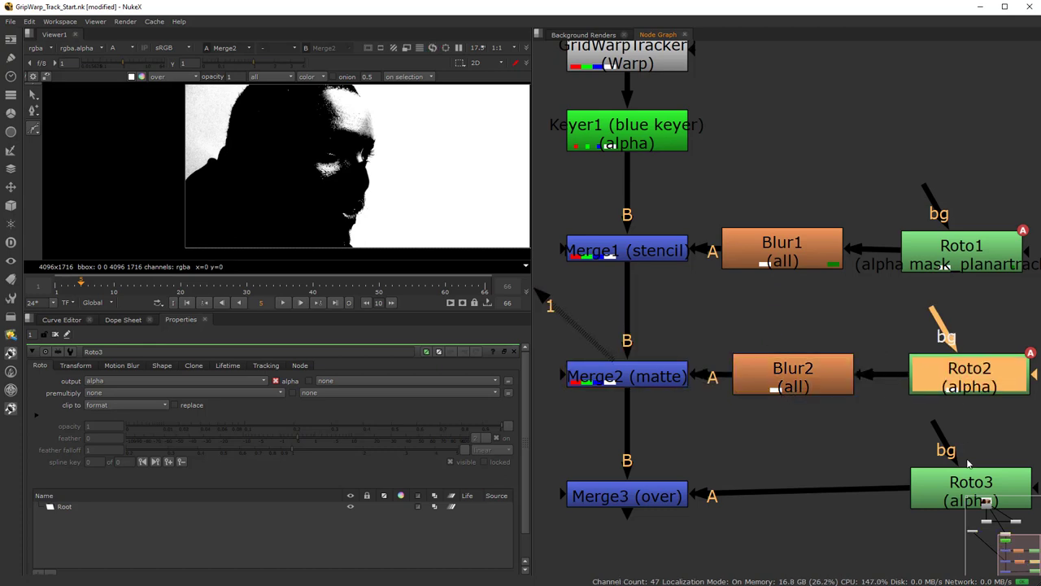
left_click(967, 459)
left_click_drag(979, 491, 981, 498)
left_click_drag(805, 375, 803, 376)
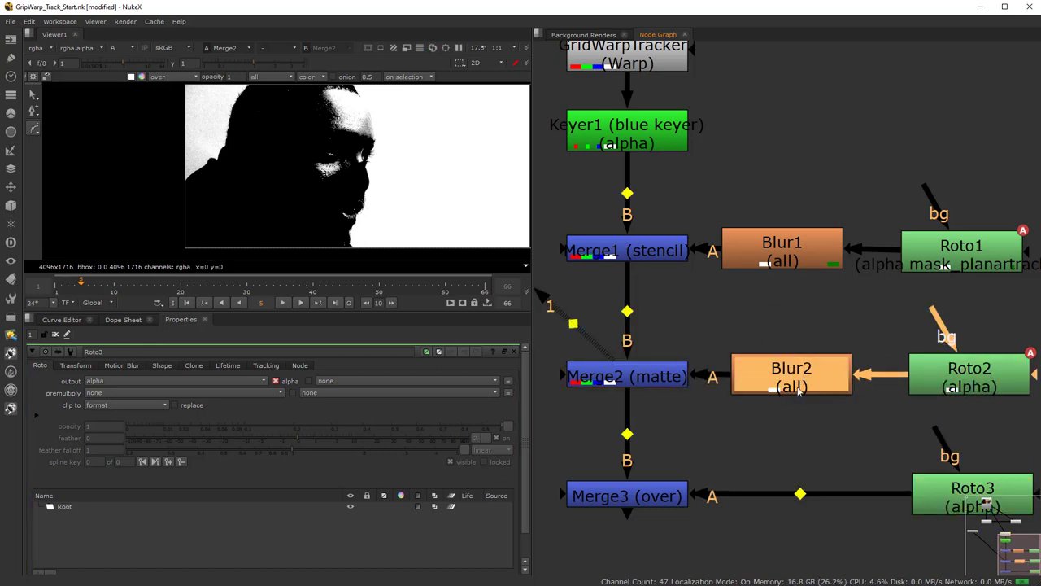
Insert another copy of the Blur node between Roto3 and Merge3.
key("ctrl+v")
left_click_drag(780, 460, 801, 497)
Start a Bezier in Roto3 at frame 5, tracing just inside the face profile from below the chin up past the nose.
left_click(964, 488)
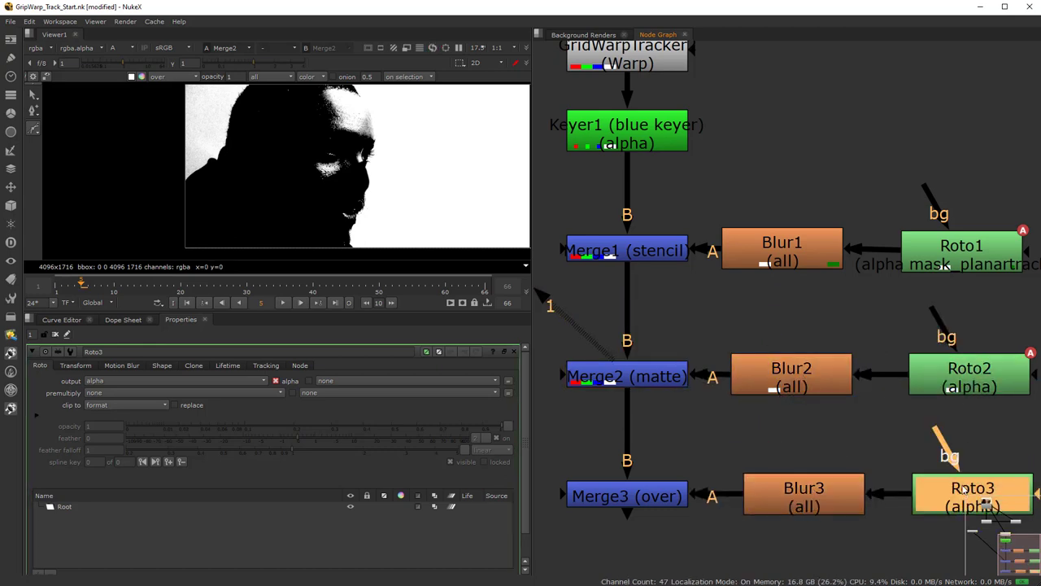
scroll(260, 236, "up", 3)
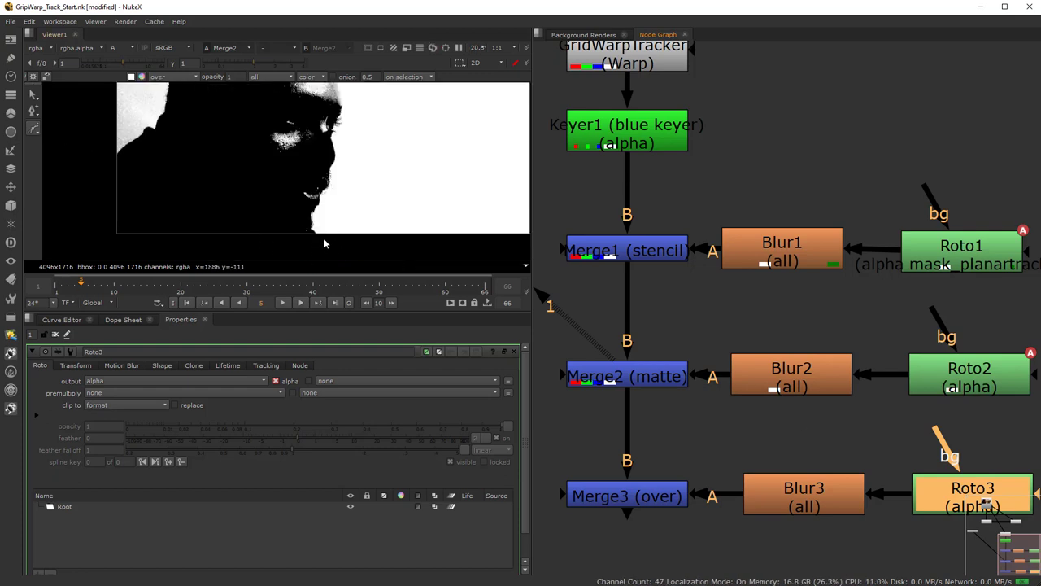
scroll(309, 244, "up", 2)
left_click_drag(321, 235, 335, 249)
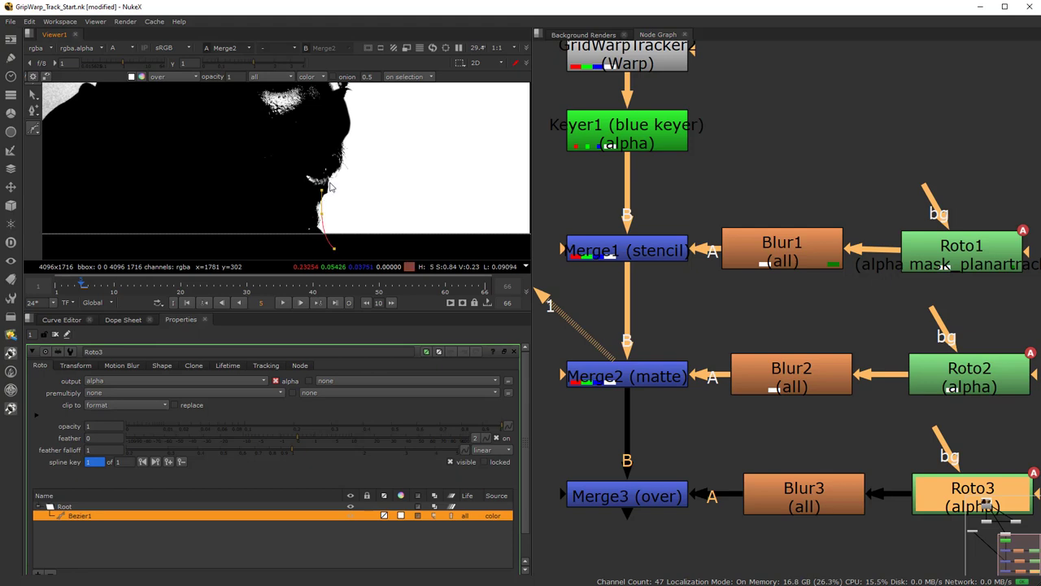
scroll(324, 218, "up", 1)
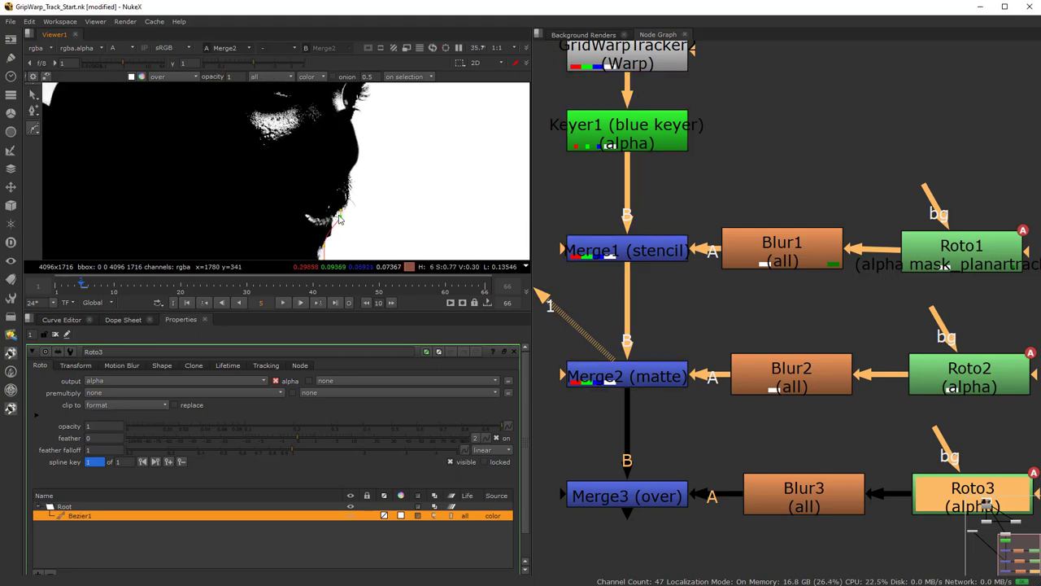
scroll(332, 215, "down", 2)
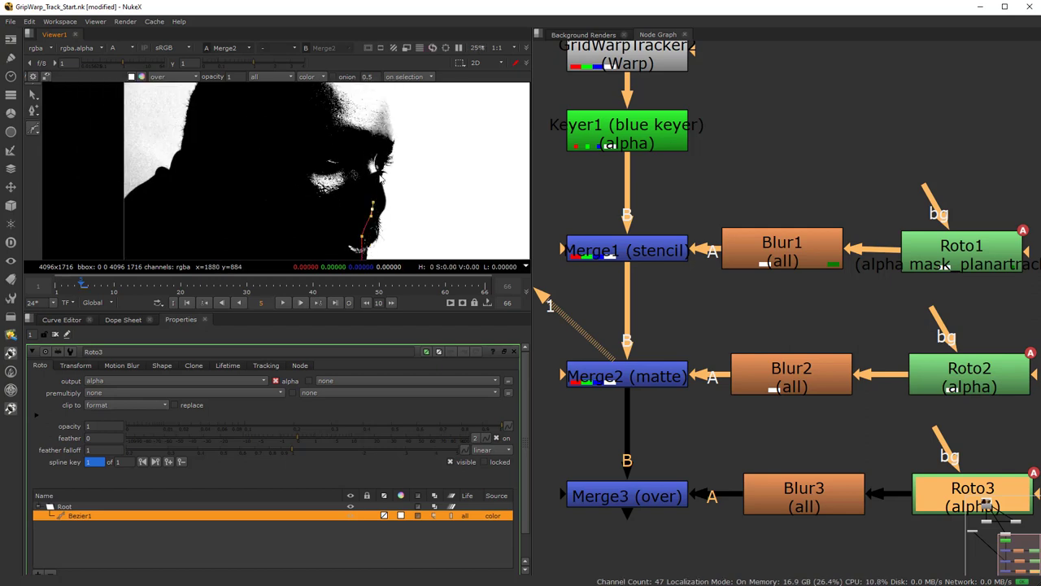
left_click(378, 173)
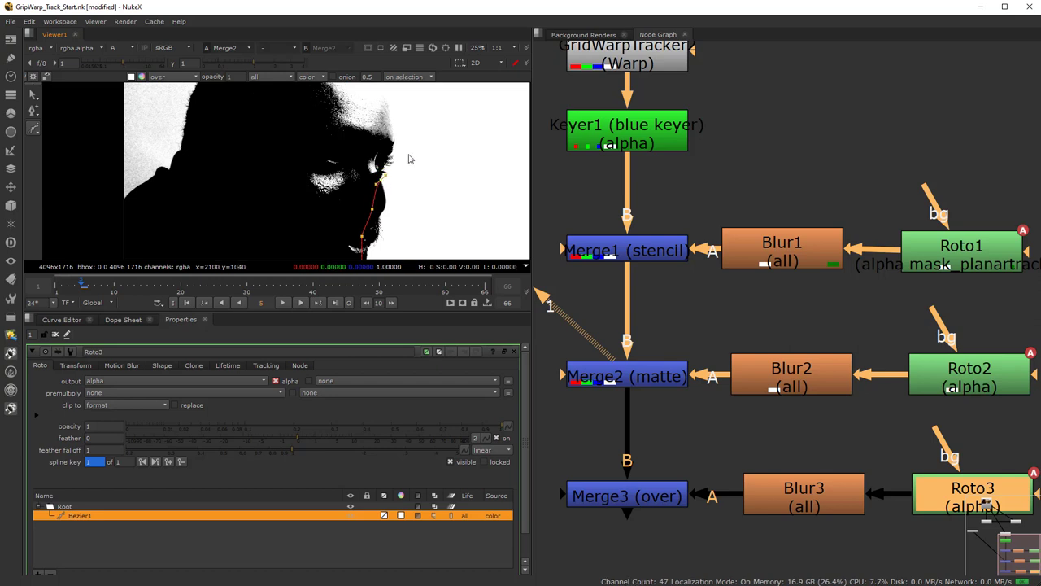
left_click_drag(402, 146, 401, 133)
Continue the Roto3 Bezier above the frame and around behind the head, and close it below the image.
middle_click_drag(401, 134, 392, 212)
scroll(187, 136, "down", 3)
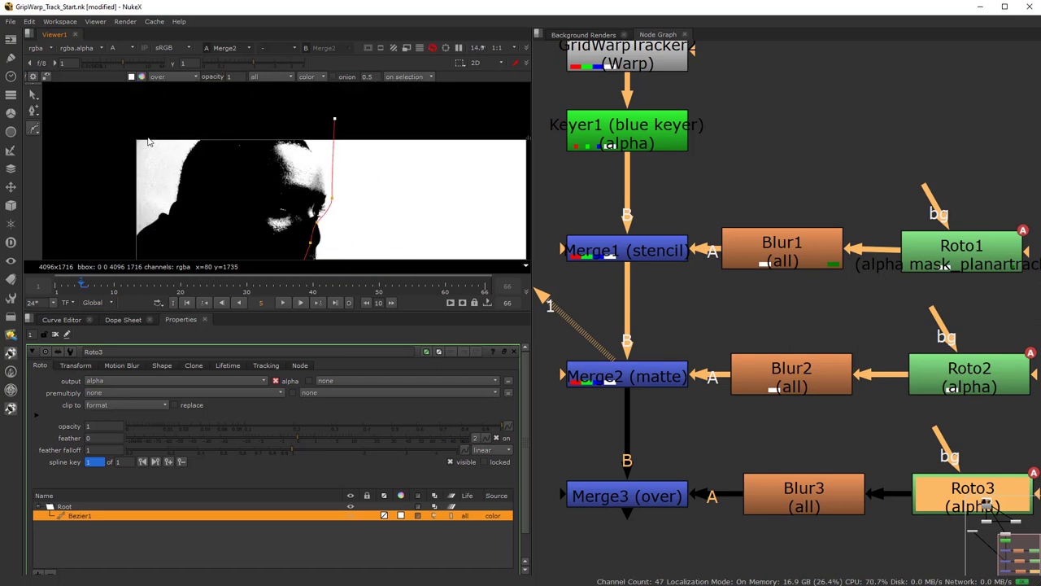
left_click_drag(128, 135, 138, 135)
middle_click_drag(139, 155, 168, 74)
left_click_drag(159, 212, 170, 212)
key("Return")
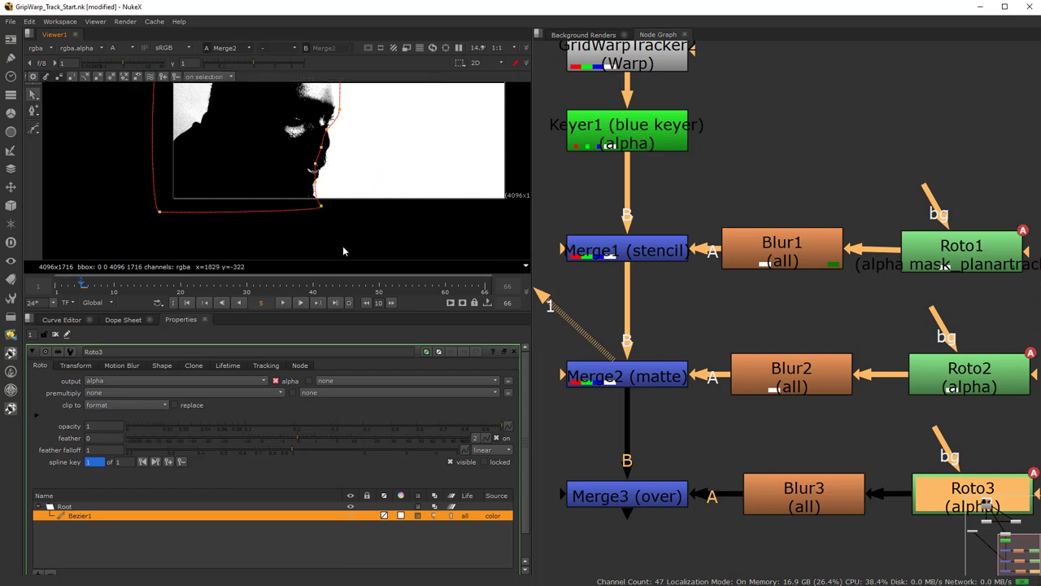
Set Merge3's operation to stencil and view its result.
double_click(654, 492)
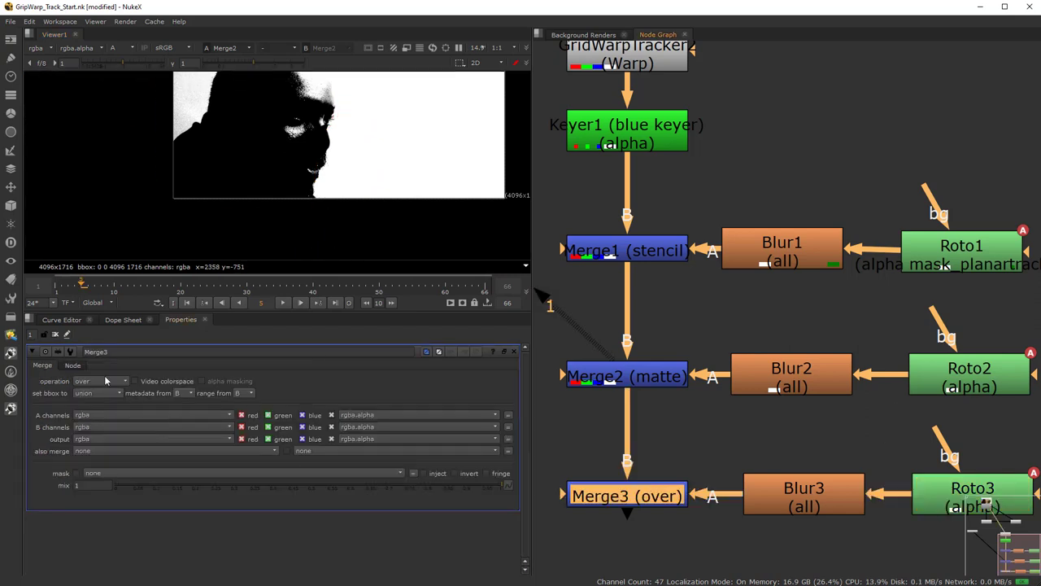
left_click(105, 380)
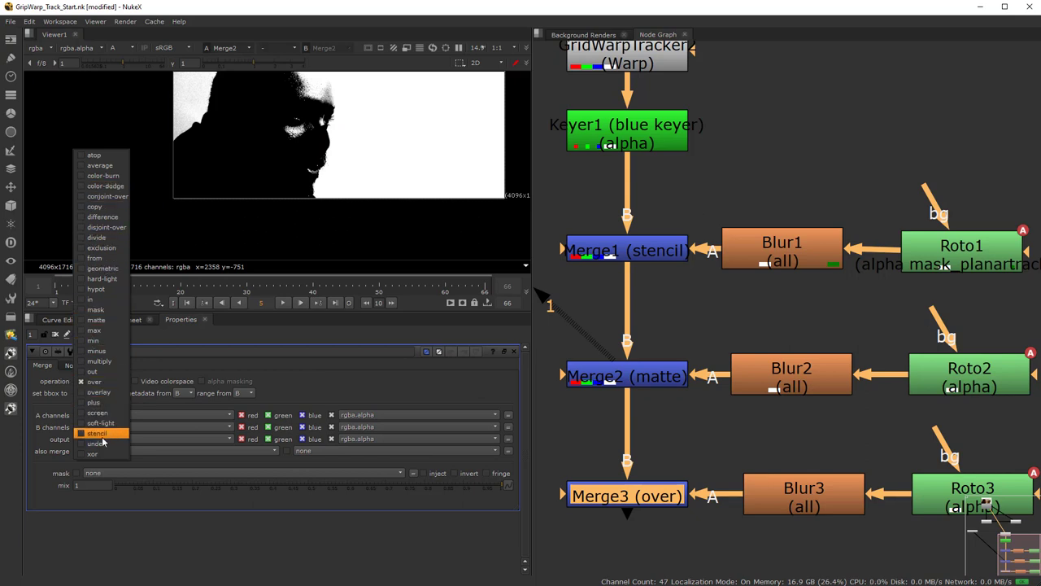
left_click(97, 433)
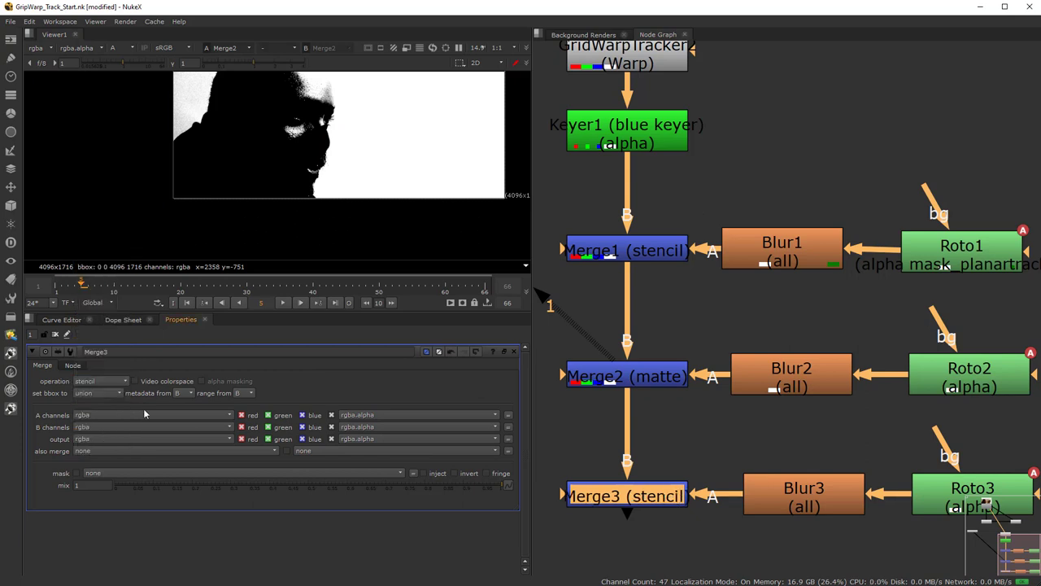
key("1")
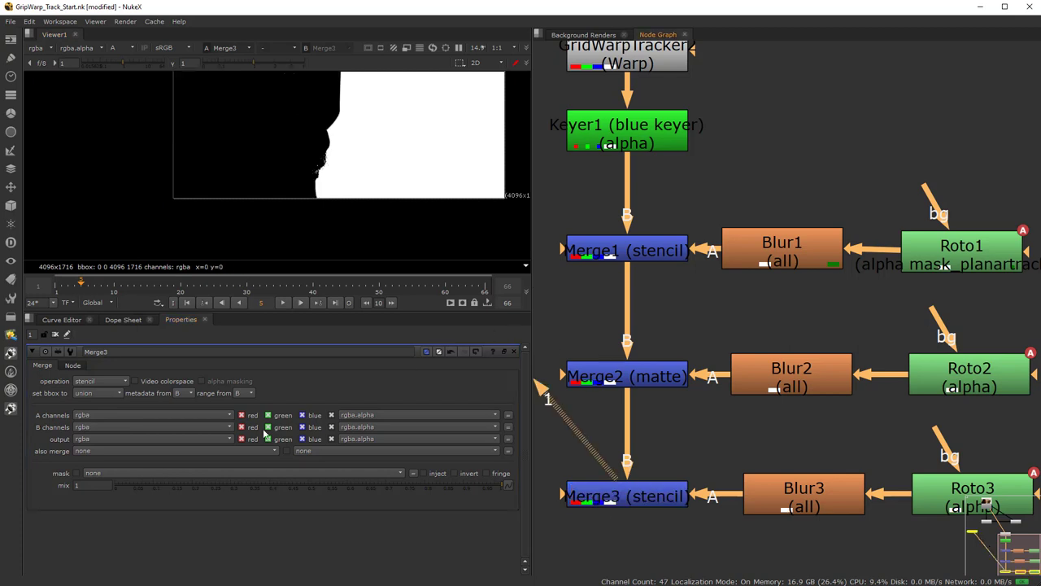
Switch the viewer back to Merge2 and reopen Roto3's properties.
left_click(648, 389)
key("1")
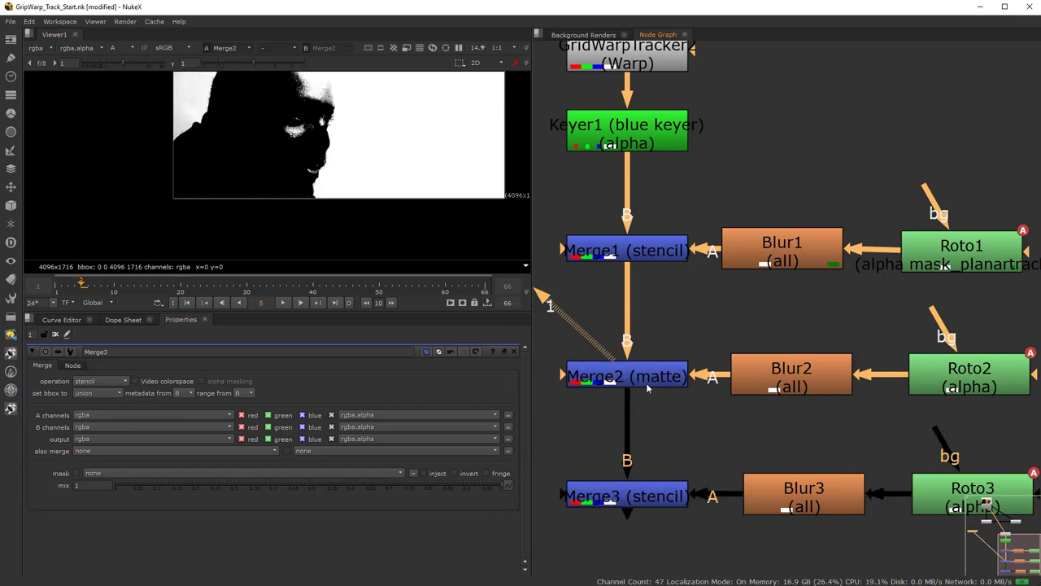
left_click(980, 499)
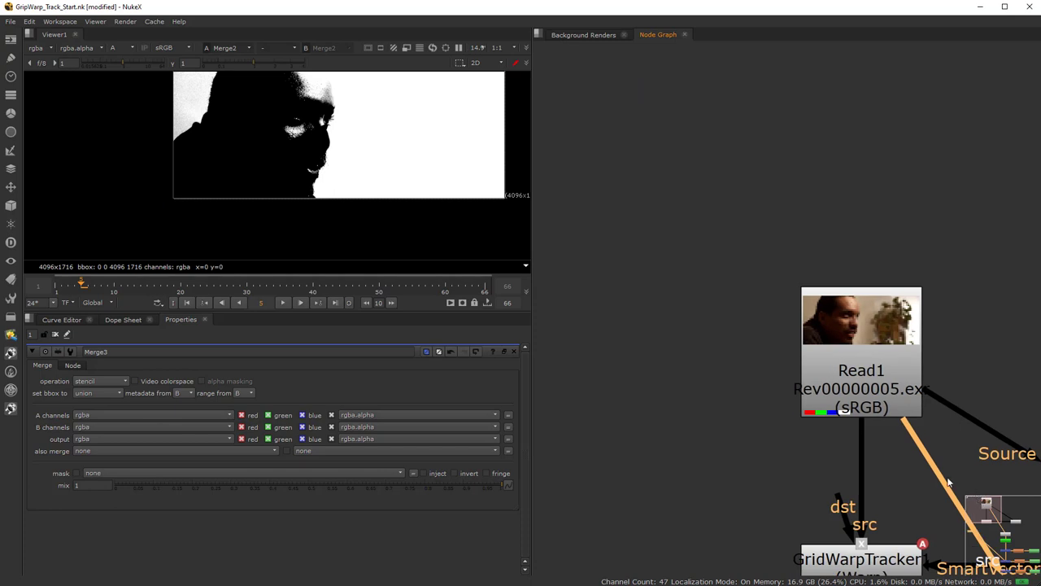
scroll(304, 232, "down", 3)
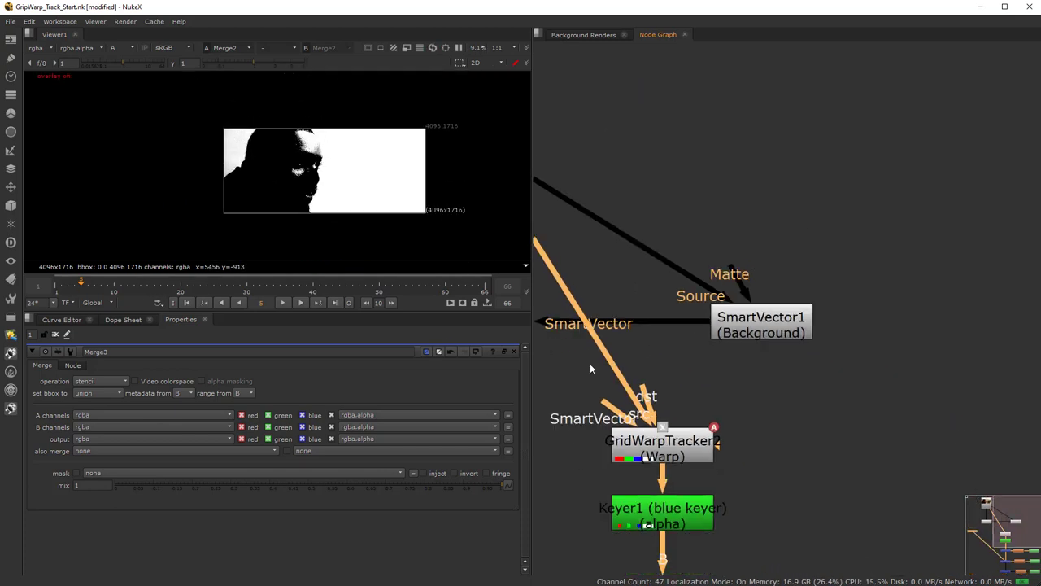
scroll(746, 379, "down", 3)
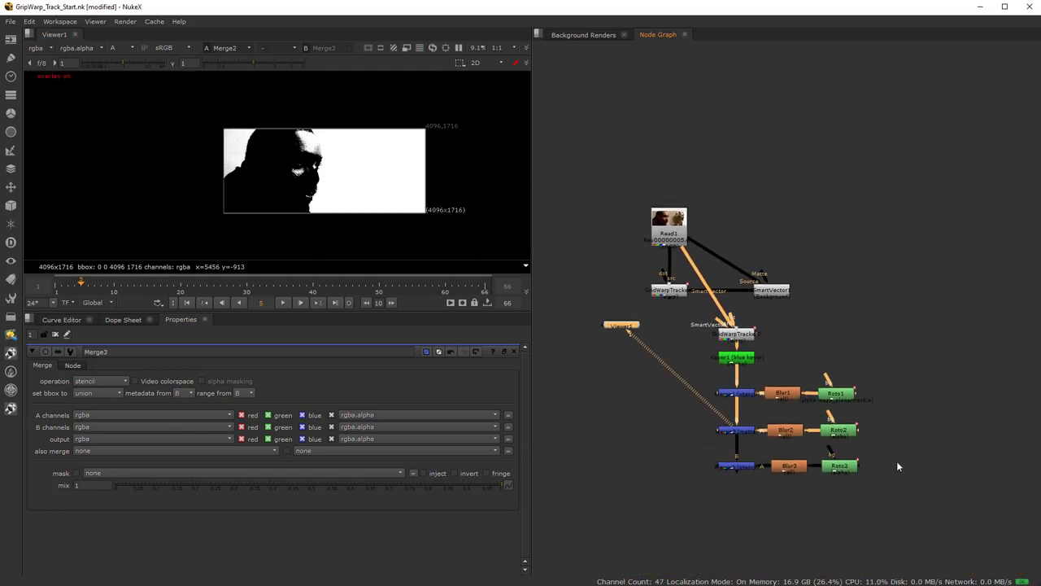
scroll(827, 478, "up", 2)
double_click(801, 470)
At frame 21, select the Roto3 Bezier's points along the face profile and shift them left inside the face edge.
scroll(281, 208, "up", 3)
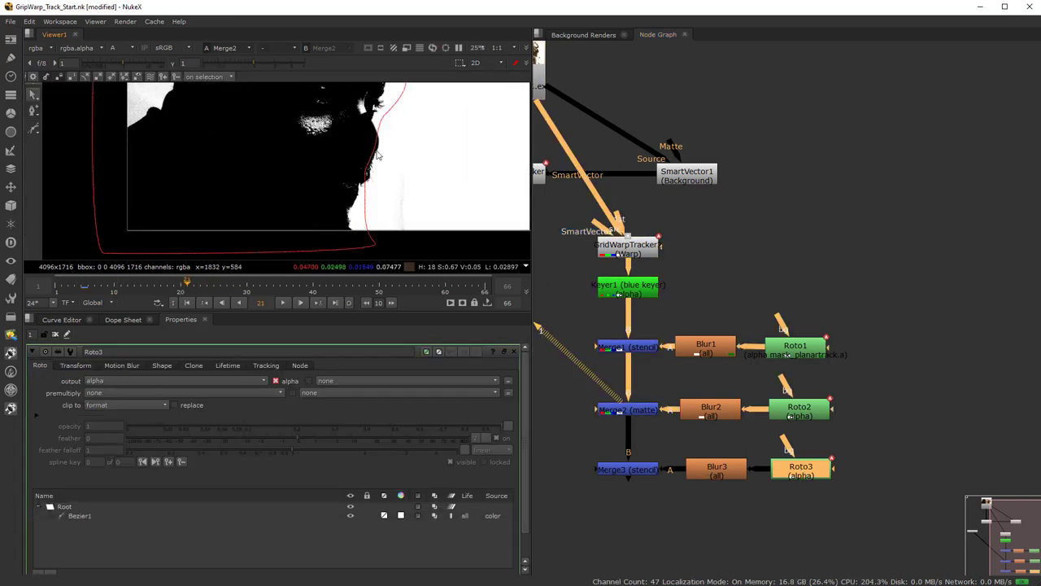
scroll(376, 162, "down", 3)
left_click(369, 227)
left_click_drag(332, 249, 438, 62)
scroll(367, 136, "up", 1)
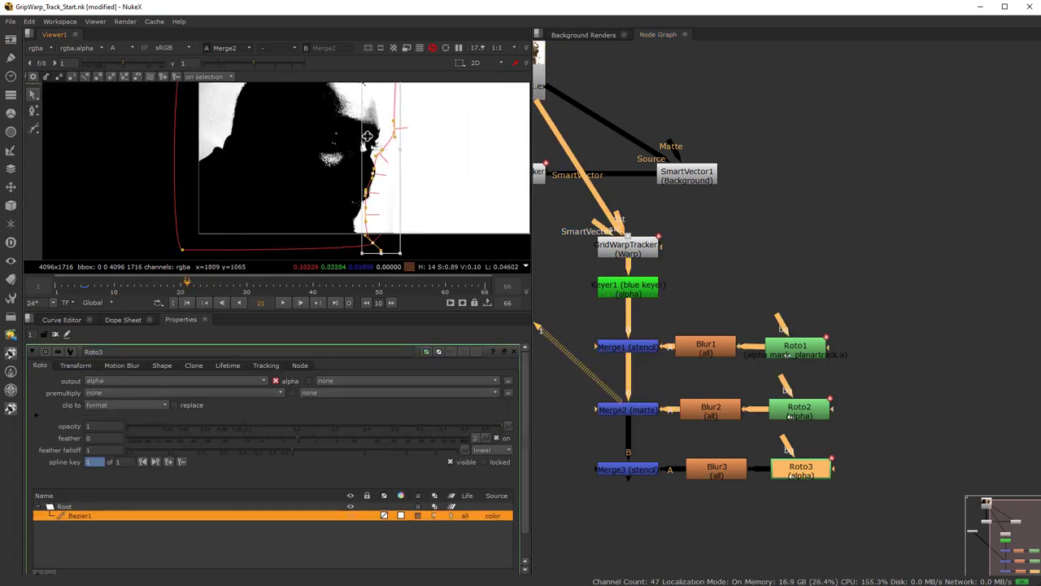
scroll(368, 136, "up", 3)
left_click_drag(395, 135, 378, 137)
scroll(360, 200, "down", 1)
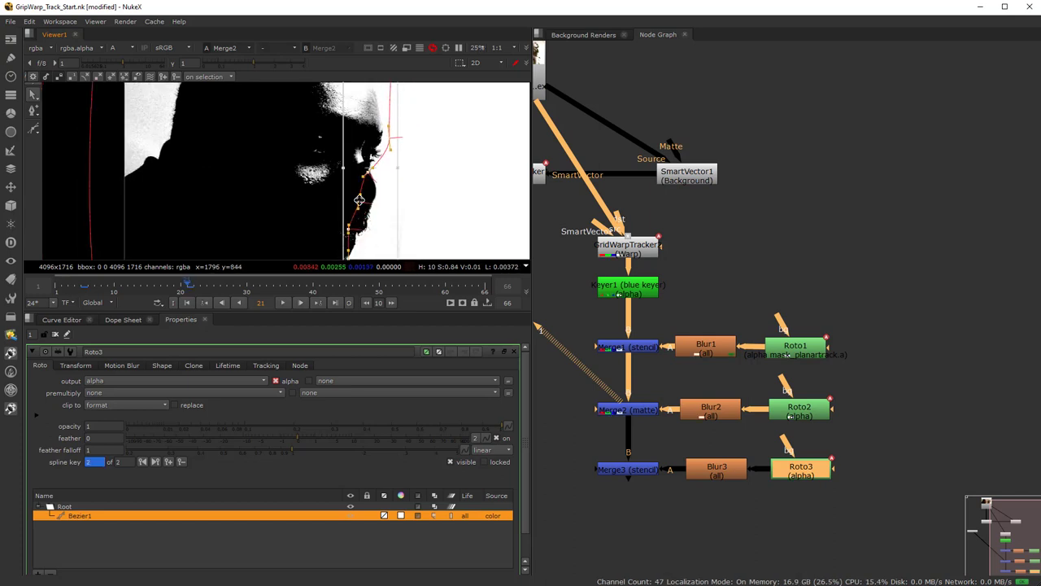
Still at frame 21, shift the Bezier's lower profile points around the mouth and chin slightly left.
scroll(360, 200, "down", 2)
middle_click_drag(360, 200, 377, 157)
left_click(366, 254)
left_click_drag(343, 242, 412, 151)
scroll(386, 190, "up", 2)
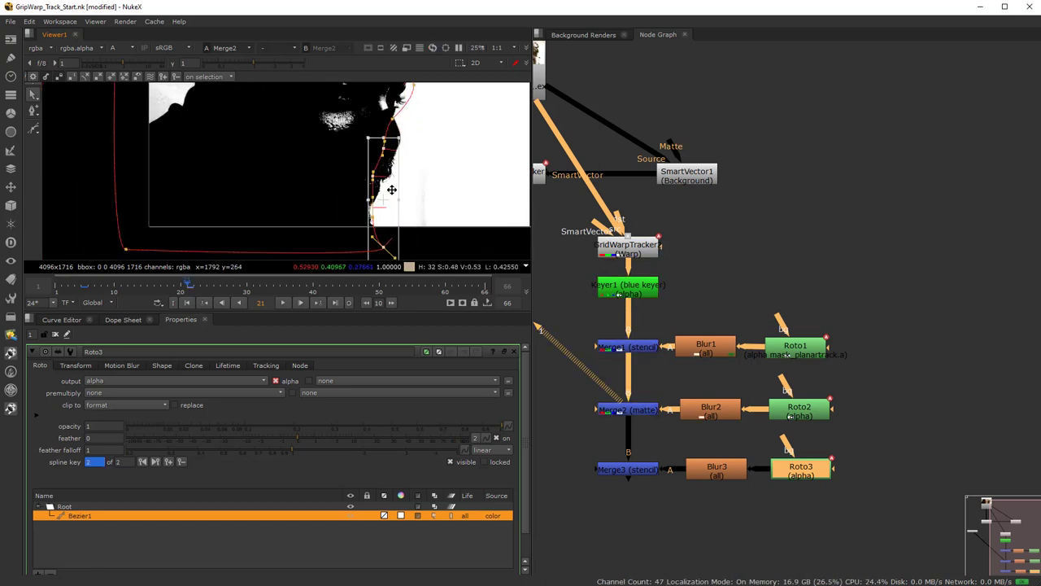
left_click_drag(391, 190, 383, 190)
scroll(378, 179, "down", 3)
left_click_drag(335, 250, 437, 84)
left_click_drag(274, 285, 293, 285)
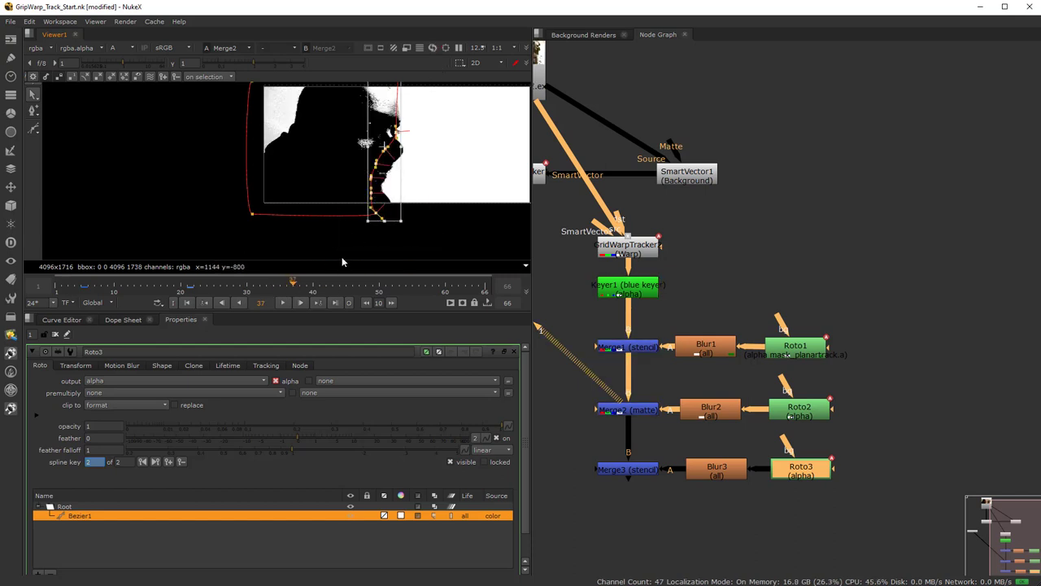
left_click_drag(394, 163, 398, 162)
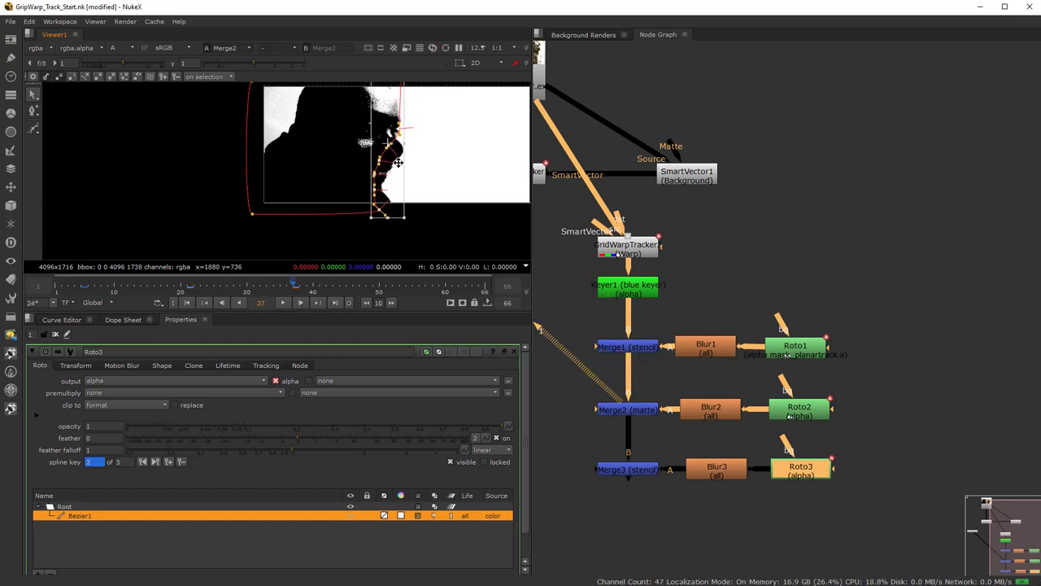
left_click(412, 283)
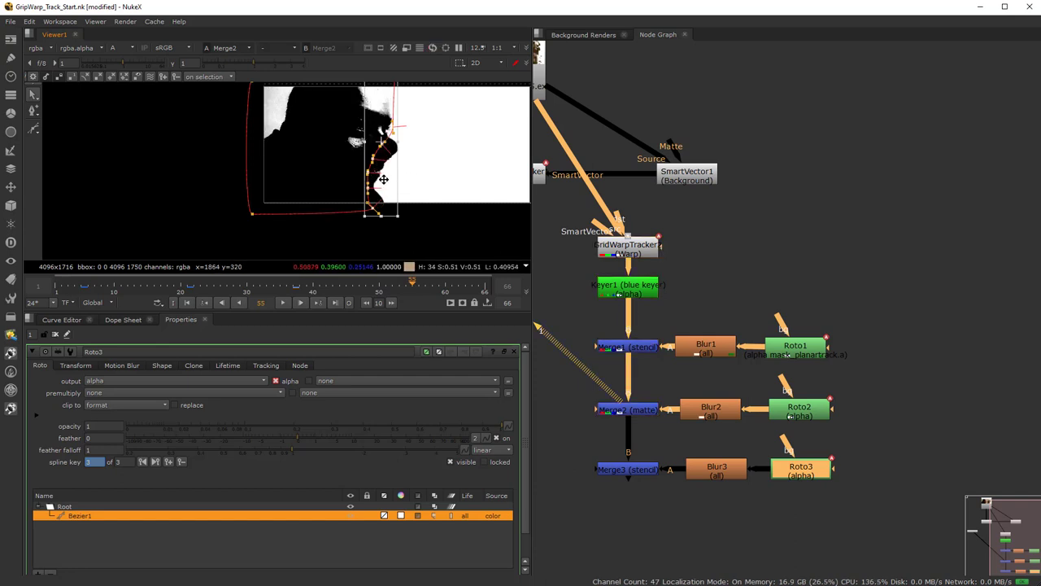
left_click(478, 284)
left_click_drag(391, 182, 394, 189)
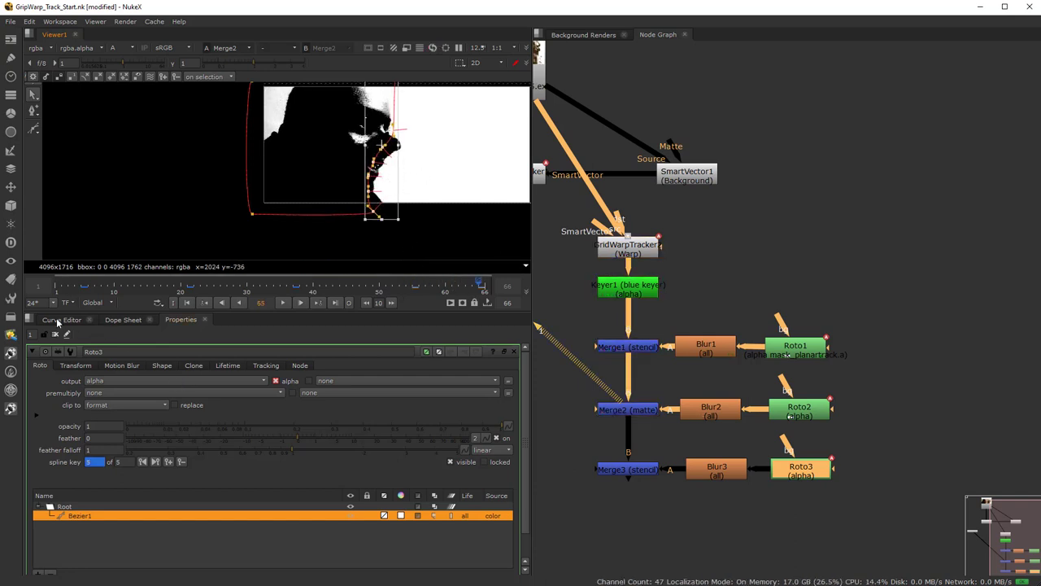
View Merge3's stencil result with the overlay hidden, and inspect the matte edge around the nose at other frames, including frame 43.
left_click(627, 472)
key("1")
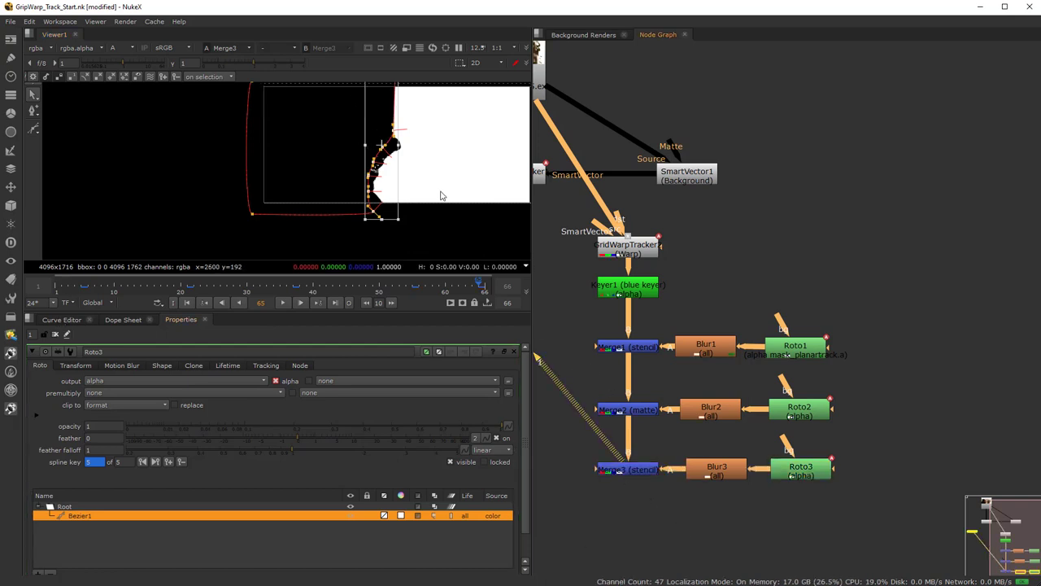
key("o")
scroll(436, 199, "down", 5)
middle_click_drag(488, 203, 450, 207)
scroll(451, 207, "up", 2)
left_click(146, 283)
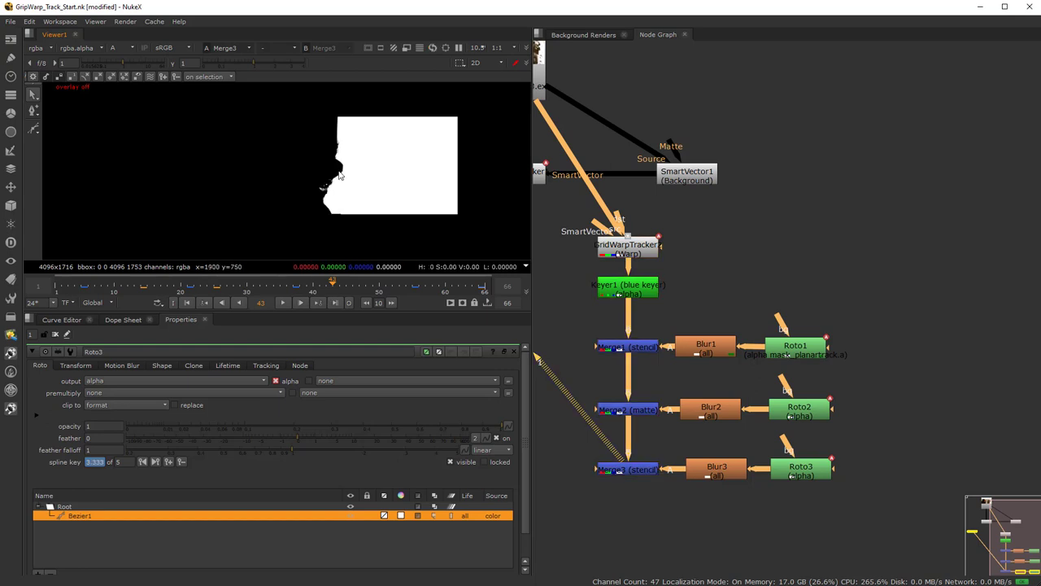
scroll(333, 161, "up", 10)
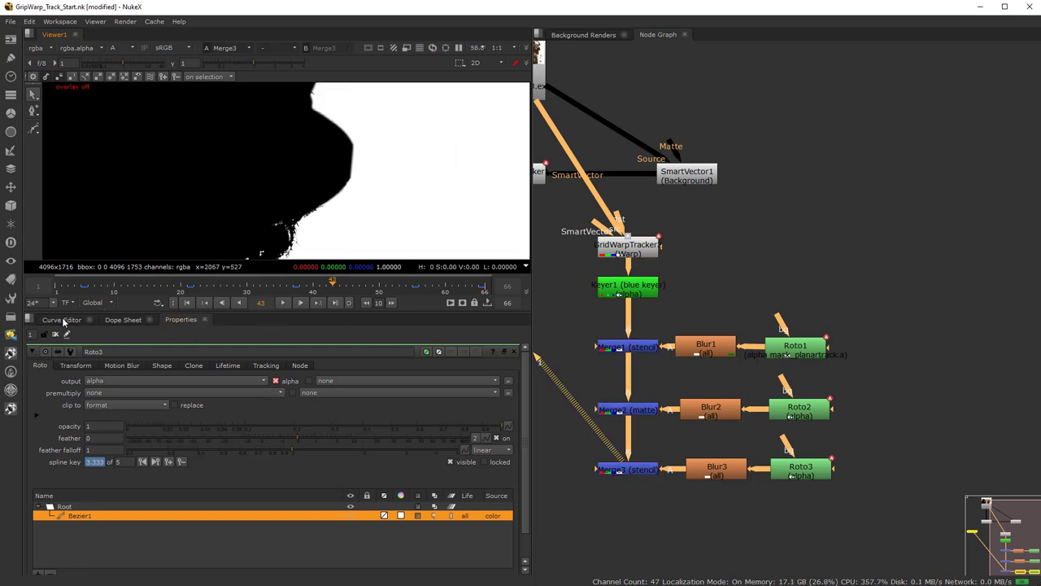
Add an Invert node after Merge3 and a new Merge node to the left of it below Read1.
left_click(64, 320)
scroll(629, 478, "down", 5)
scroll(758, 456, "up", 4)
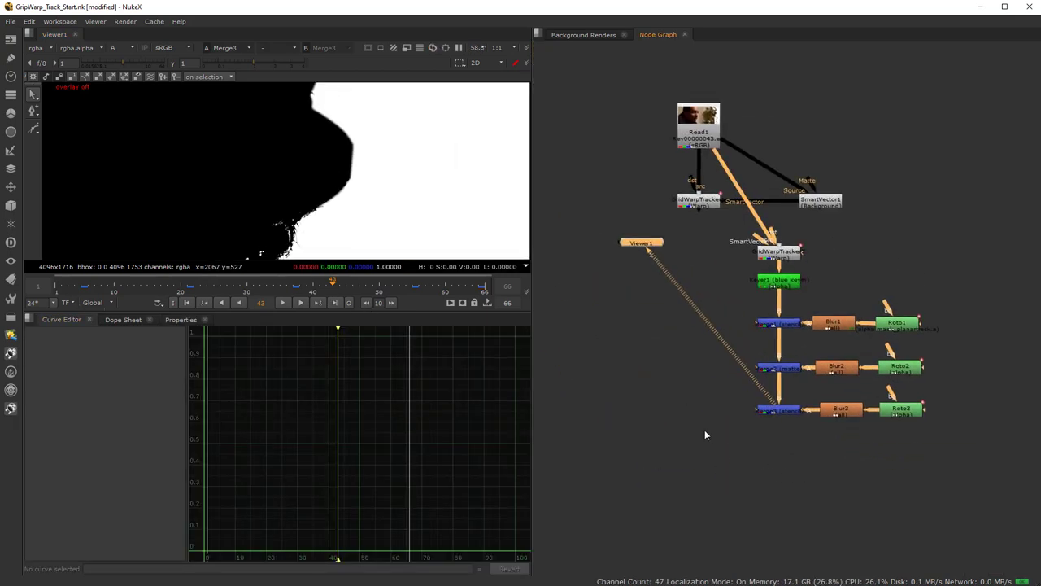
scroll(692, 432, "up", 1)
left_click(660, 397)
key("m")
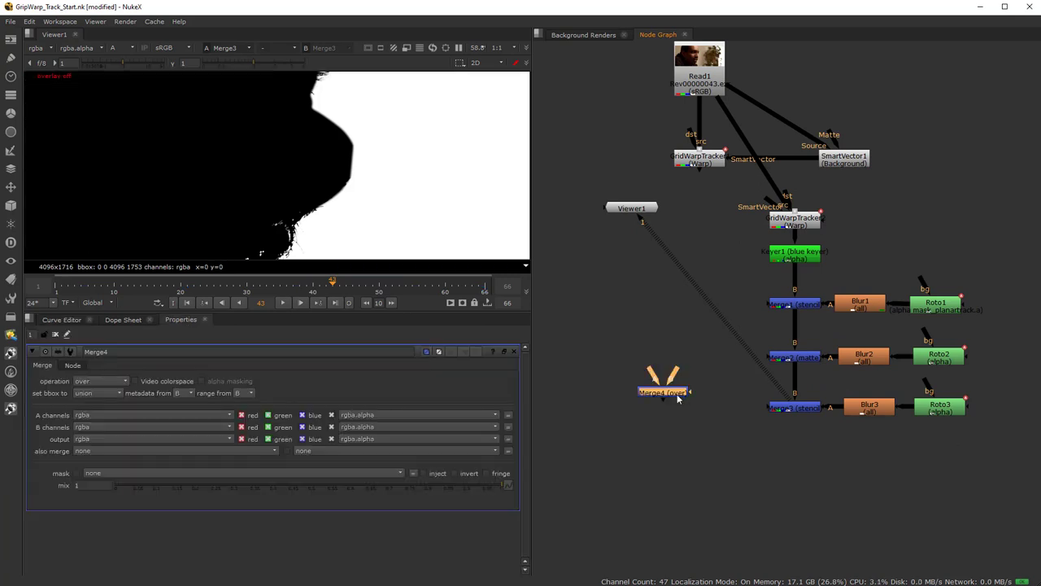
left_click_drag(678, 398, 712, 444)
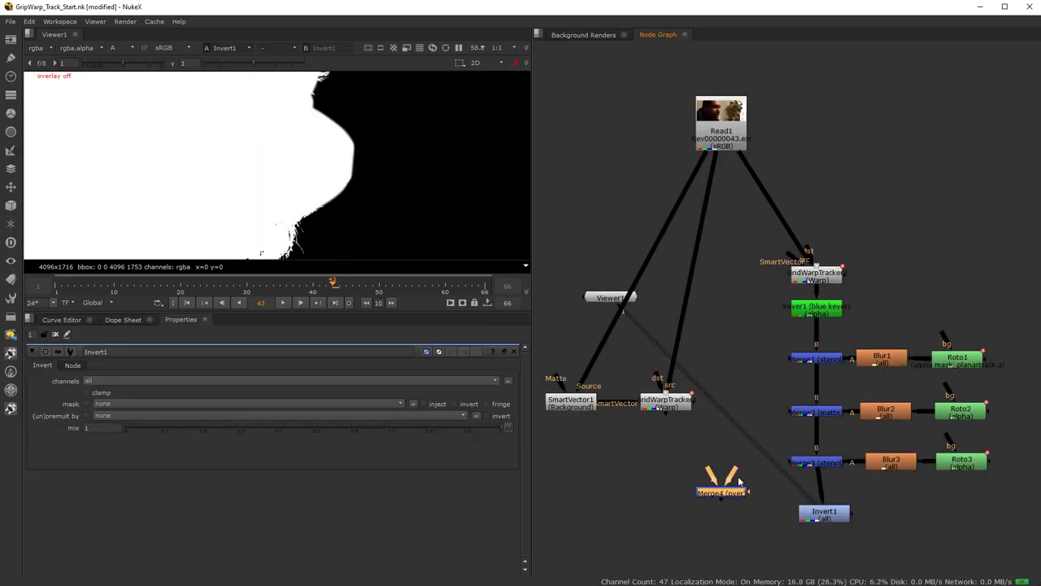
Connect Merge4's B input to Read1, its A input to the GridWarpTracker fed by SmartVector1, and its mask to Invert1.
left_click_drag(734, 466, 721, 130)
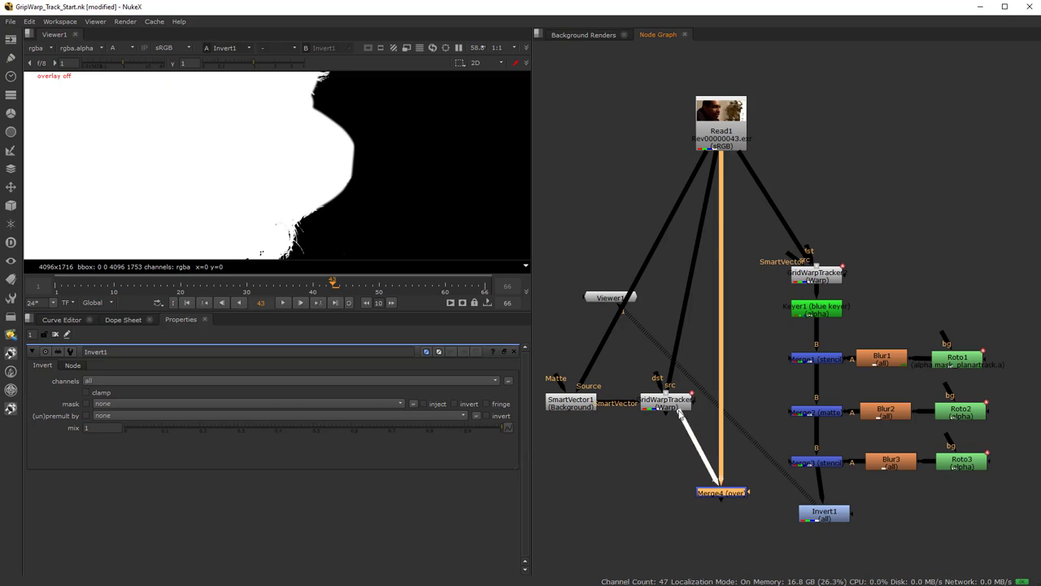
left_click_drag(672, 409, 669, 403)
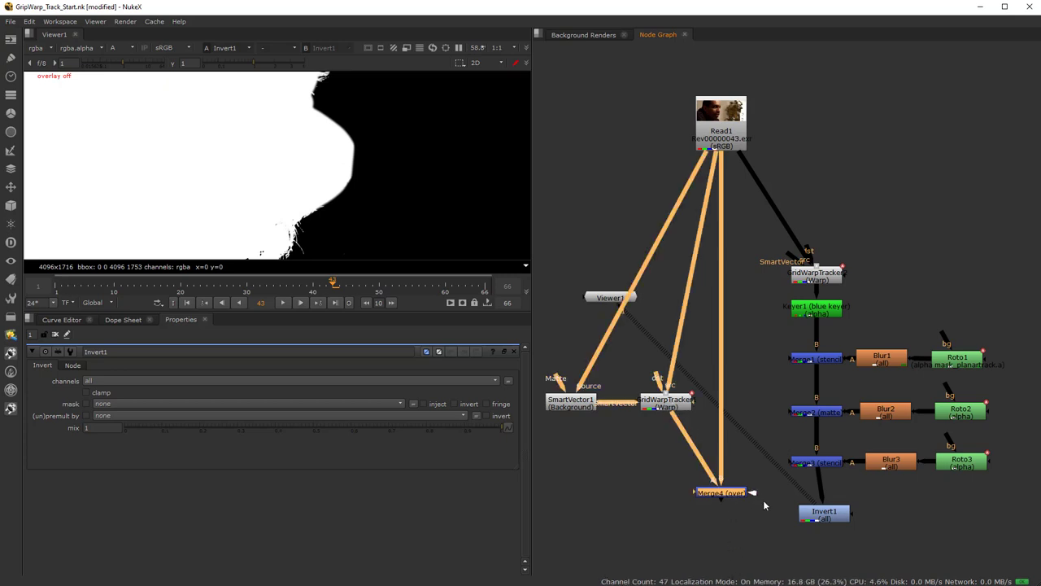
left_click_drag(827, 525, 825, 515)
left_click_drag(720, 493, 715, 515)
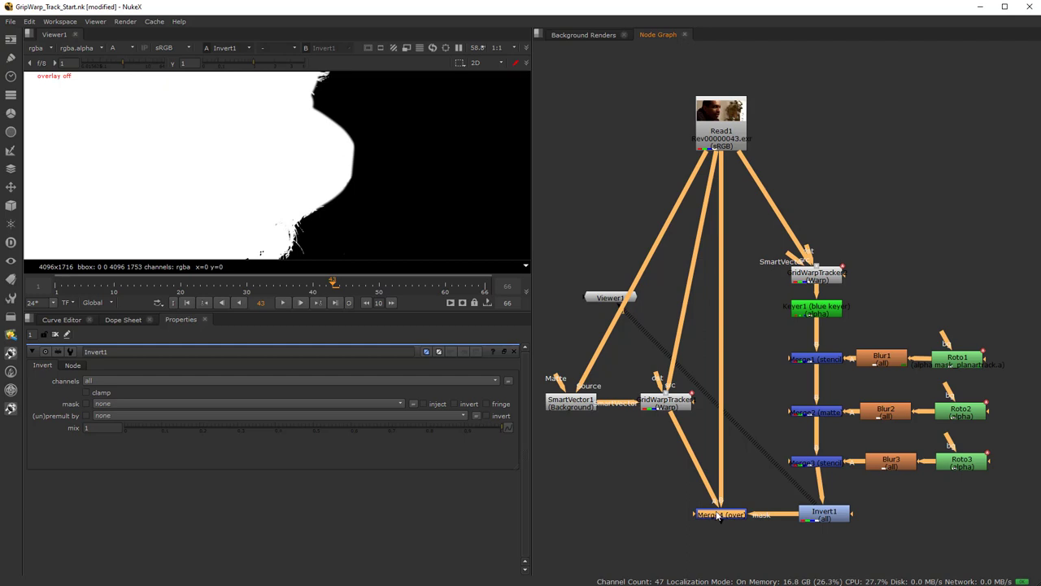
View Merge4 in RGB and toggle its mask off and on to examine the nose edge up close.
key("1")
key("a")
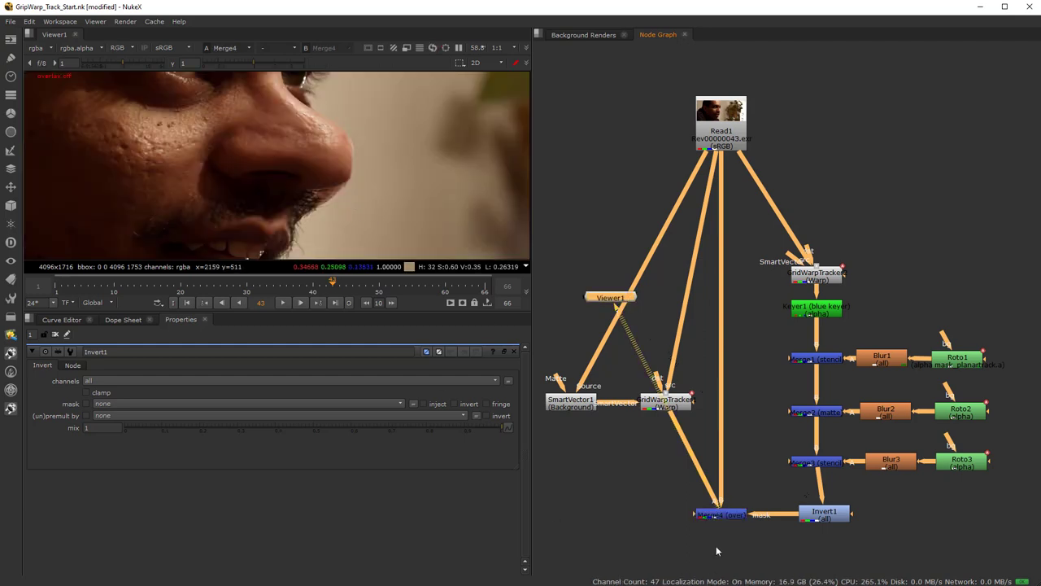
double_click(716, 513)
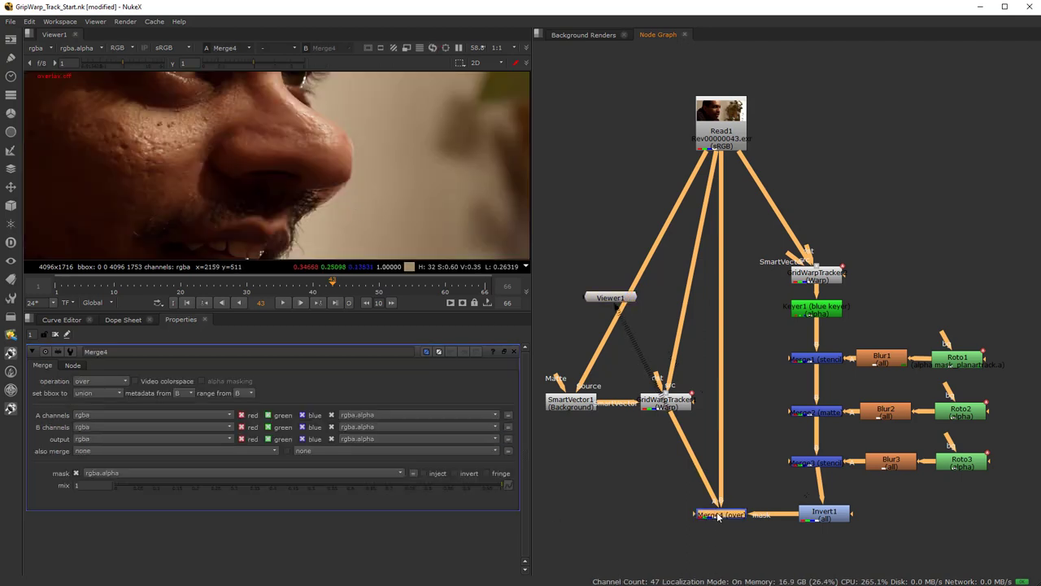
left_click(76, 473)
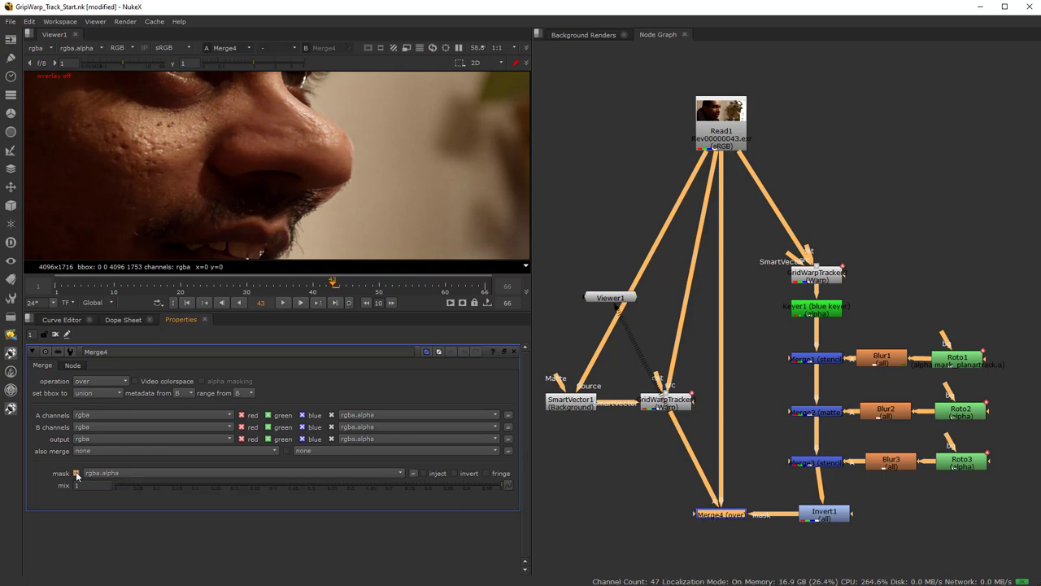
left_click(76, 473)
scroll(333, 161, "up", 5)
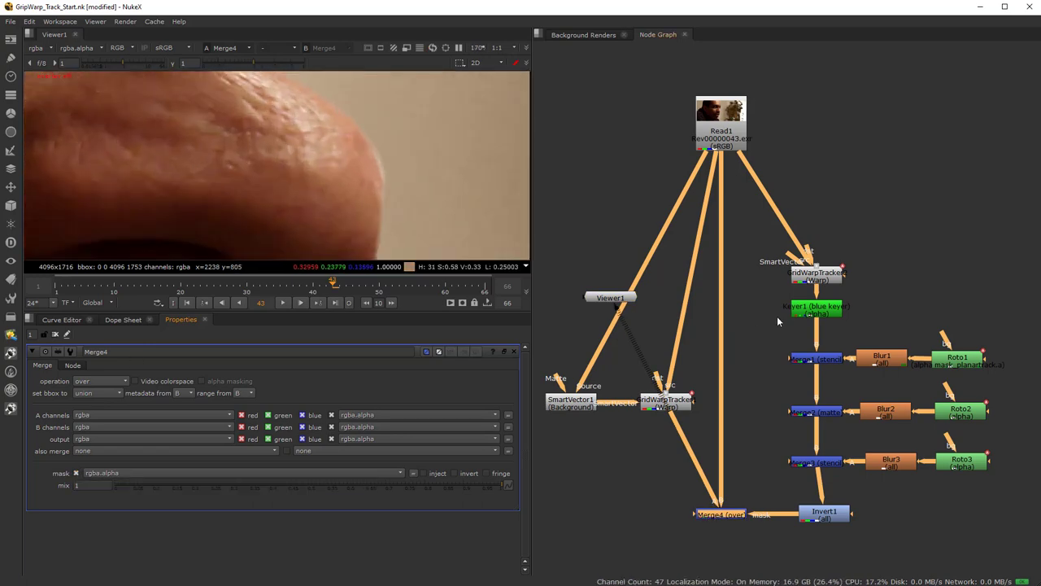
Set Blur1's size to 5.6 to soften the first roto matte.
scroll(821, 350, "up", 3)
double_click(894, 368)
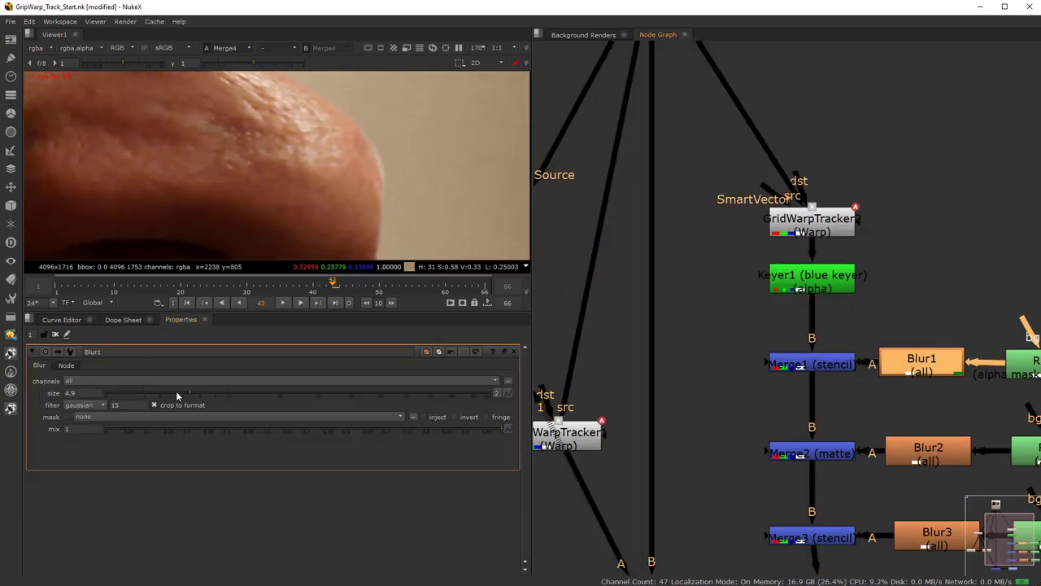
mouse_move(178, 396)
left_mouse_down()
mouse_move(249, 395)
mouse_move(177, 404)
mouse_move(195, 400)
left_mouse_up()
scroll(262, 150, "down", 8)
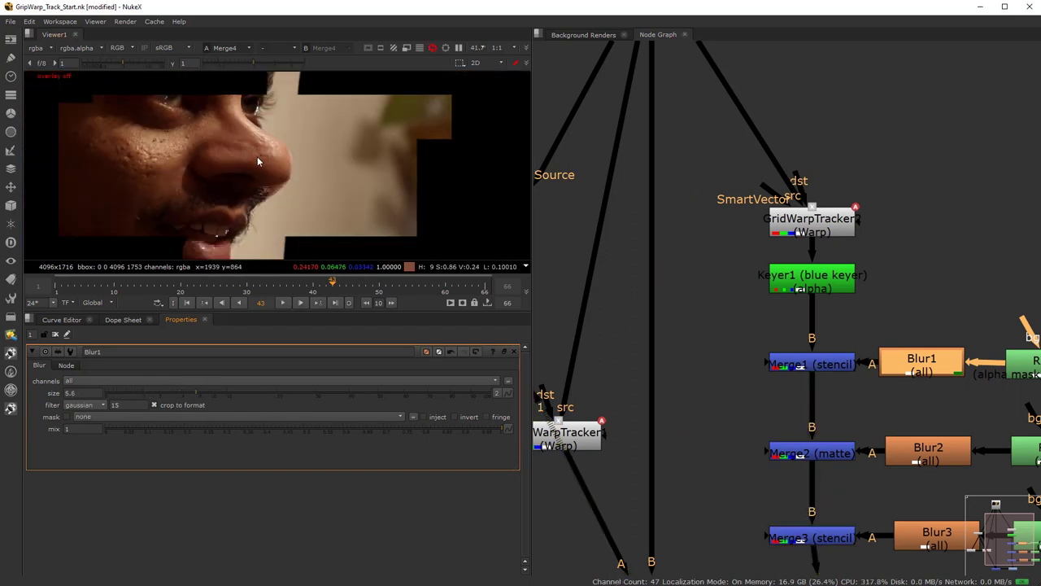
scroll(340, 231, "down", 2)
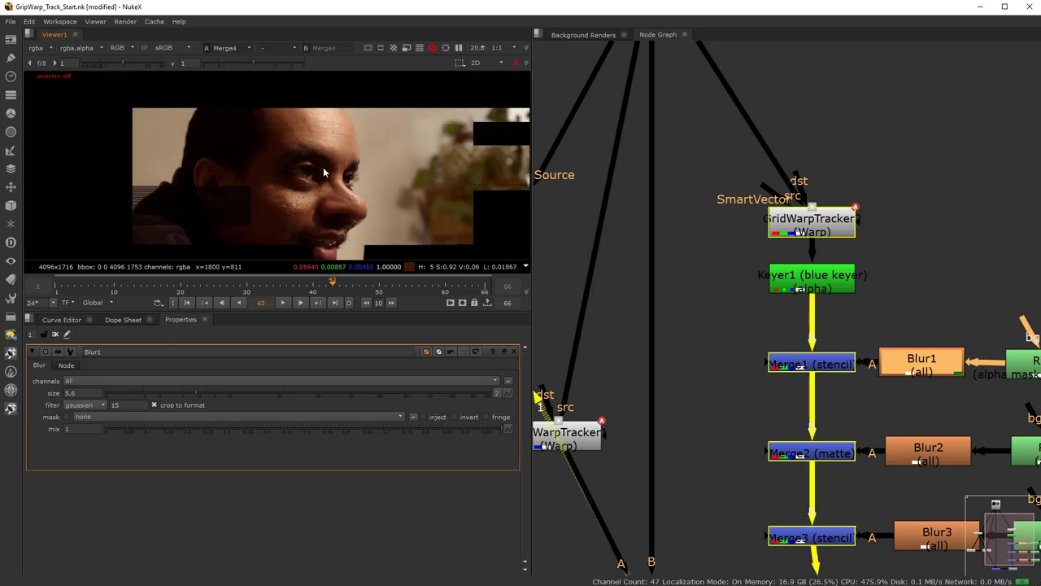
scroll(678, 470, "down", 4)
scroll(688, 456, "up", 1)
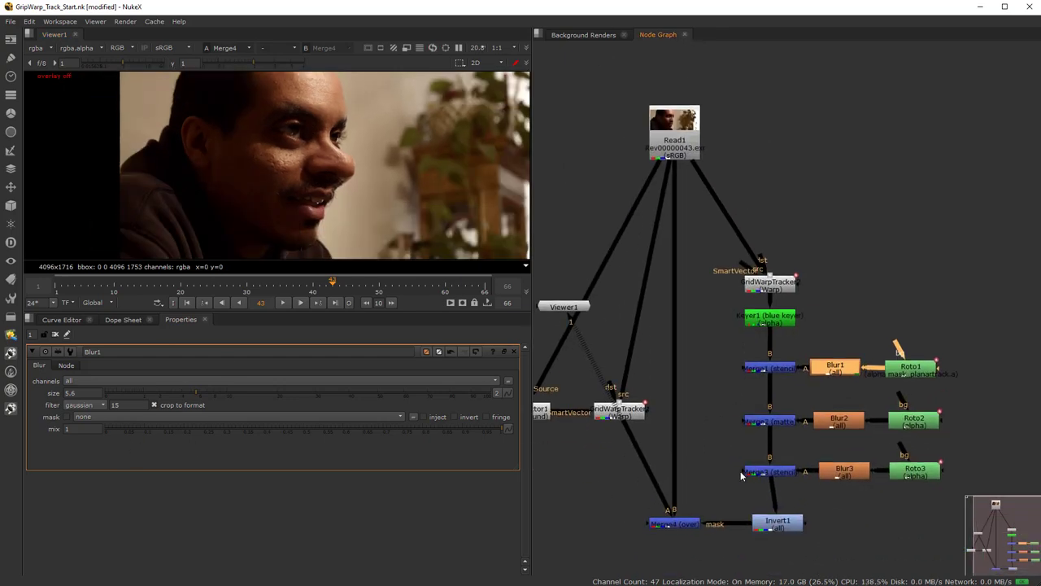
Reopen Merge4's properties and compare the nose composite with the mask disabled and enabled again.
left_click(684, 524)
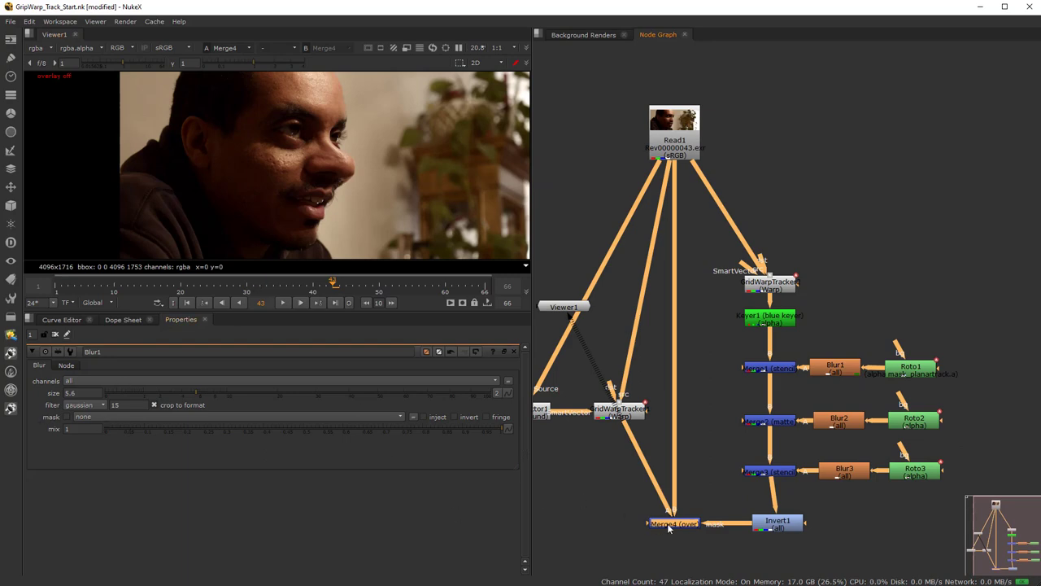
double_click(667, 524)
left_click_drag(778, 523, 762, 523)
scroll(302, 167, "up", 3)
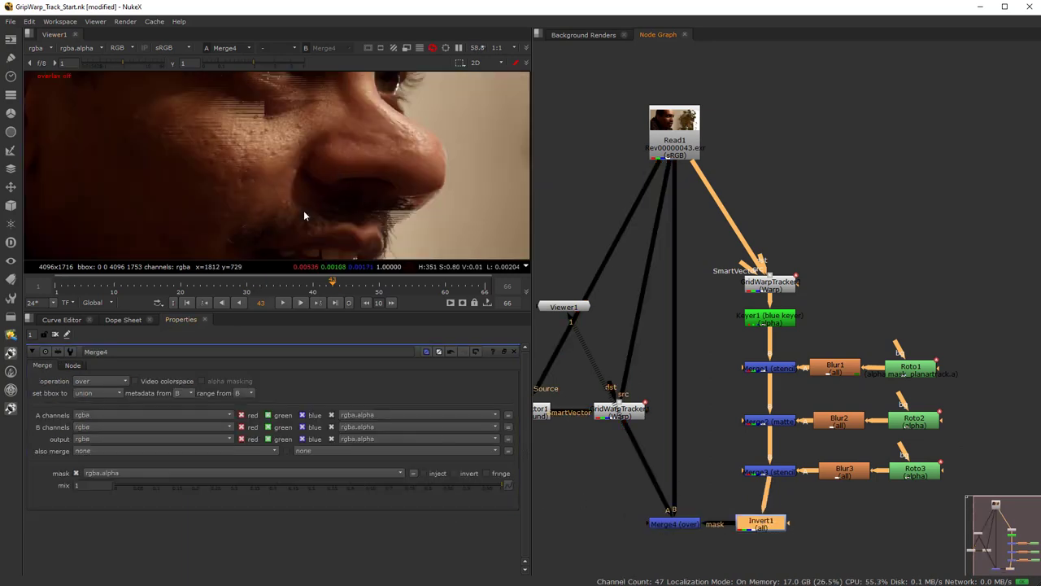
left_click(75, 473)
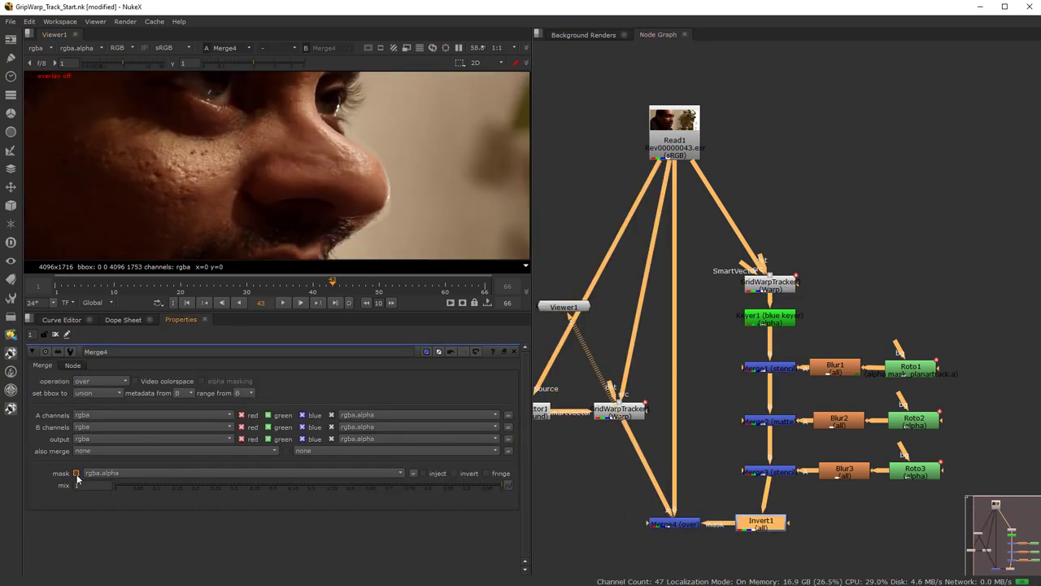
scroll(285, 165, "down", 6)
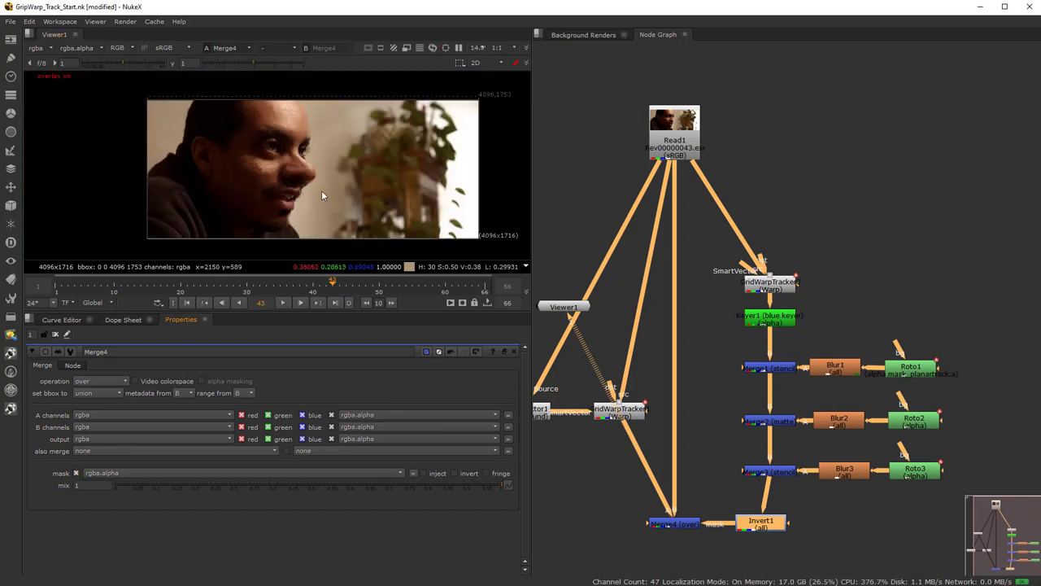
Review the Merge4 composite in an enlarged viewer fitted to the frame with overlays hidden, and play the clip.
key("space")
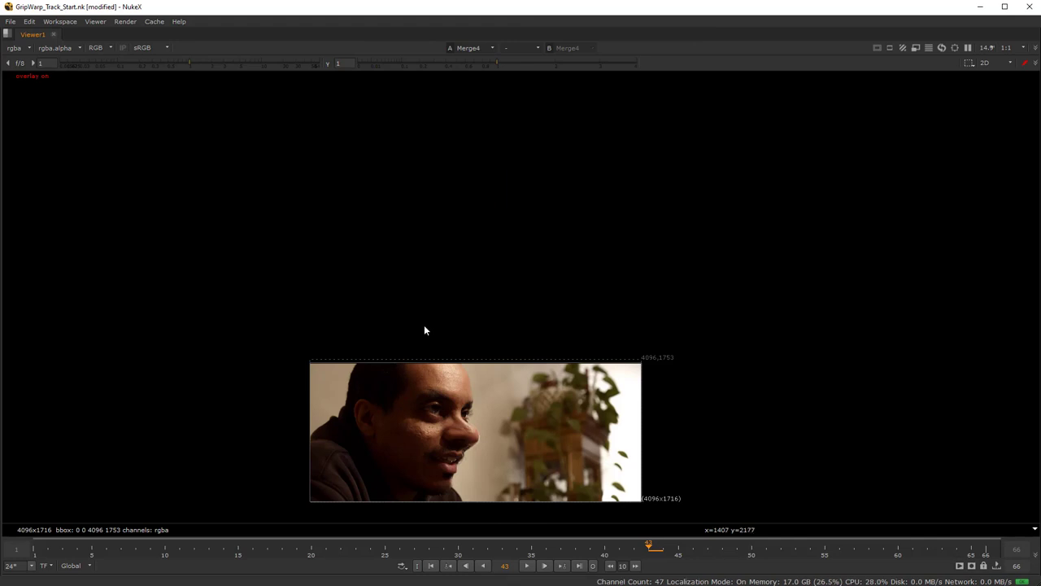
scroll(424, 325, "up", 4)
key("f")
key("space")
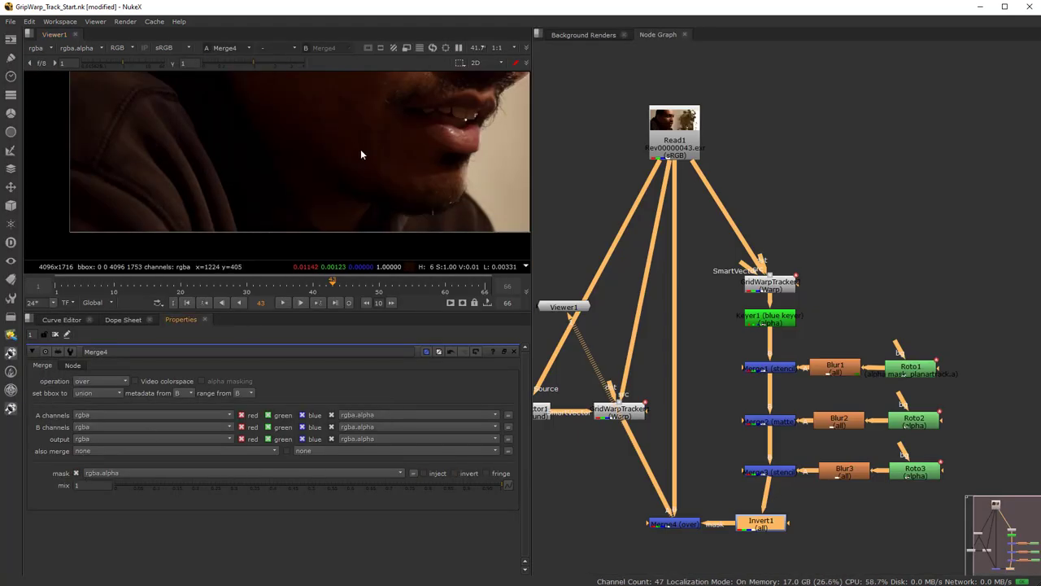
key("space")
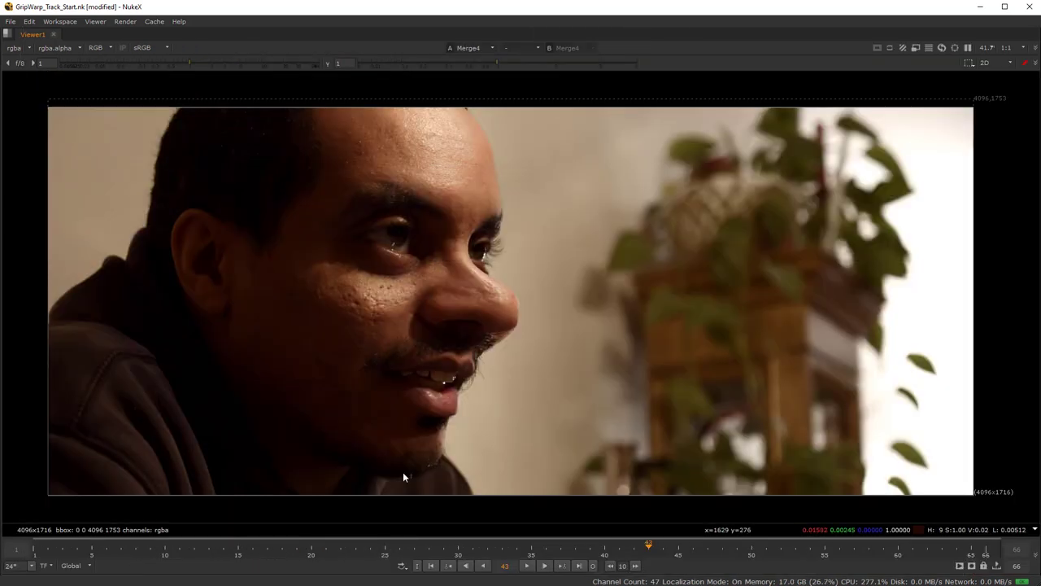
key("o")
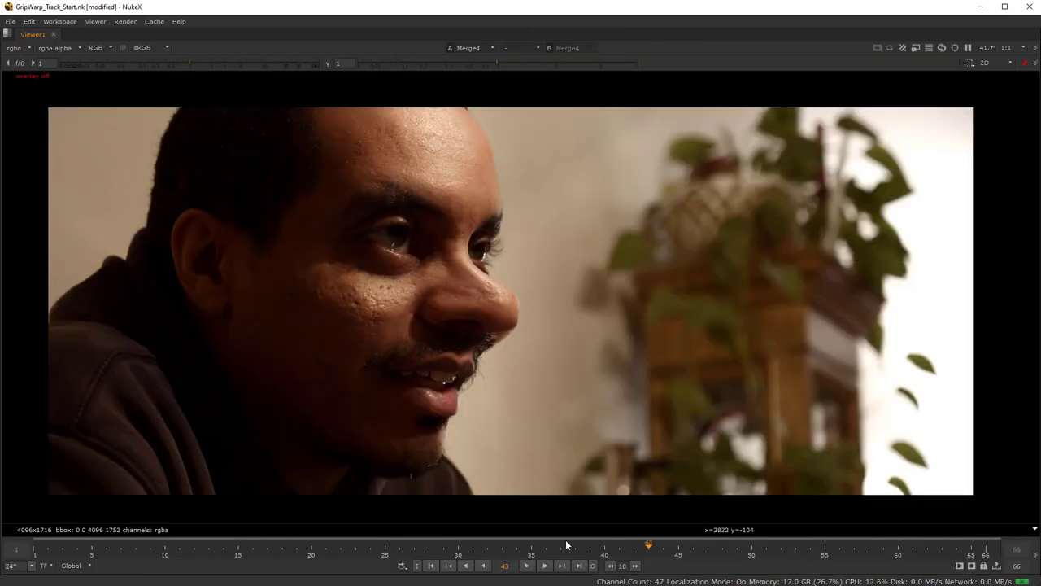
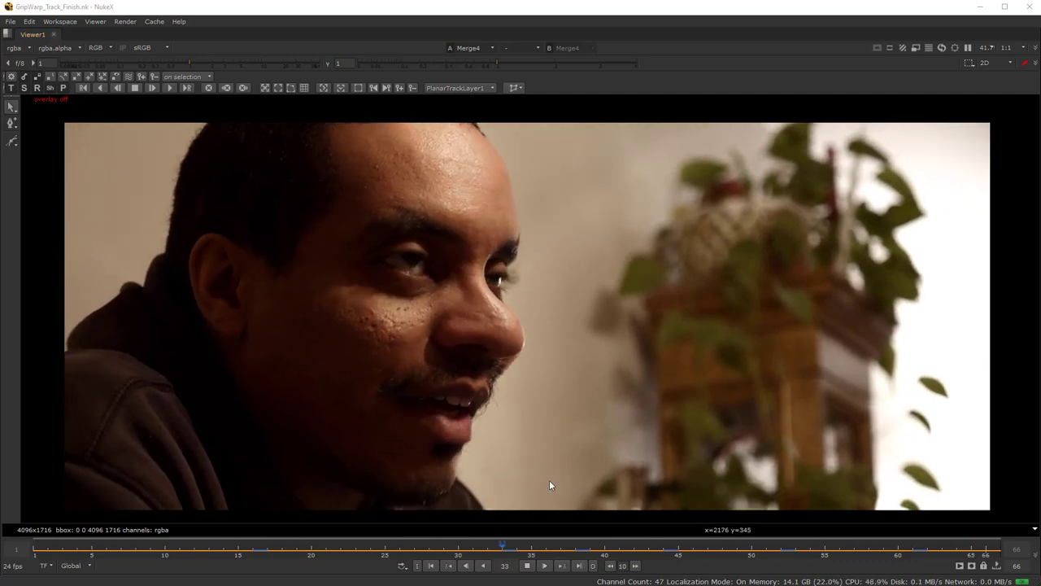
key("l")
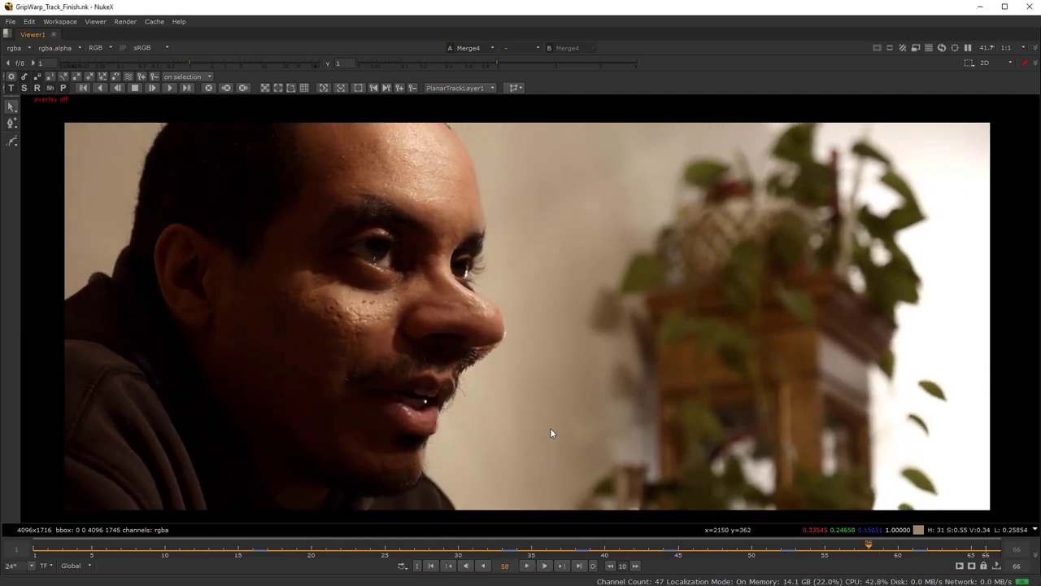
Restore the full panel layout, open GridWarpTracker1's properties and view the node's own output.
key("space")
scroll(620, 345, "down", 3)
middle_click_drag(620, 344, 786, 373)
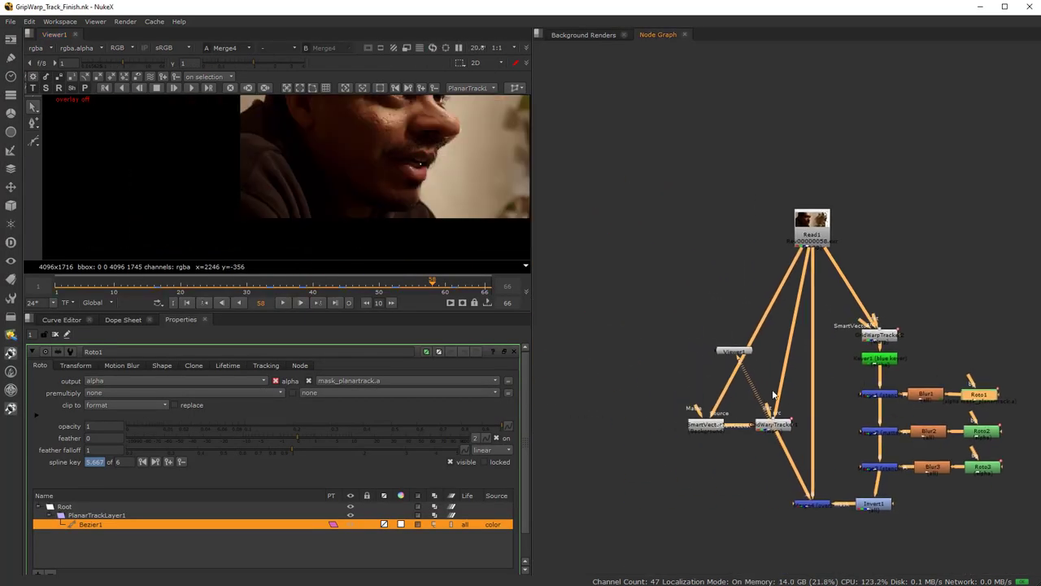
scroll(755, 440, "up", 5)
double_click(829, 395)
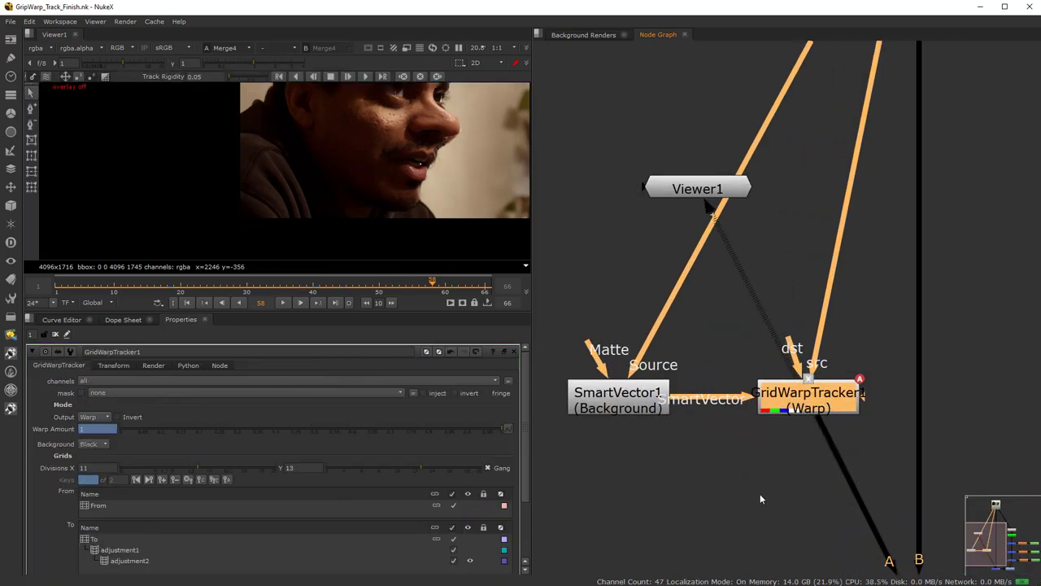
scroll(760, 493, "down", 4)
middle_click_drag(760, 493, 681, 465)
scroll(697, 346, "up", 5)
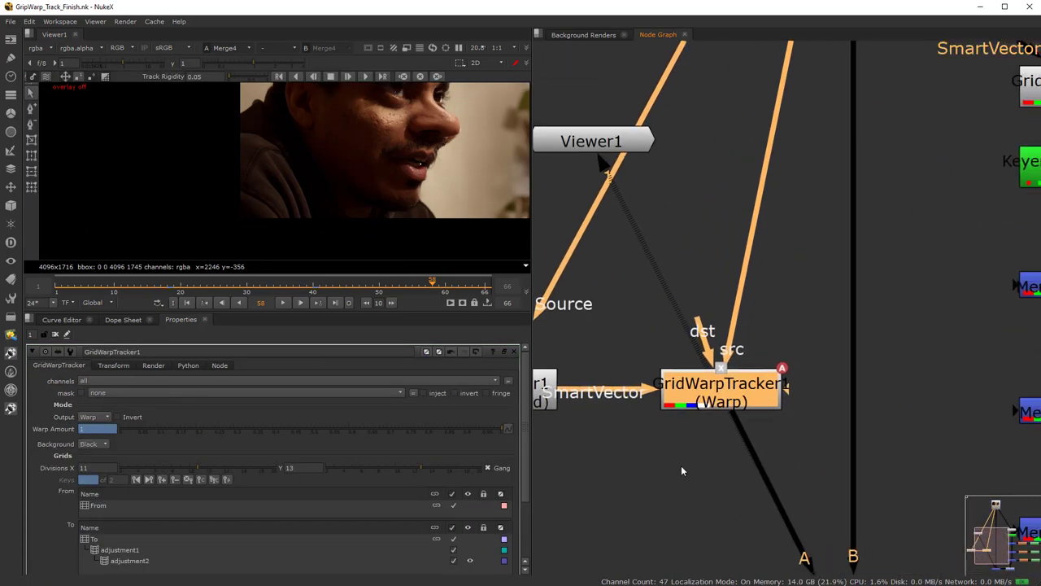
scroll(743, 381, "up", 3)
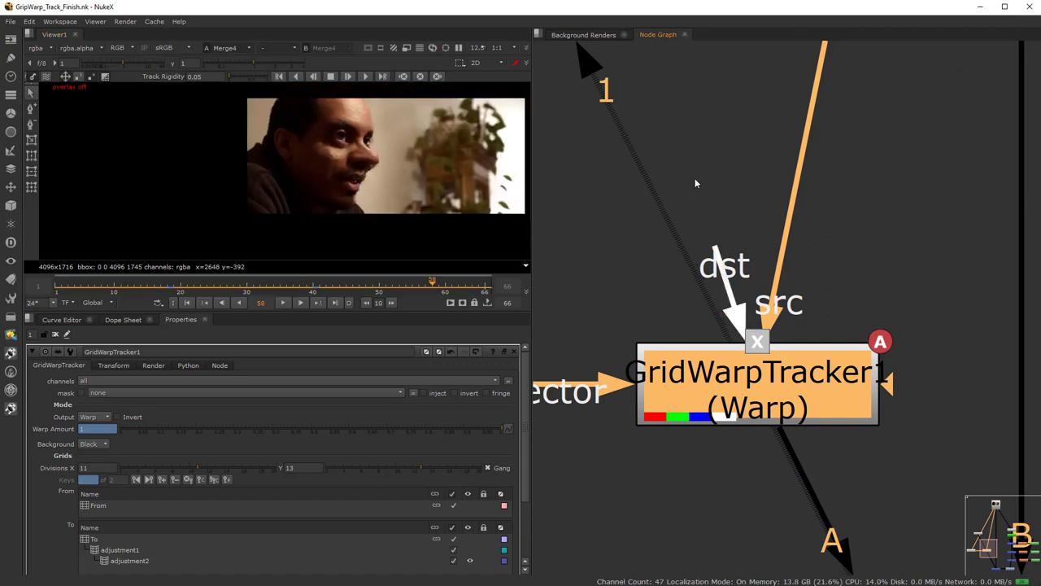
key("1")
scroll(233, 478, "down", 2)
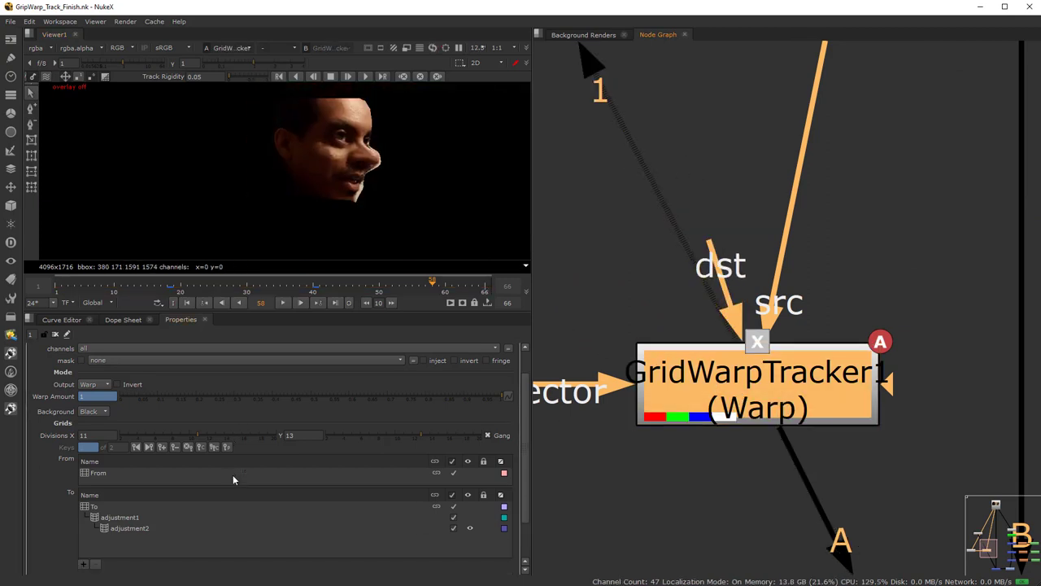
scroll(204, 472, "up", 2)
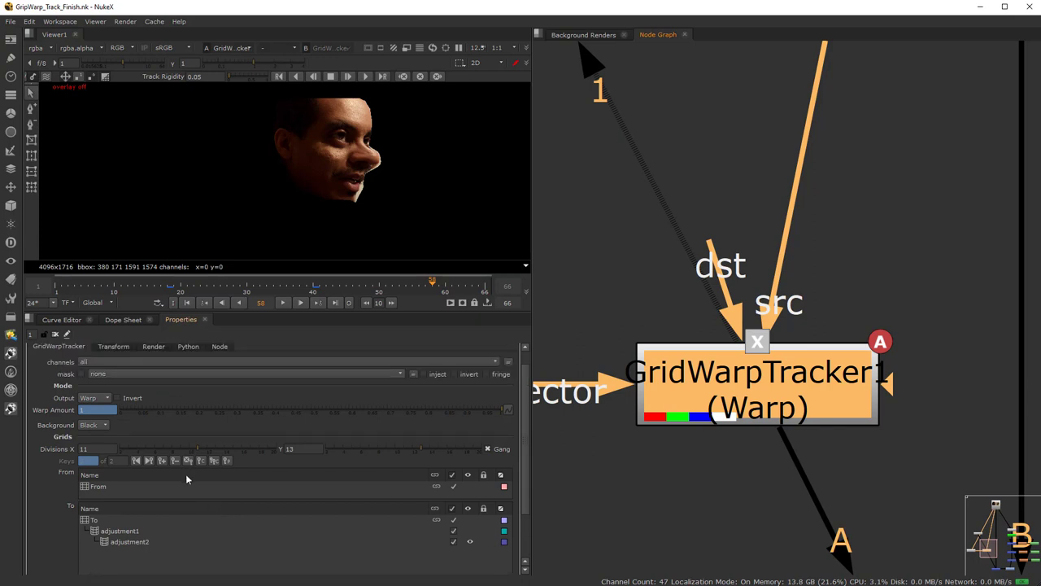
Switch GridWarpTracker1's output between Warp and Morph to compare their parameters, ending on Morph.
left_click(92, 398)
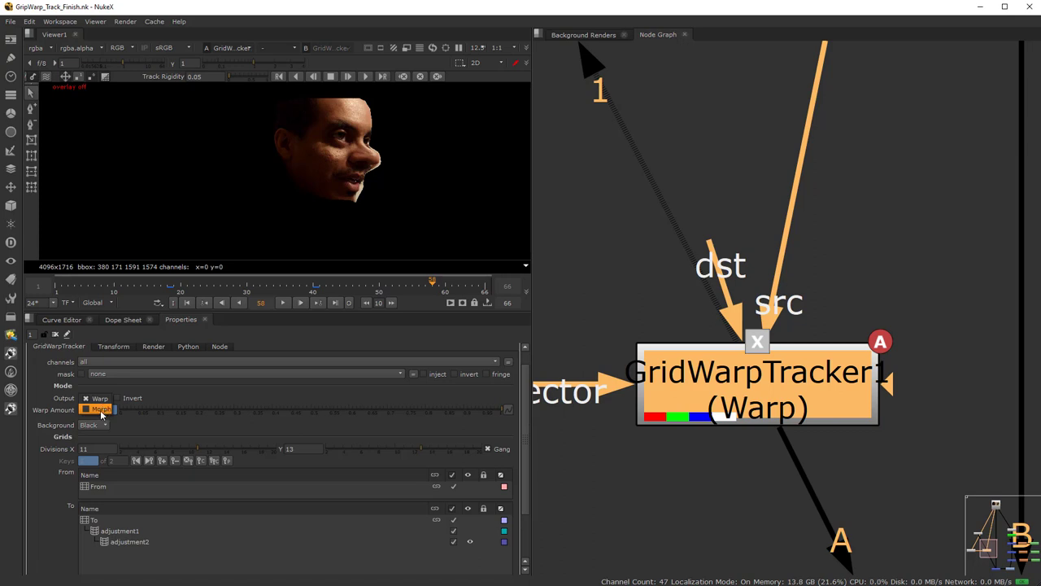
left_click(101, 410)
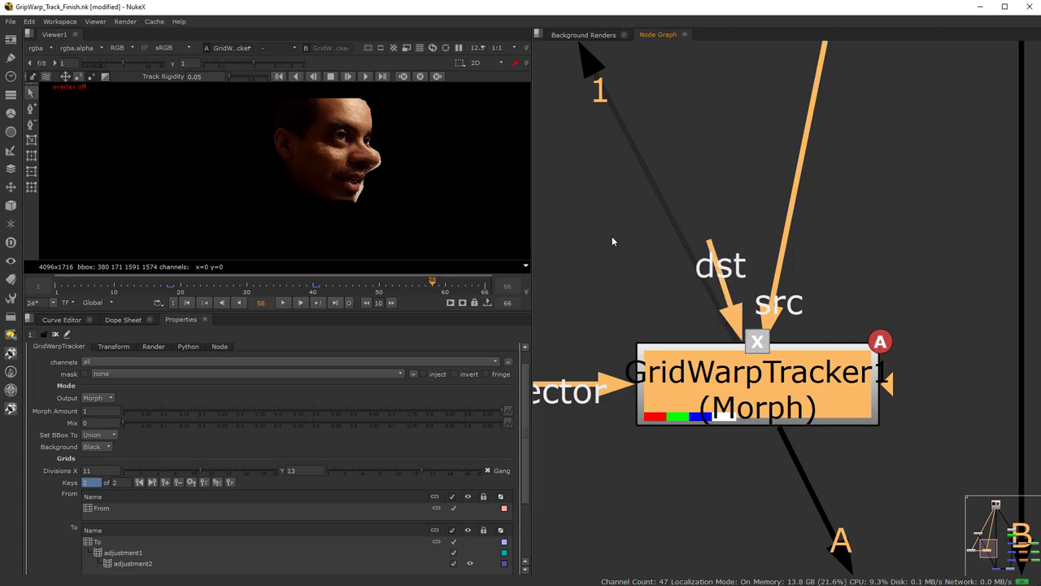
left_click(92, 398)
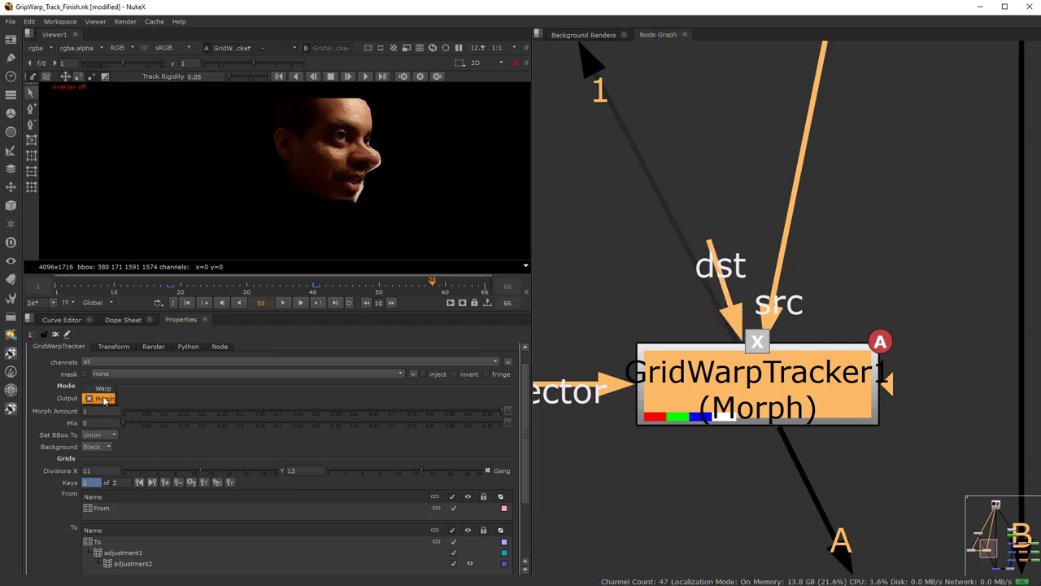
left_click(94, 387)
left_click(103, 399)
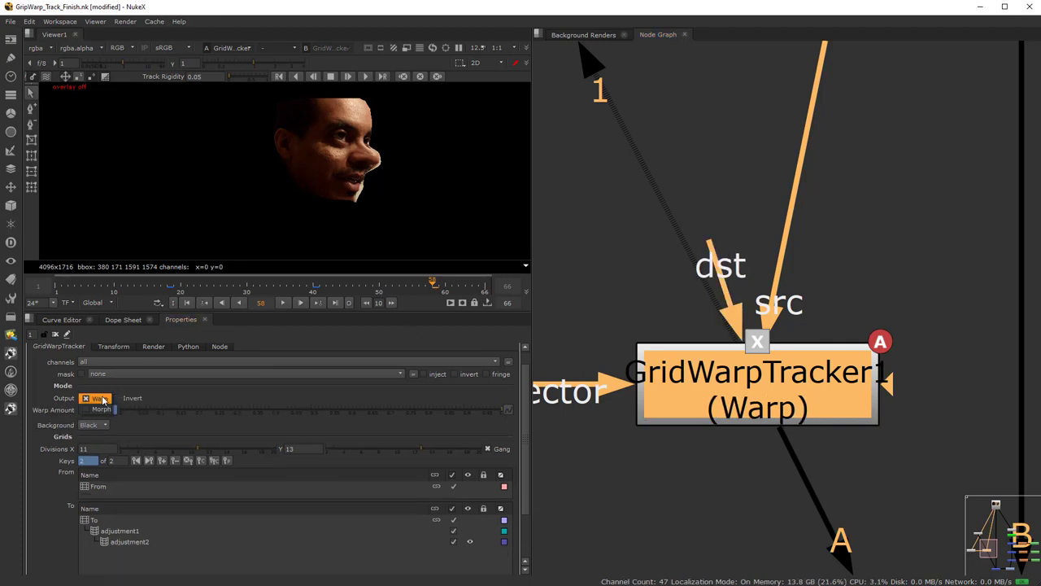
left_click(105, 410)
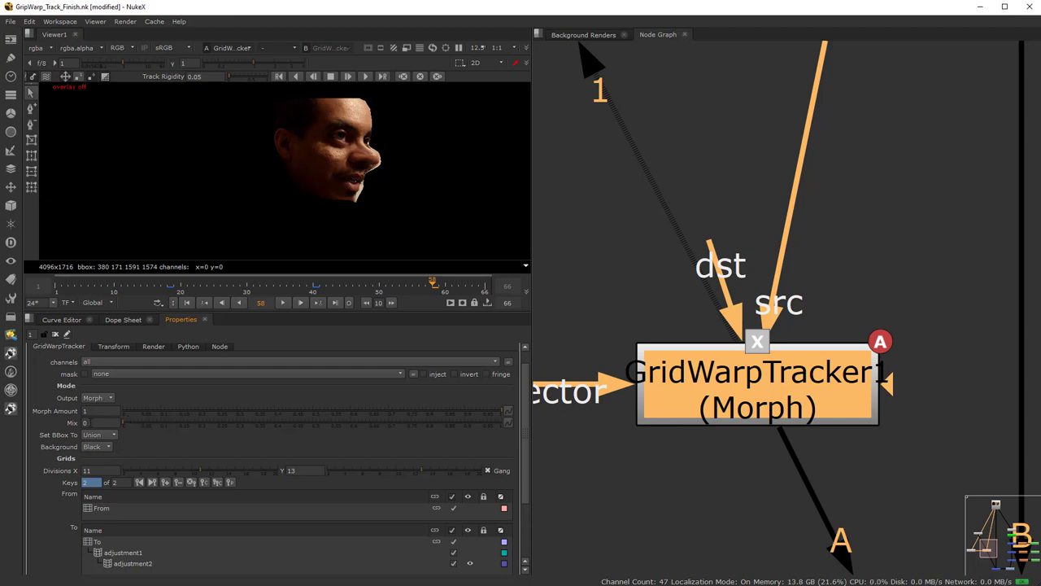
left_click(104, 398)
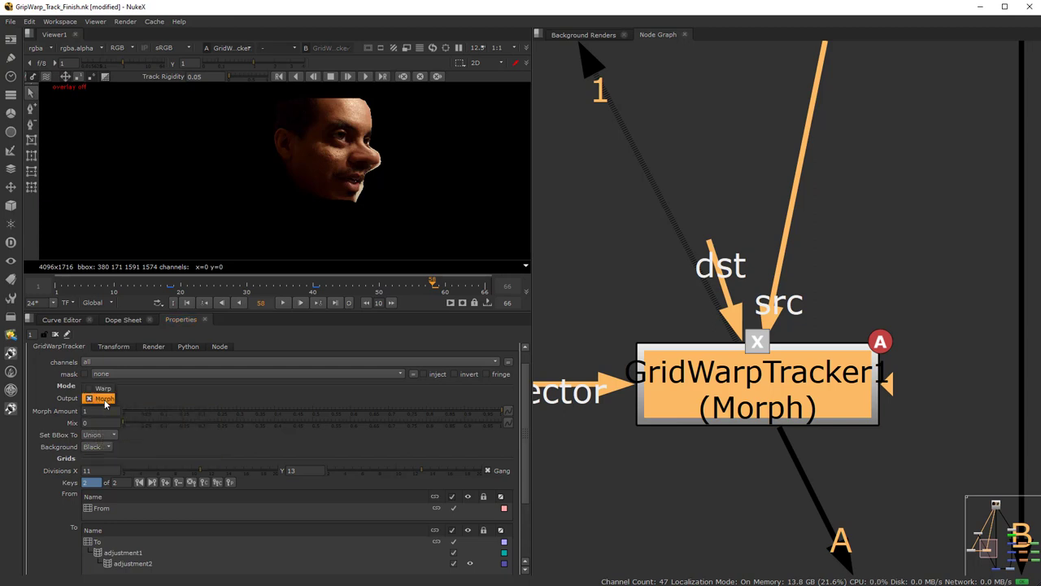
left_click(96, 388)
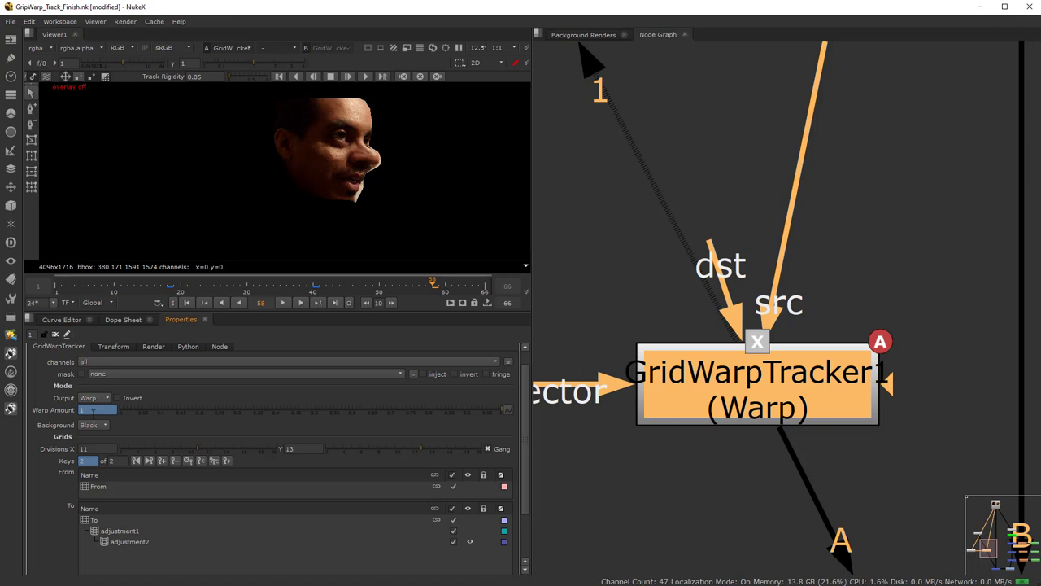
left_click(95, 398)
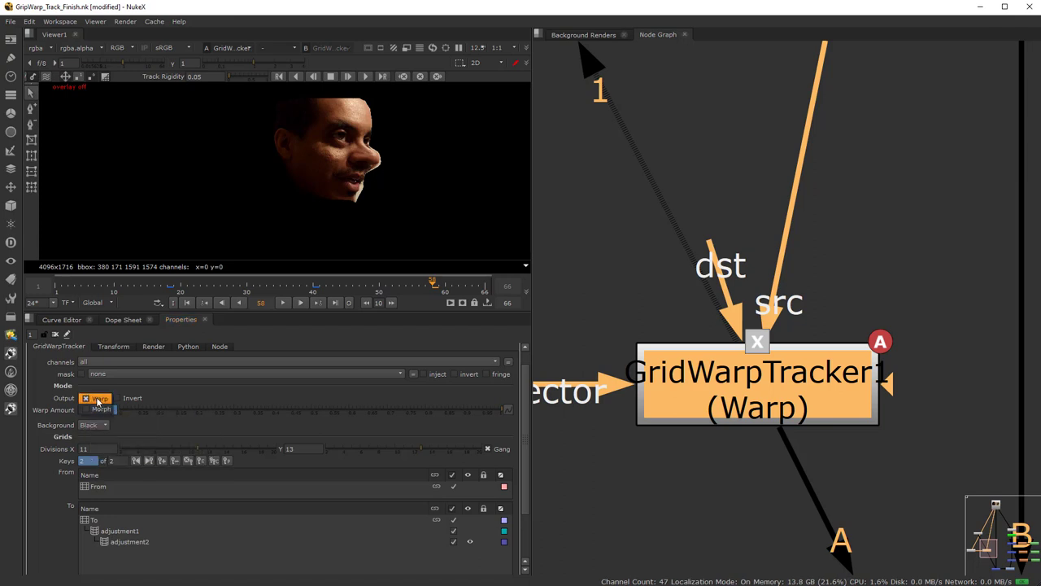
left_click(93, 409)
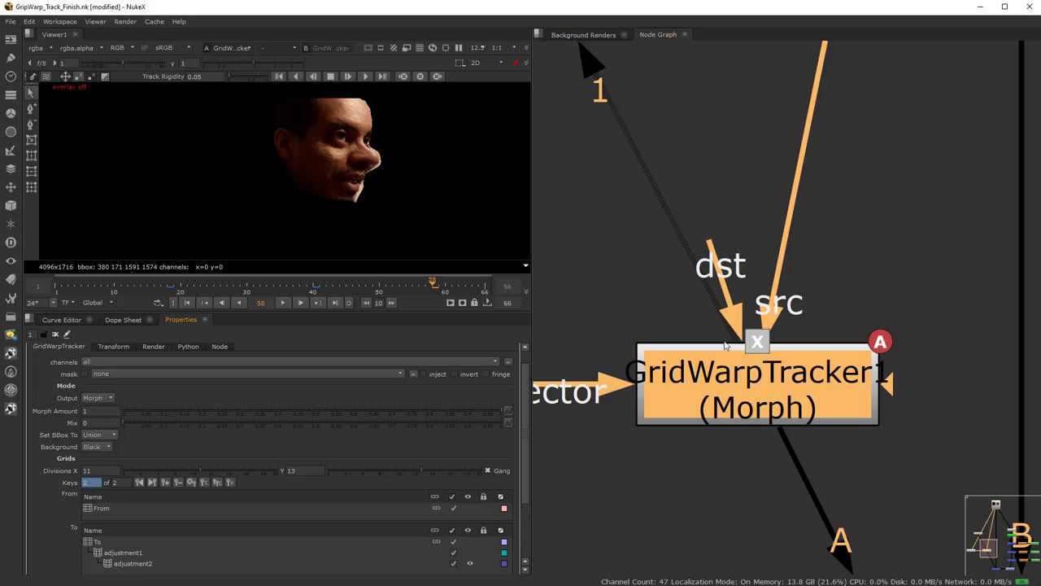
Move the Viewer1 node below GridWarpTracker1 and pull at the tracker's unconnected dst input without connecting it.
scroll(725, 344, "down", 7)
left_click_drag(708, 307, 709, 480)
scroll(732, 376, "up", 2)
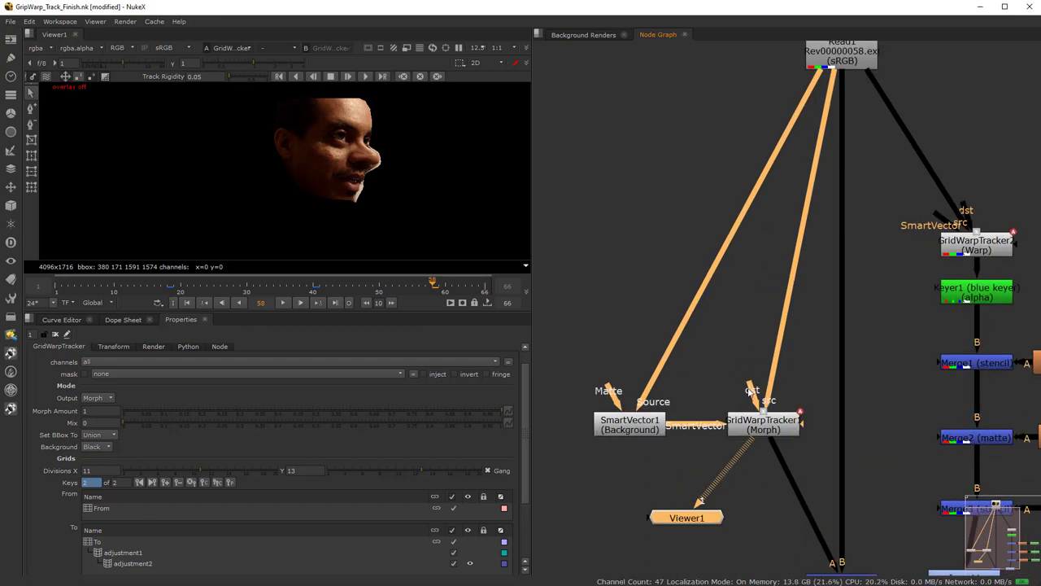
left_click_drag(747, 381, 711, 340)
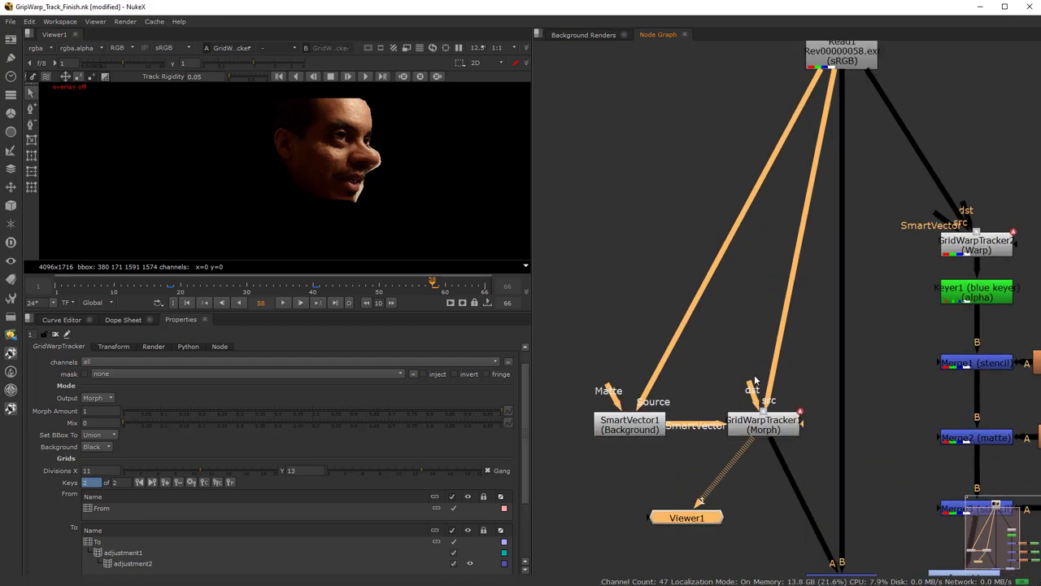
left_click_drag(755, 388, 750, 353)
left_click_drag(751, 387, 729, 351)
left_click(618, 242)
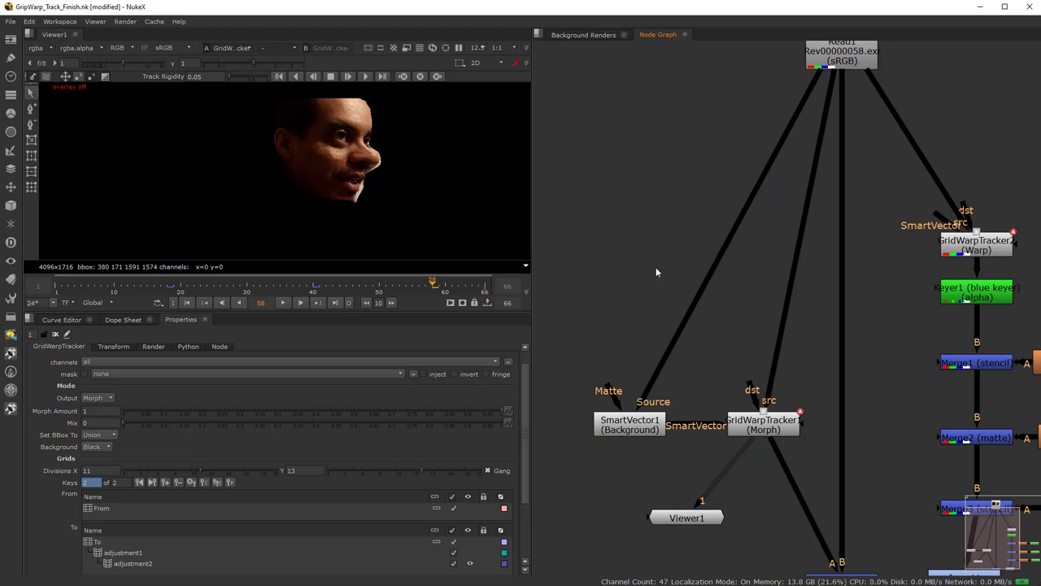
Add a Grade node fed by Read1 and connect it to the dst input of GridWarpTracker1.
key("g")
left_click_drag(655, 245, 838, 63)
left_click_drag(654, 266, 752, 403)
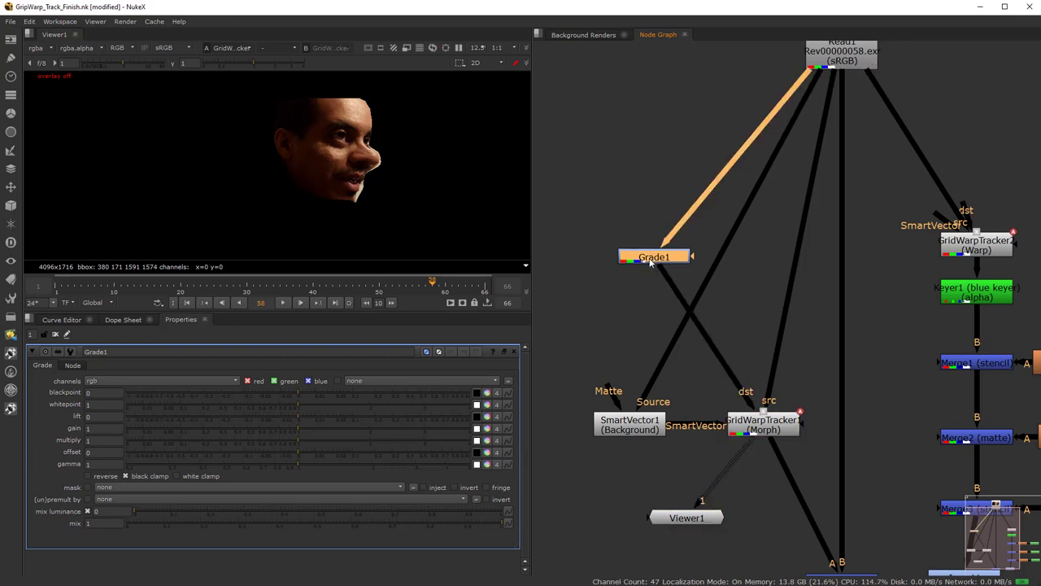
Split Grade1's gain into channels, set red and blue to 0, and view the graded plate.
left_click(496, 428)
left_click(137, 430)
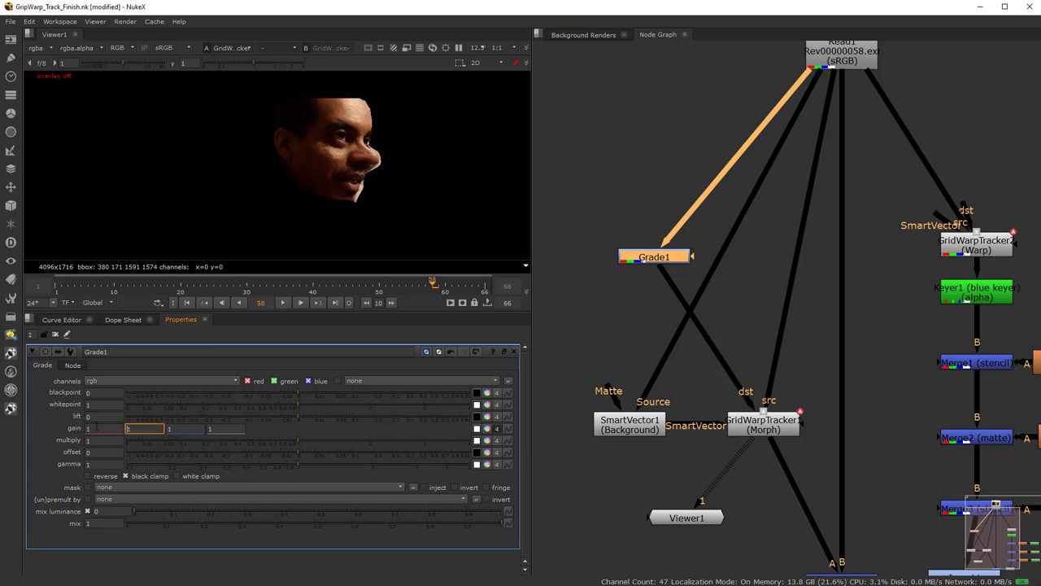
left_click(94, 428)
type("0")
left_click(186, 429)
type("0")
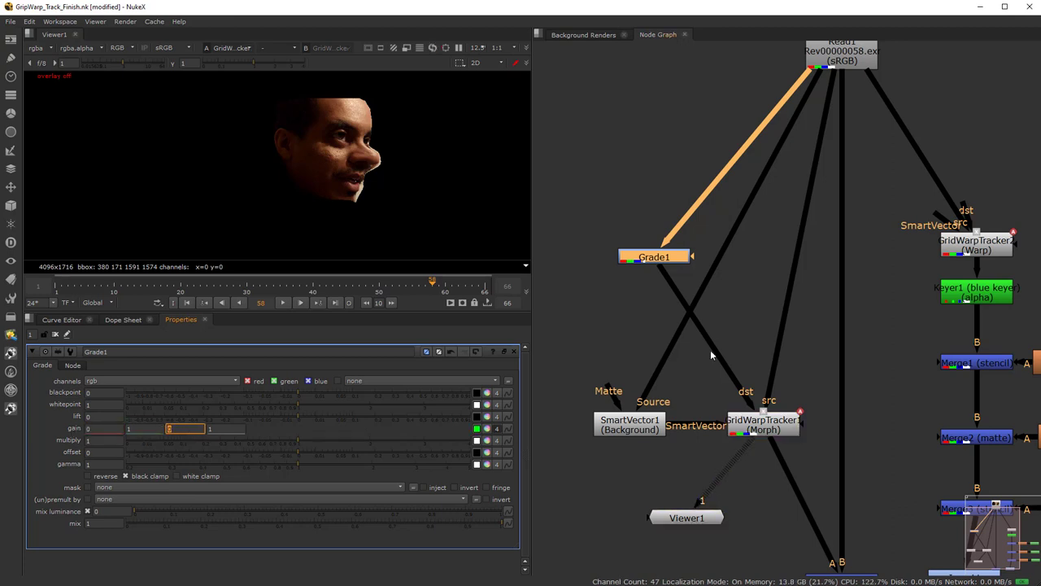
left_click(663, 262)
key("1")
scroll(347, 141, "up", 3)
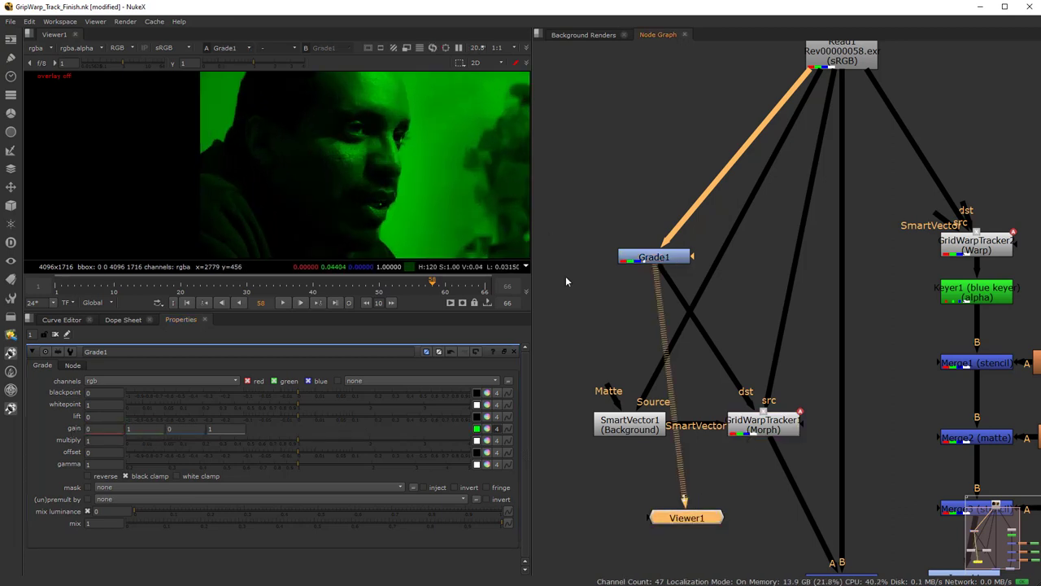
View the Merge4 composite and examine how the morph branch feeds into it.
left_click_drag(727, 516, 689, 537)
middle_click_drag(689, 536, 660, 405)
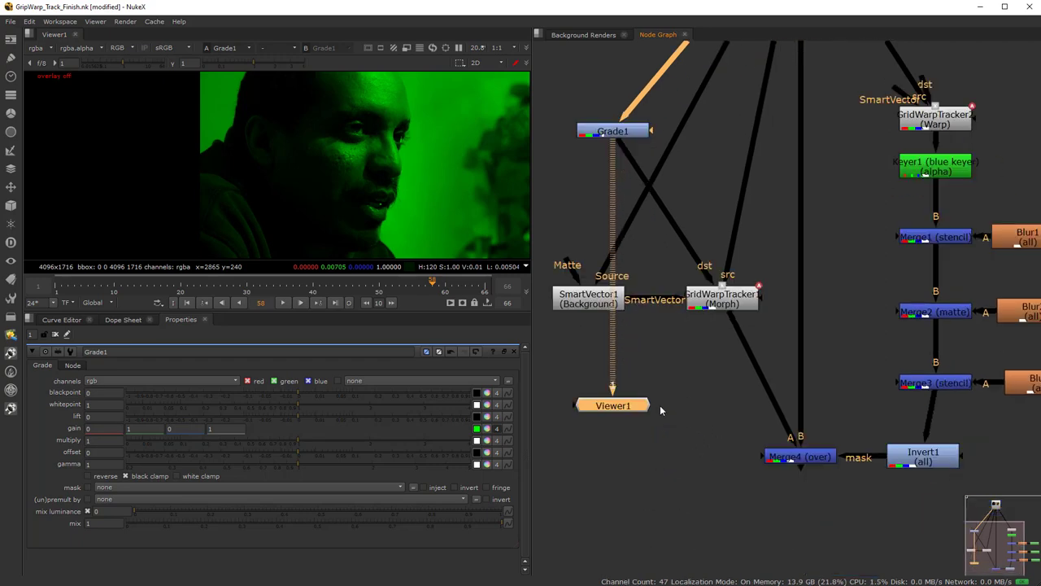
left_click(808, 459)
key("1")
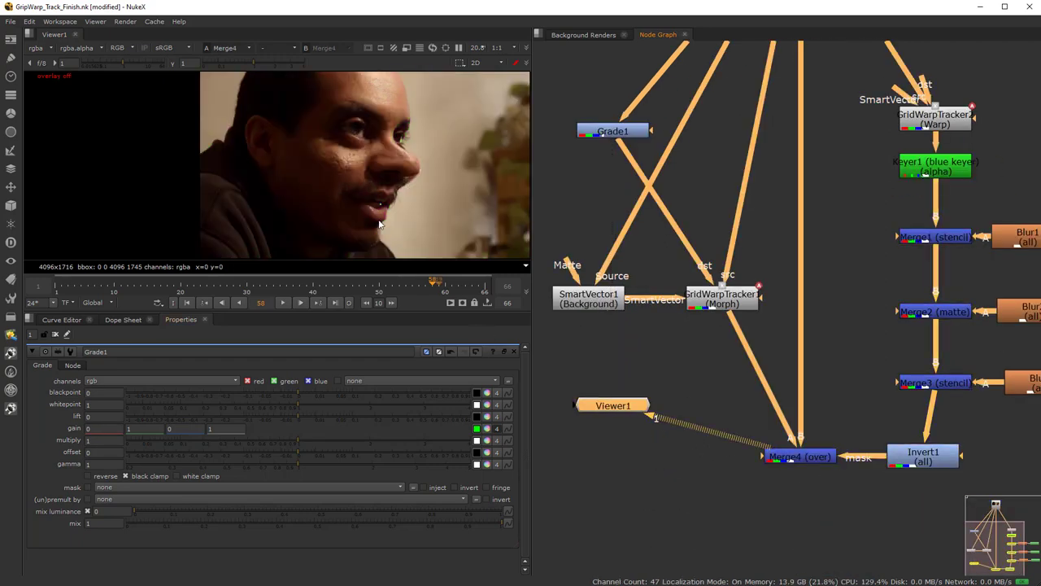
scroll(787, 366, "down", 4)
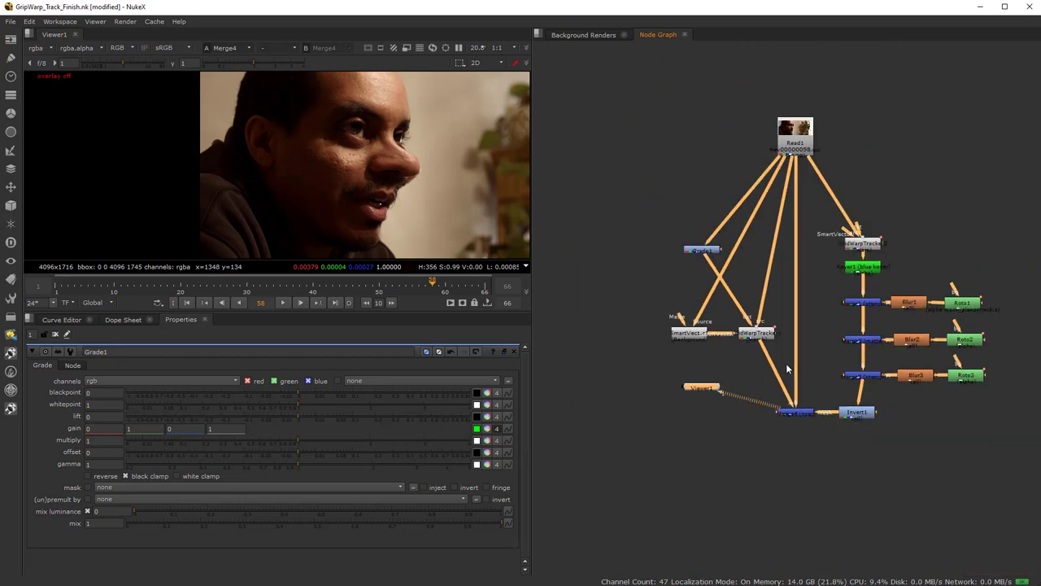
scroll(724, 448, "up", 3)
middle_click_drag(787, 366, 804, 477)
scroll(732, 456, "up", 2)
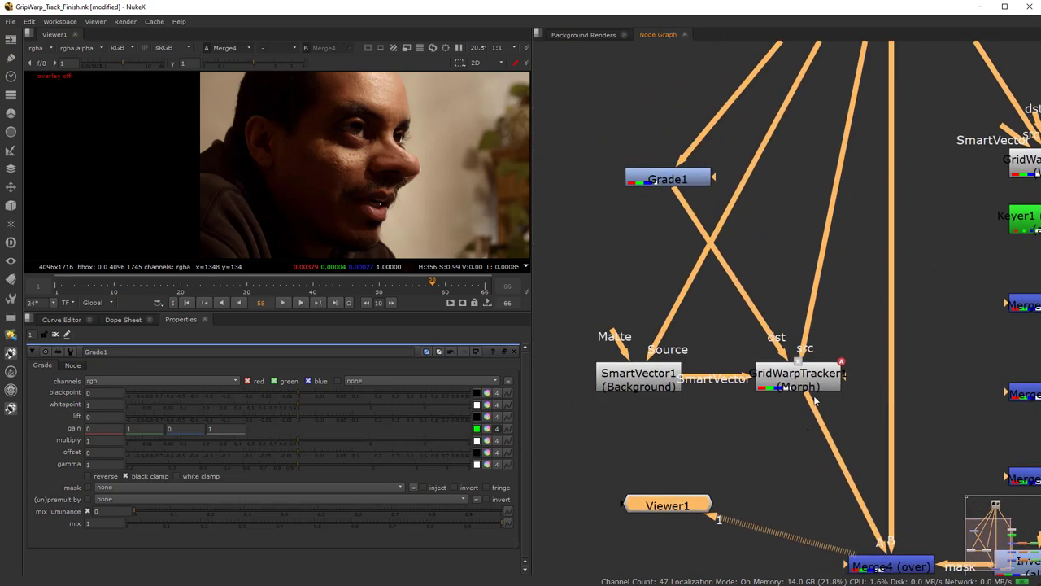
View GridWarpTracker1, reopen its properties and sweep Mix between the source and the graded dst, returning it to 0.
left_click(809, 388)
key("1")
double_click(807, 382)
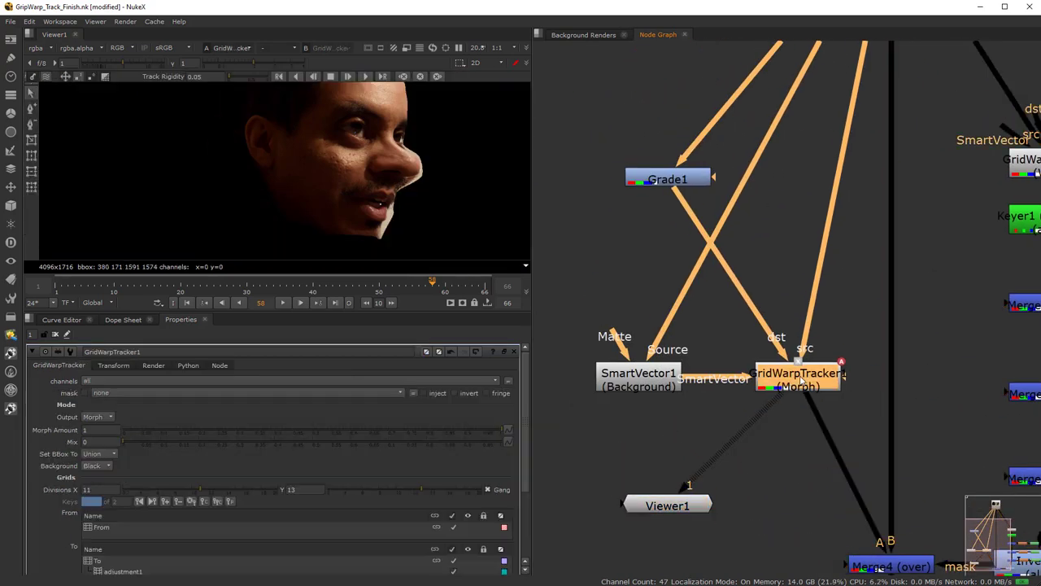
scroll(376, 168, "down", 4)
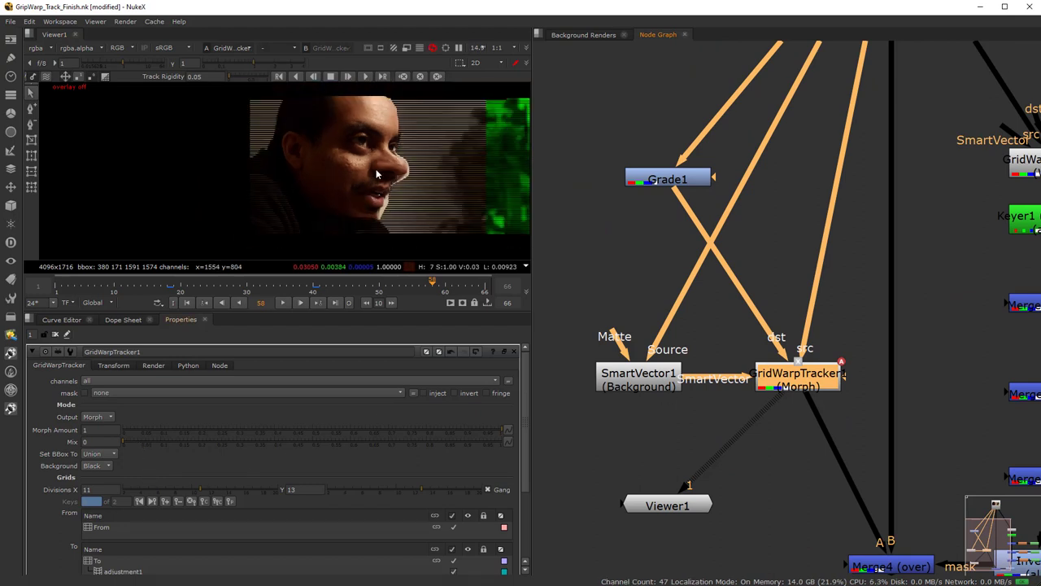
middle_click_drag(376, 169, 353, 197)
scroll(256, 200, "up", 3)
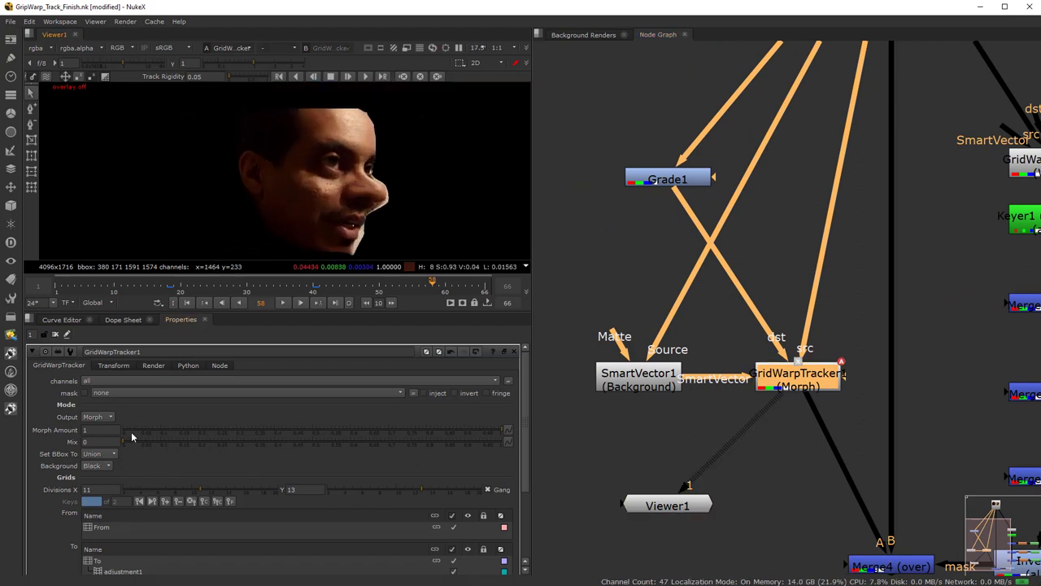
left_click_drag(127, 446, 23, 452)
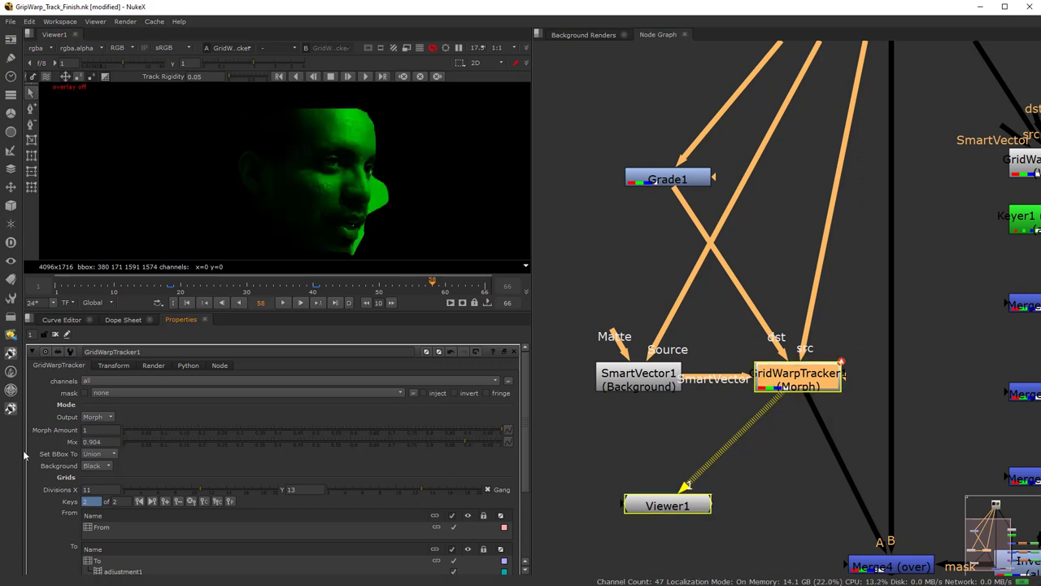
Move Grade1 down and insert a copy of GridWarpTracker1 between Read1 and Grade1.
scroll(687, 394, "down", 5)
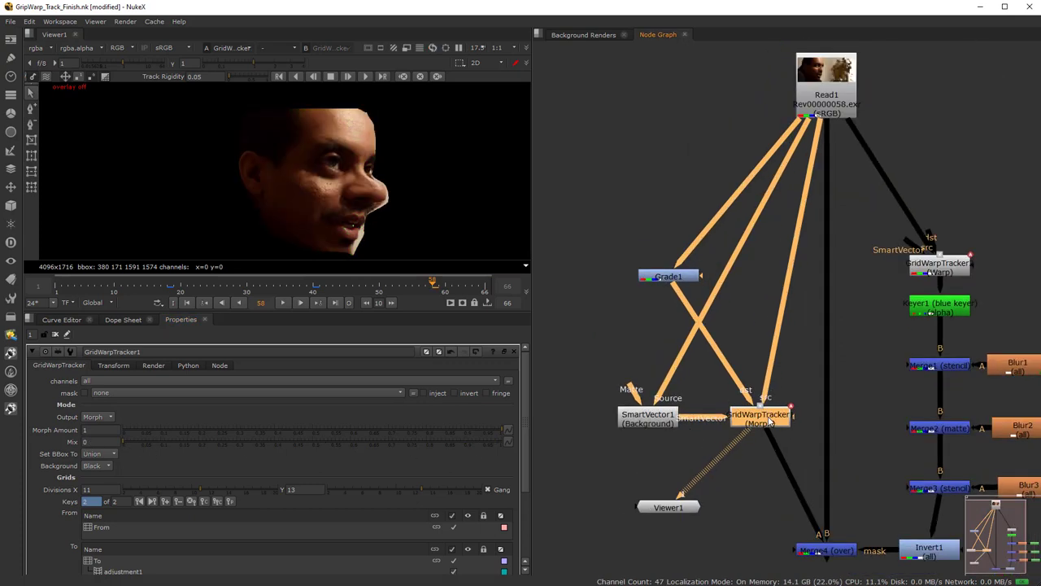
left_click_drag(672, 278, 656, 312)
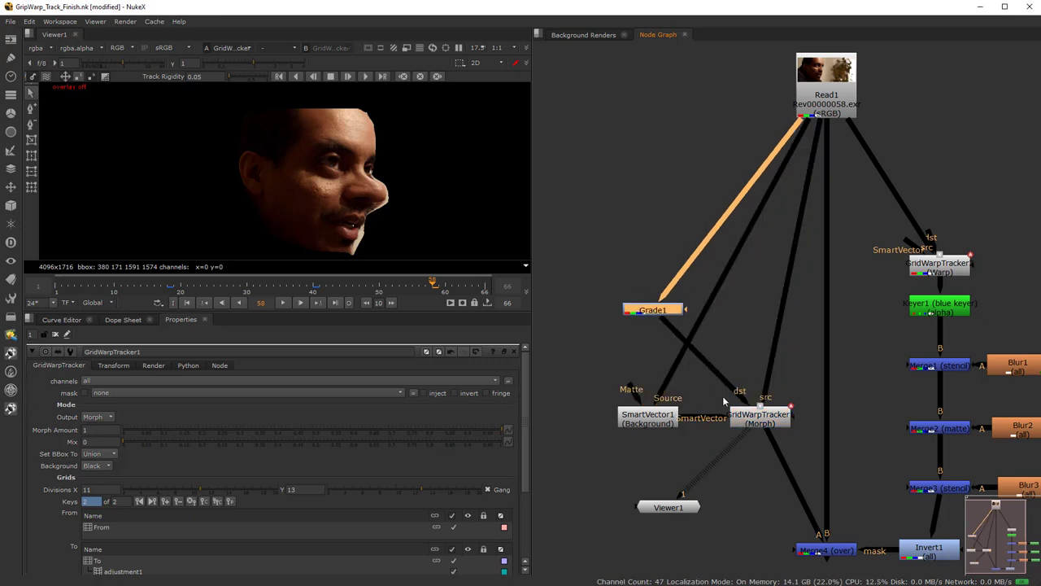
left_click(762, 413)
key("ctrl+c")
left_click(653, 241)
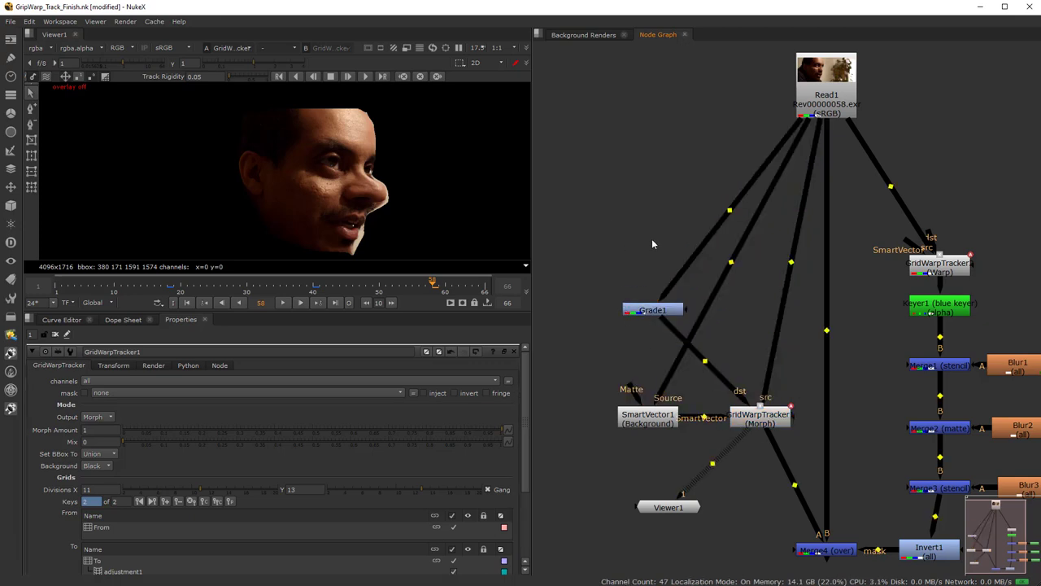
key("ctrl+v")
left_click_drag(638, 228, 667, 253)
View the original GridWarpTracker1 and set its Mix to 1.
left_click(750, 413)
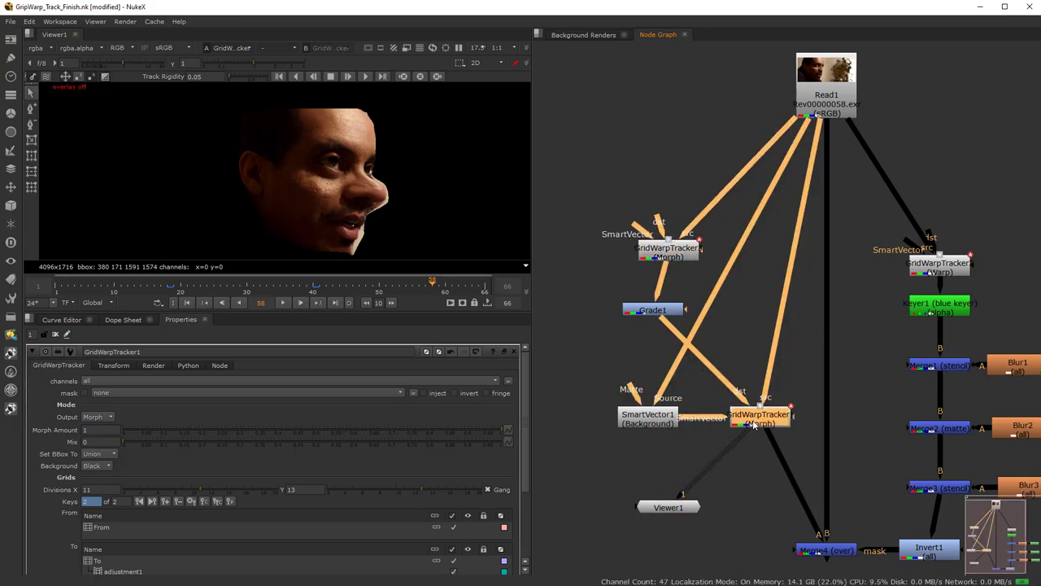
key("1")
left_click_drag(149, 441, 672, 448)
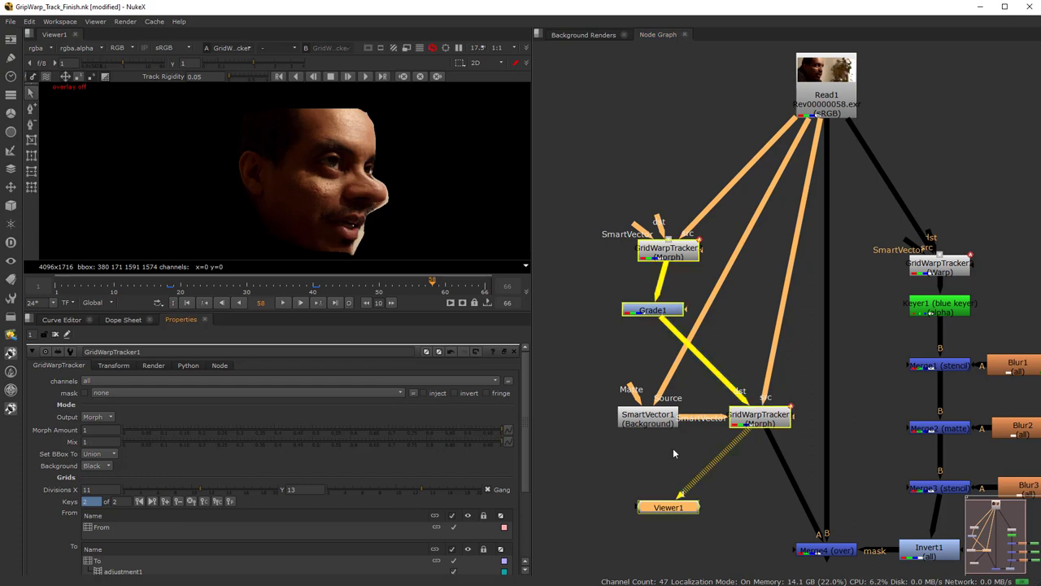
Sweep GridWarpTracker1's Mix and Morph Amount to compare the morph, leaving Mix at 0 and Morph Amount at 1.
mouse_move(195, 442)
left_mouse_down()
mouse_move(146, 442)
mouse_move(561, 439)
mouse_move(51, 432)
left_mouse_up()
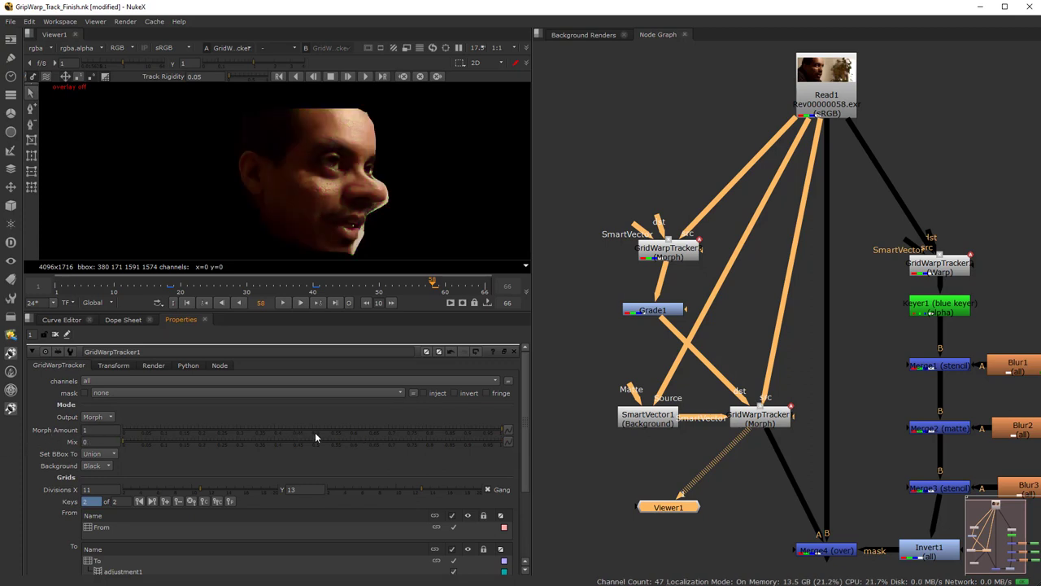
left_click_drag(288, 435, 513, 431)
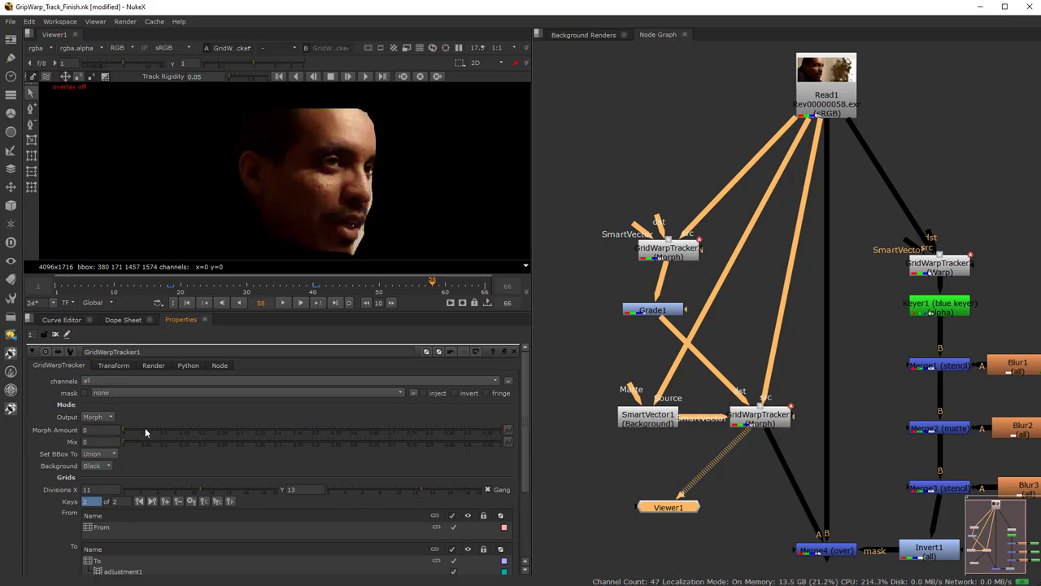
left_click(690, 440)
left_click_drag(148, 443, 698, 448)
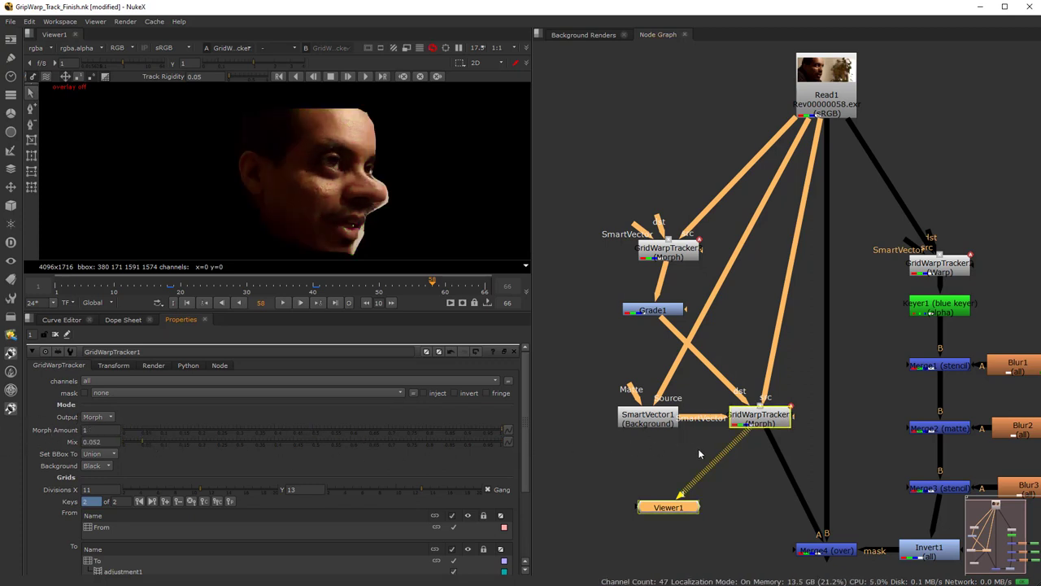
left_click_drag(228, 442, 1, 451)
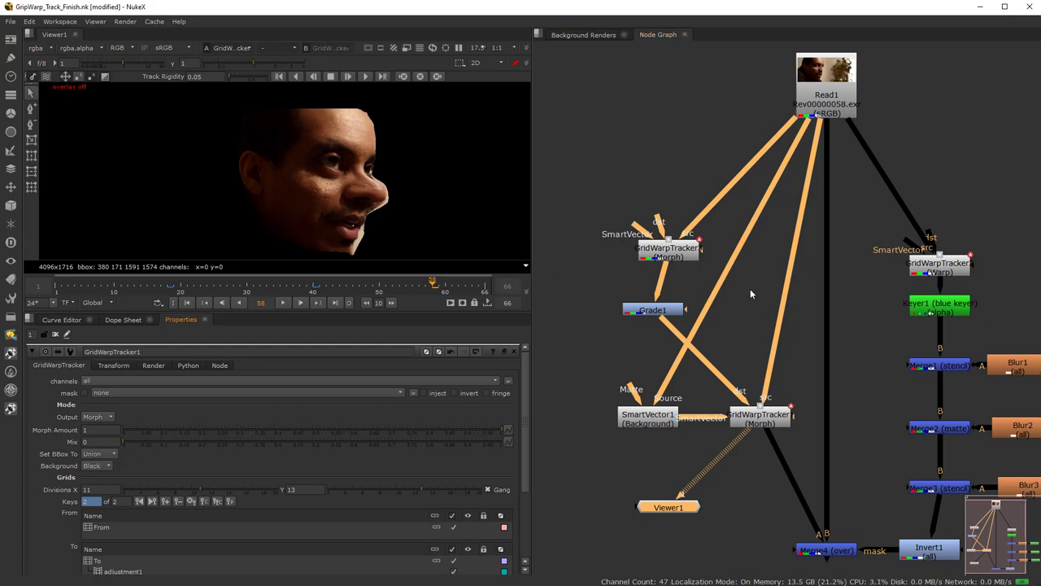
Review the Set BBox To options and the project's full size format, and open the properties of the GridWarpTracker above Grade1.
left_click(107, 465)
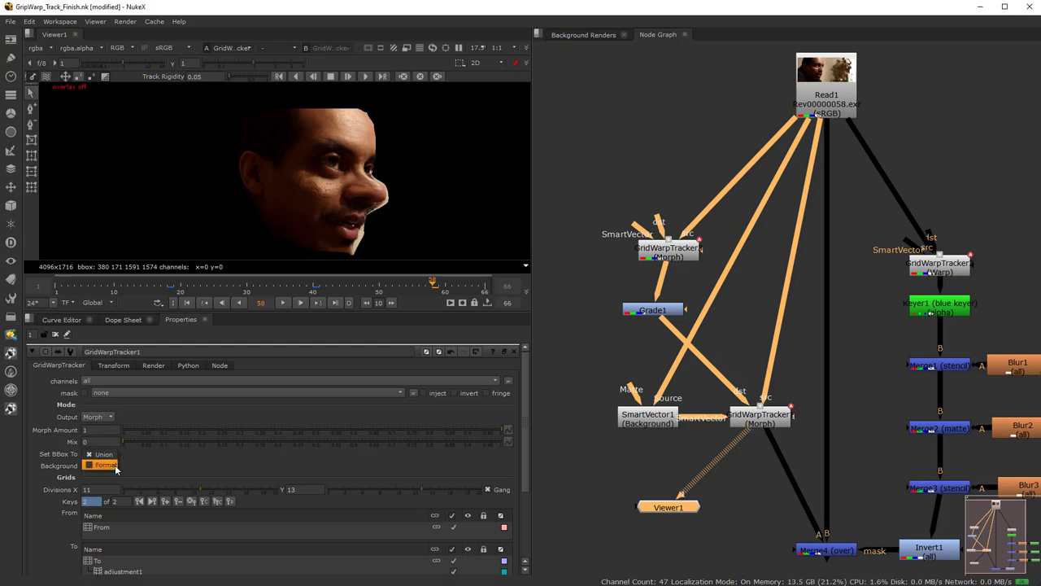
left_click(167, 469)
left_click(631, 181)
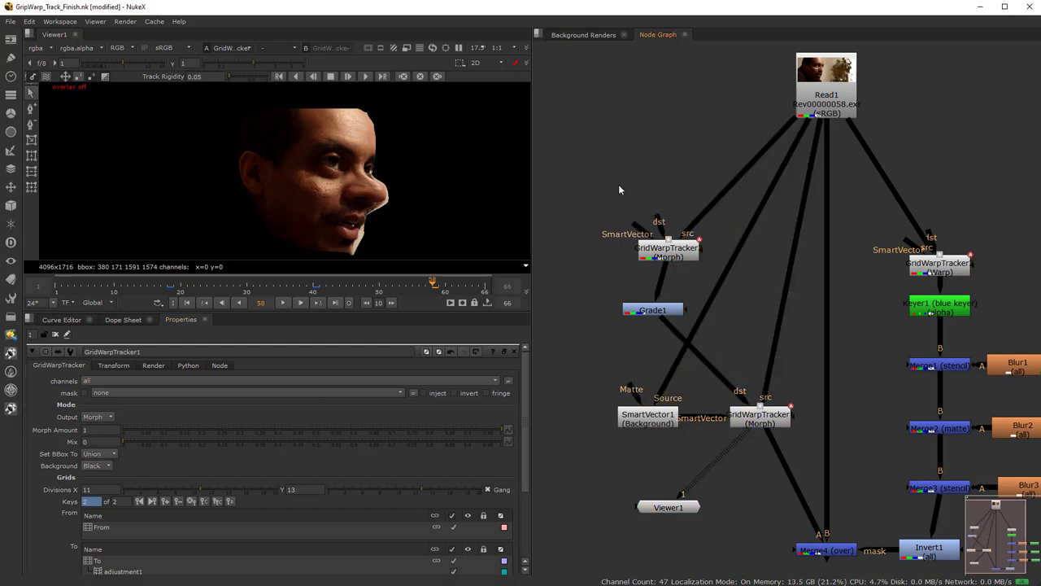
key("s")
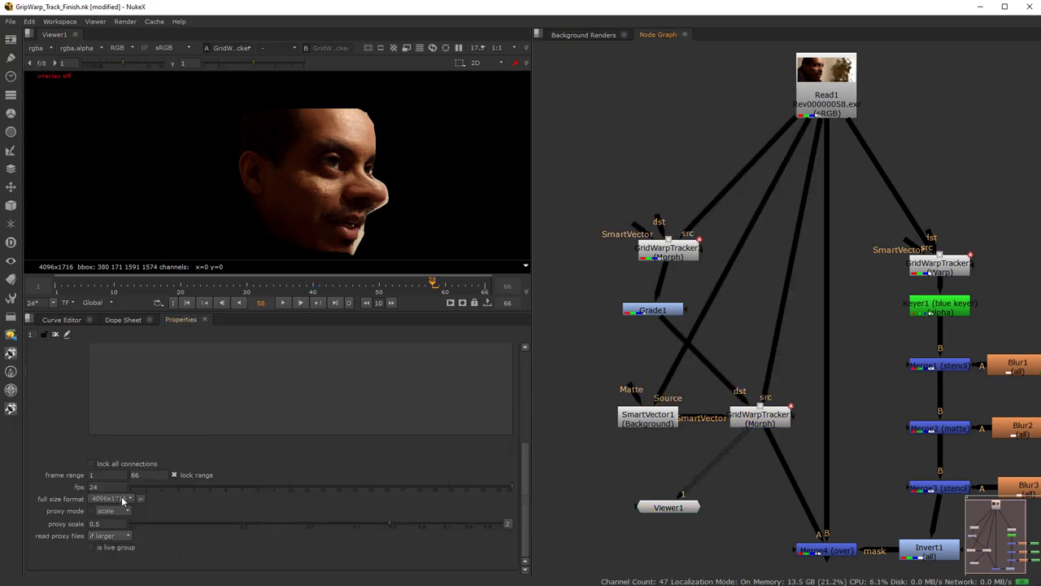
left_click(62, 320)
left_click(181, 320)
double_click(667, 251)
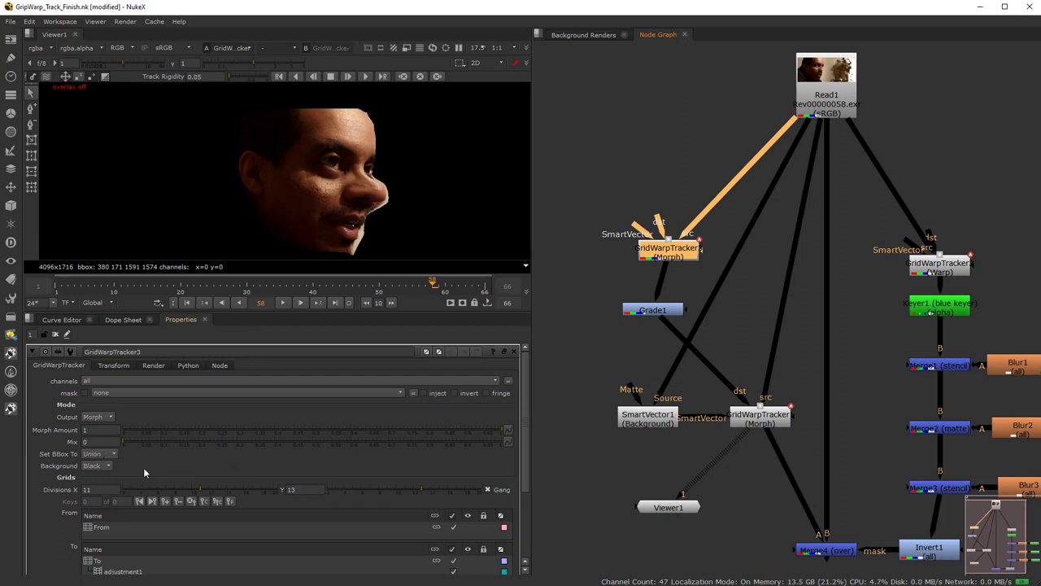
scroll(526, 427, "down", 2)
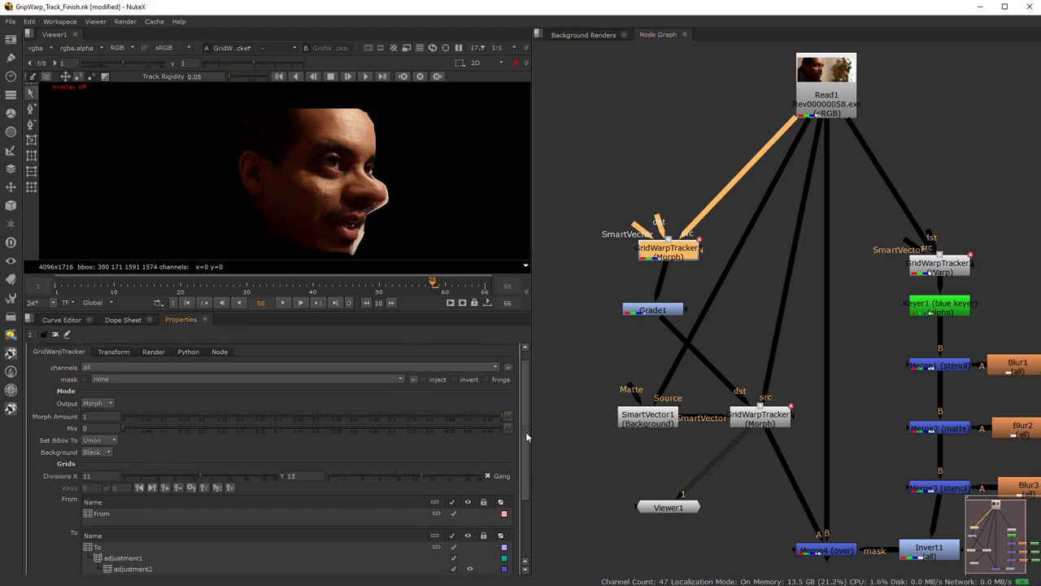
Try Invert1 as the mask input of GridWarpTracker1, inspect the result and its alpha, and disconnect the mask.
scroll(814, 427, "up", 5)
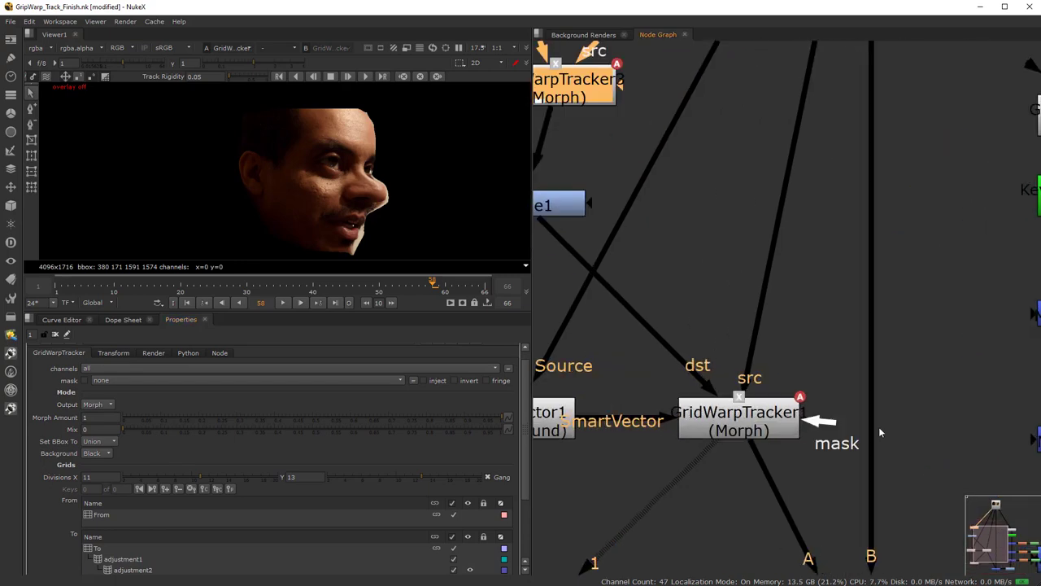
middle_click_drag(841, 446, 751, 437)
middle_click_drag(746, 452, 696, 428)
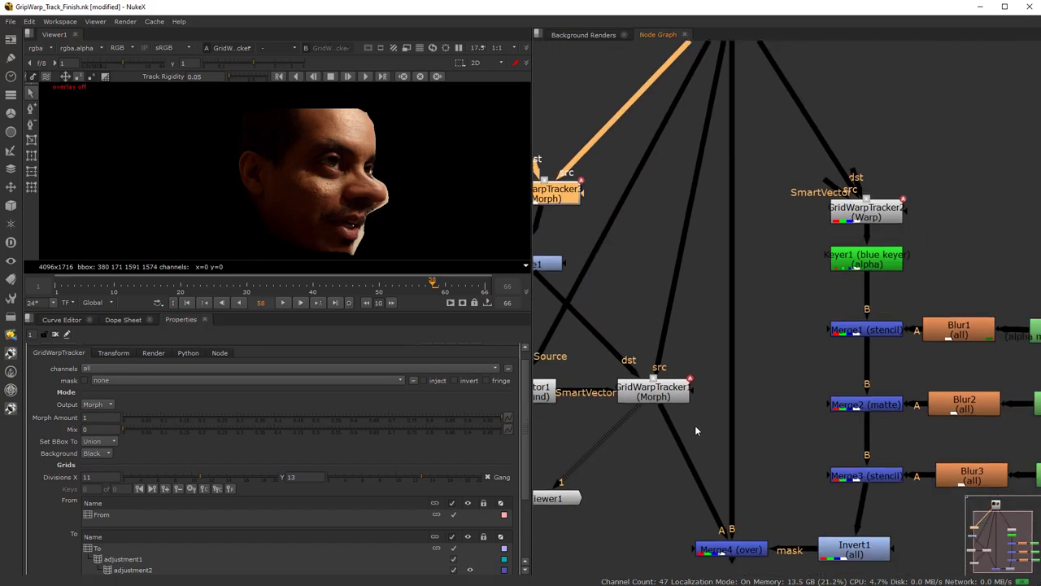
scroll(681, 411, "up", 2)
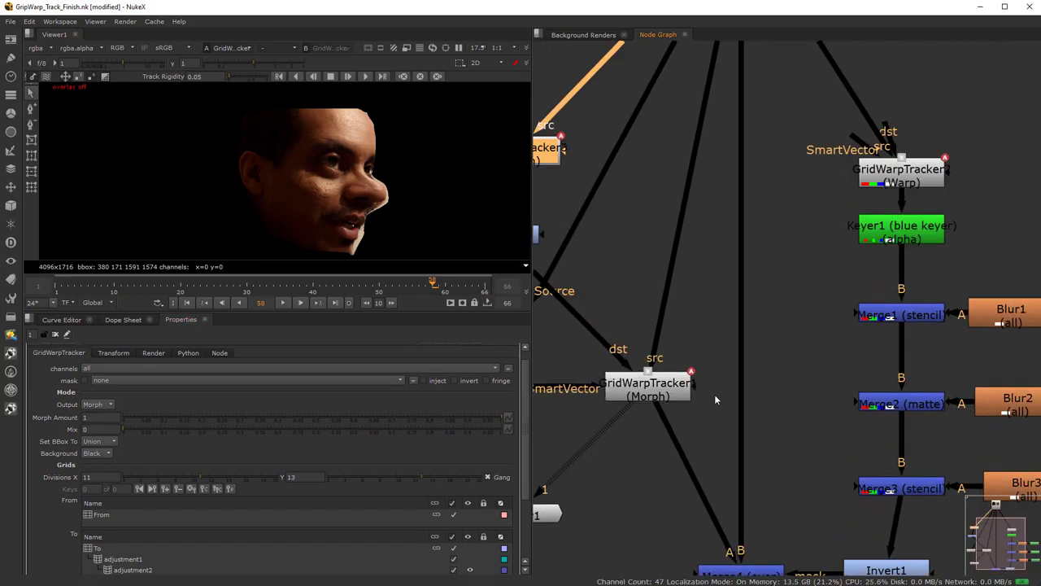
left_click_drag(693, 391, 870, 568)
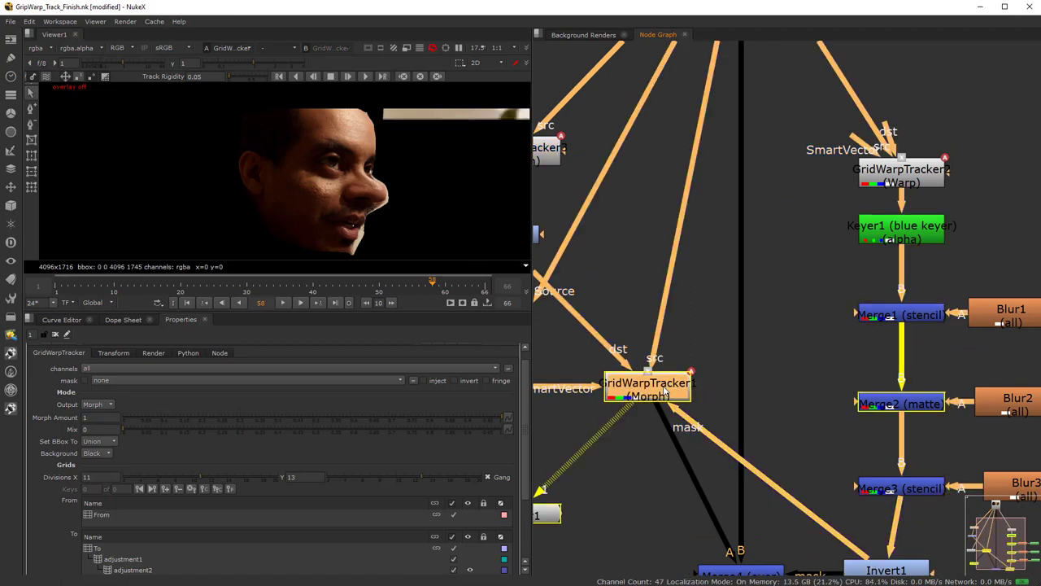
key("a")
key("a")
key("a")
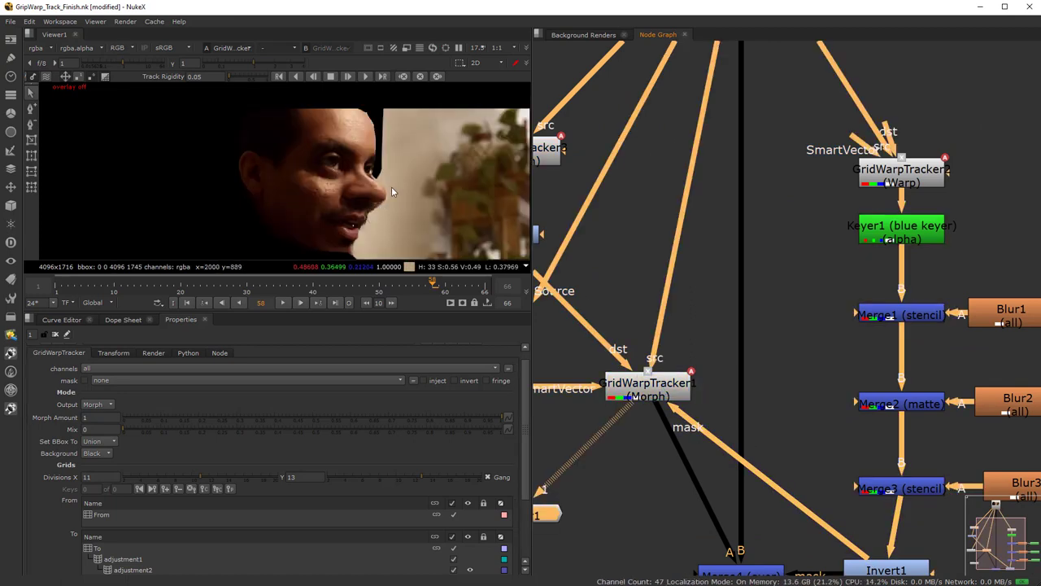
left_click_drag(674, 416, 654, 394)
left_click(654, 392)
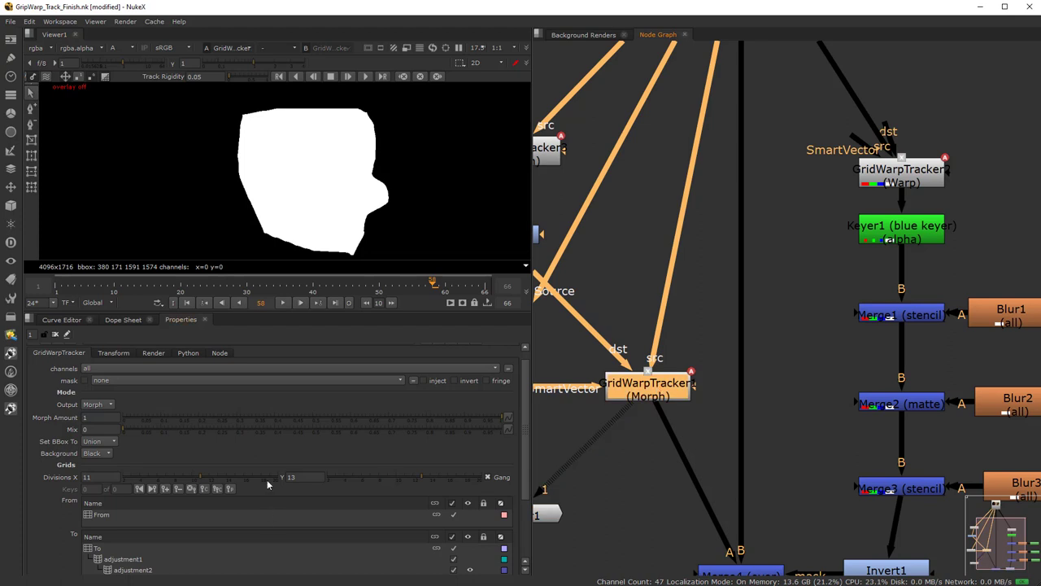
Review GridWarpTracker3's mode settings and its From and To grid lists, and look over the whole node graph.
scroll(268, 477, "down", 1)
scroll(277, 469, "down", 2)
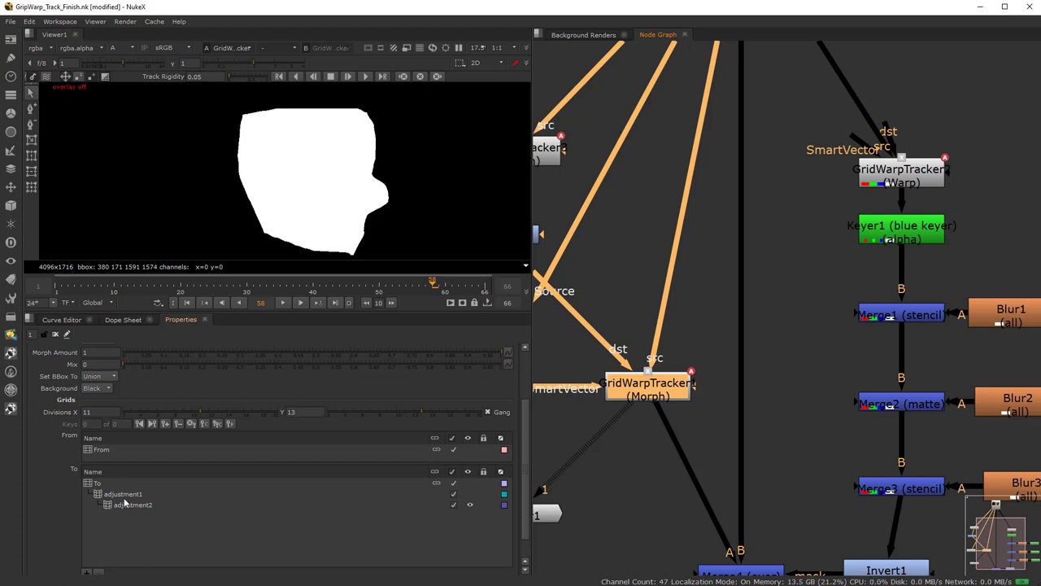
scroll(51, 507, "down", 1)
scroll(51, 514, "up", 4)
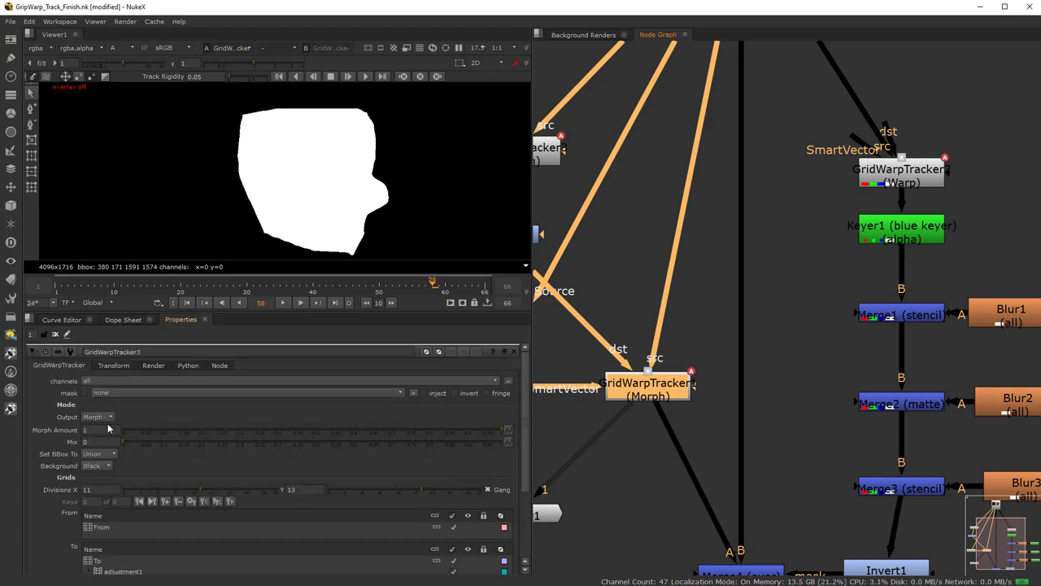
scroll(678, 358, "down", 5)
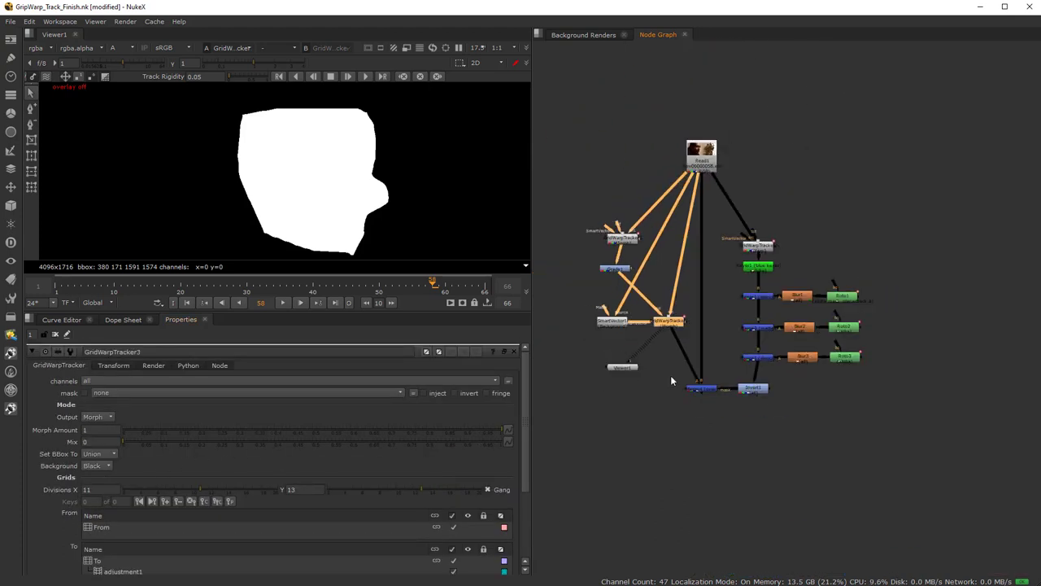
scroll(675, 381, "up", 2)
middle_click_drag(687, 387, 706, 414)
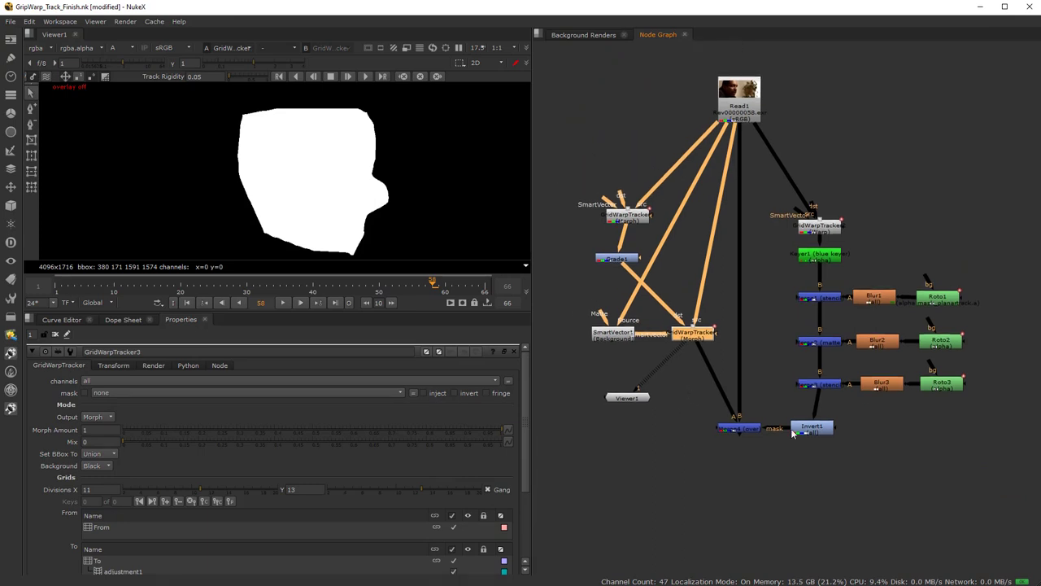